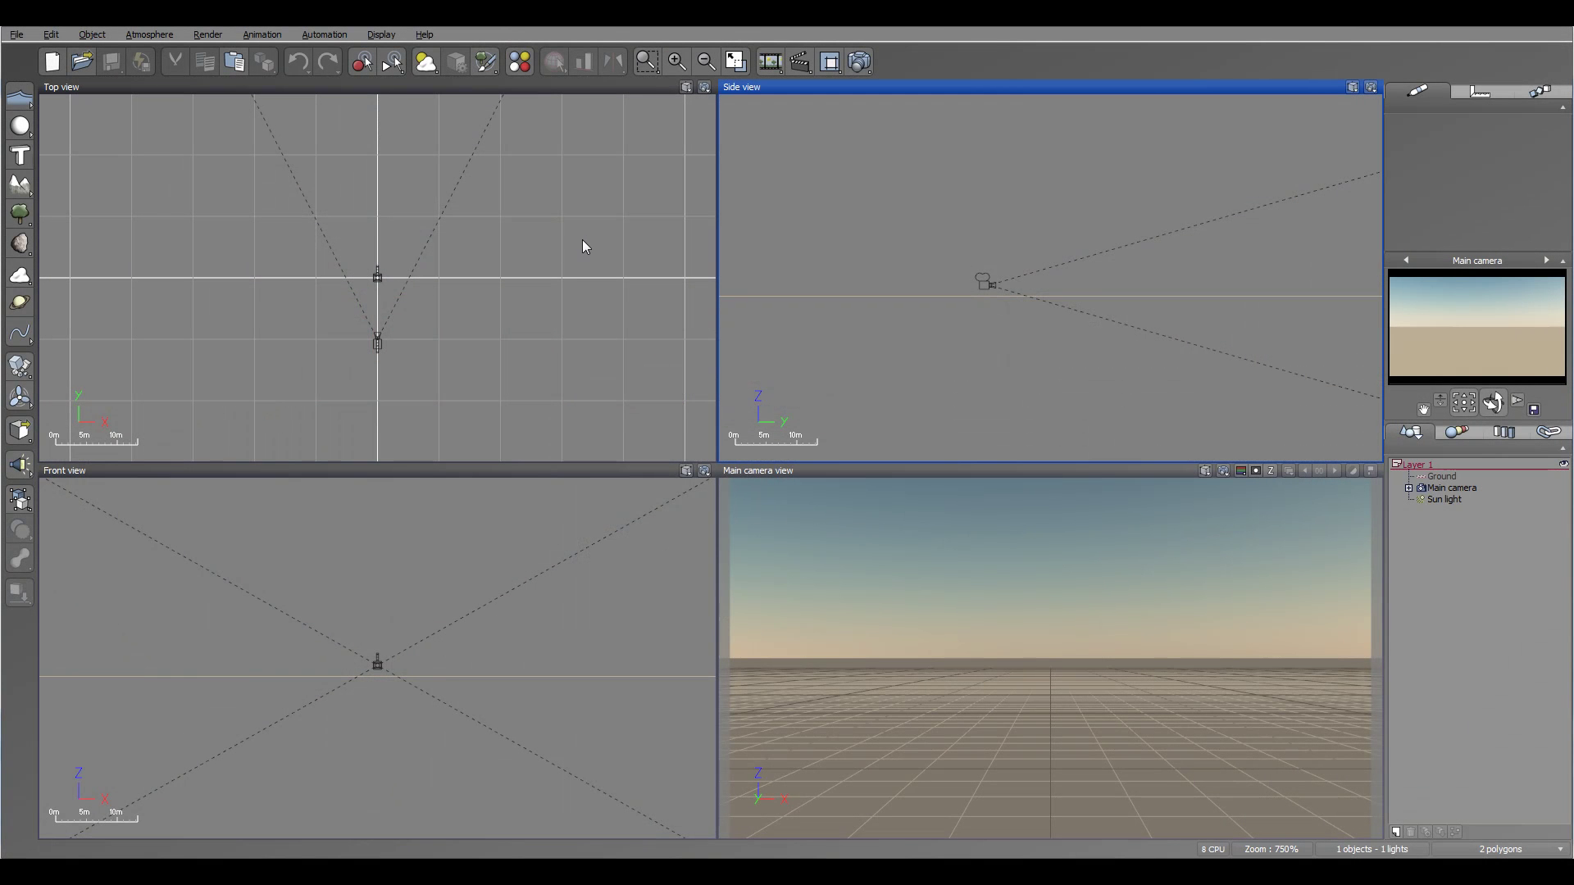
Open the cloud settings in the Atmosphere Editor and start adding a cloud layer
right_drag(524, 195, 513, 216)
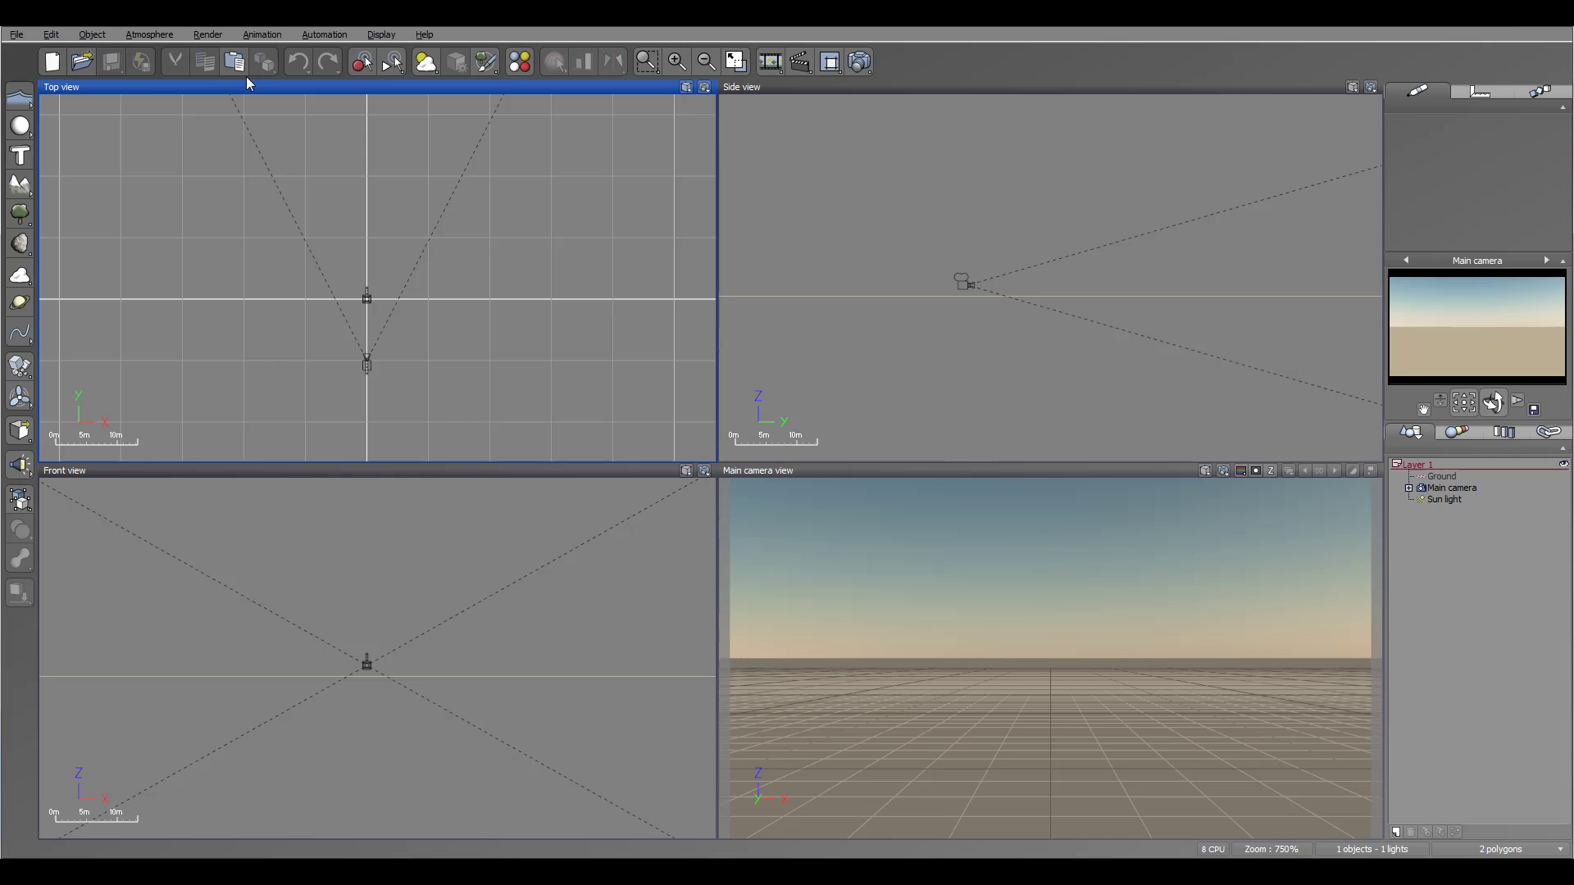
click(159, 35)
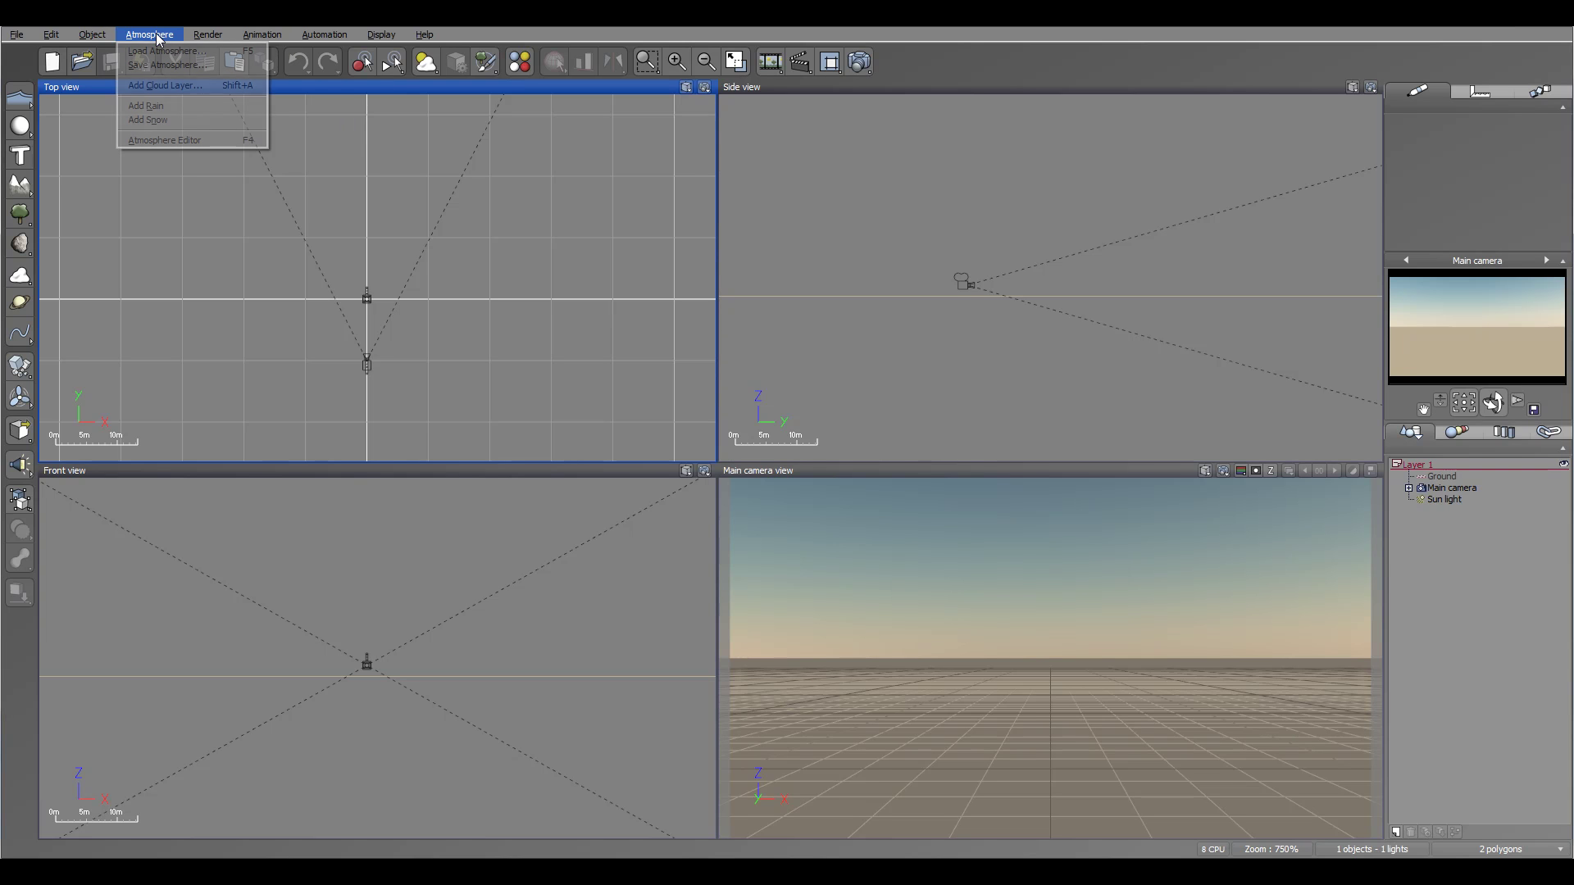
click(183, 143)
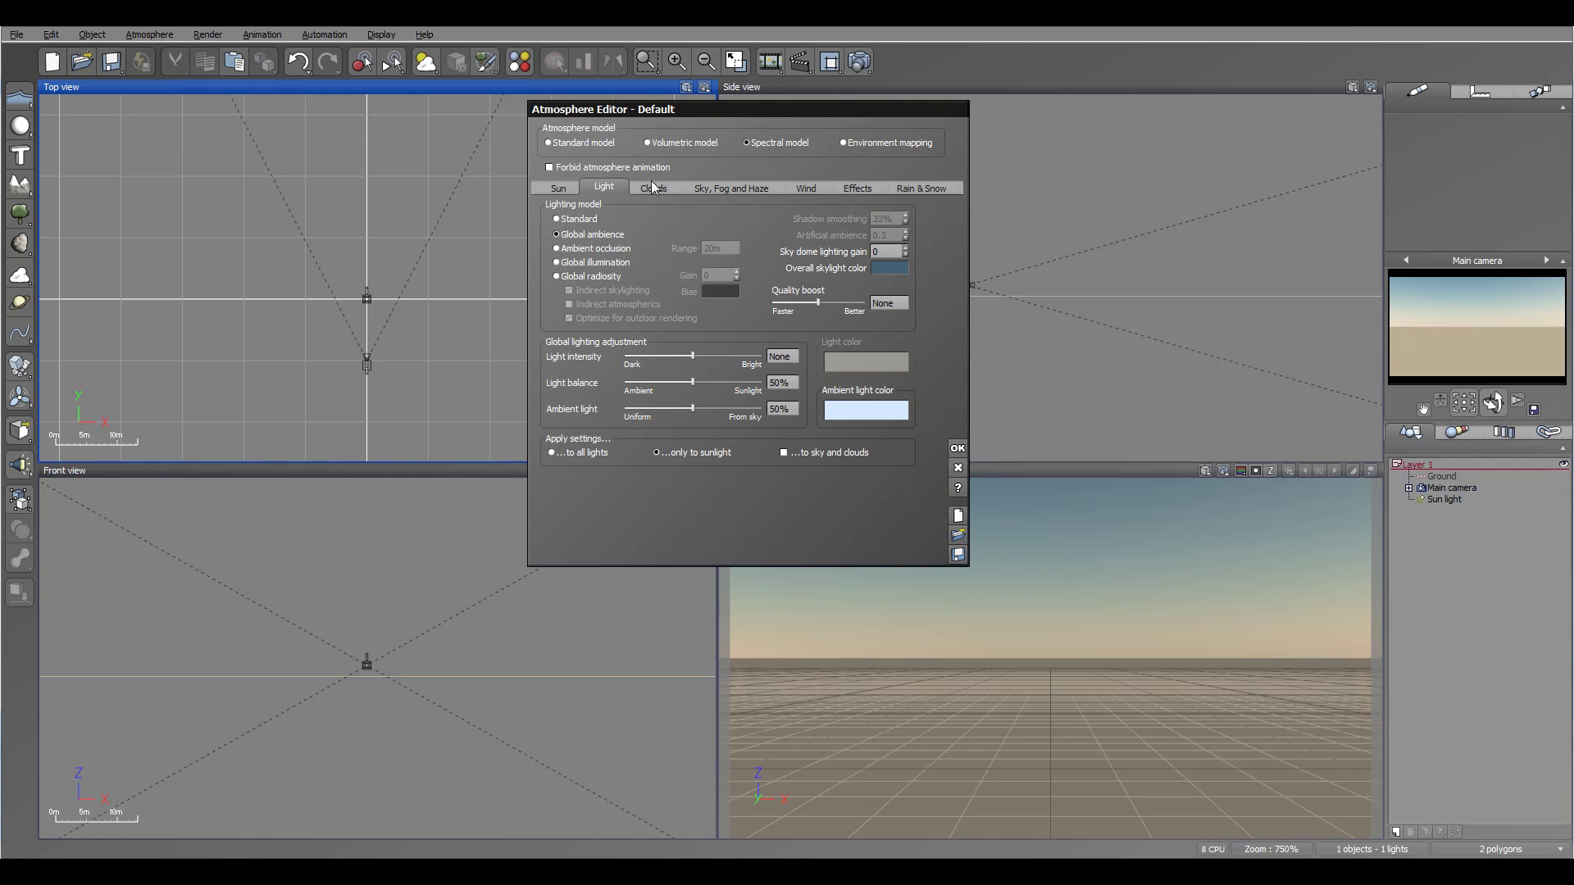
click(655, 188)
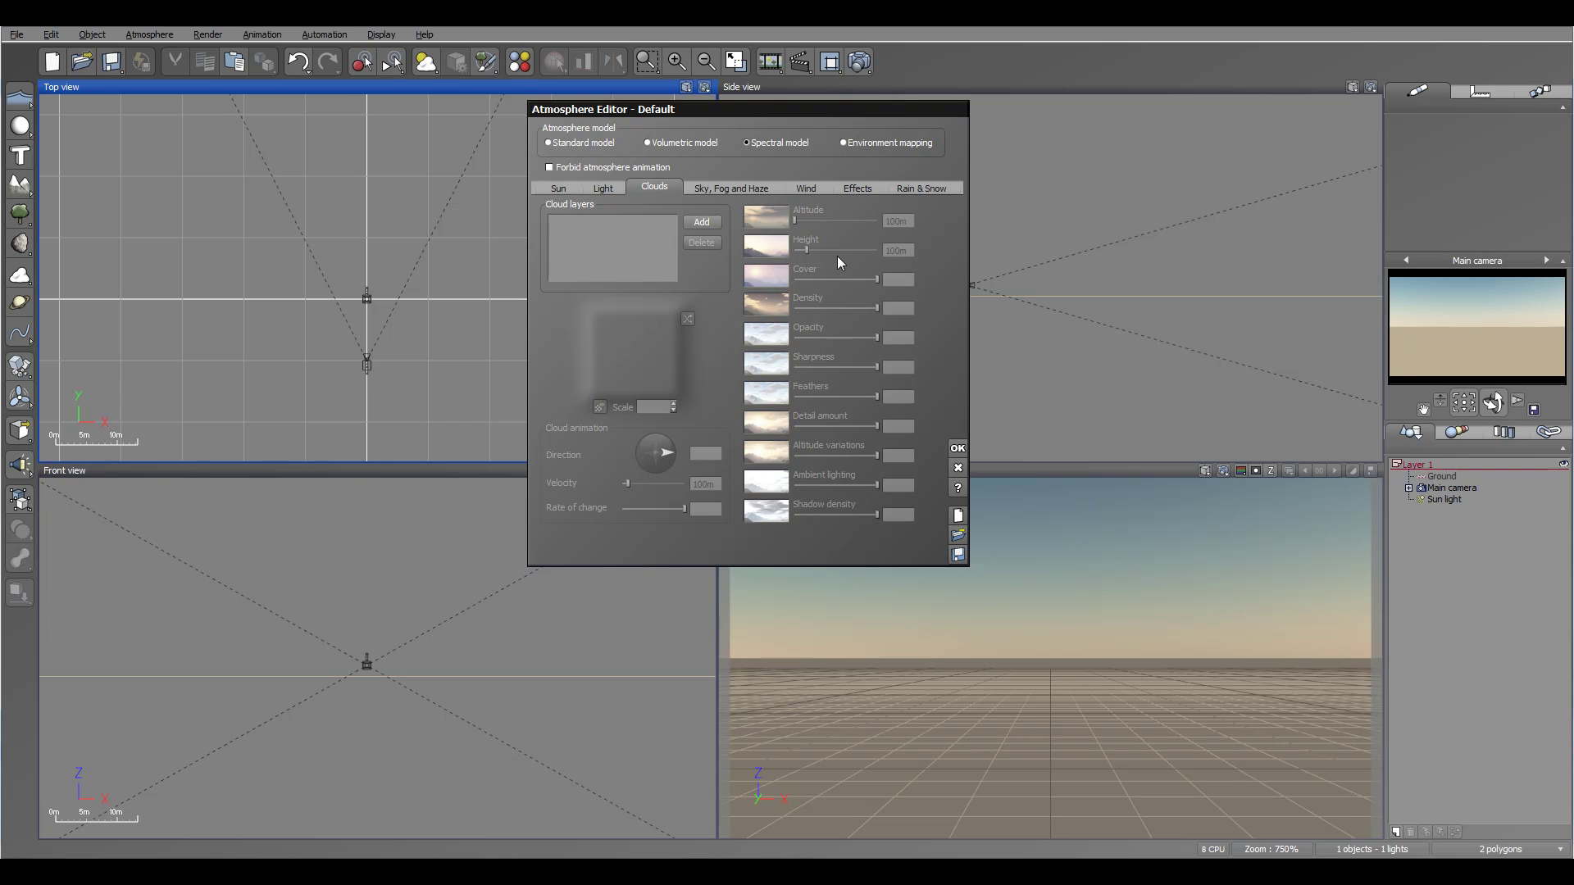
right_drag(1117, 256, 1151, 297)
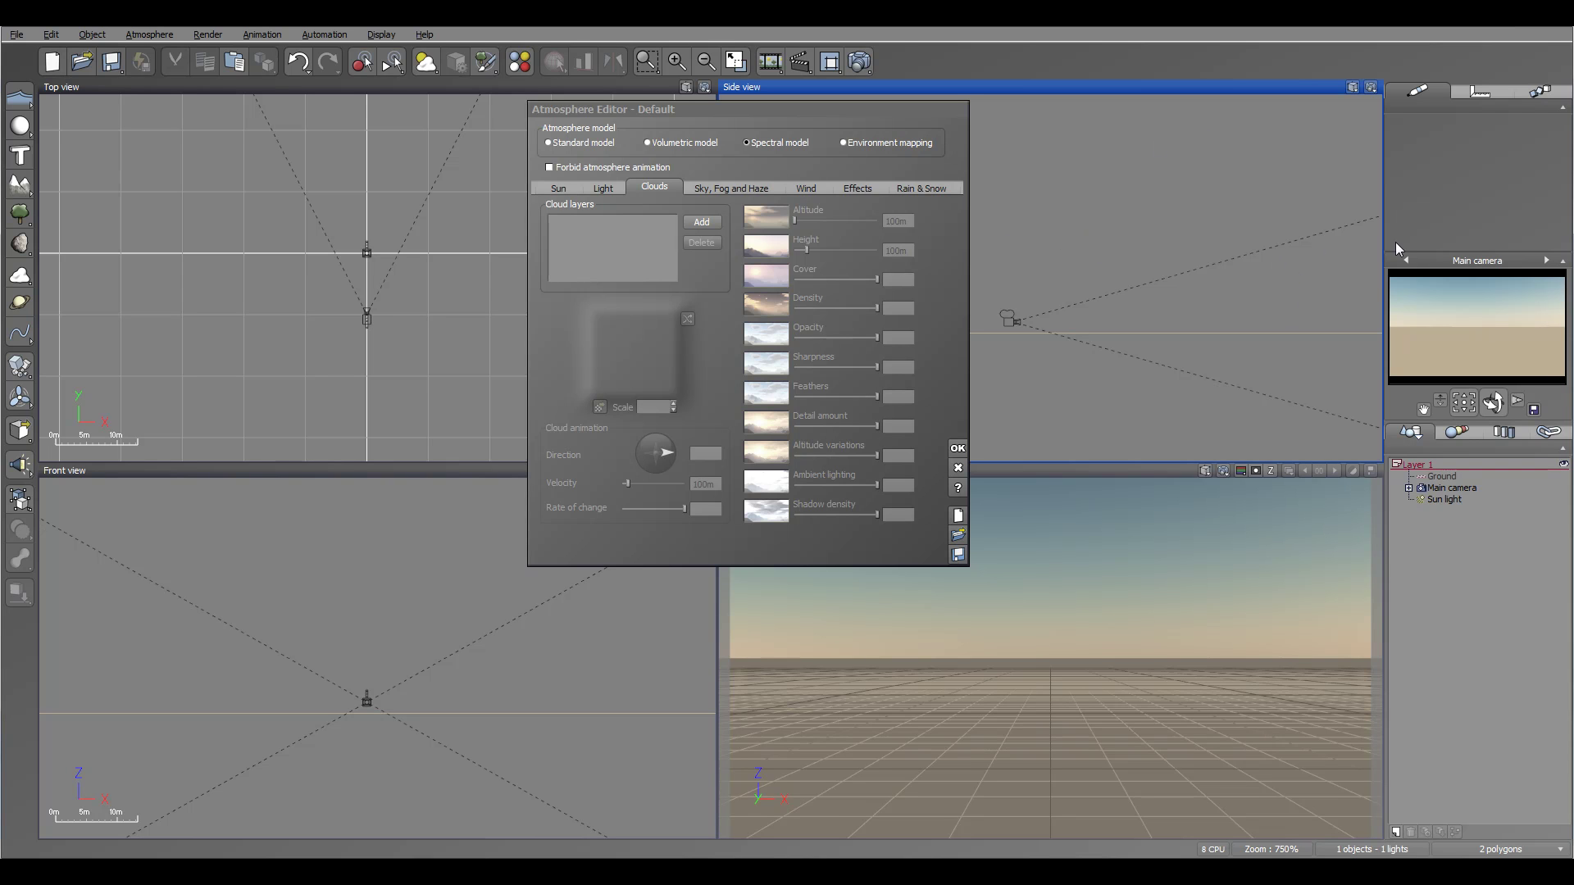
click(713, 223)
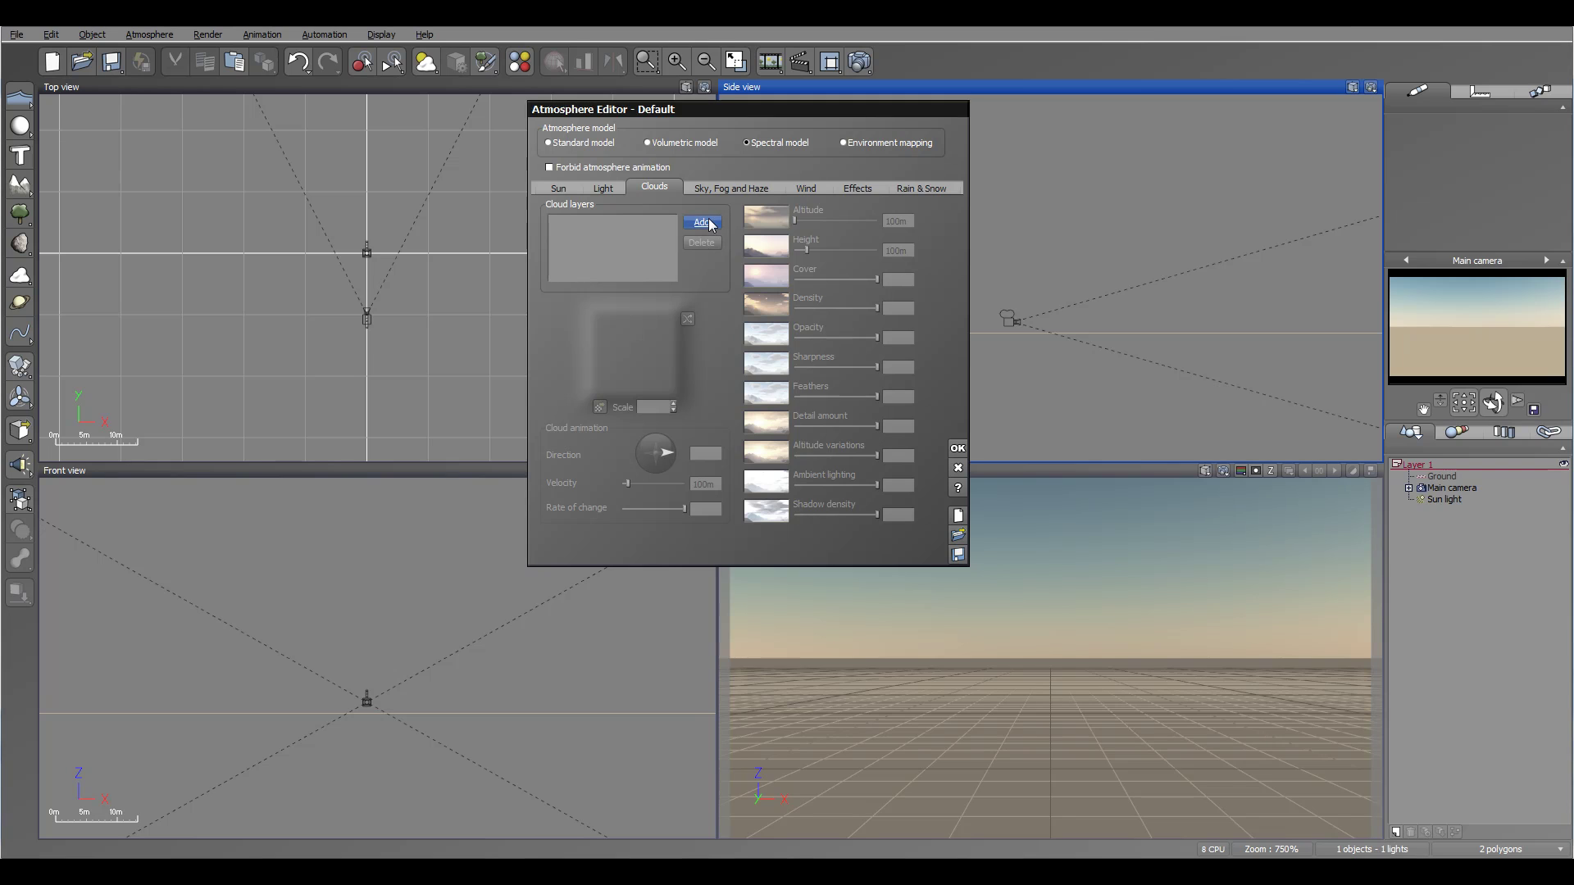
Browse the cloud material collections, from Cumulus and MetaCloud Materials through Spectral and Stratus - Cirrus to Volumetric Clouds
drag(766, 342, 769, 303)
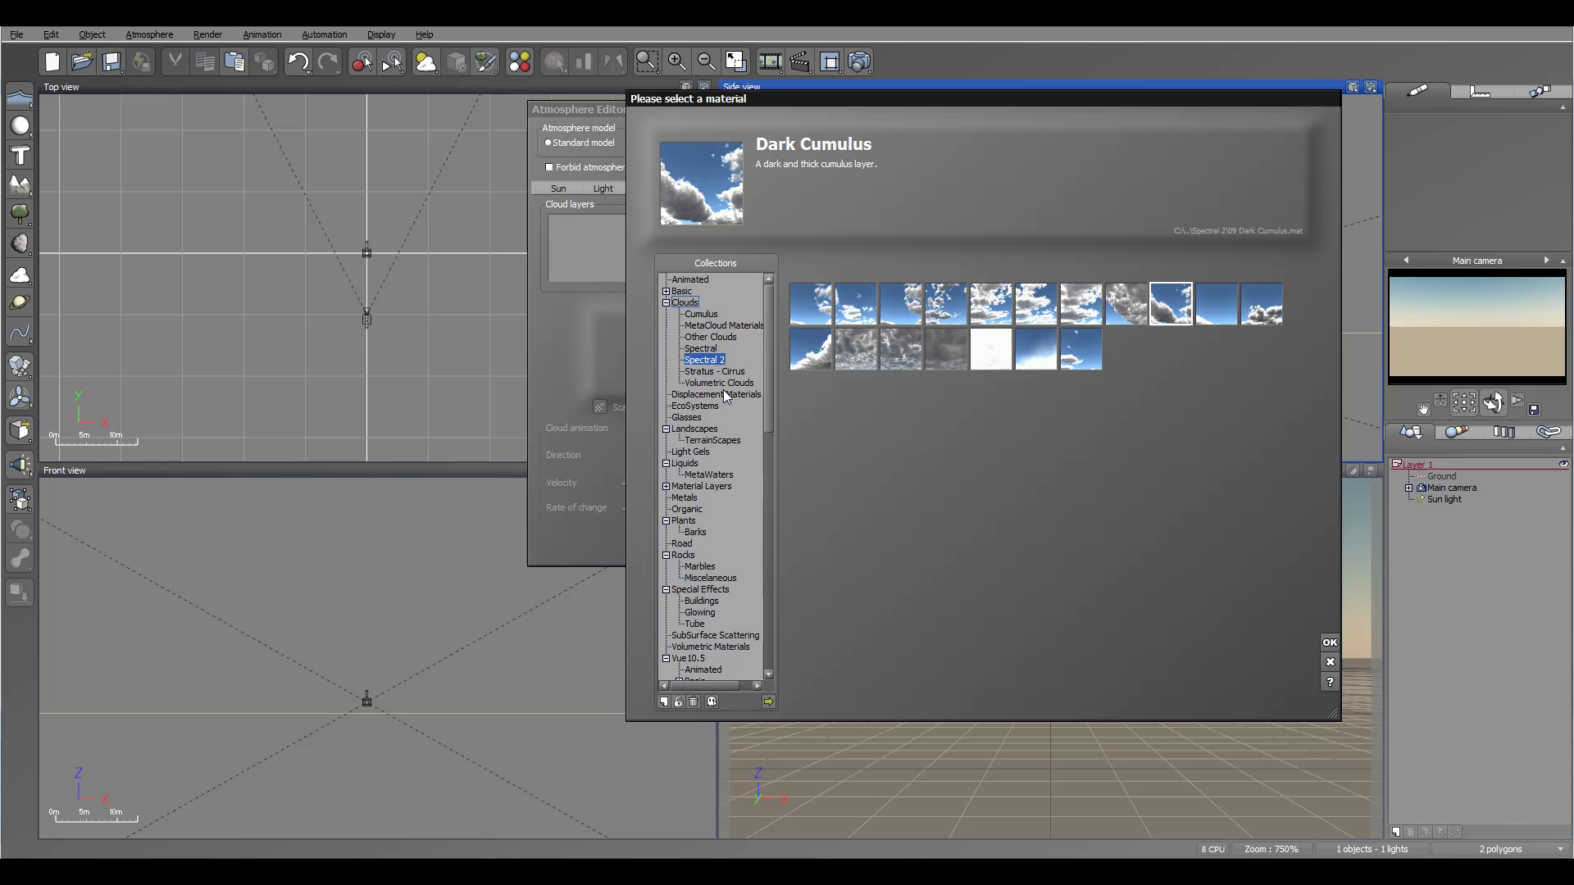
click(706, 316)
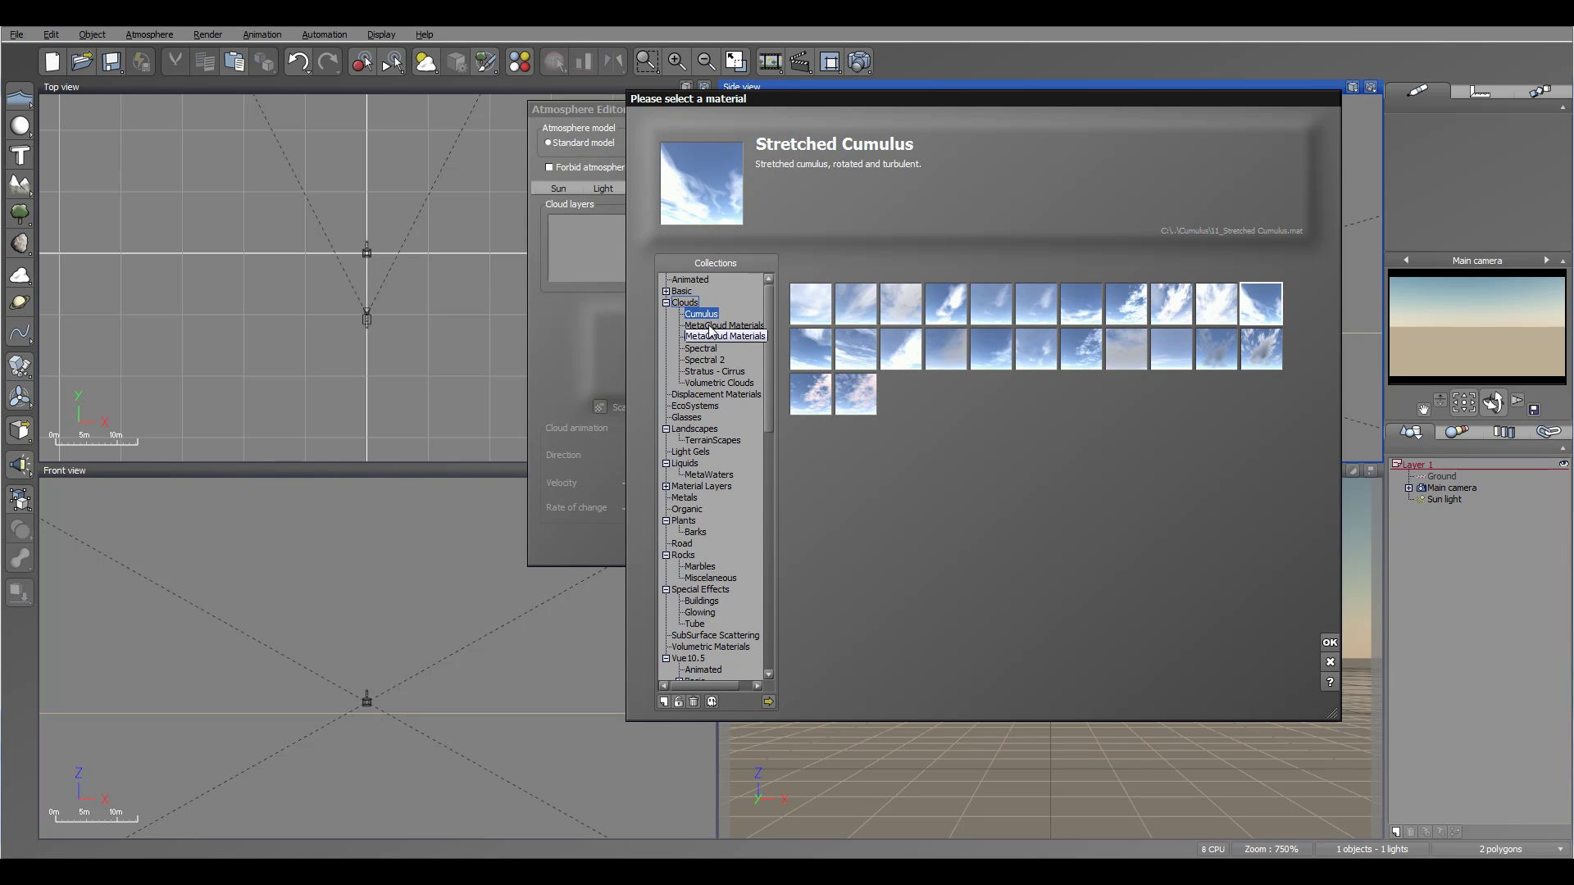
click(709, 327)
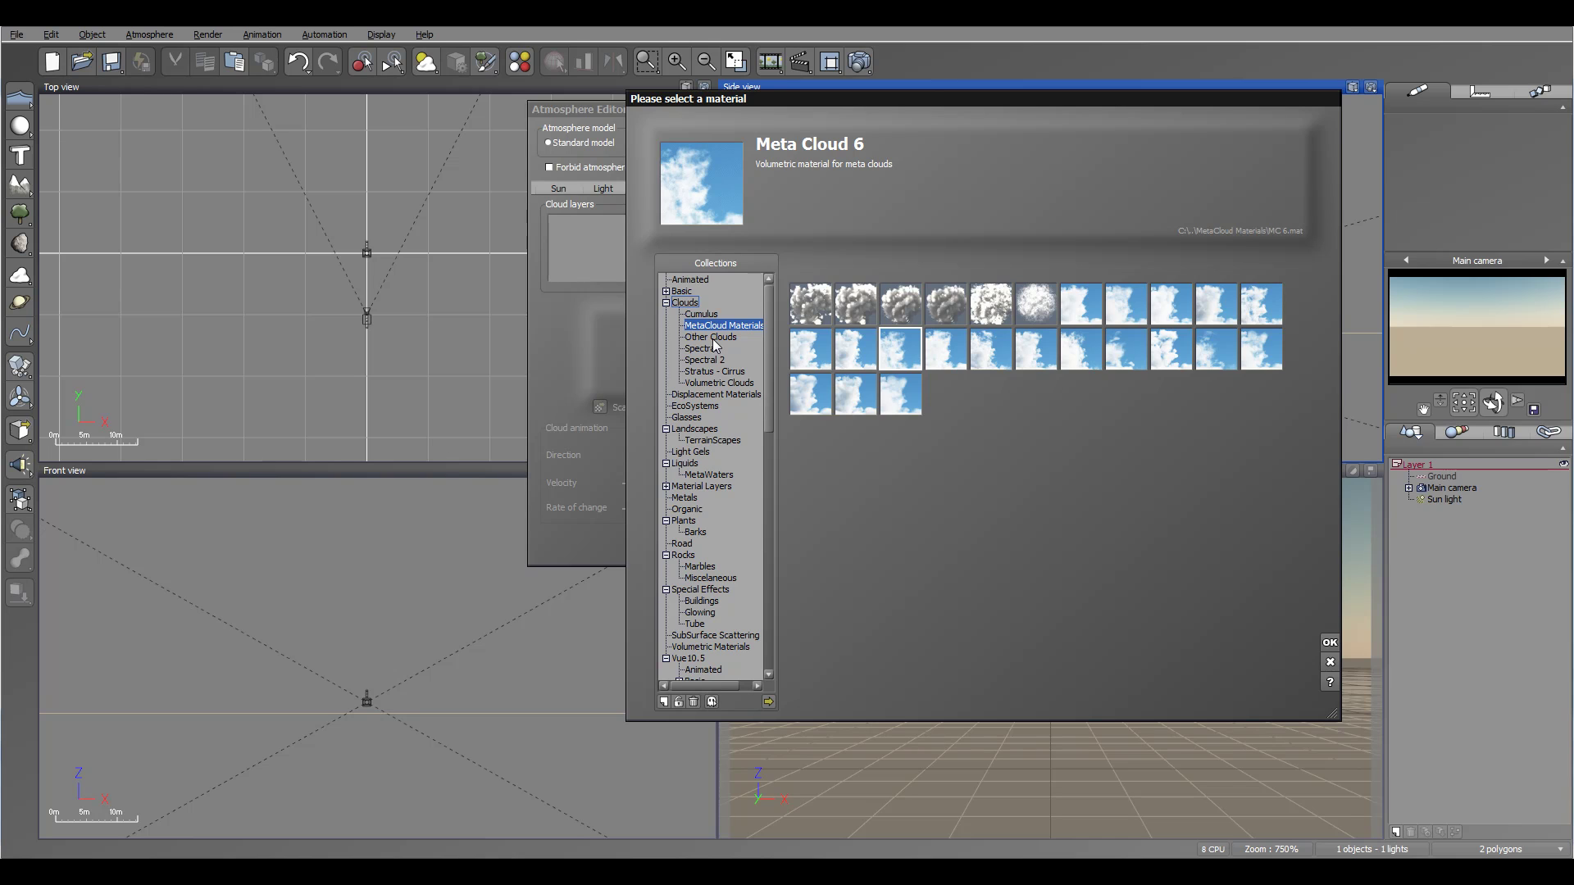
click(712, 337)
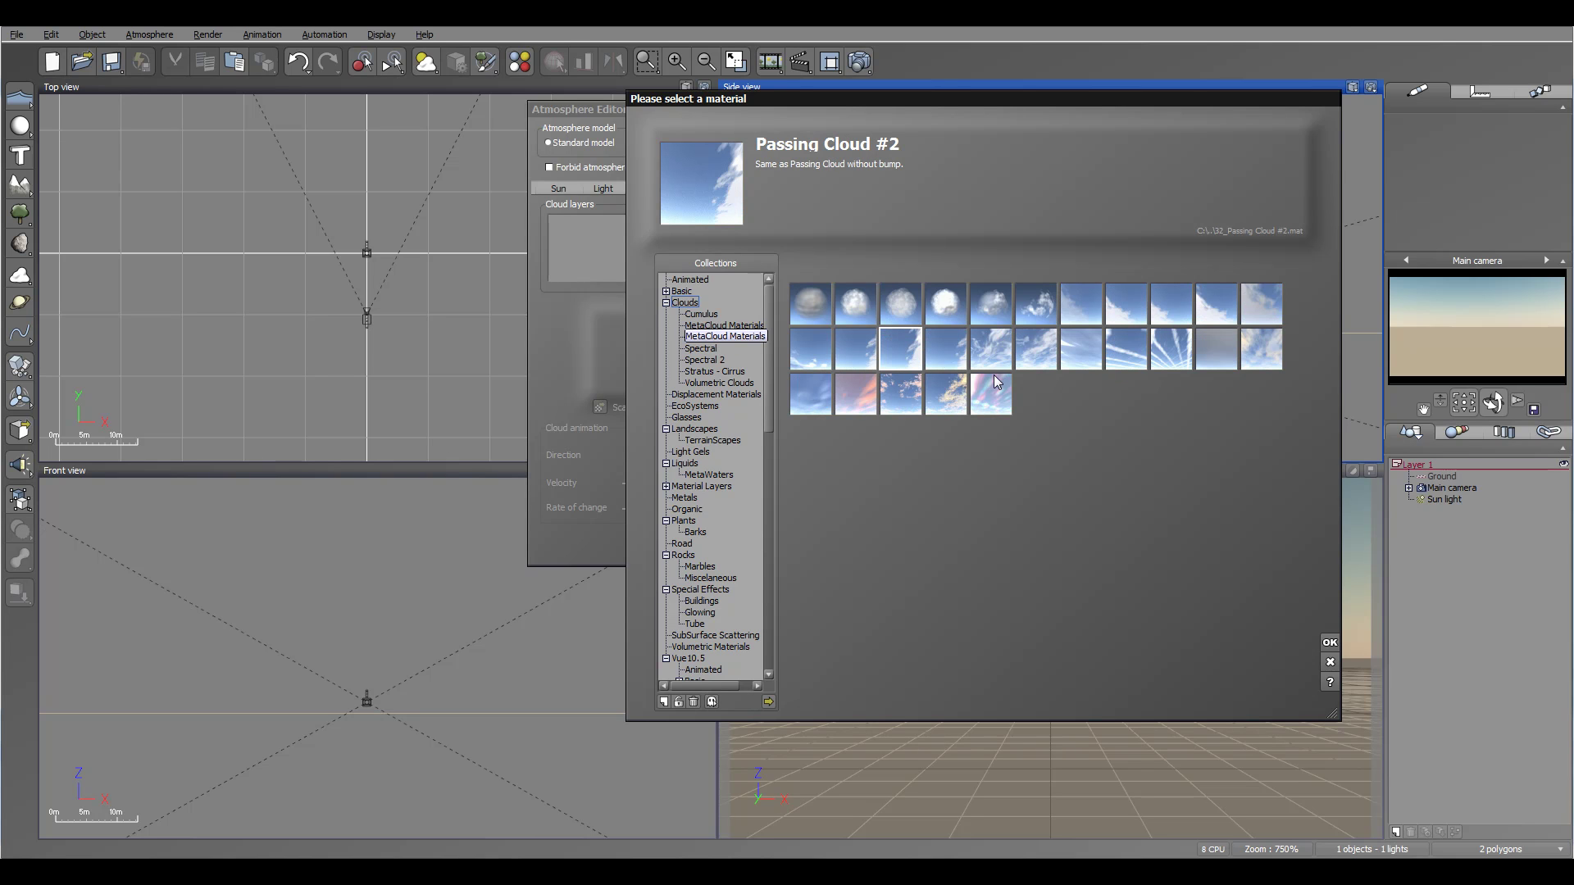
click(701, 350)
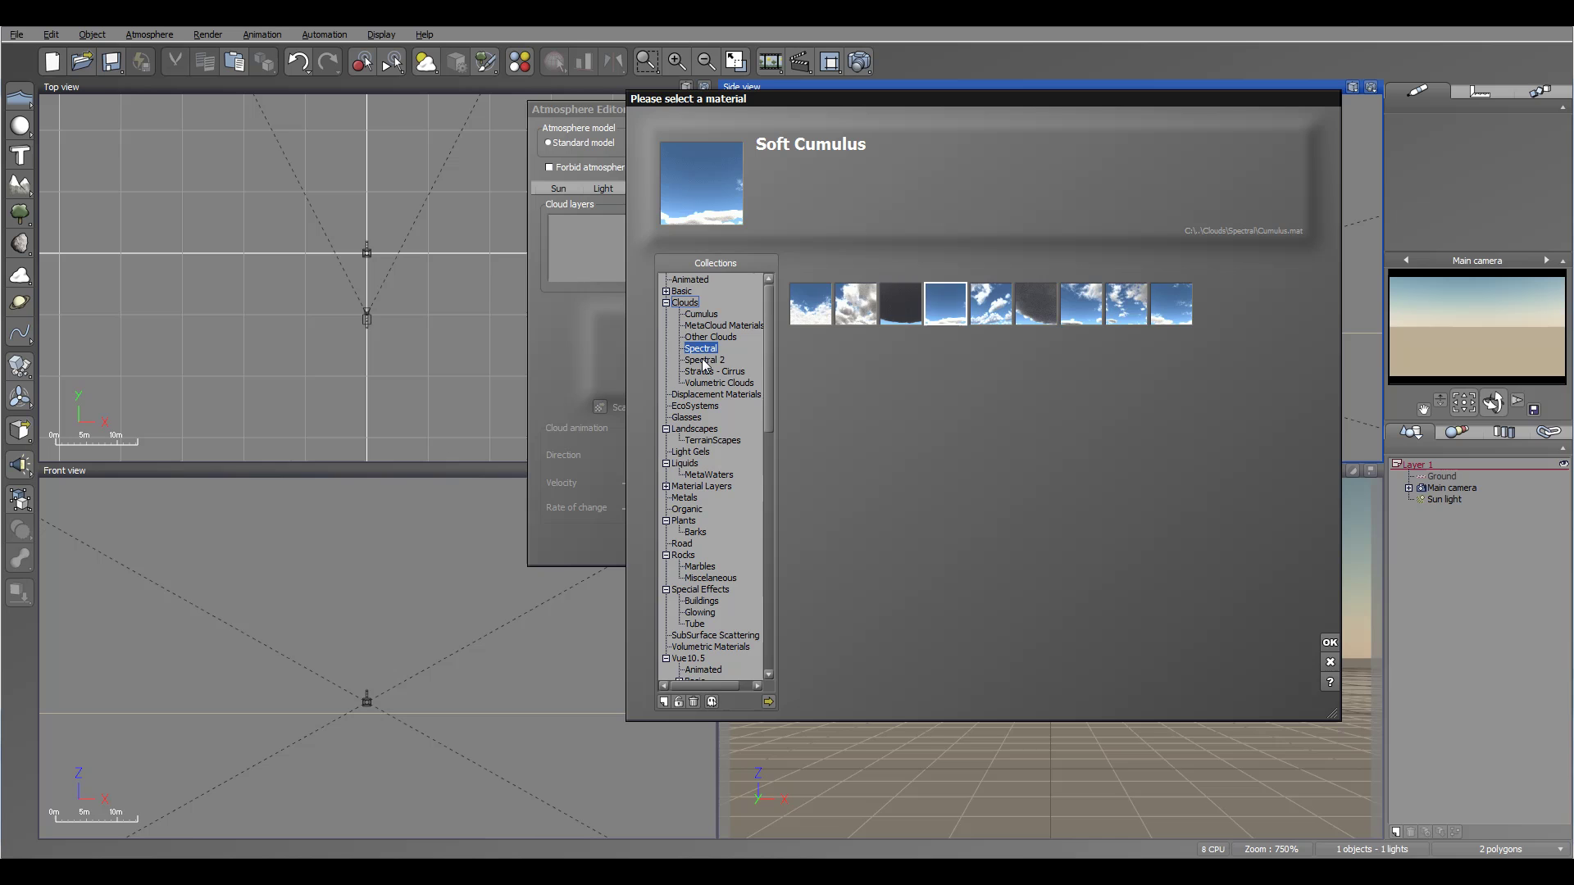
click(704, 362)
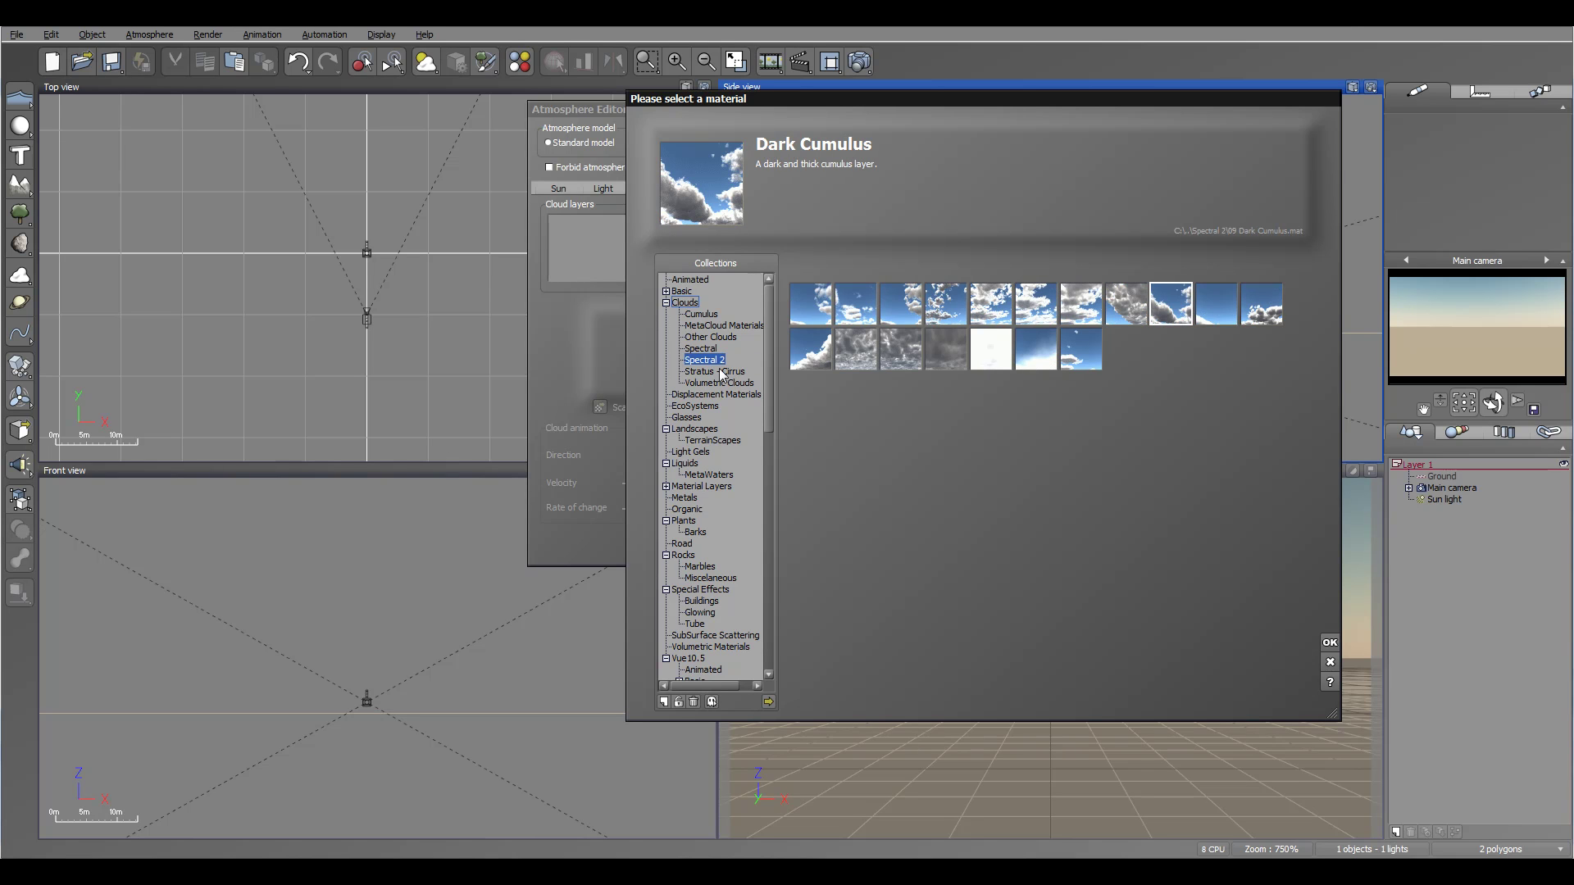
click(716, 374)
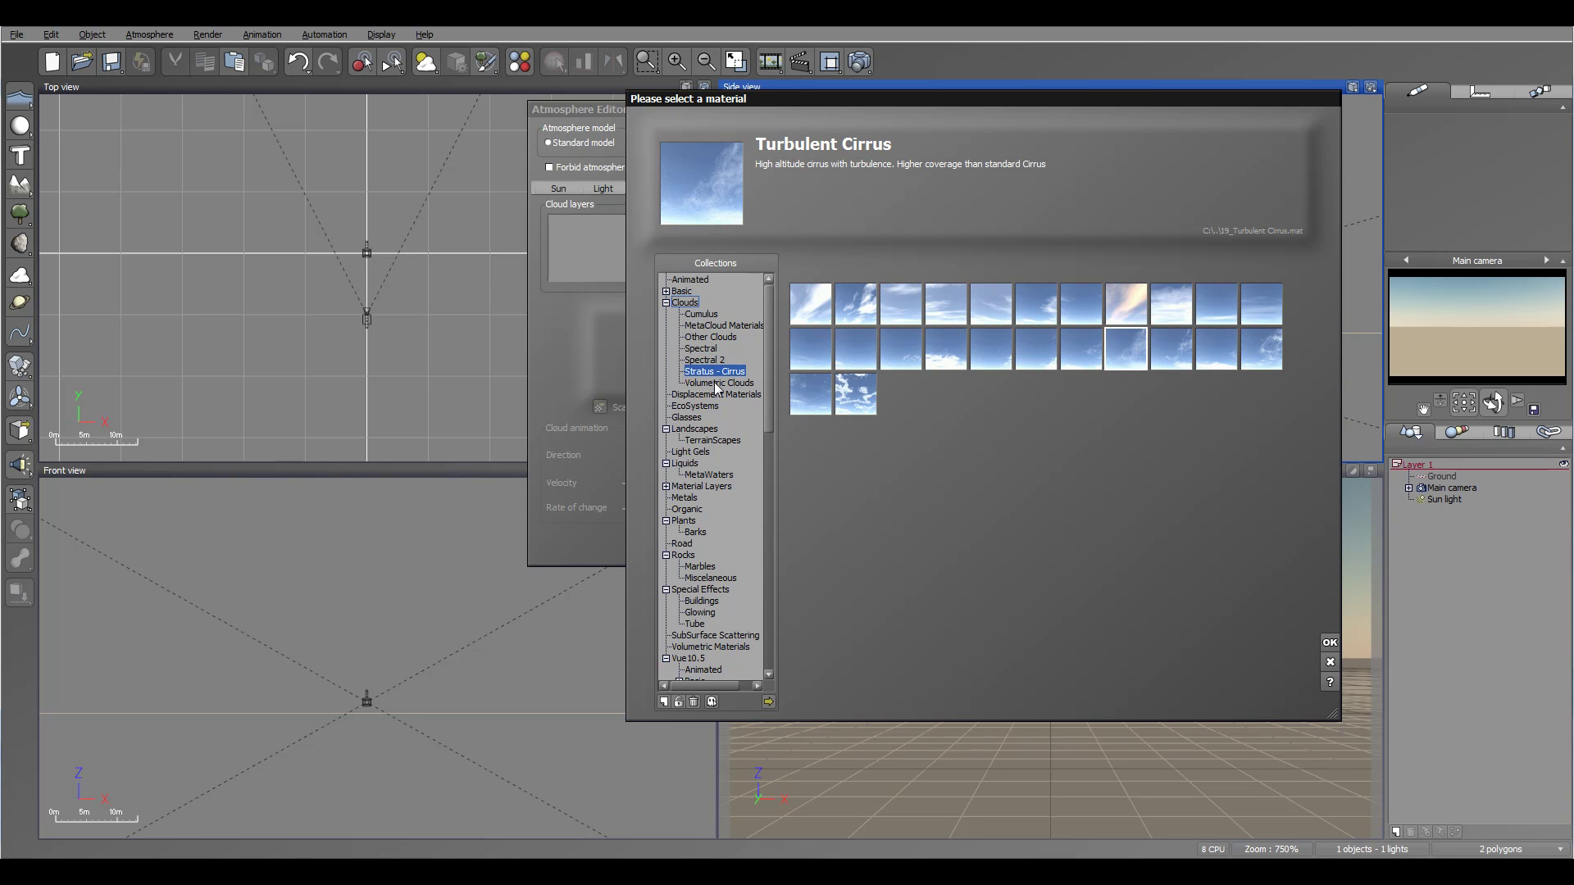
click(717, 384)
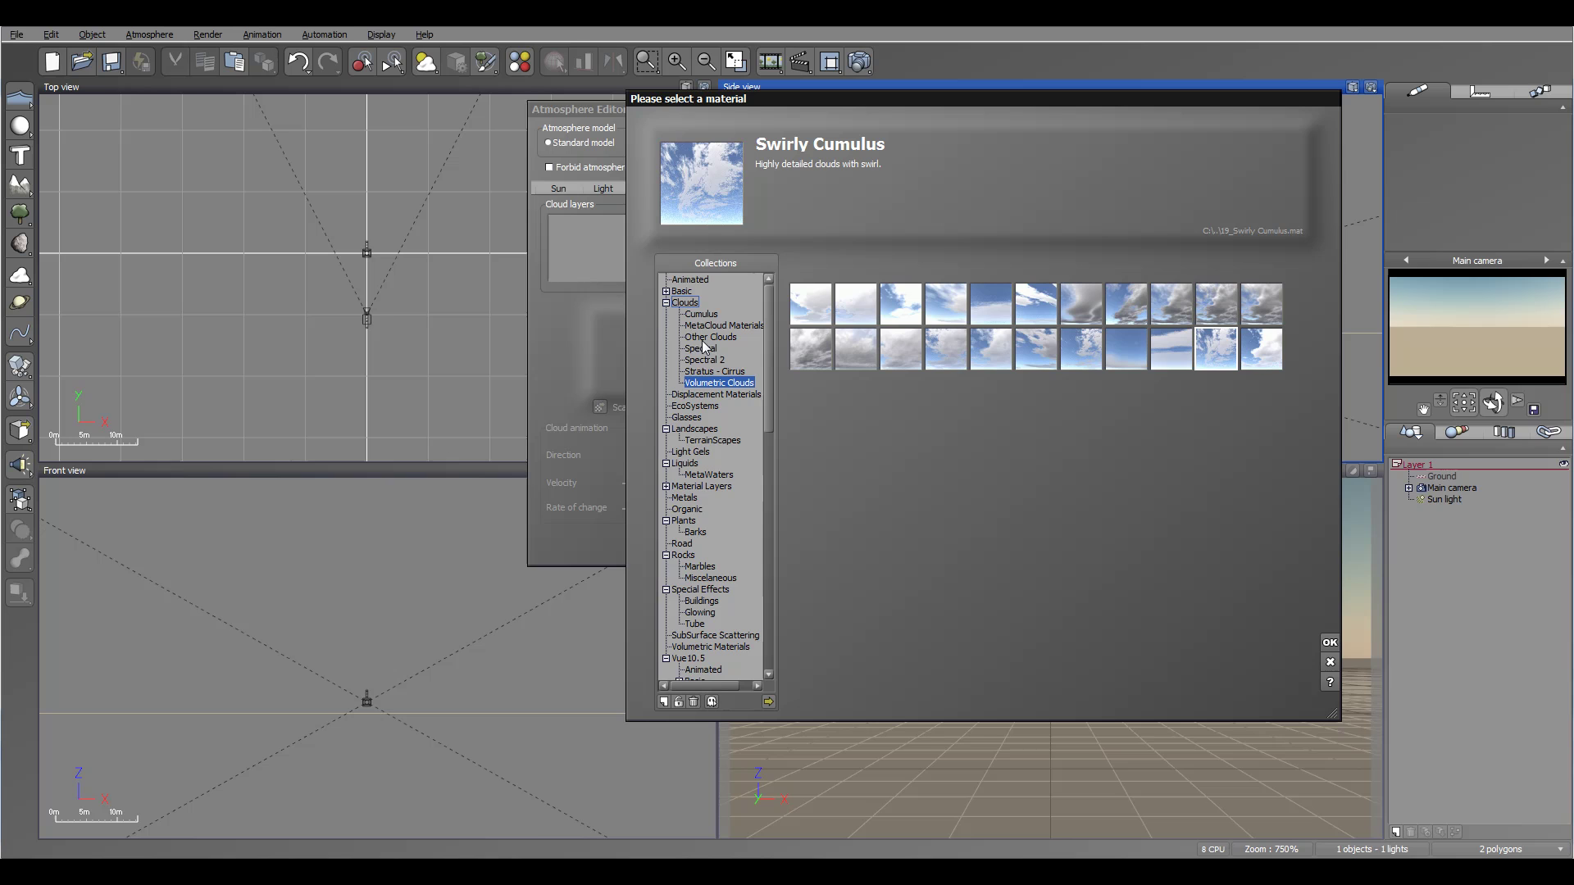
click(730, 373)
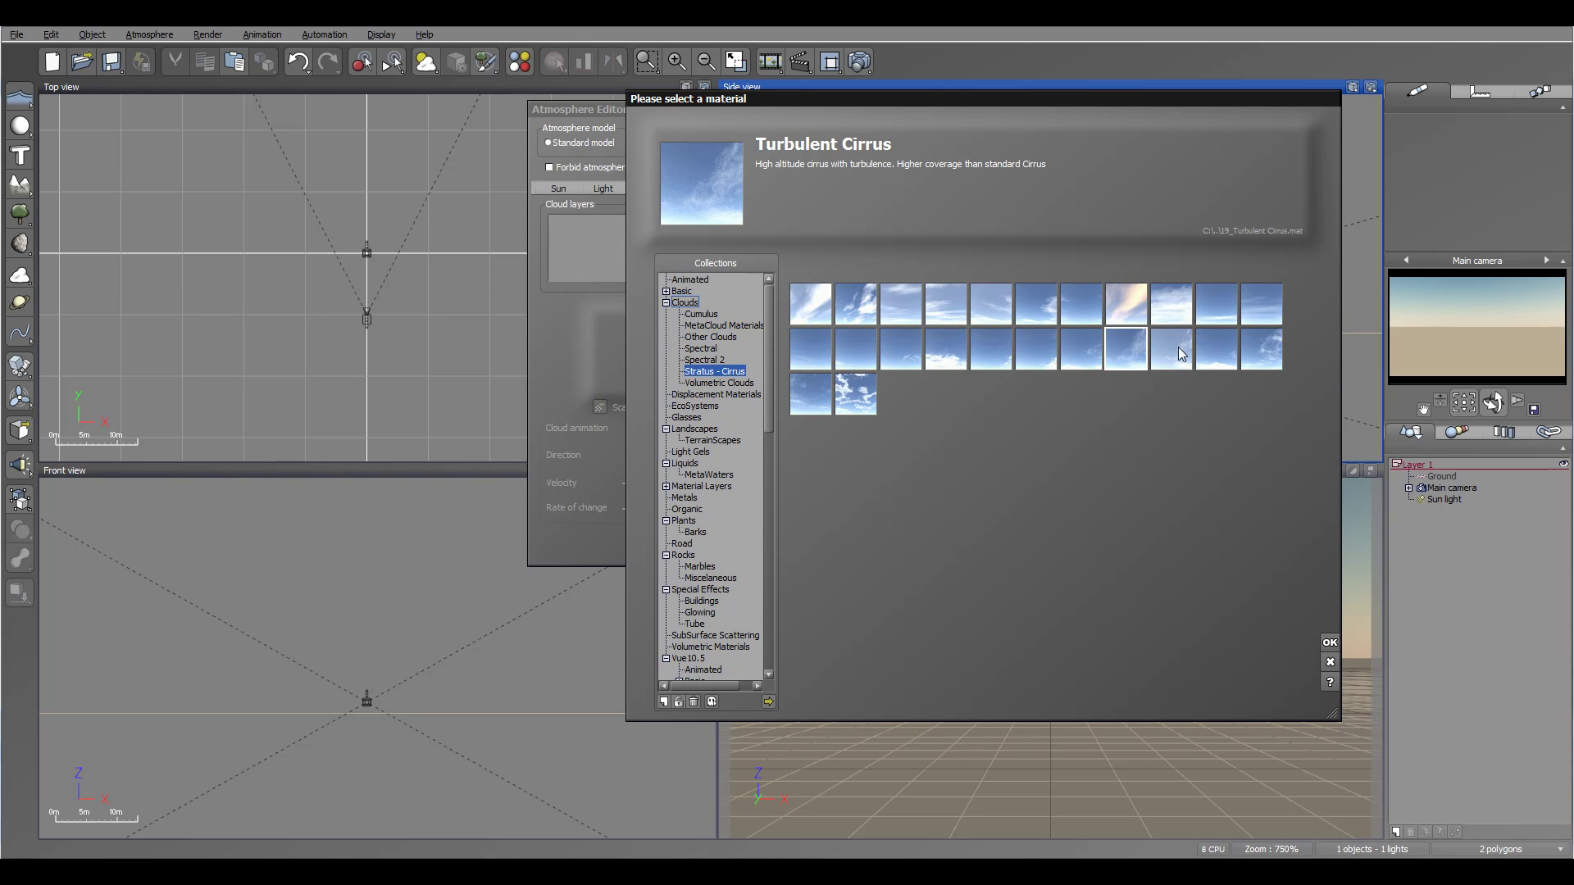
click(710, 361)
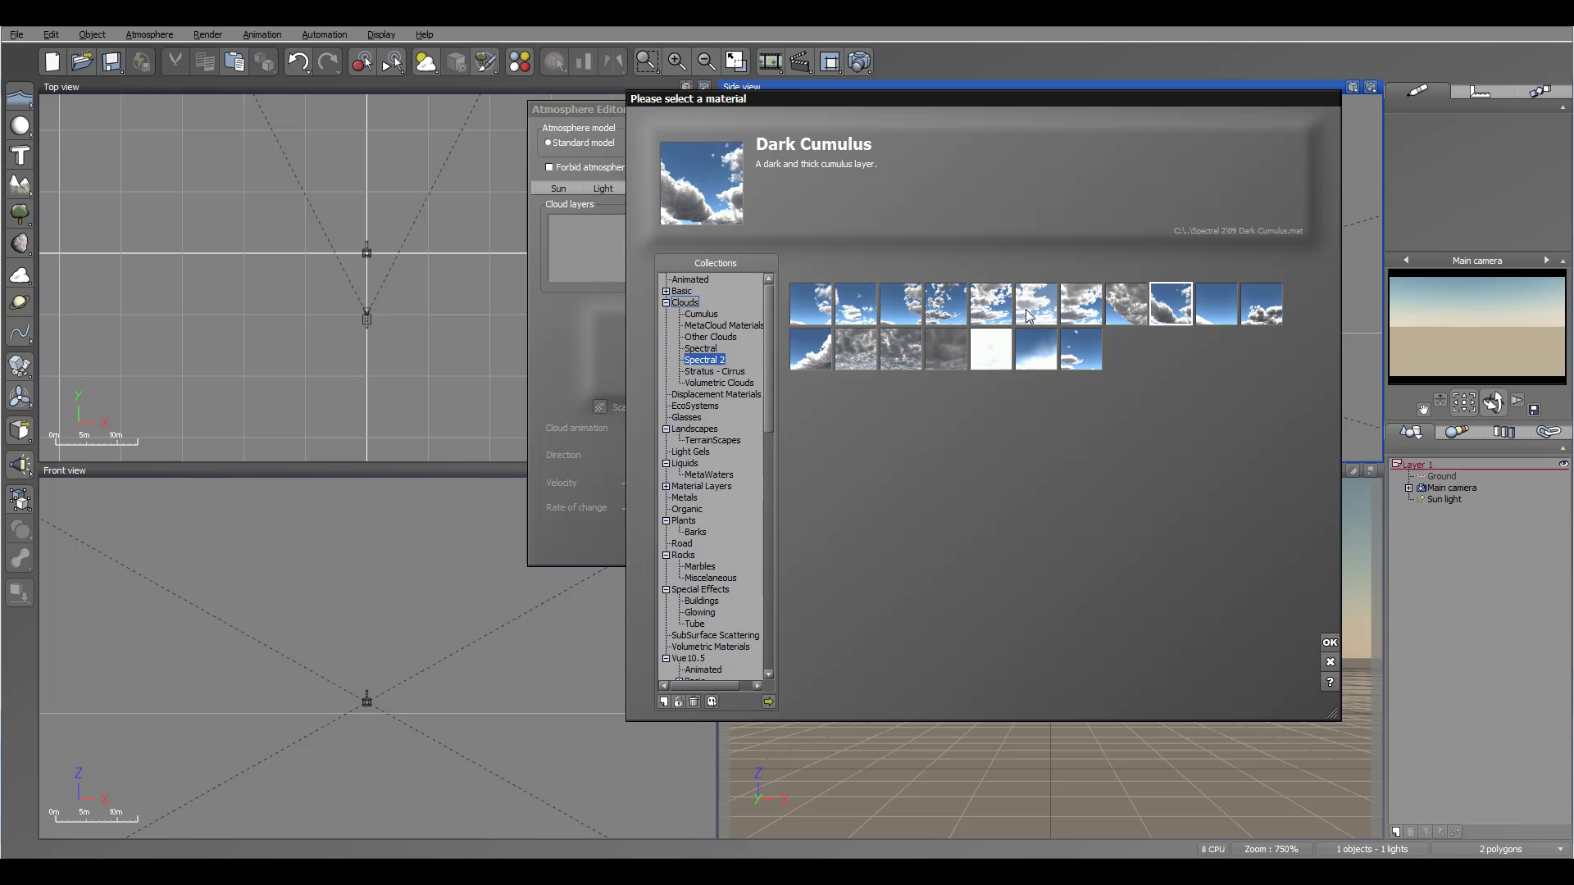
click(714, 381)
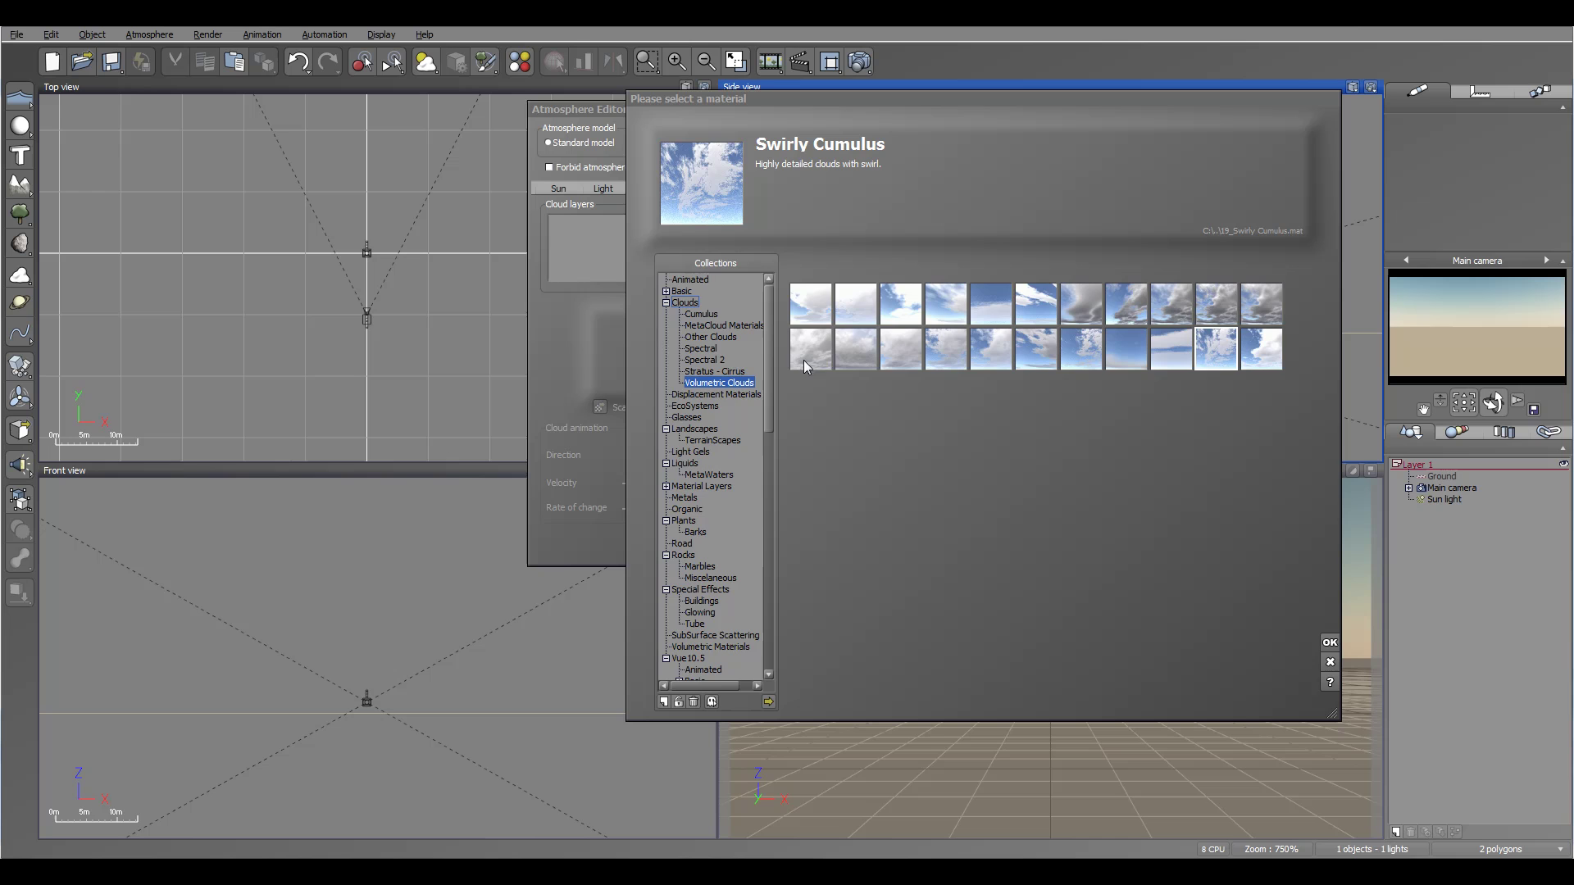
click(701, 349)
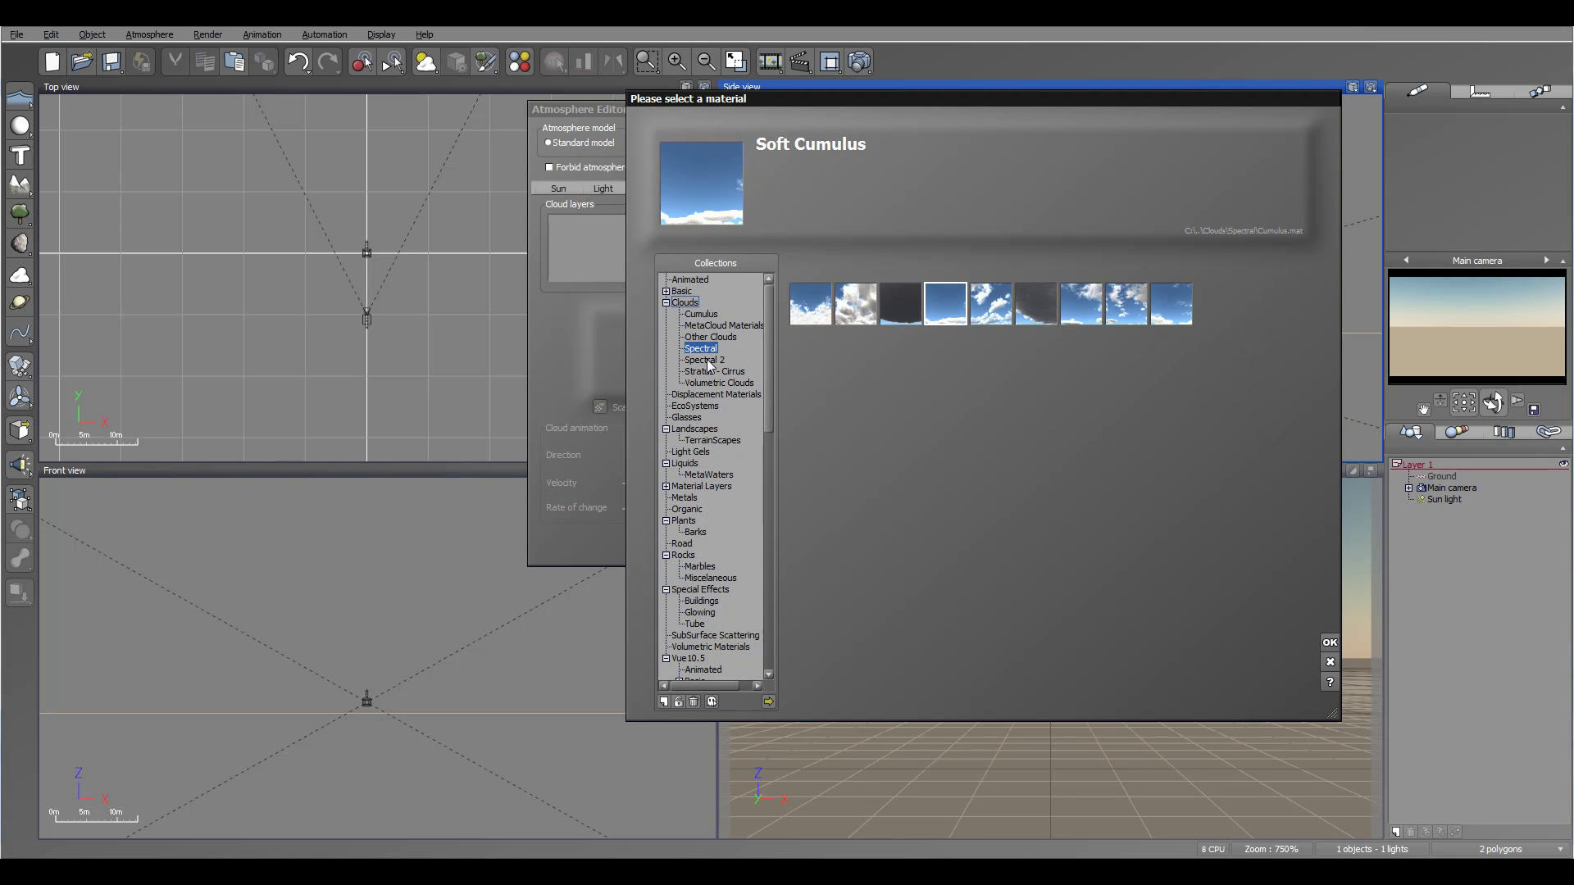
Add a cloud layer with the Dark Cumulus material from the Spectral 2 collection, keeping the Atmosphere Editor open beside the side view
click(706, 360)
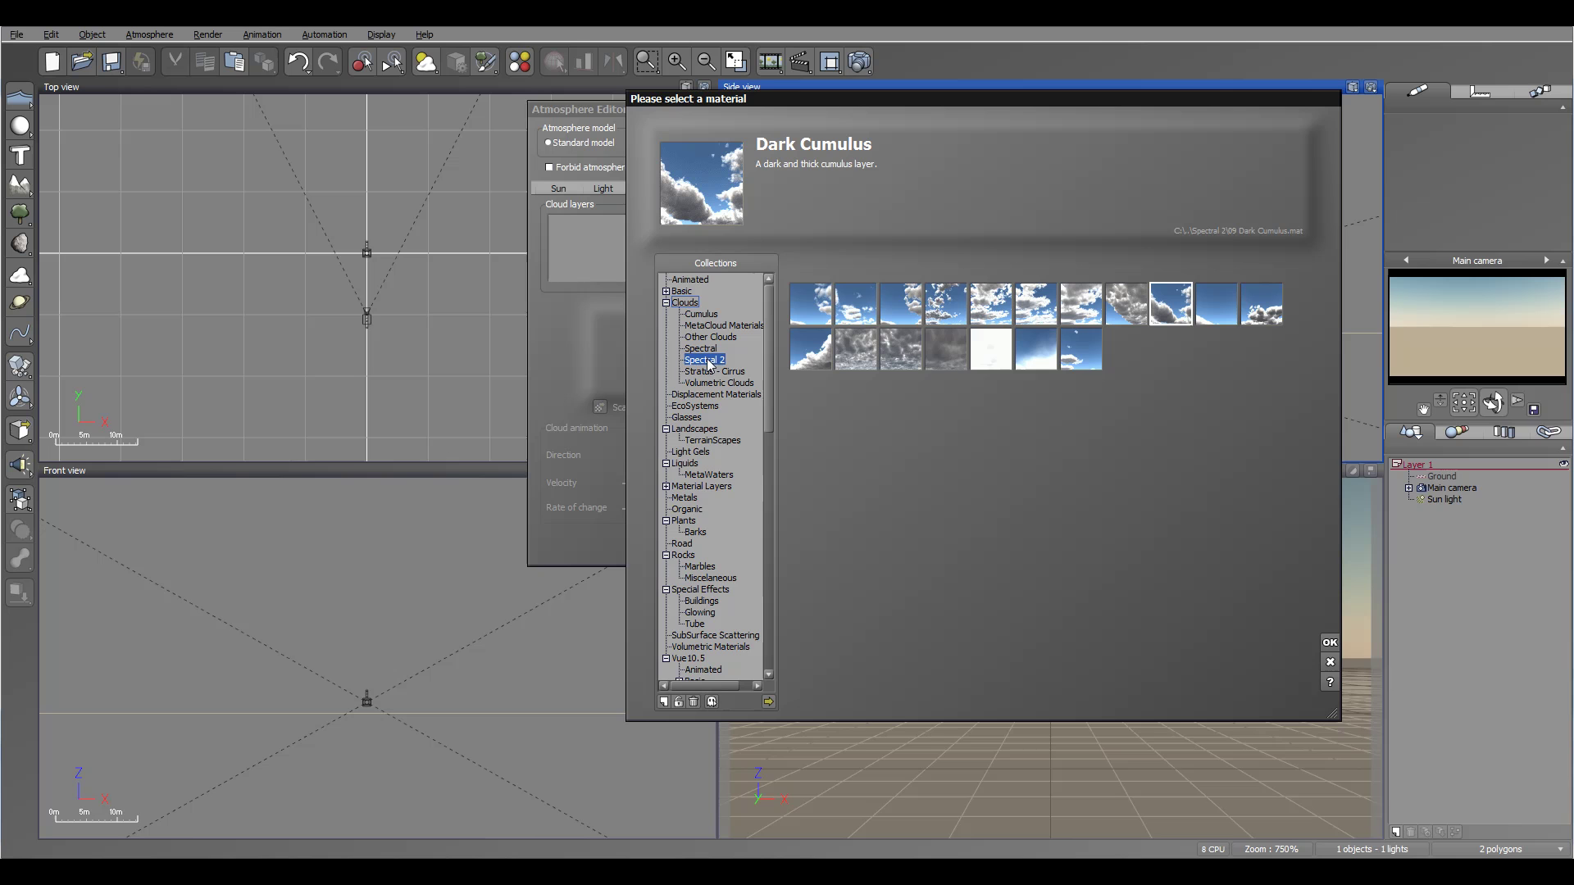
click(1327, 642)
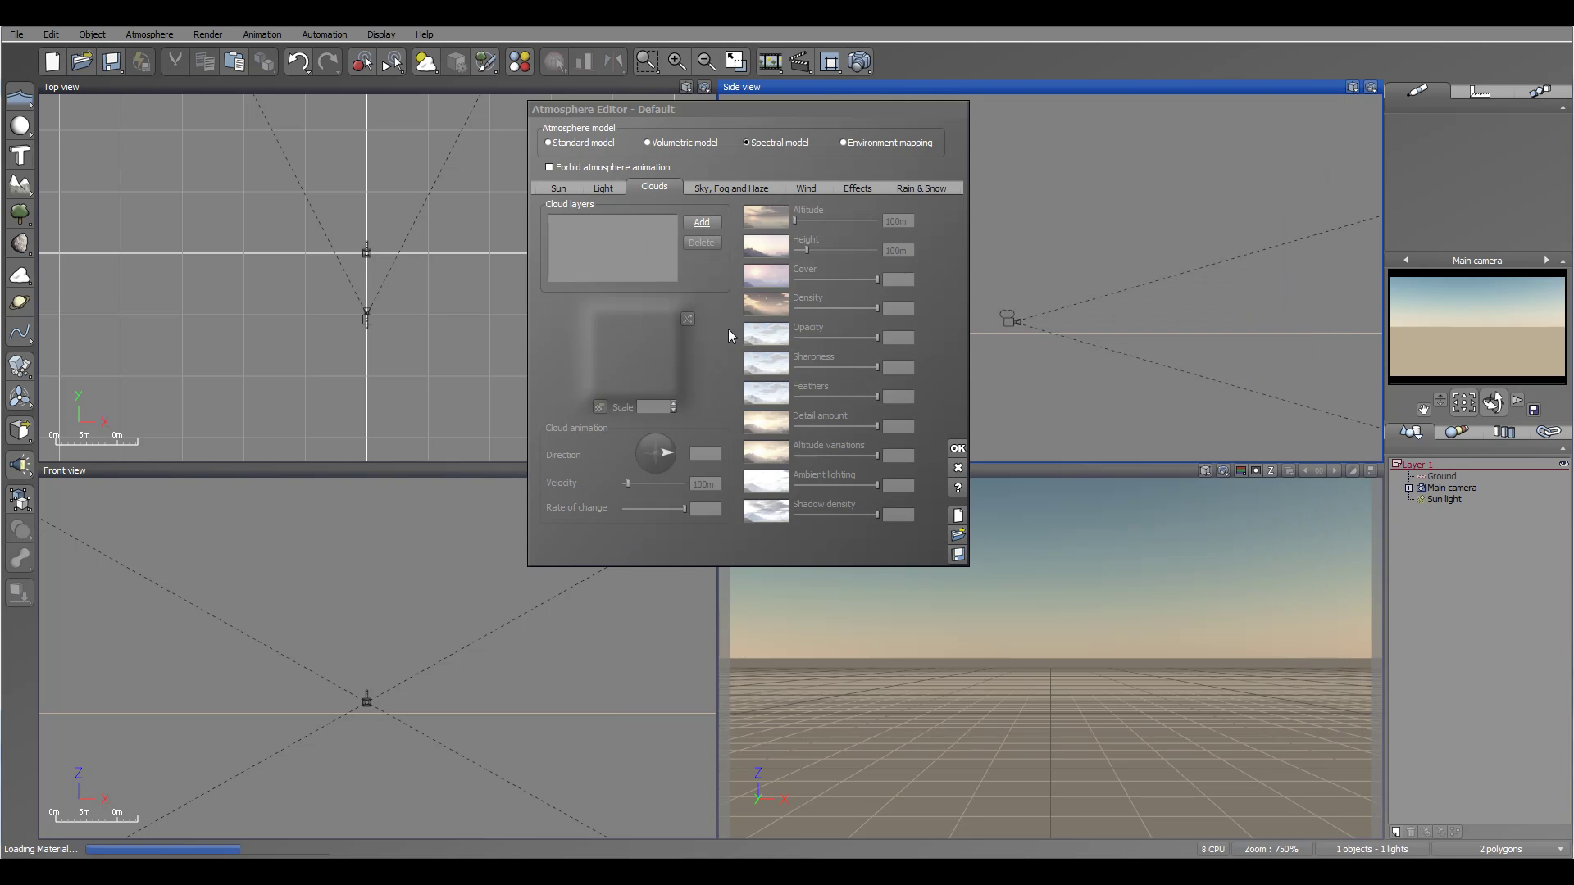
drag(715, 111, 451, 107)
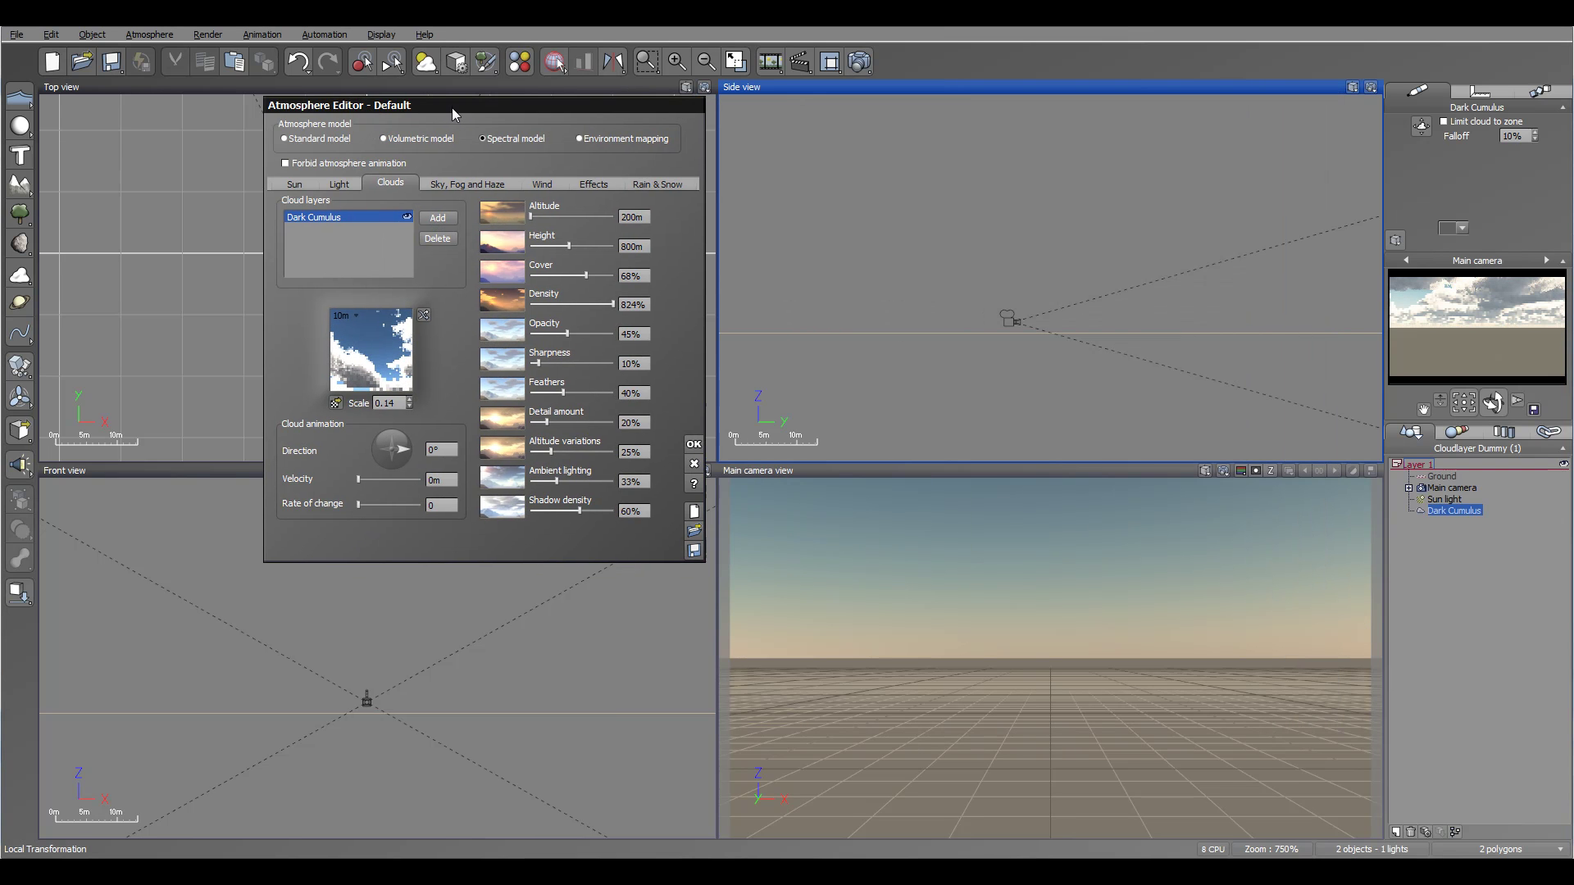
Raise the main camera above the Dark Cumulus layer to a height of about 1 km and enlarge the camera preview
right_drag(835, 216, 1139, 295)
scroll(1140, 295, down, 5)
scroll(1142, 299, down, 4)
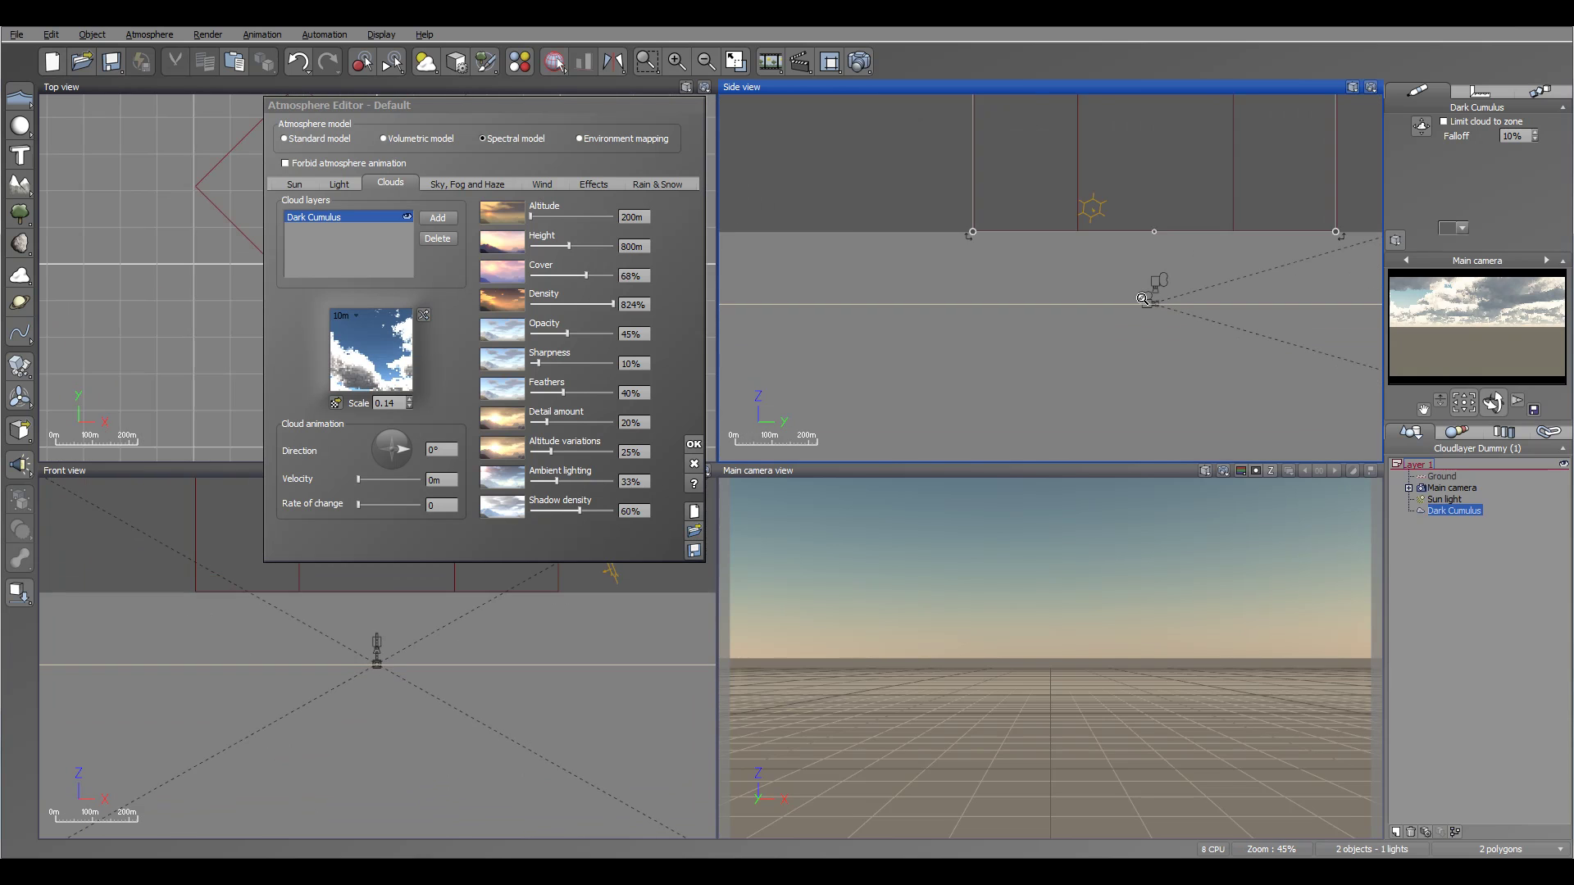
mouse_move(1136, 264)
mouse_down()
mouse_move(1136, 233)
mouse_move(1138, 256)
mouse_up()
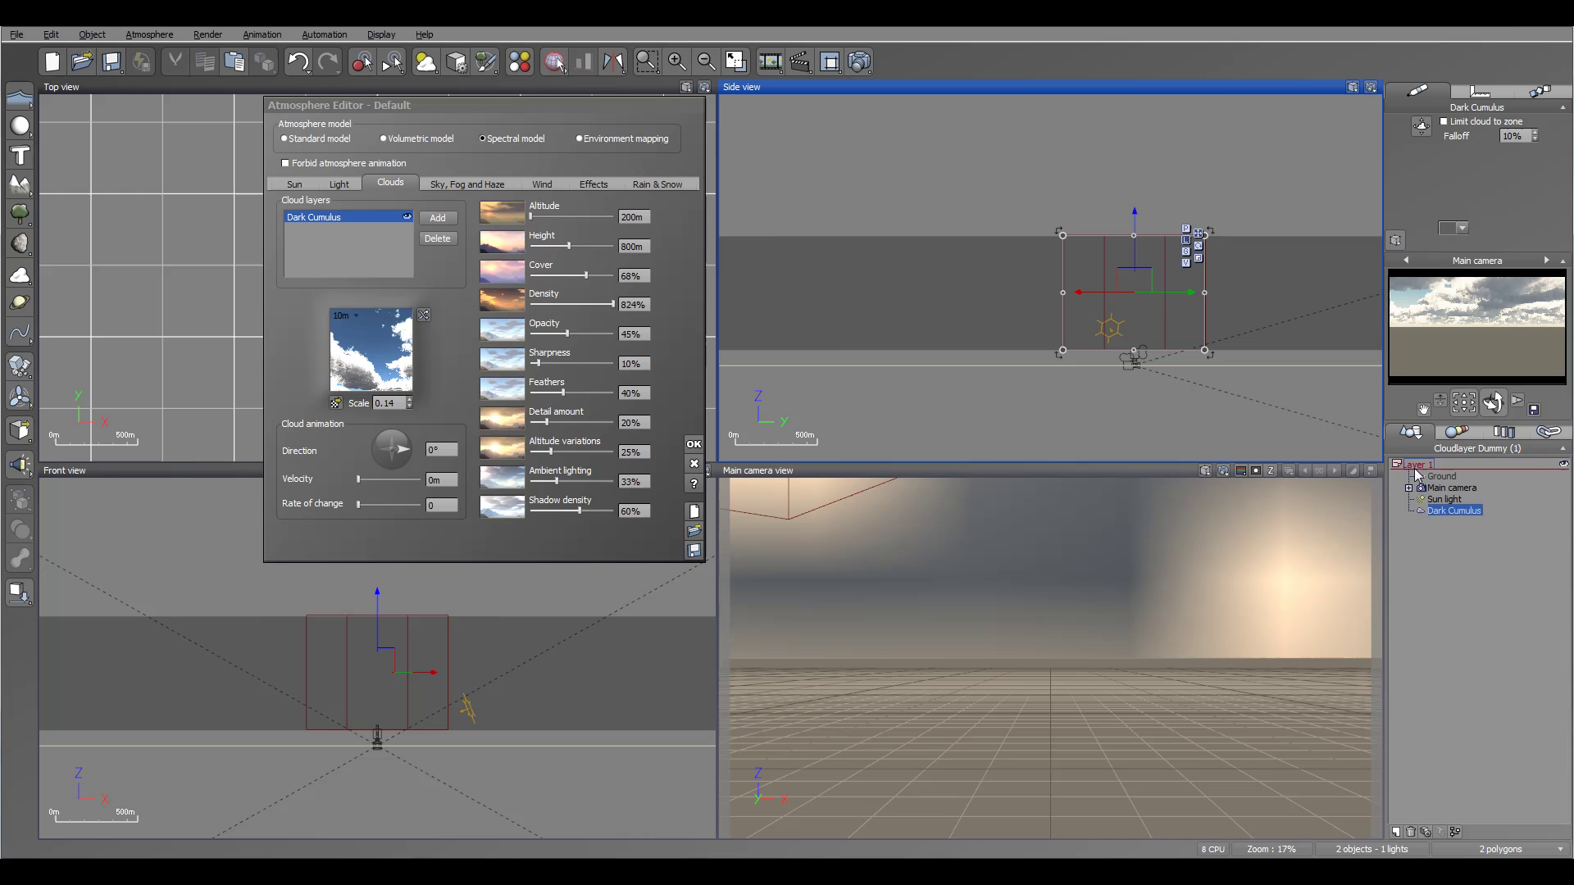
click(1437, 487)
right_drag(1063, 272, 1109, 355)
drag(1108, 354, 1134, 282)
drag(1549, 338, 1464, 359)
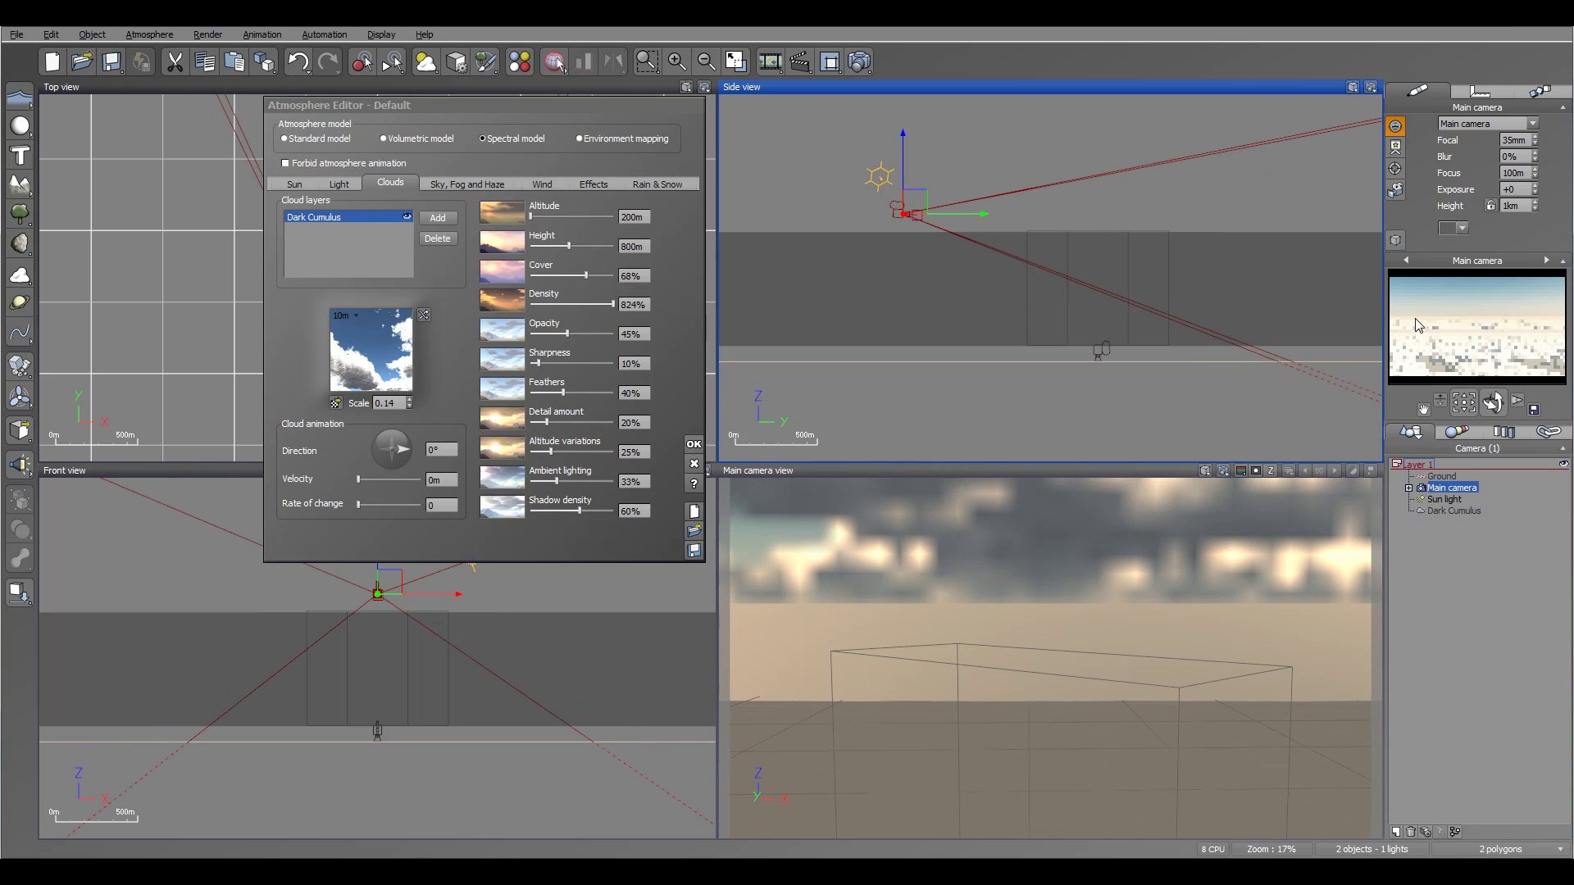
drag(1383, 323, 1315, 324)
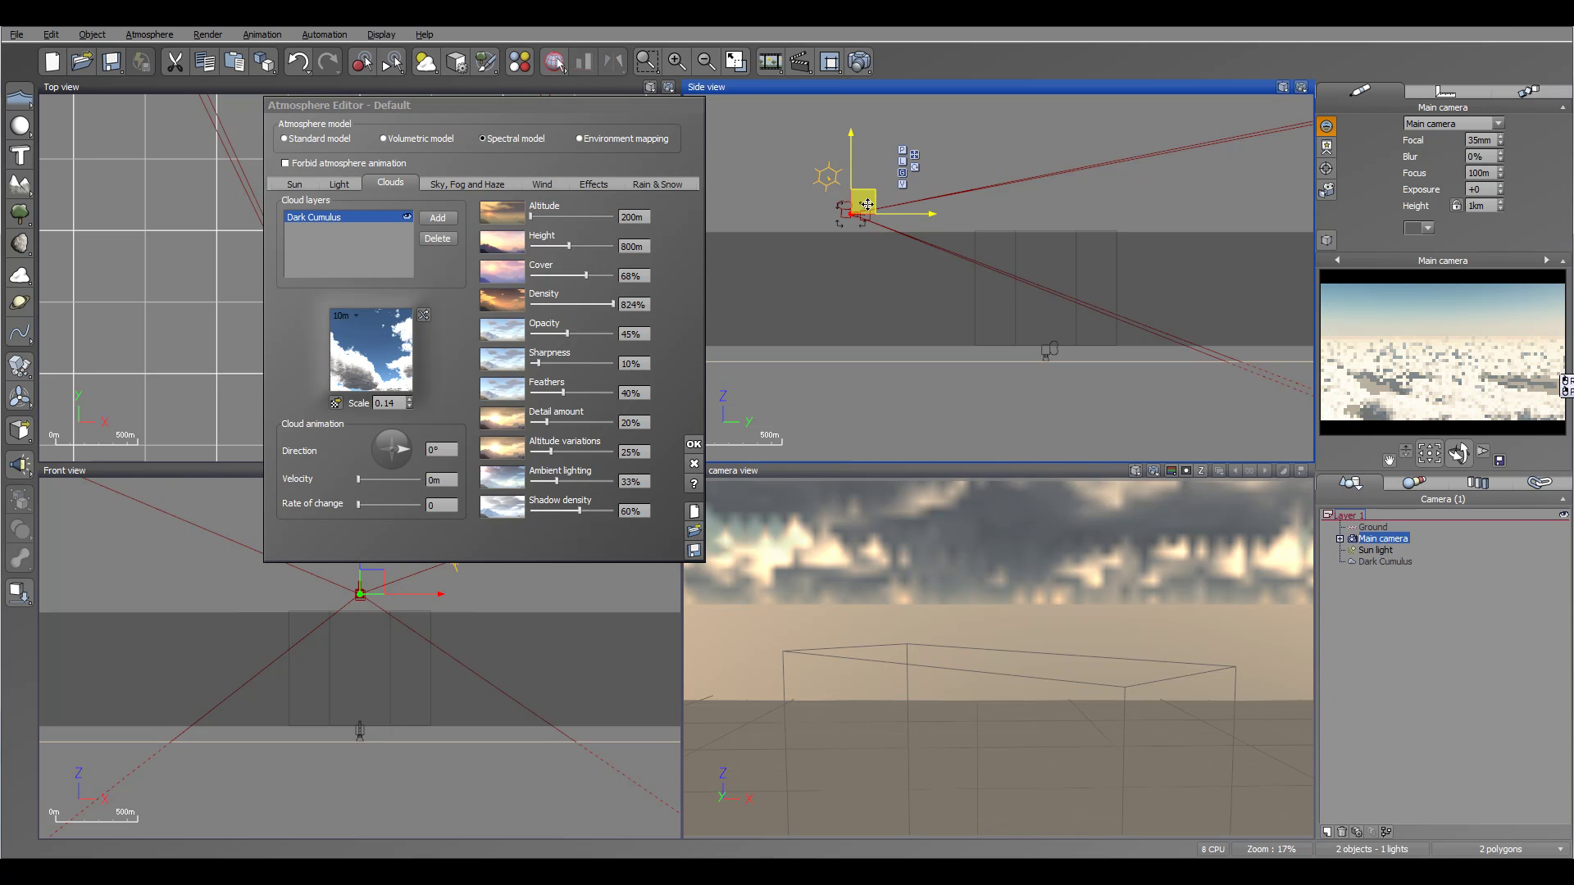
Lower the main camera through the cloud layer to just beneath it, at a height of about 53 m
drag(864, 214, 952, 264)
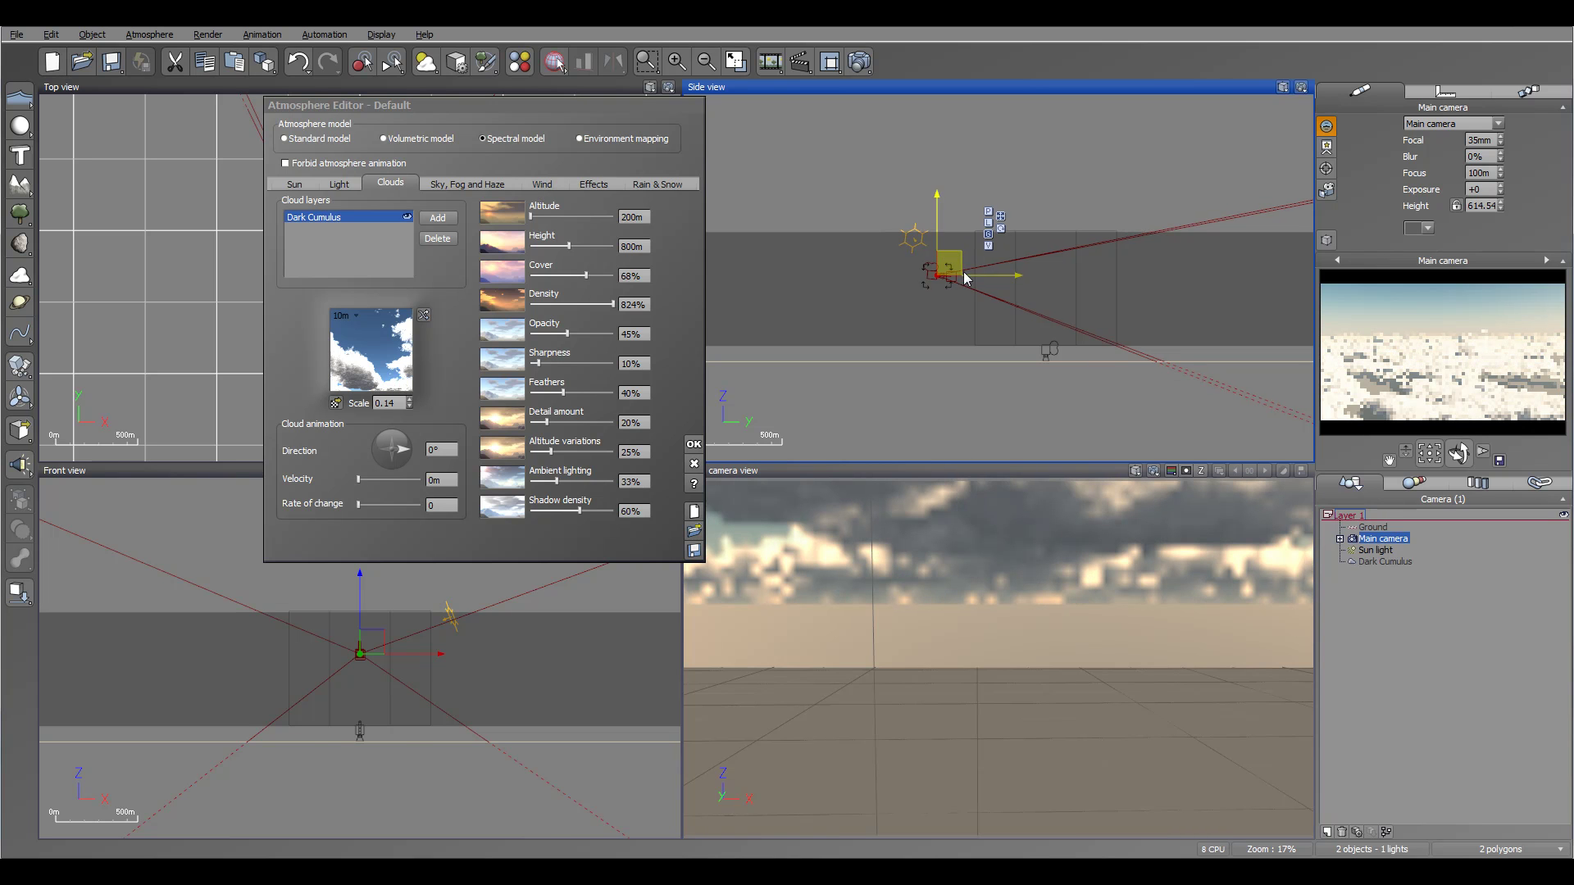
drag(962, 272, 1012, 324)
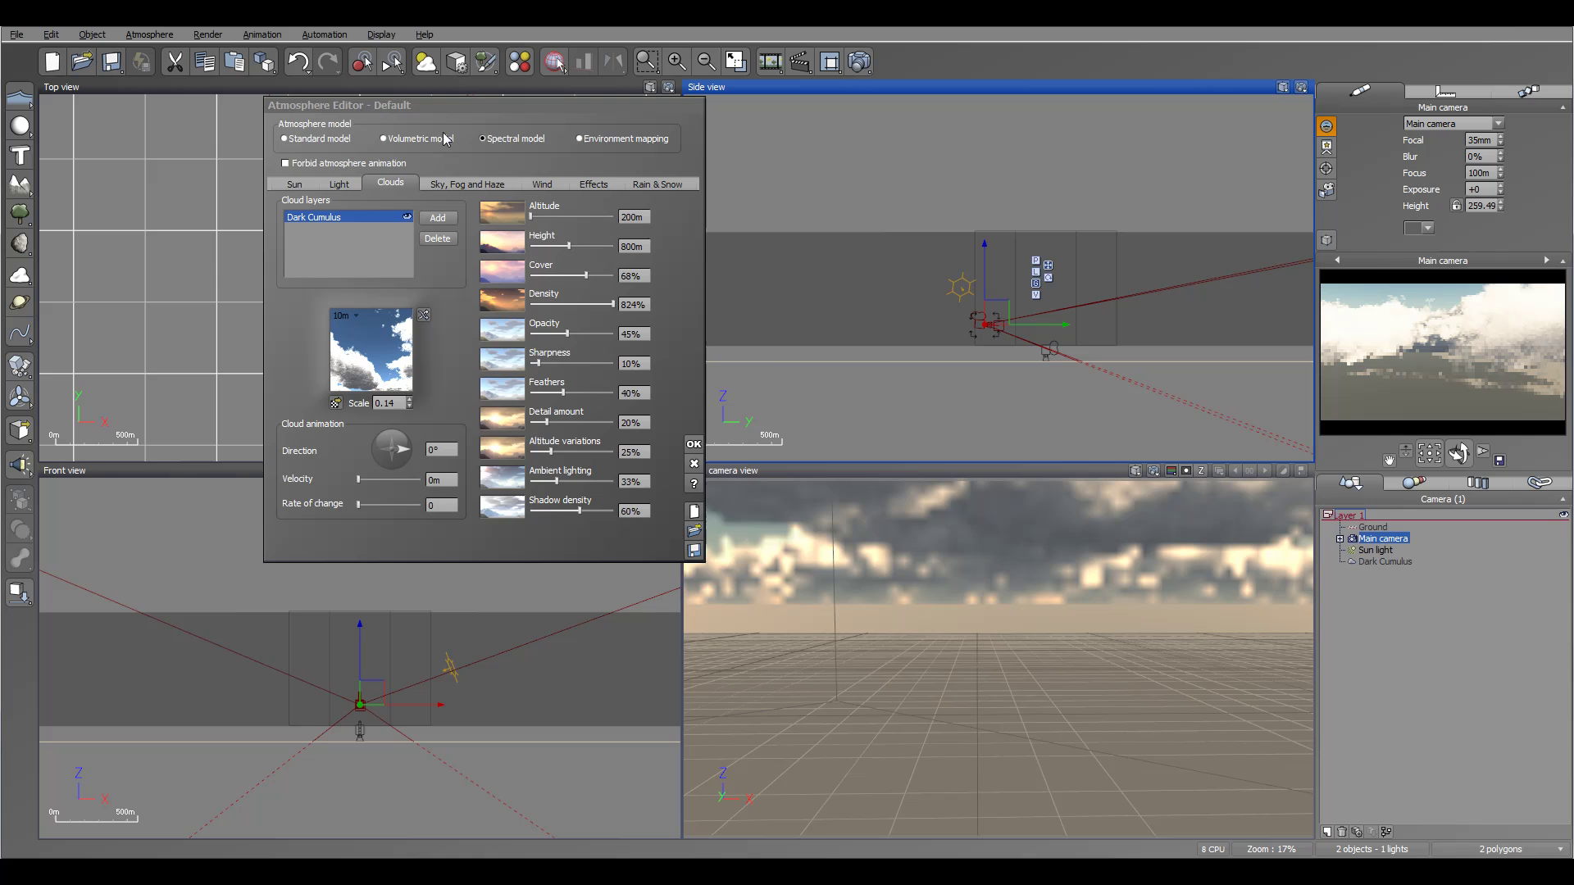
drag(515, 109, 670, 126)
middle_drag(990, 313, 1066, 297)
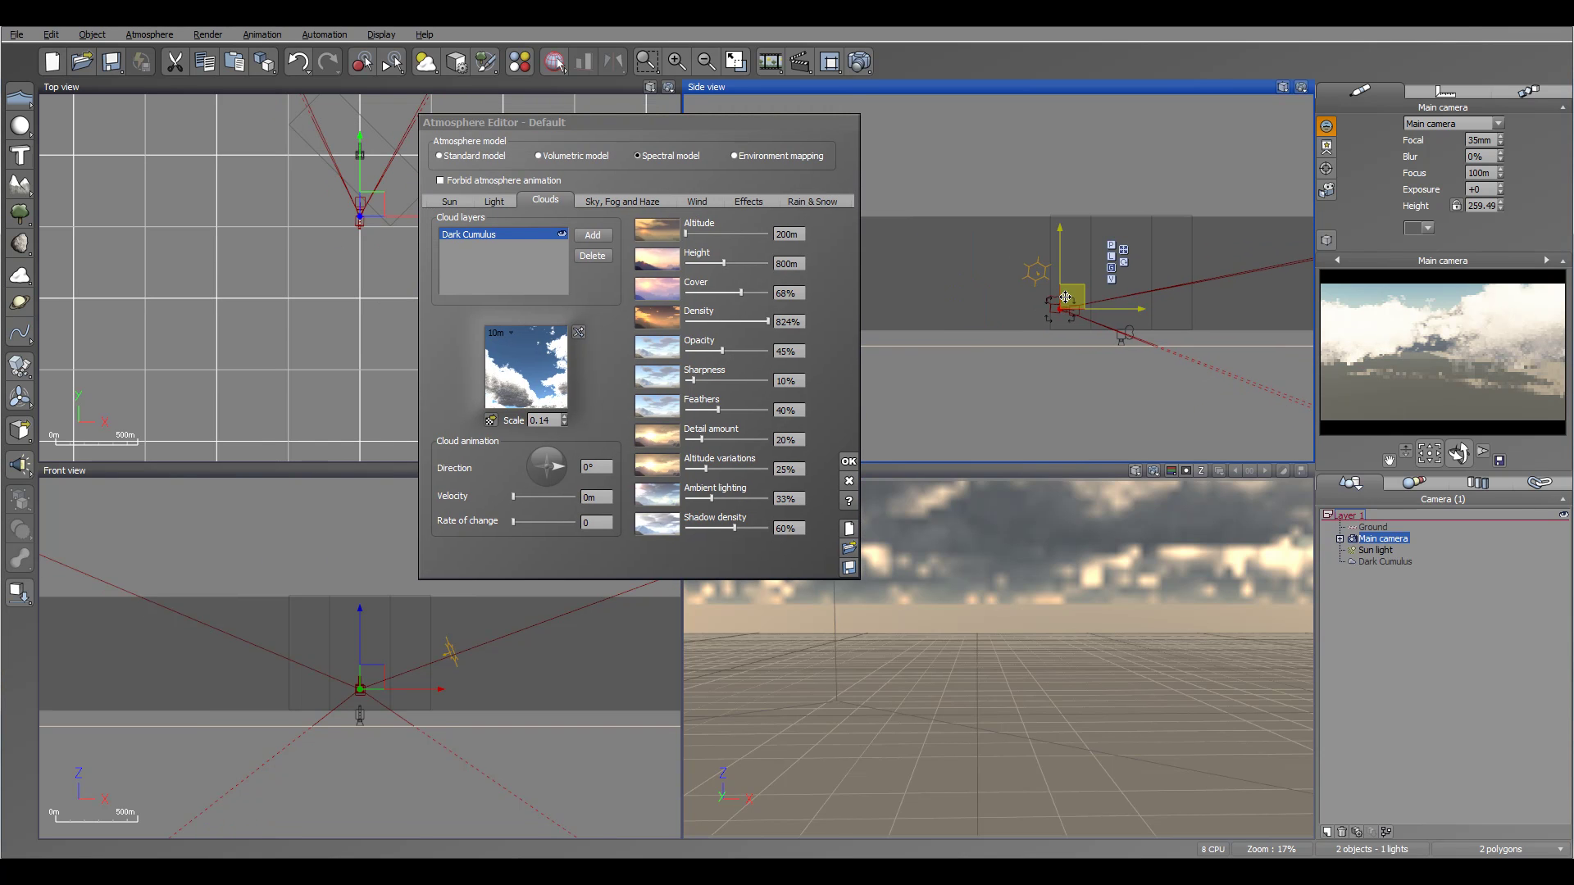
drag(1065, 297, 1007, 329)
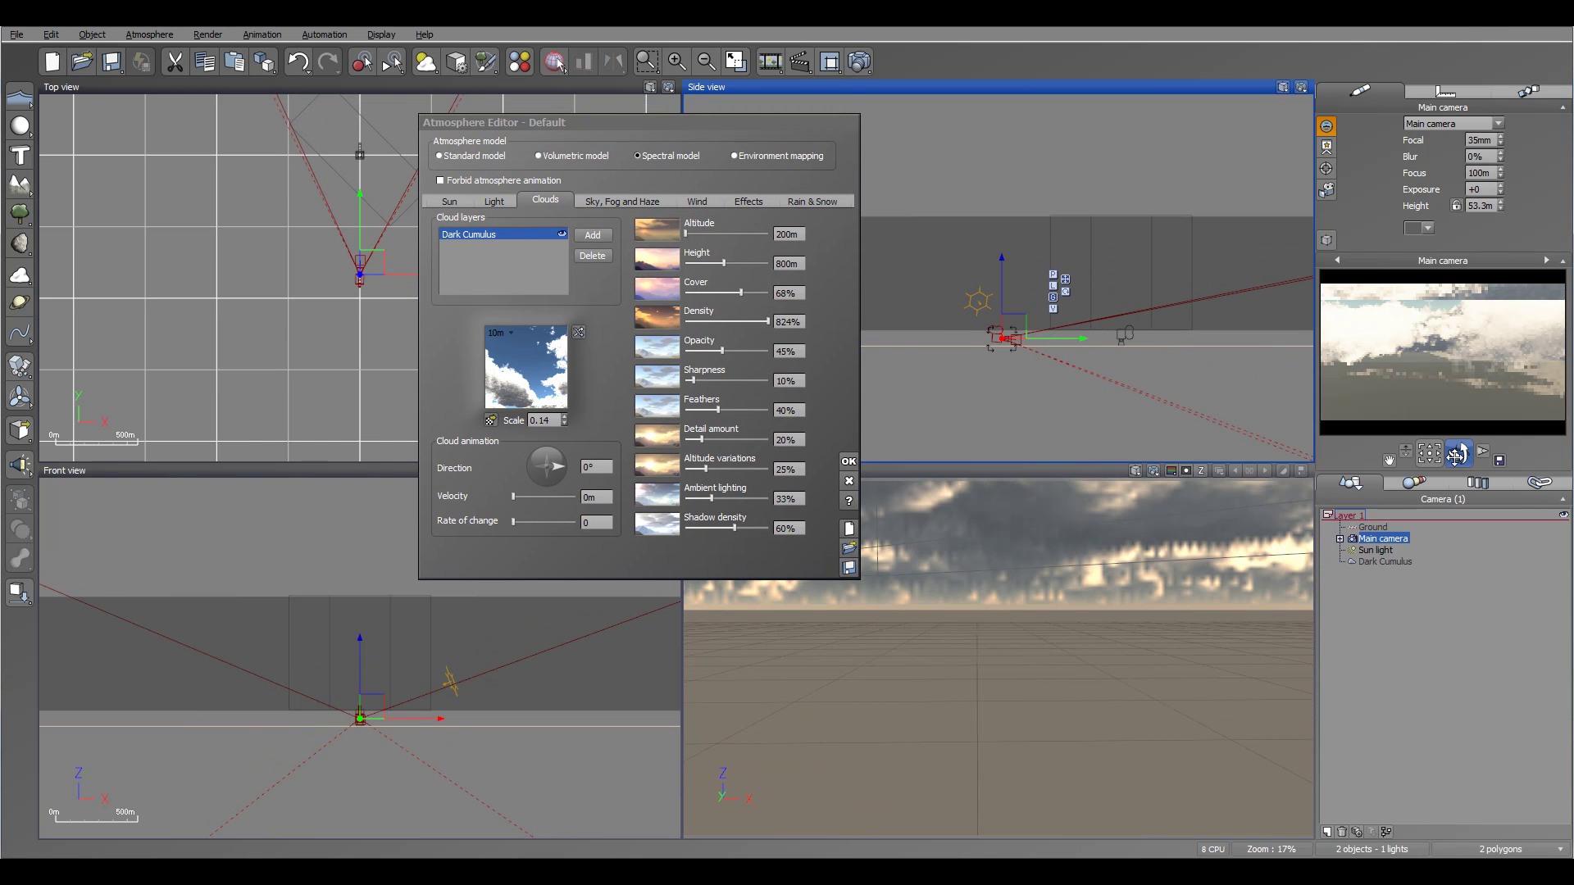
middle_drag(1065, 215, 1088, 260)
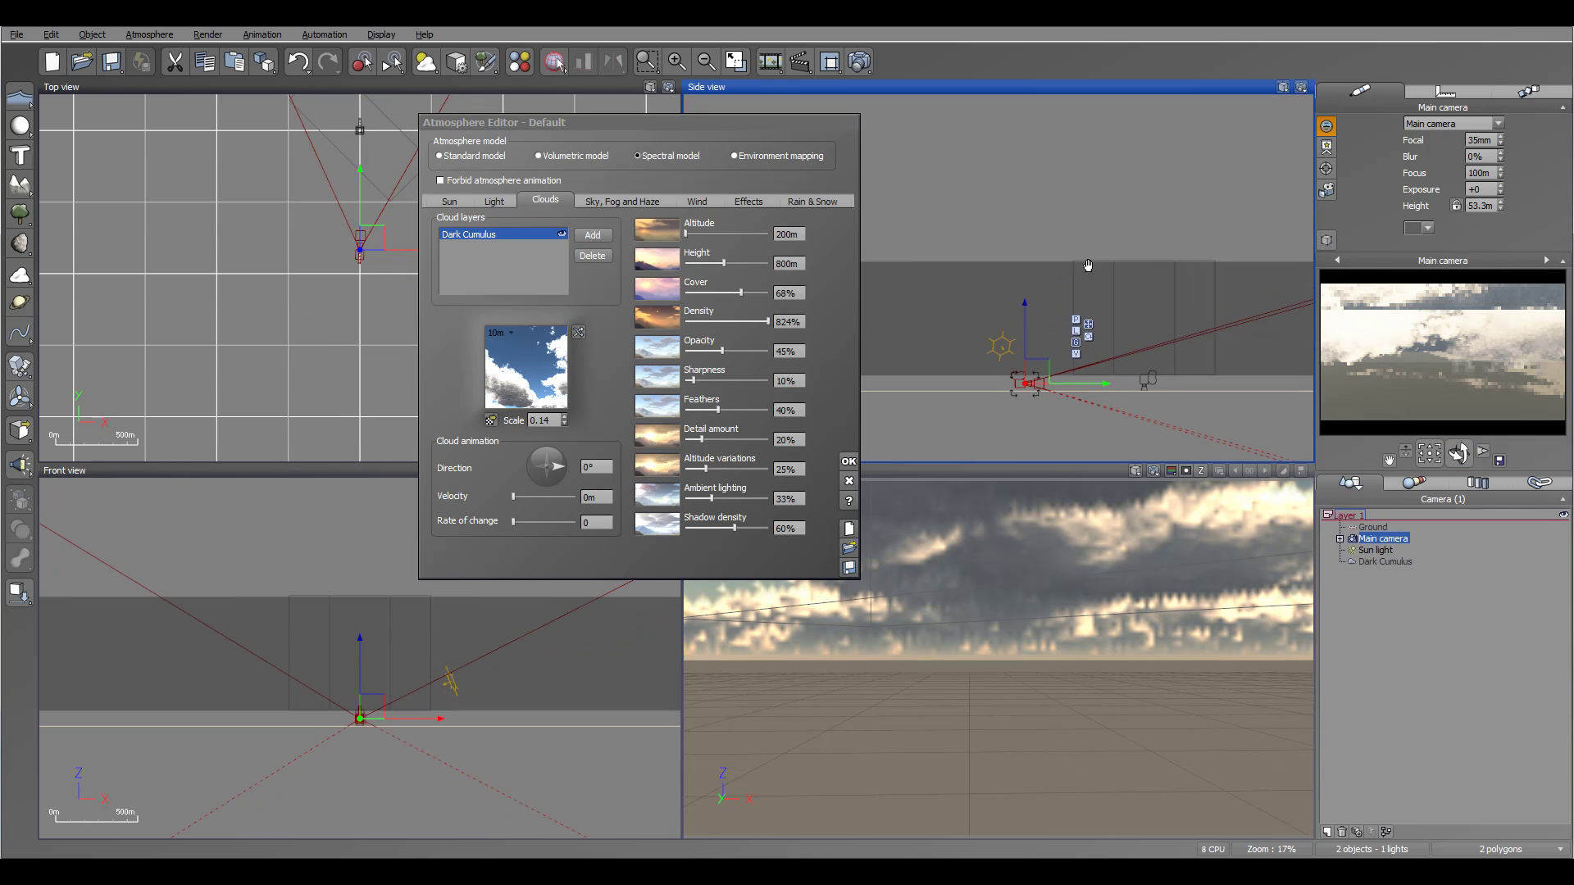
Select the Dark Cumulus layer, scale its box down slightly in the side view and move it a little closer to the ground
click(1167, 293)
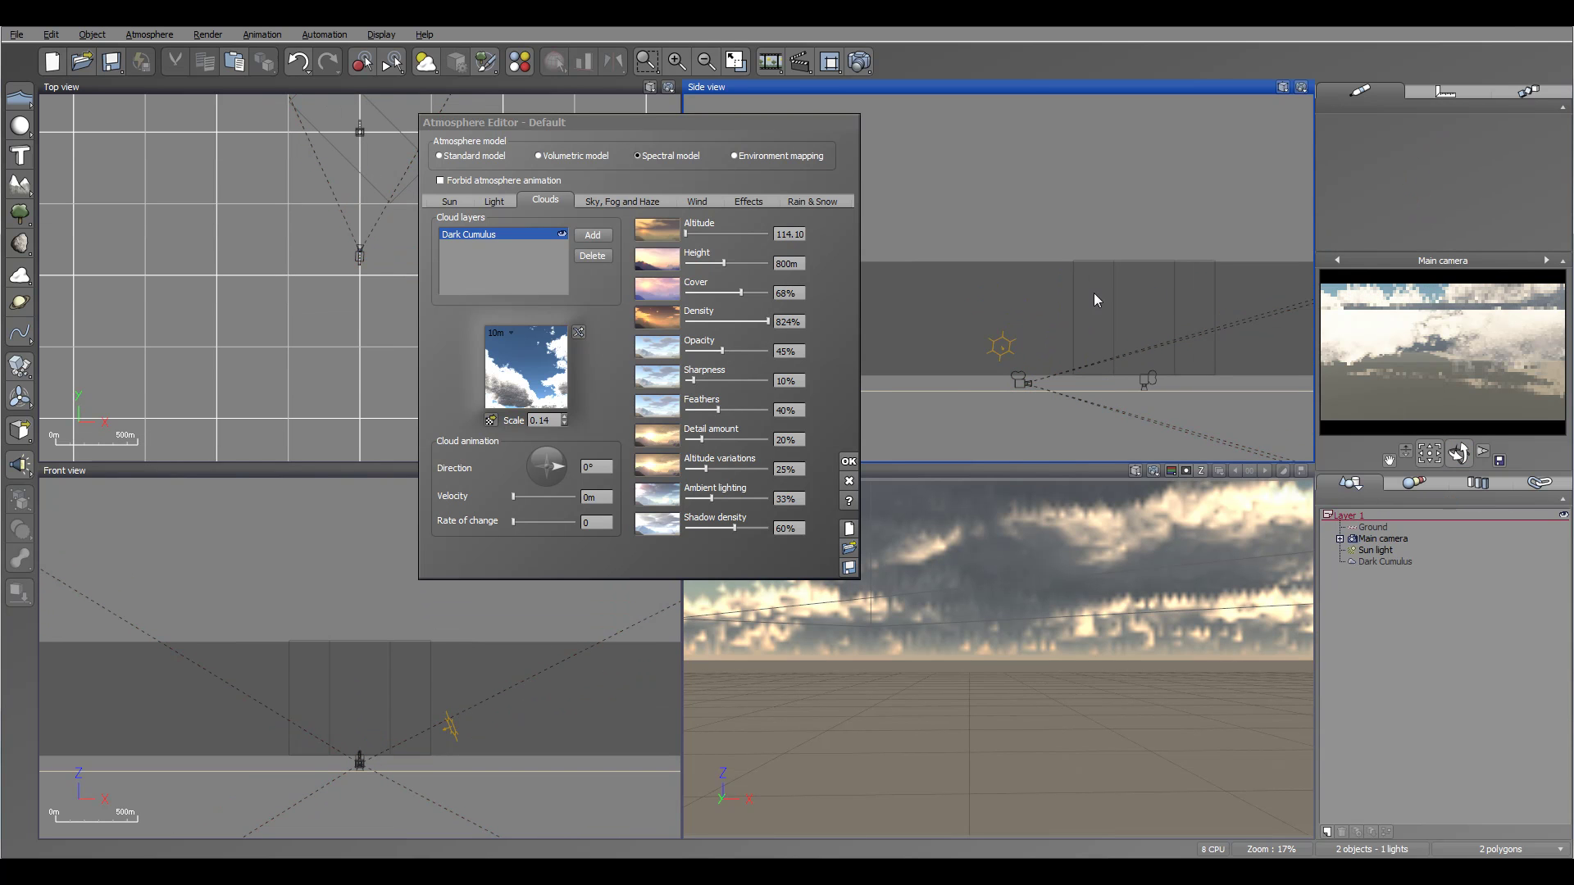
click(1394, 562)
middle_drag(1117, 281, 1124, 292)
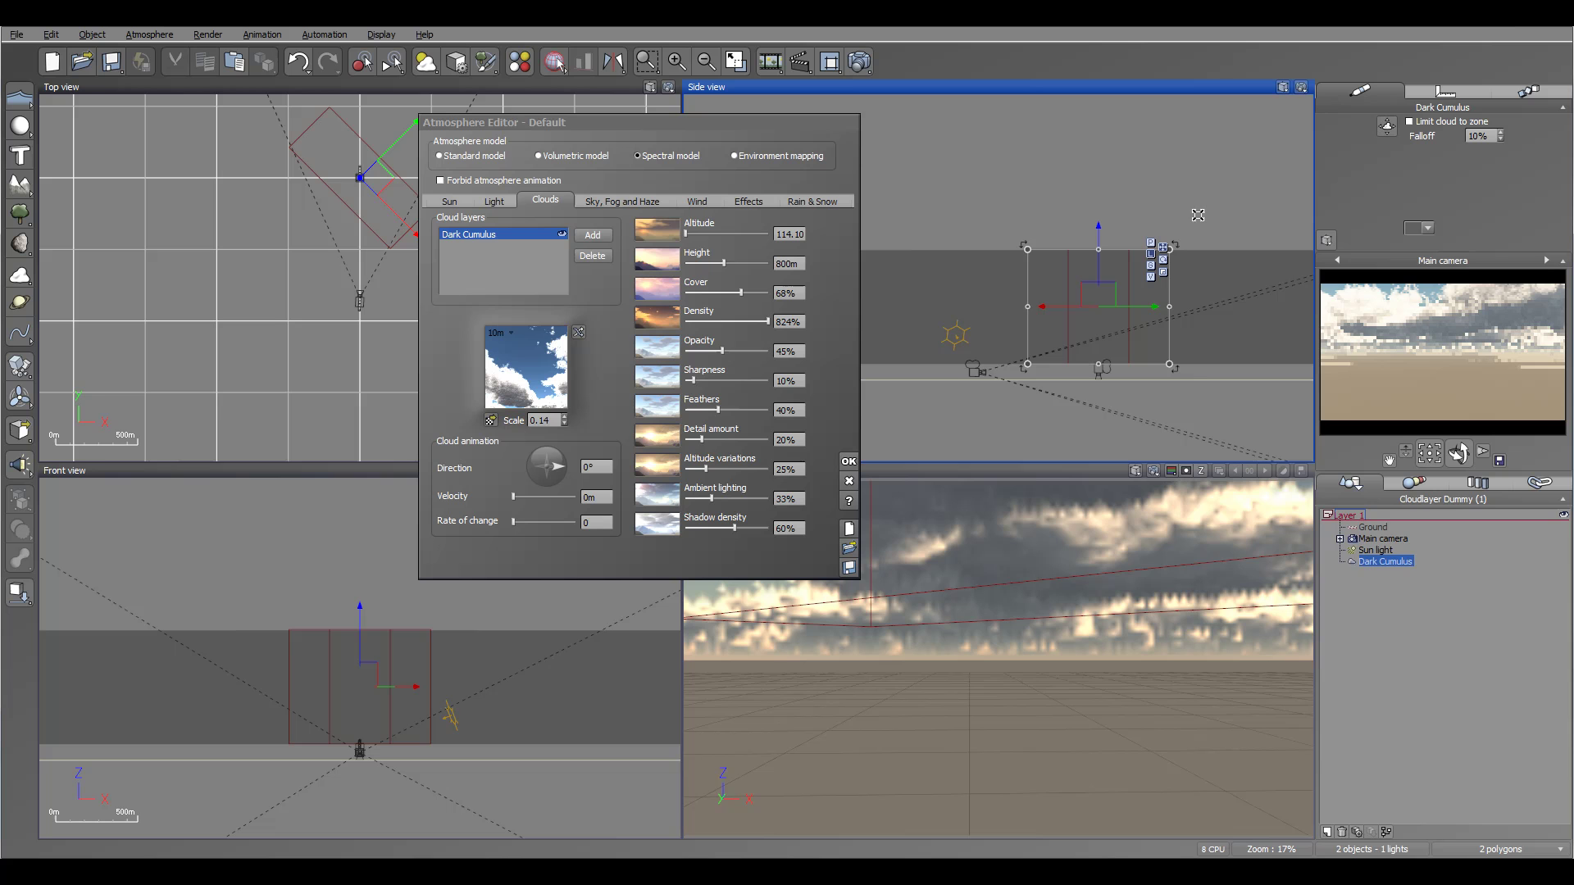
mouse_move(1032, 263)
mouse_down()
mouse_move(958, 226)
mouse_move(1004, 252)
mouse_up()
key(ctrl+z)
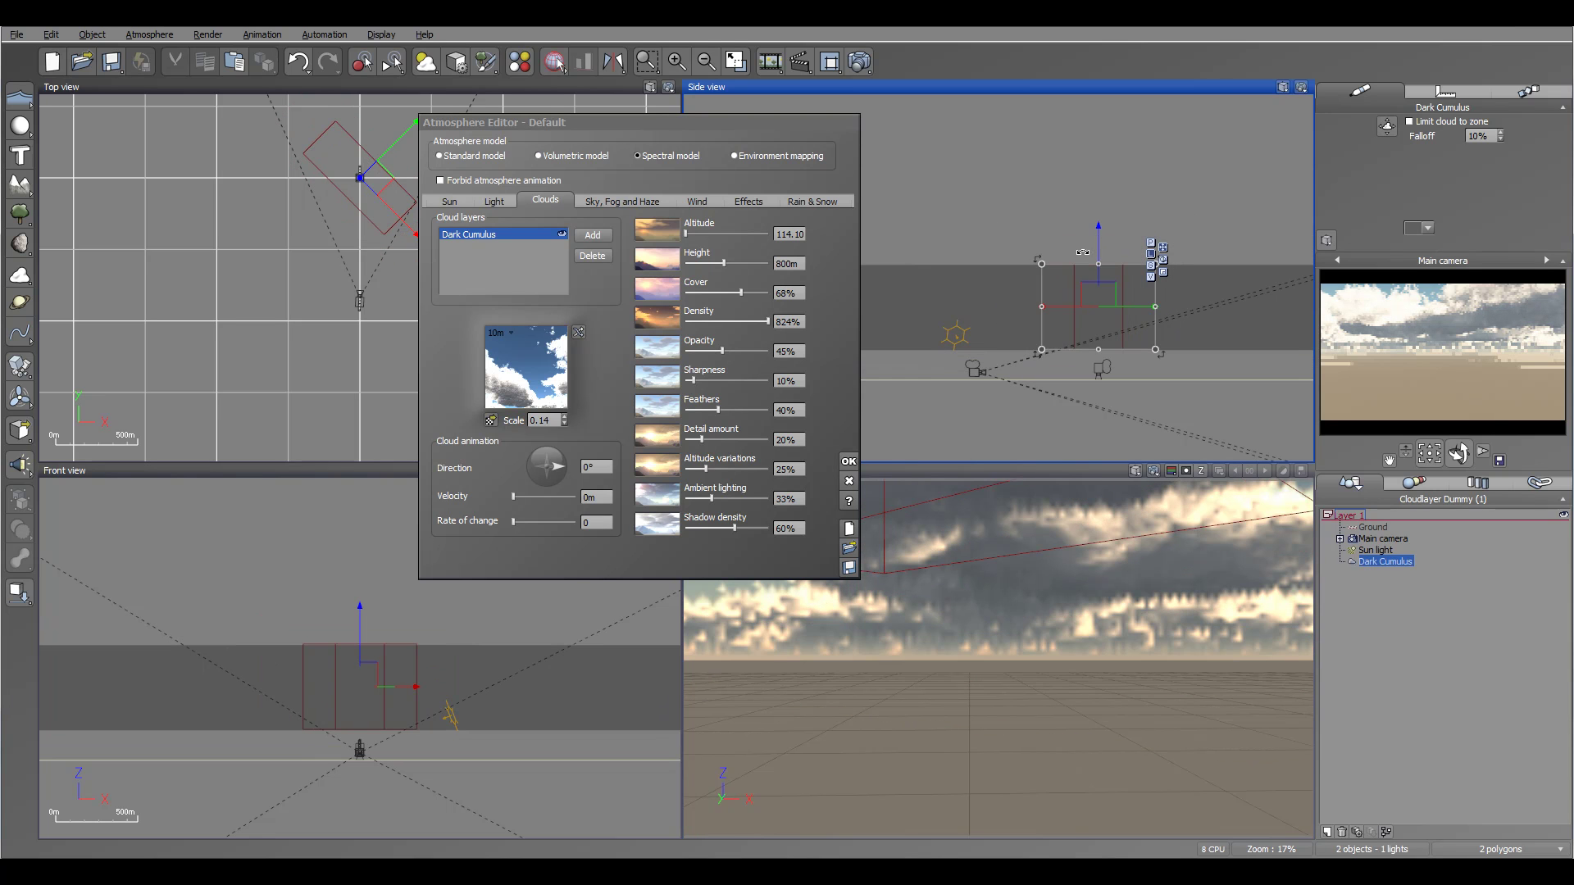
drag(1101, 234, 1101, 246)
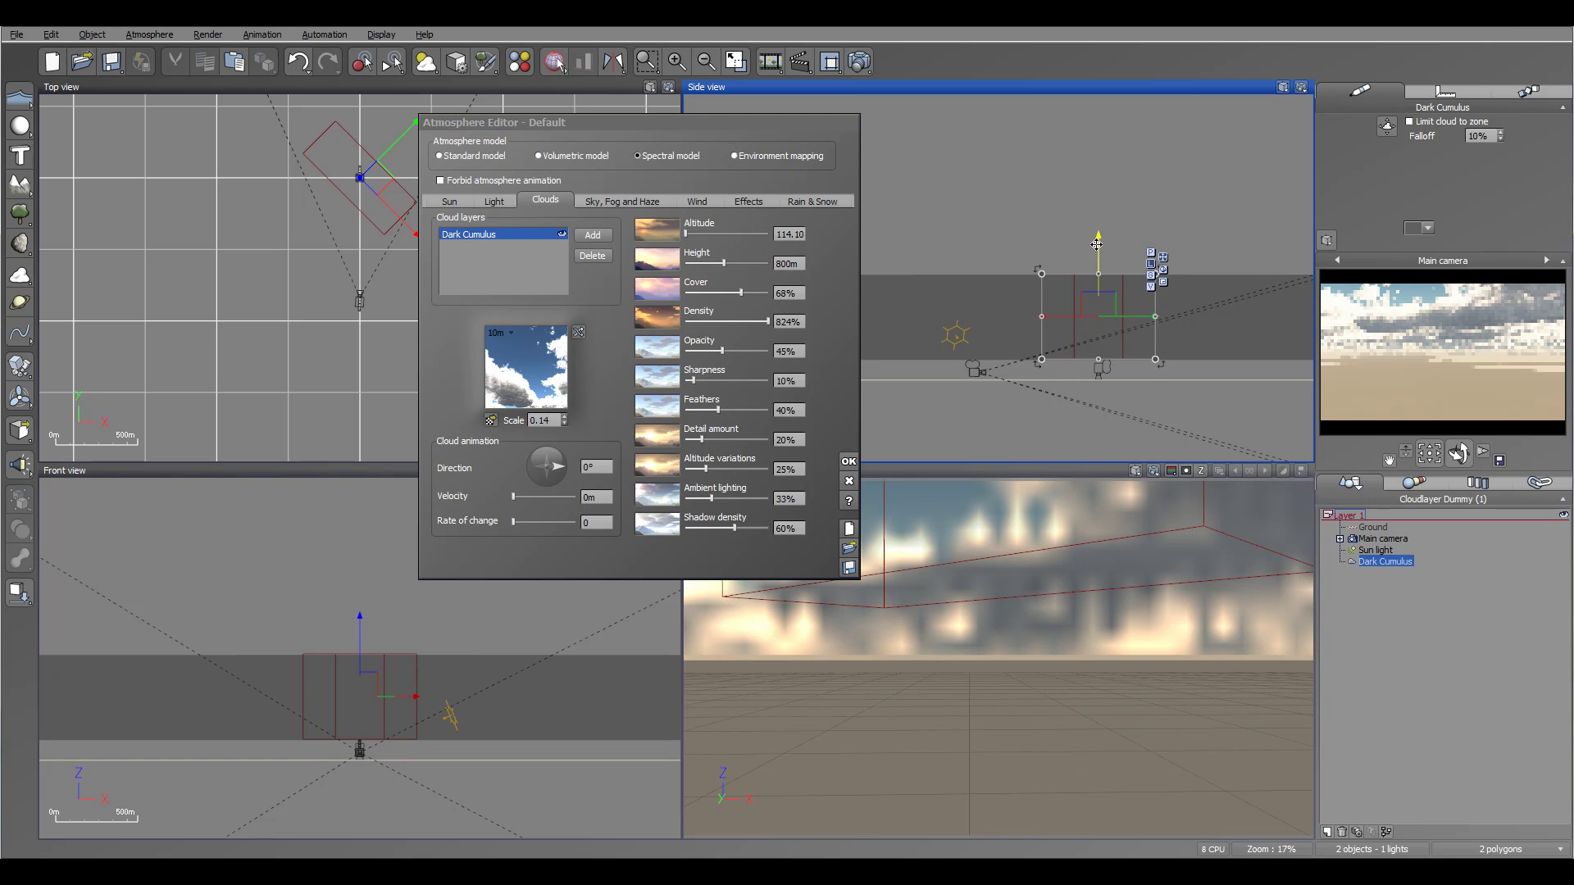
drag(1101, 261, 1102, 252)
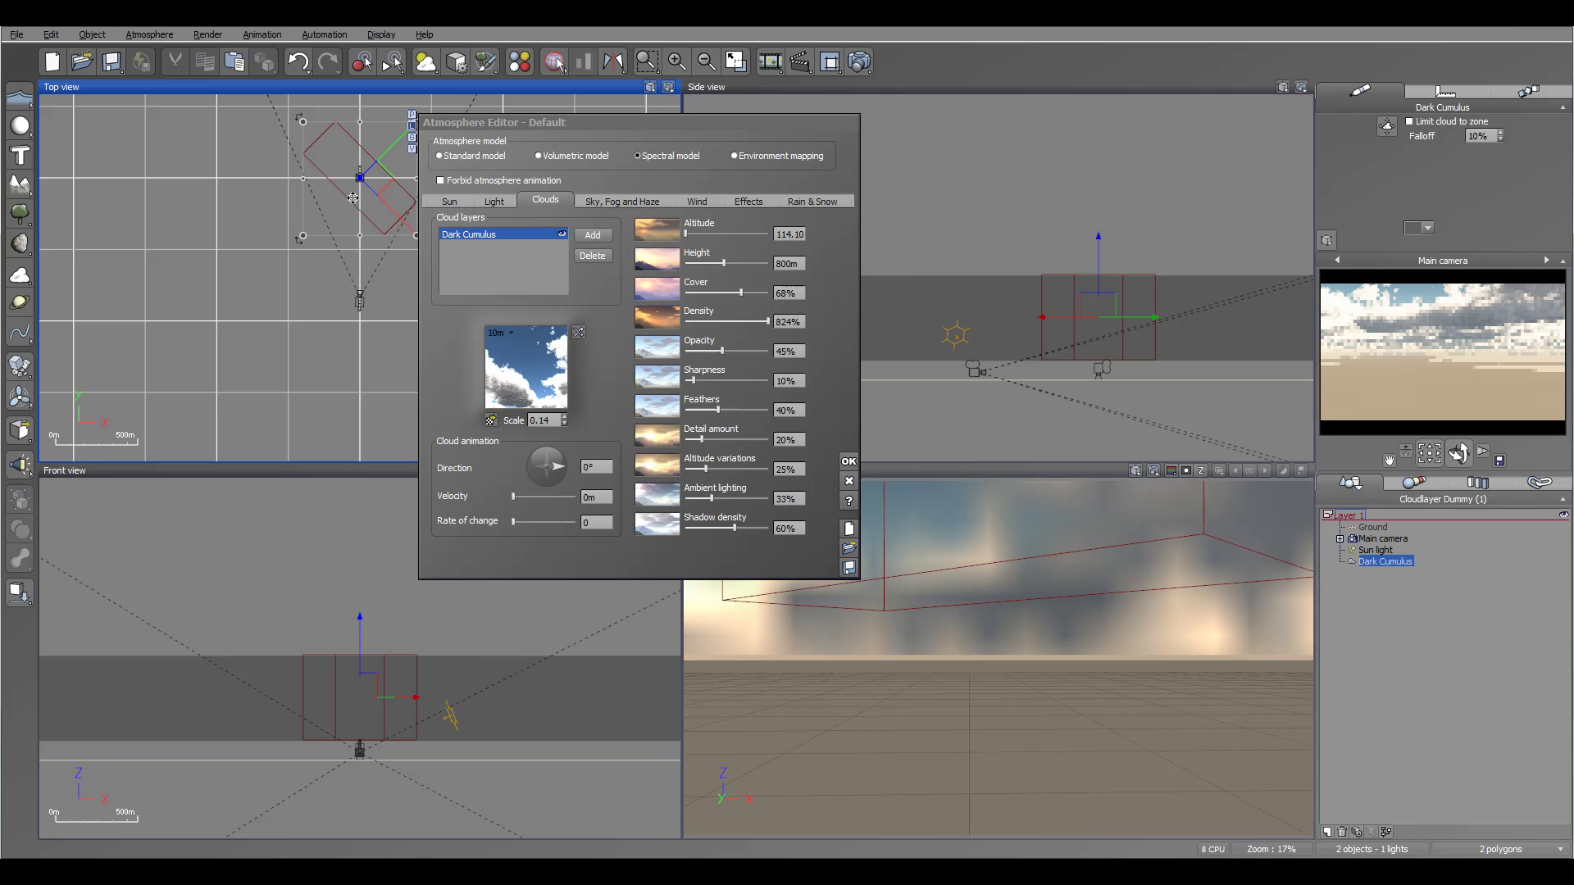
Rotate the Dark Cumulus layer box in the top view and switch to manipulating its limiting zone
drag(299, 240, 356, 261)
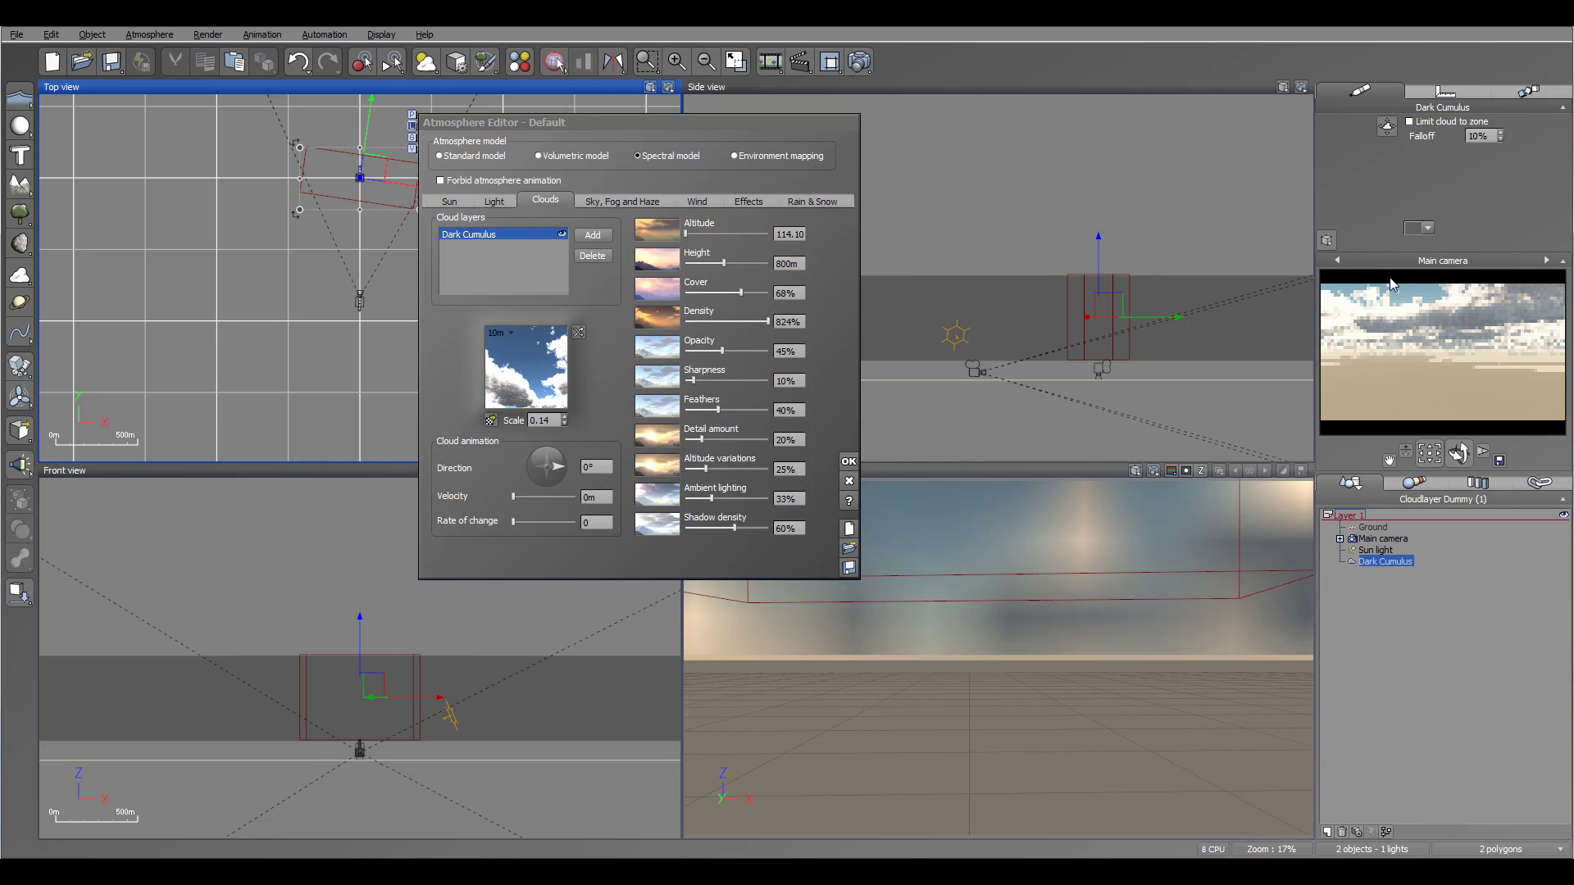
click(1387, 125)
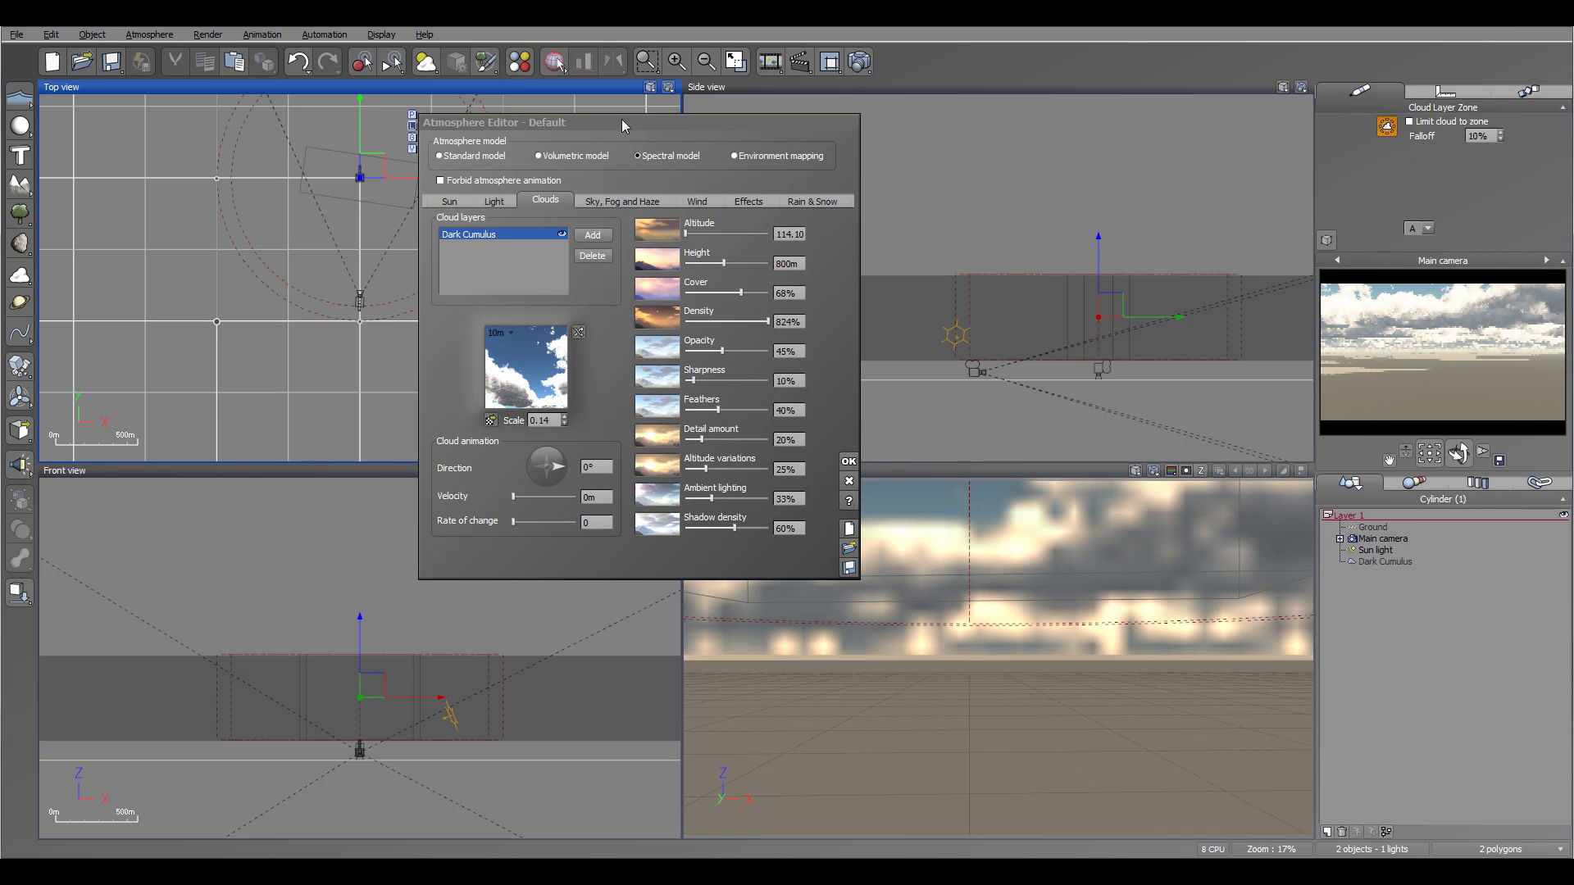
drag(622, 120, 790, 115)
Move the cylindrical cloud zone farther ahead of the camera and limit the cloud to that zone
right_drag(409, 248, 541, 355)
drag(502, 270, 502, 140)
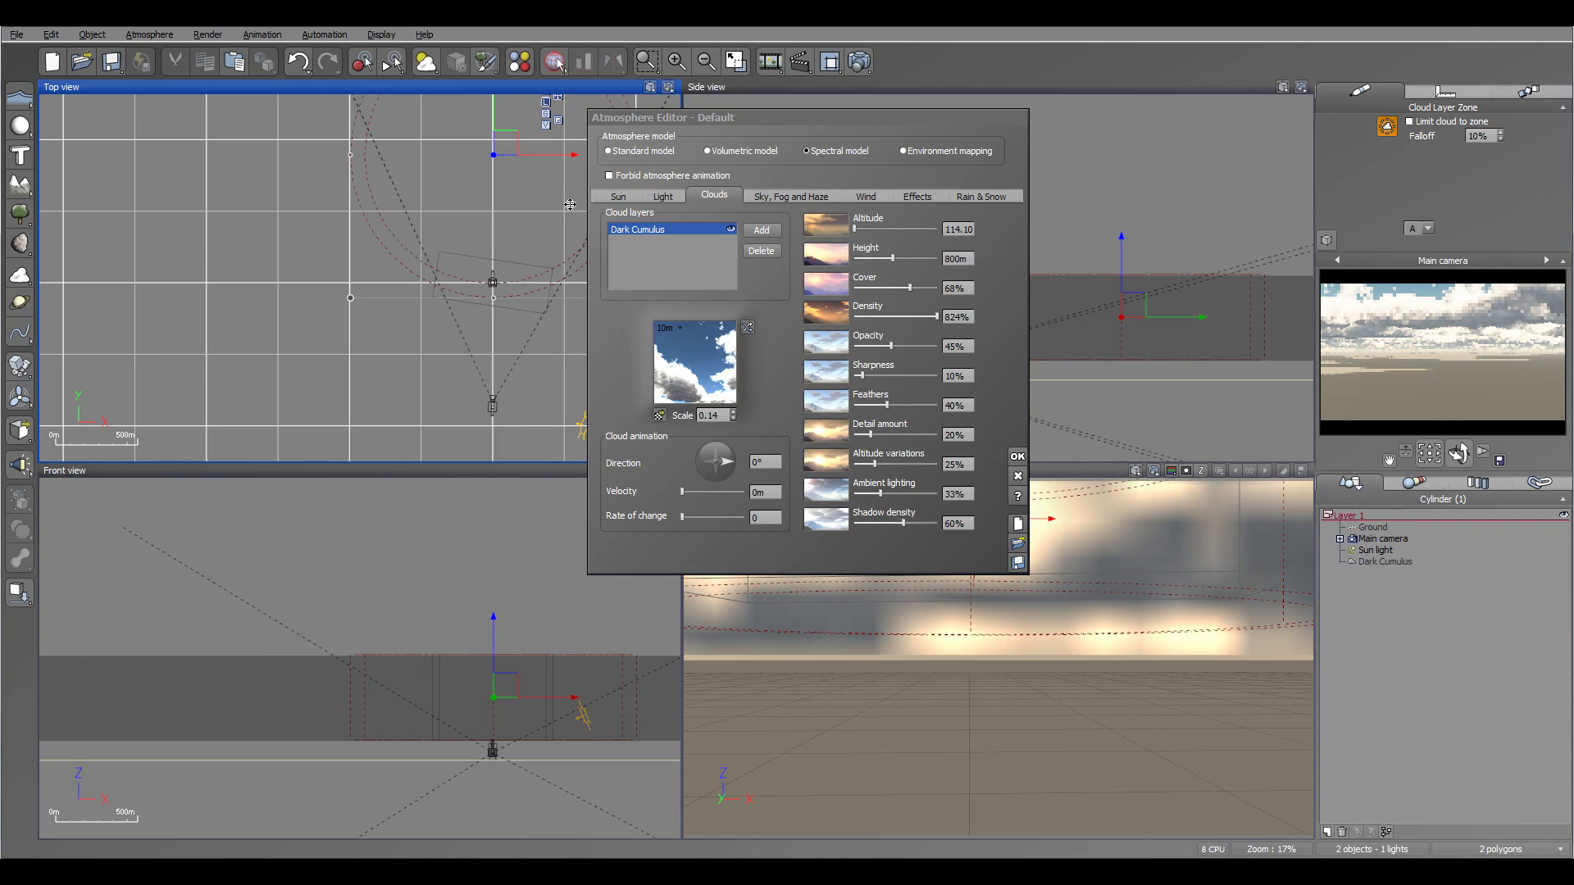
right_drag(331, 304, 198, 535)
drag(374, 373, 422, 147)
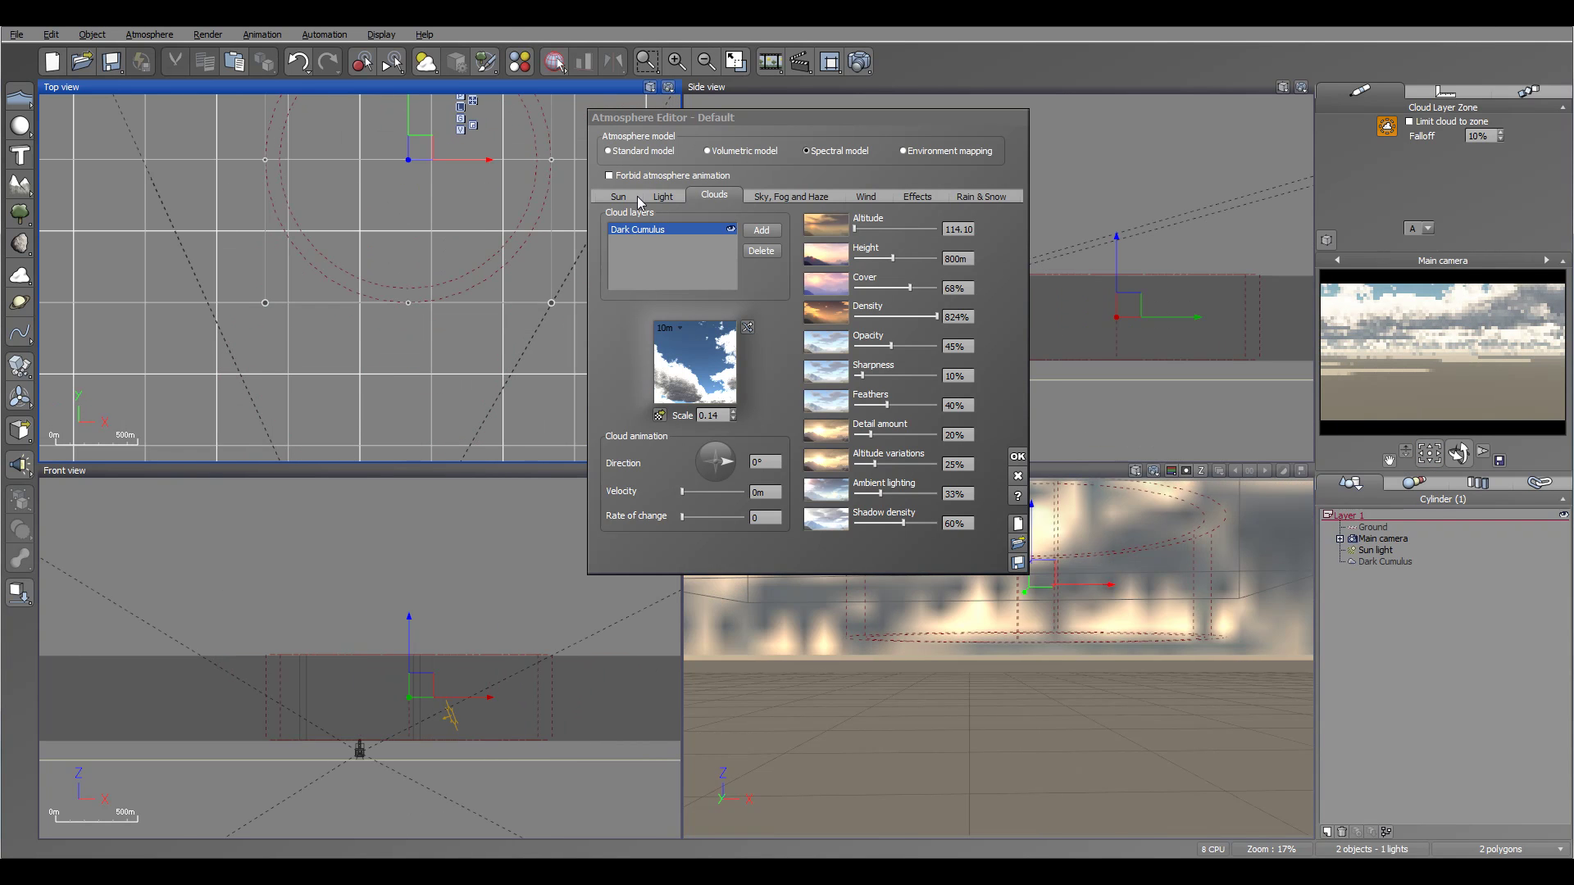
right_drag(1137, 344, 1258, 367)
scroll(1256, 368, down, 4)
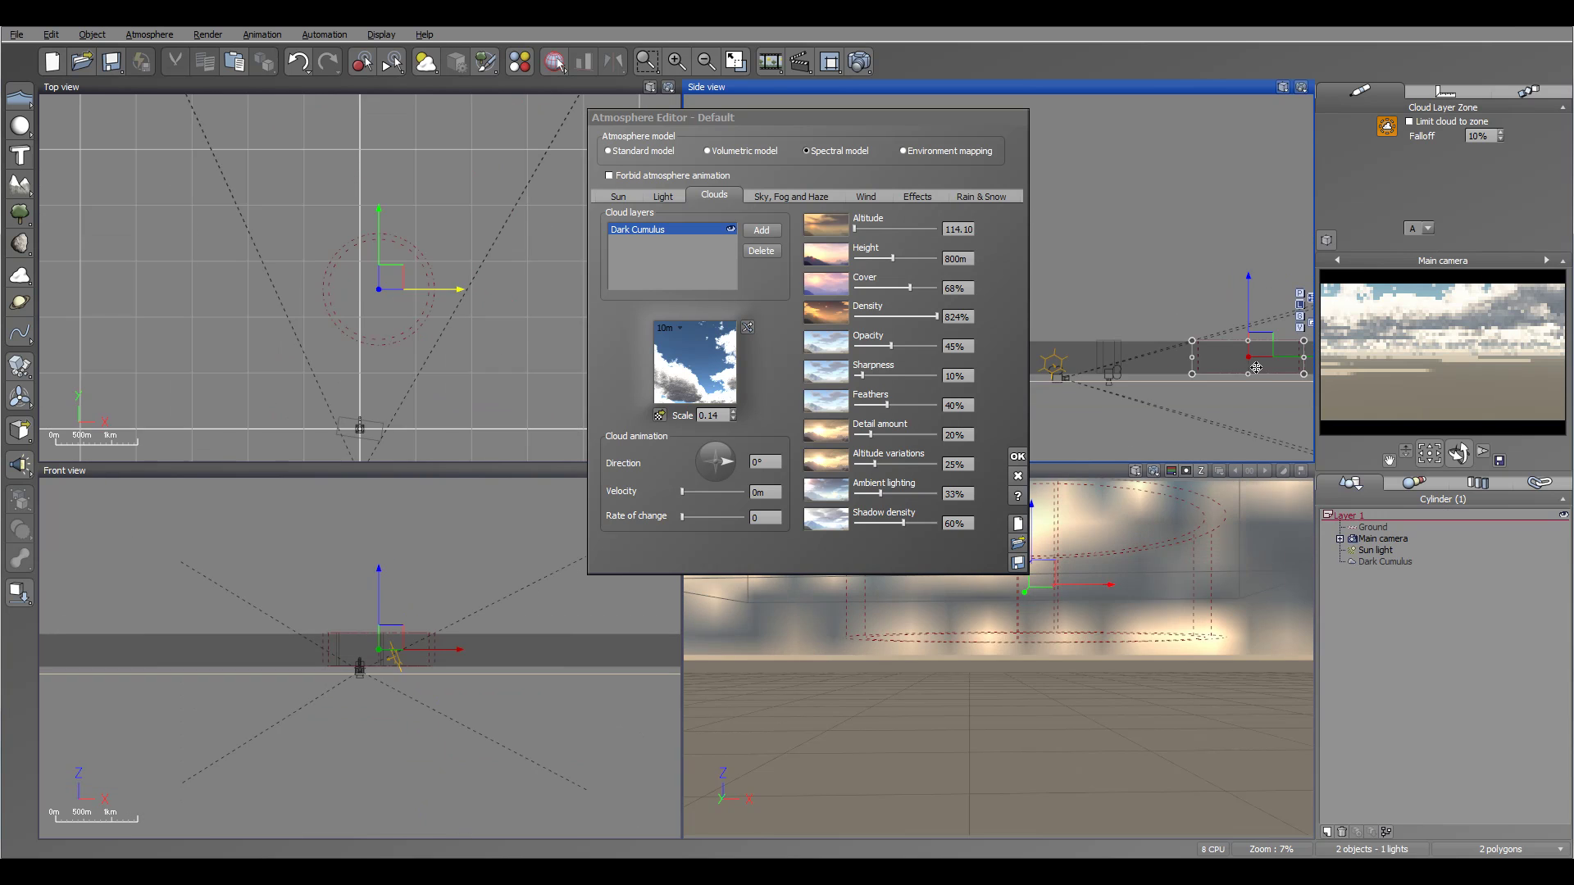
click(1411, 122)
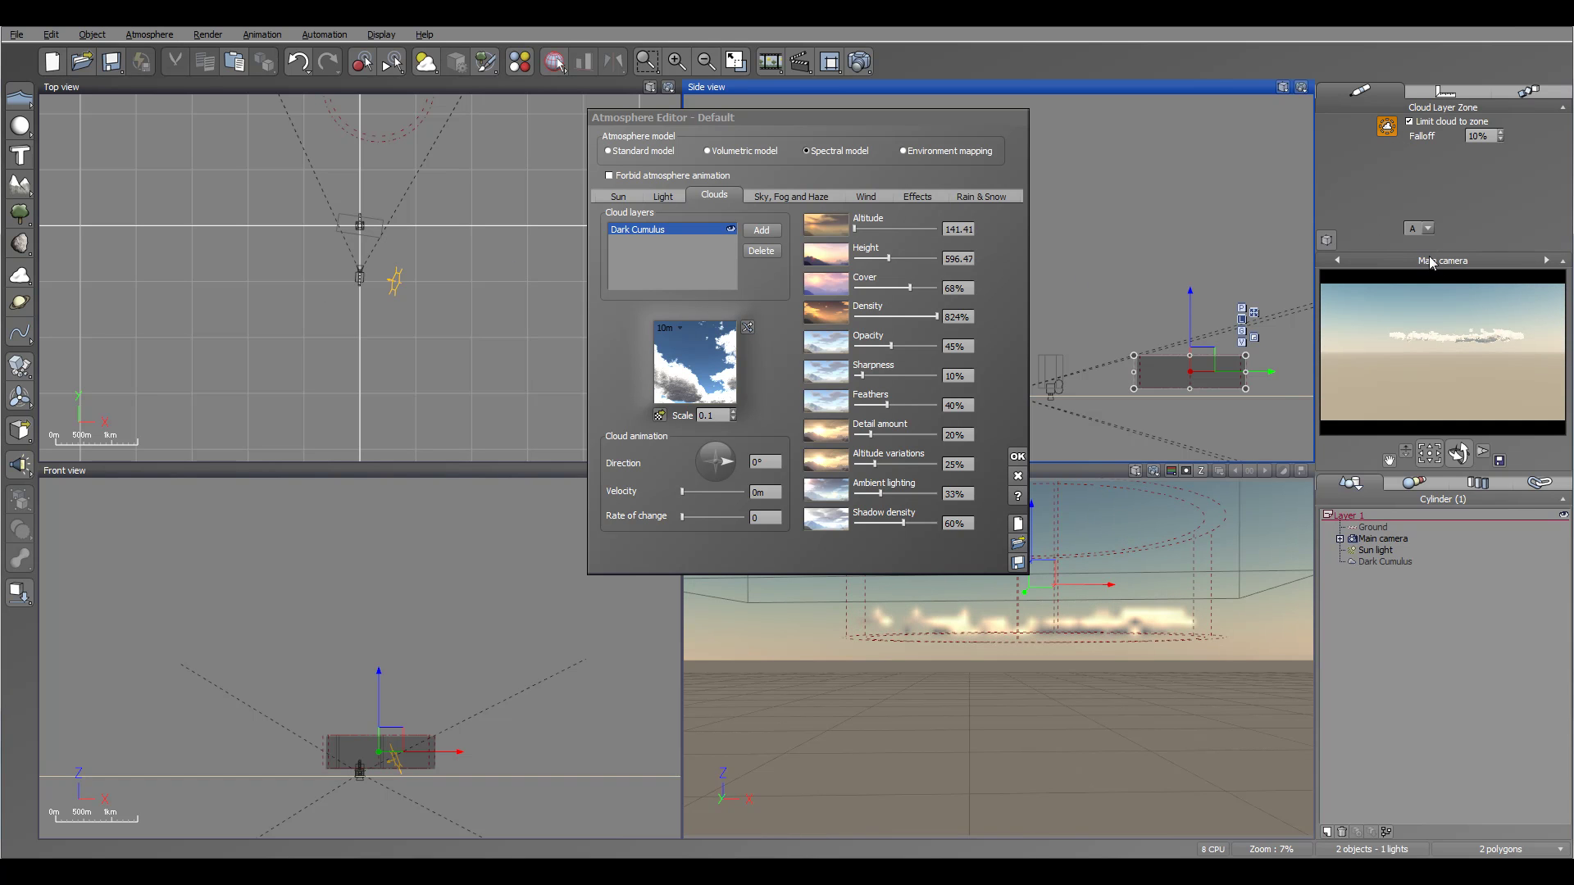
Reposition the limiting zone in the top view, shifting it sideways to the camera's left and farther away
right_drag(500, 265, 491, 437)
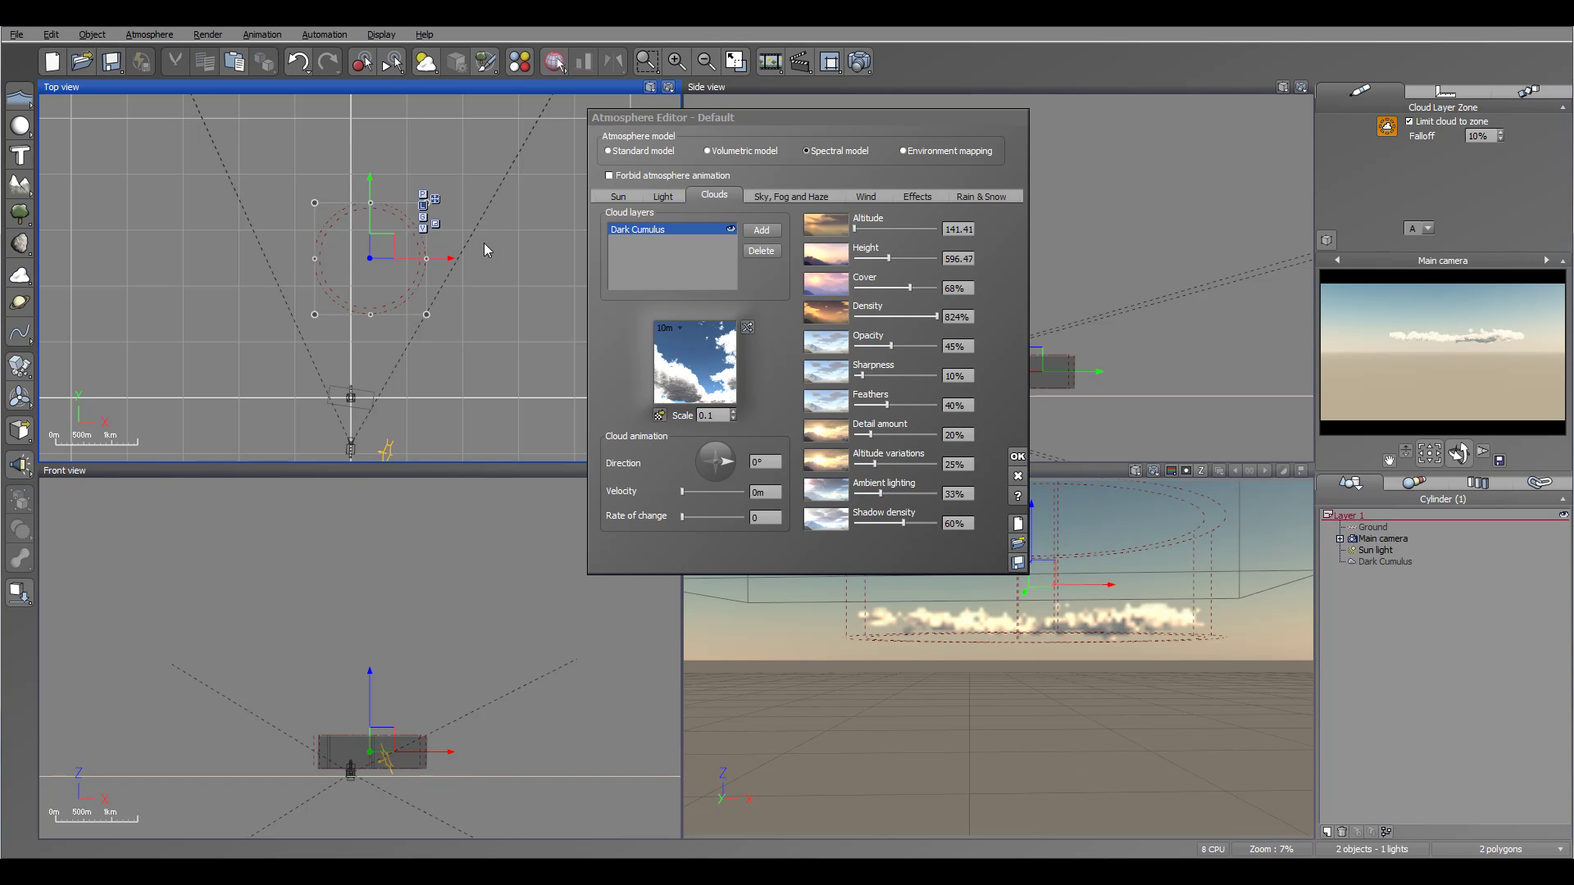
drag(372, 244, 321, 184)
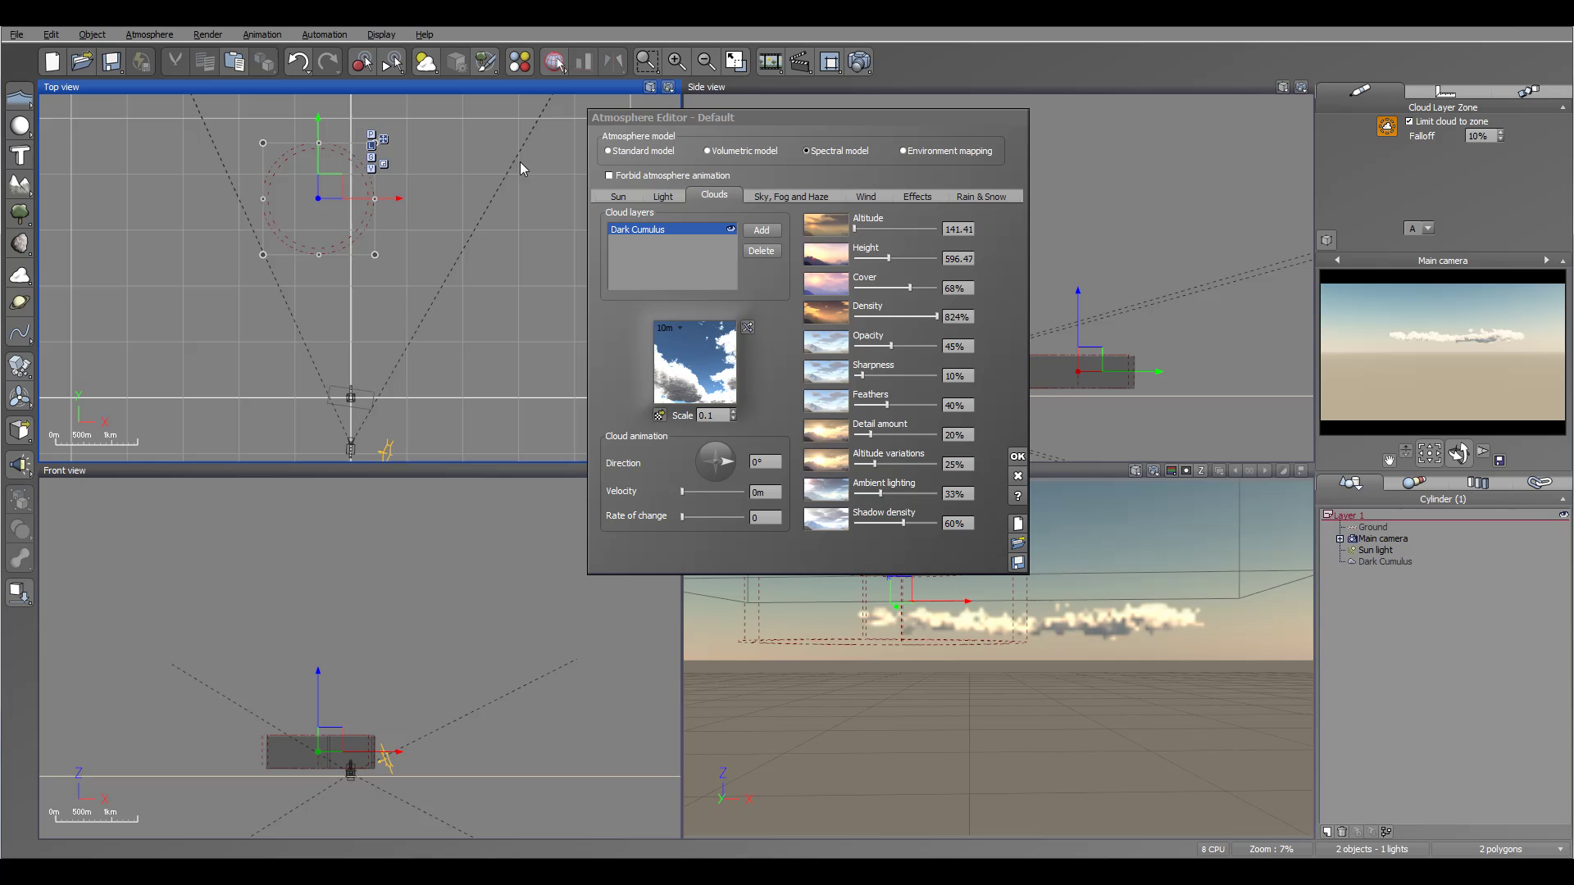
drag(940, 109, 801, 120)
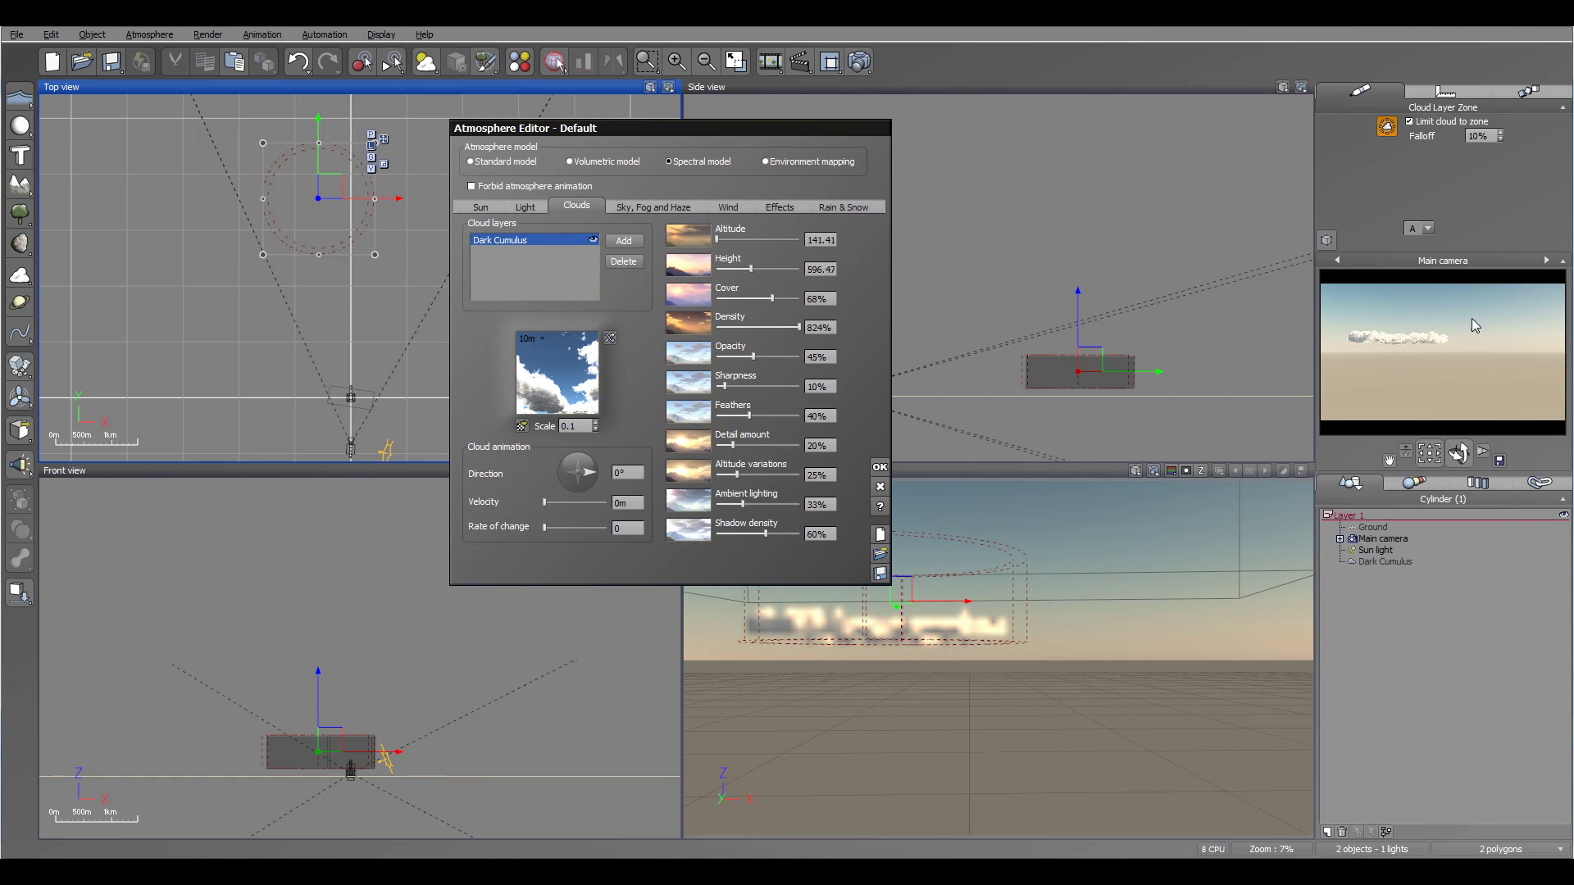
click(1088, 371)
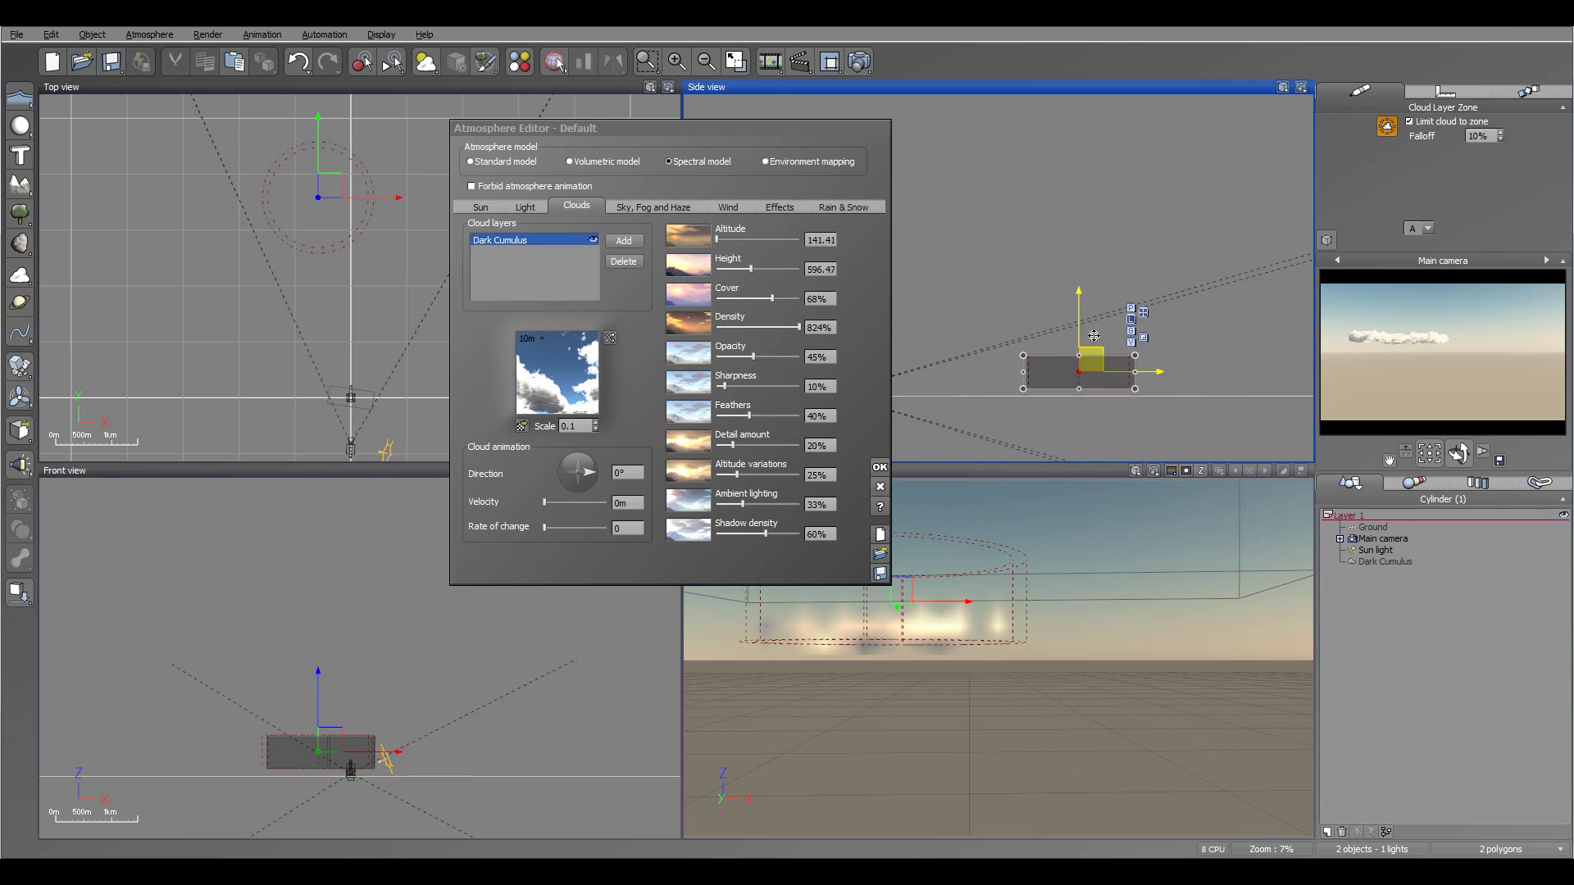
drag(1092, 352, 1090, 353)
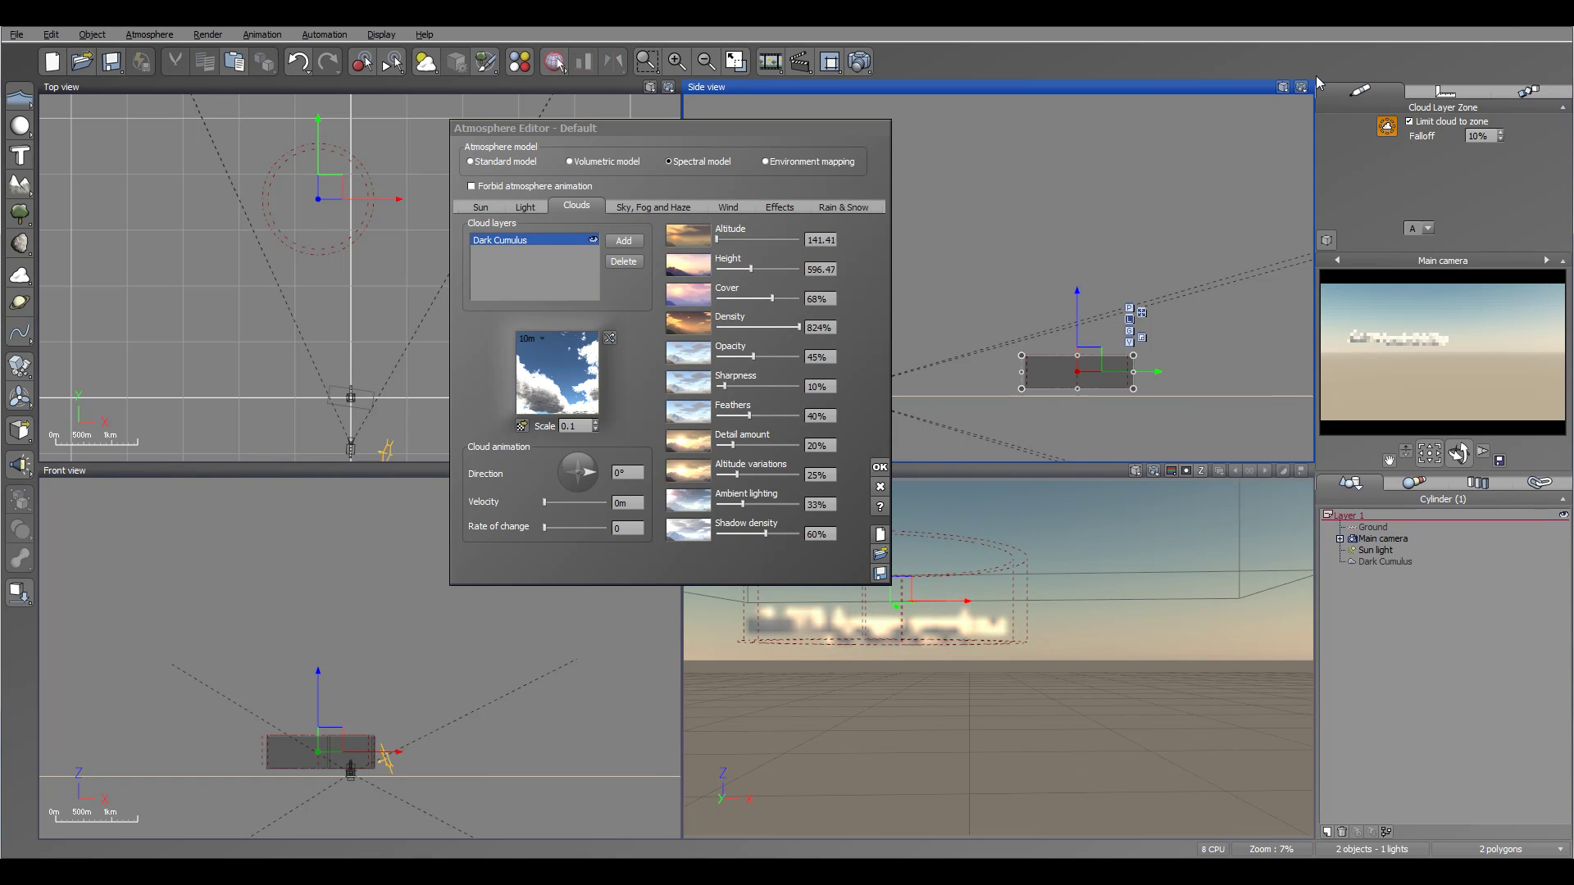
With zone limiting turned off, move the Dark Cumulus layer away from the camera in the side view, and re-enable the limit
click(1409, 121)
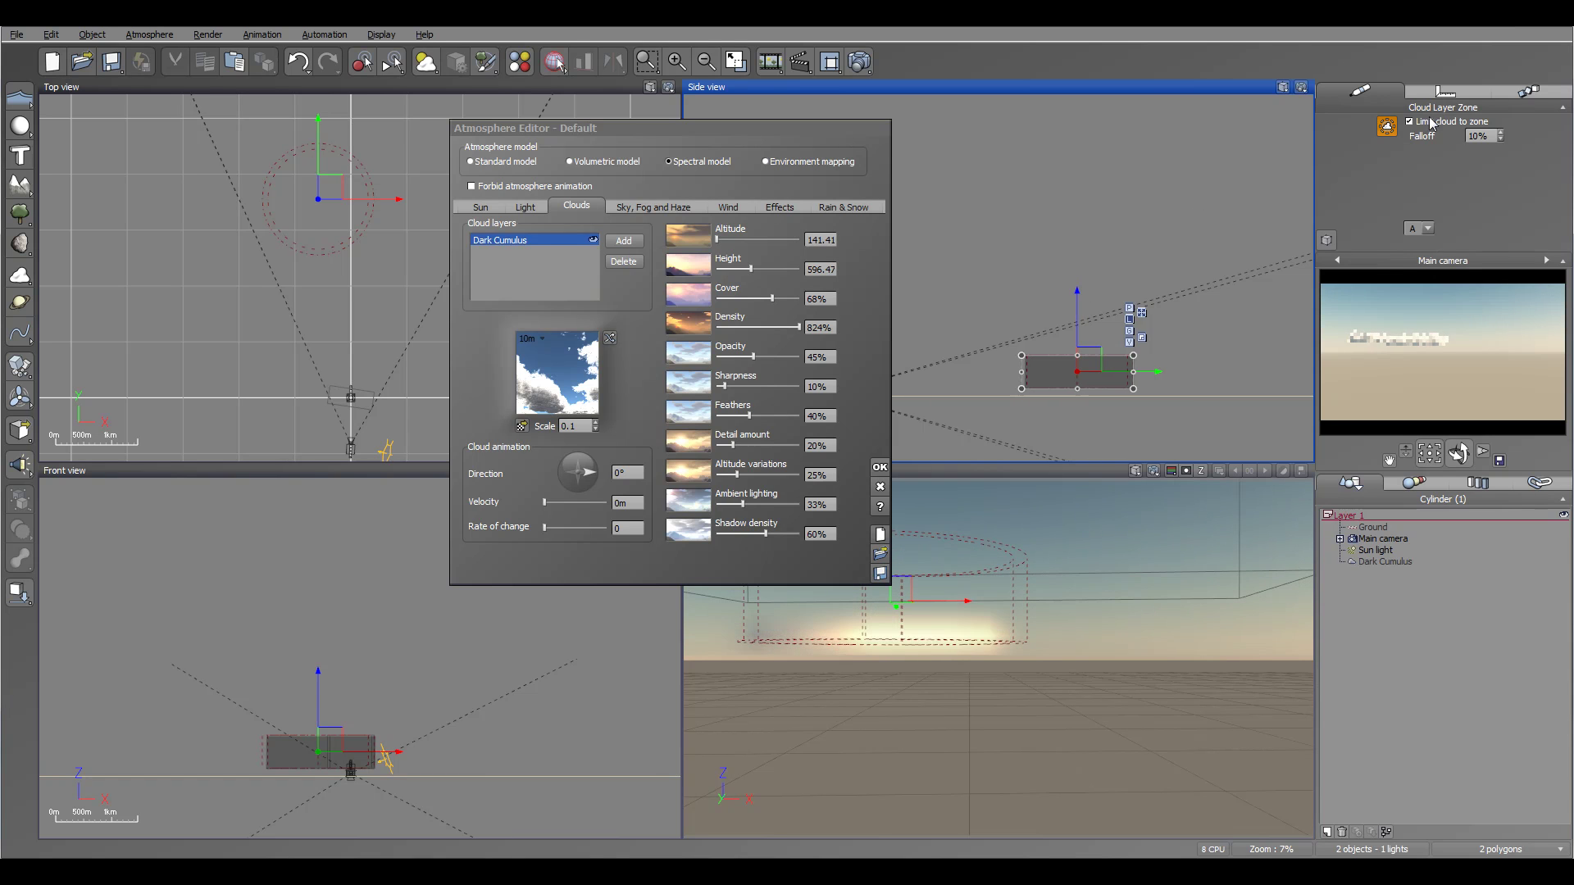
click(1076, 310)
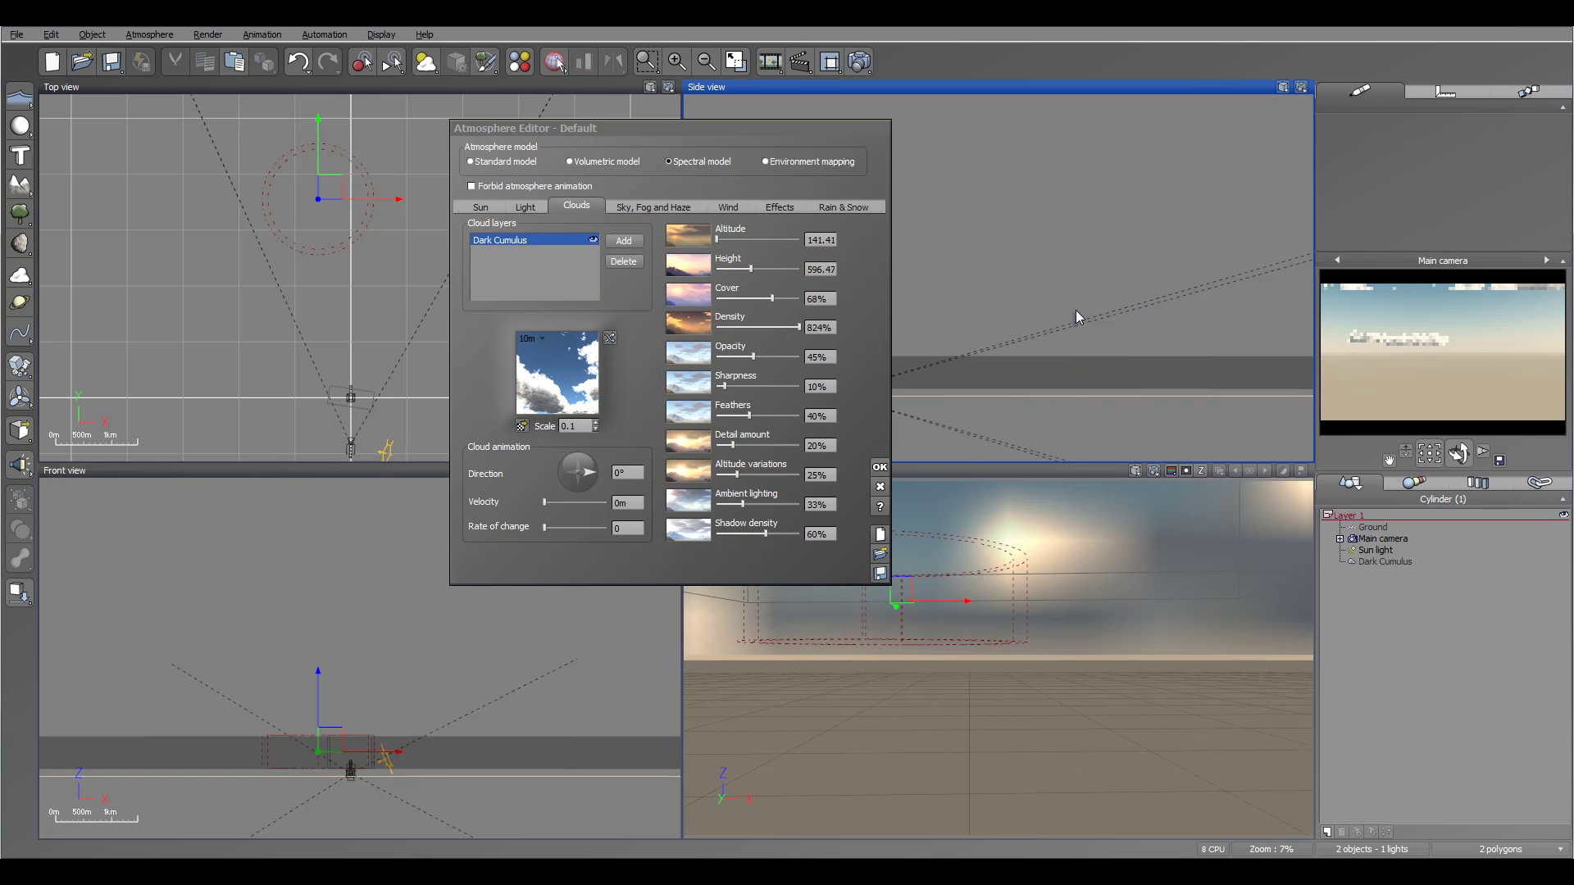
click(1386, 563)
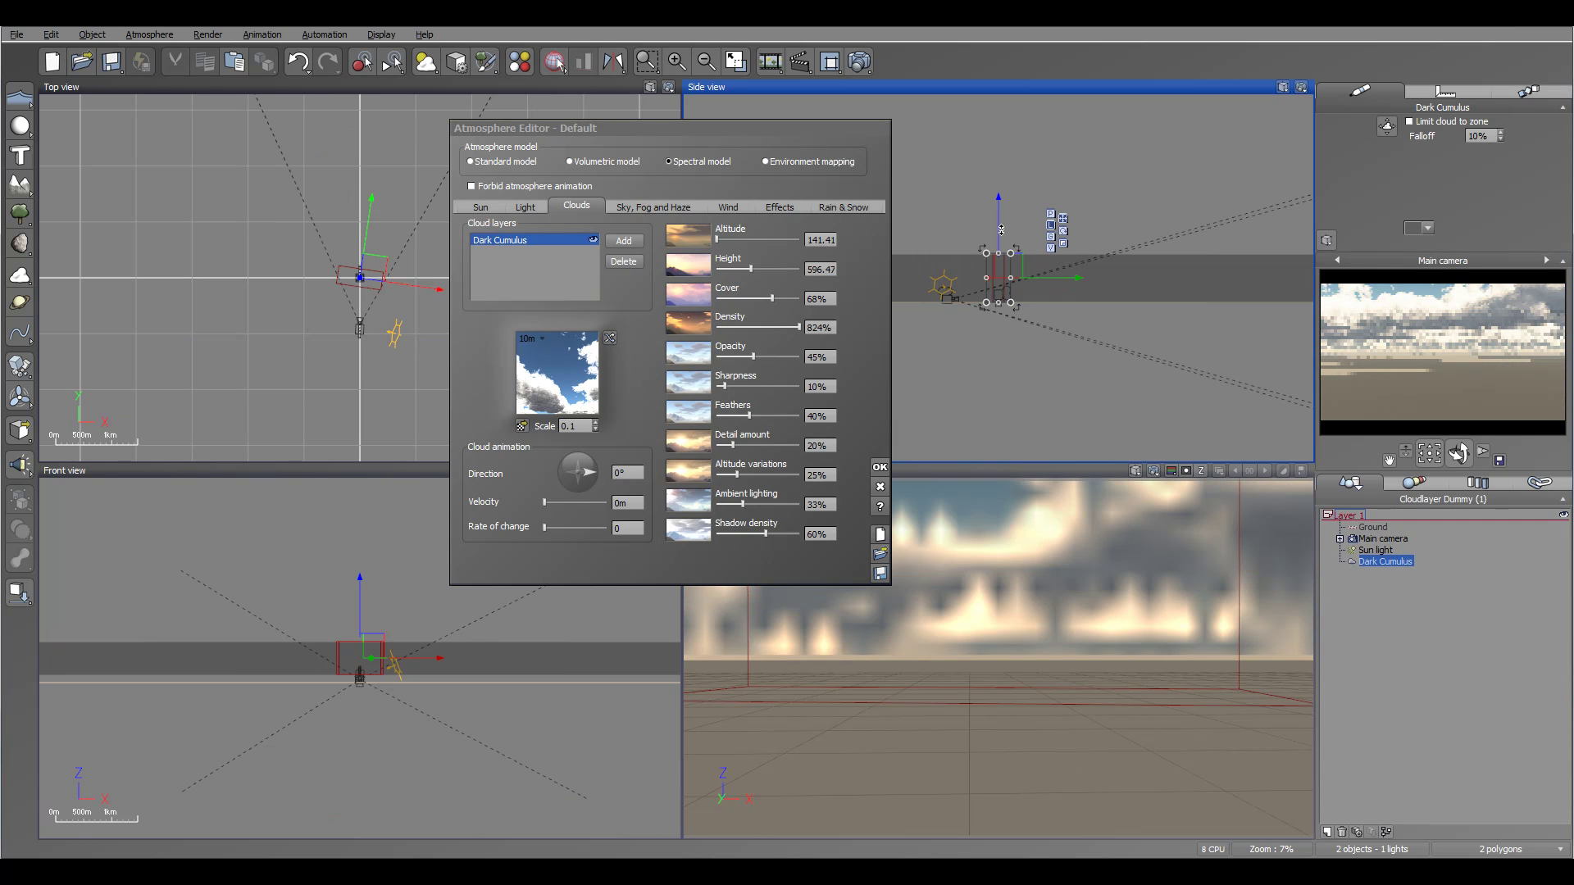
drag(1001, 262, 1074, 224)
click(1410, 122)
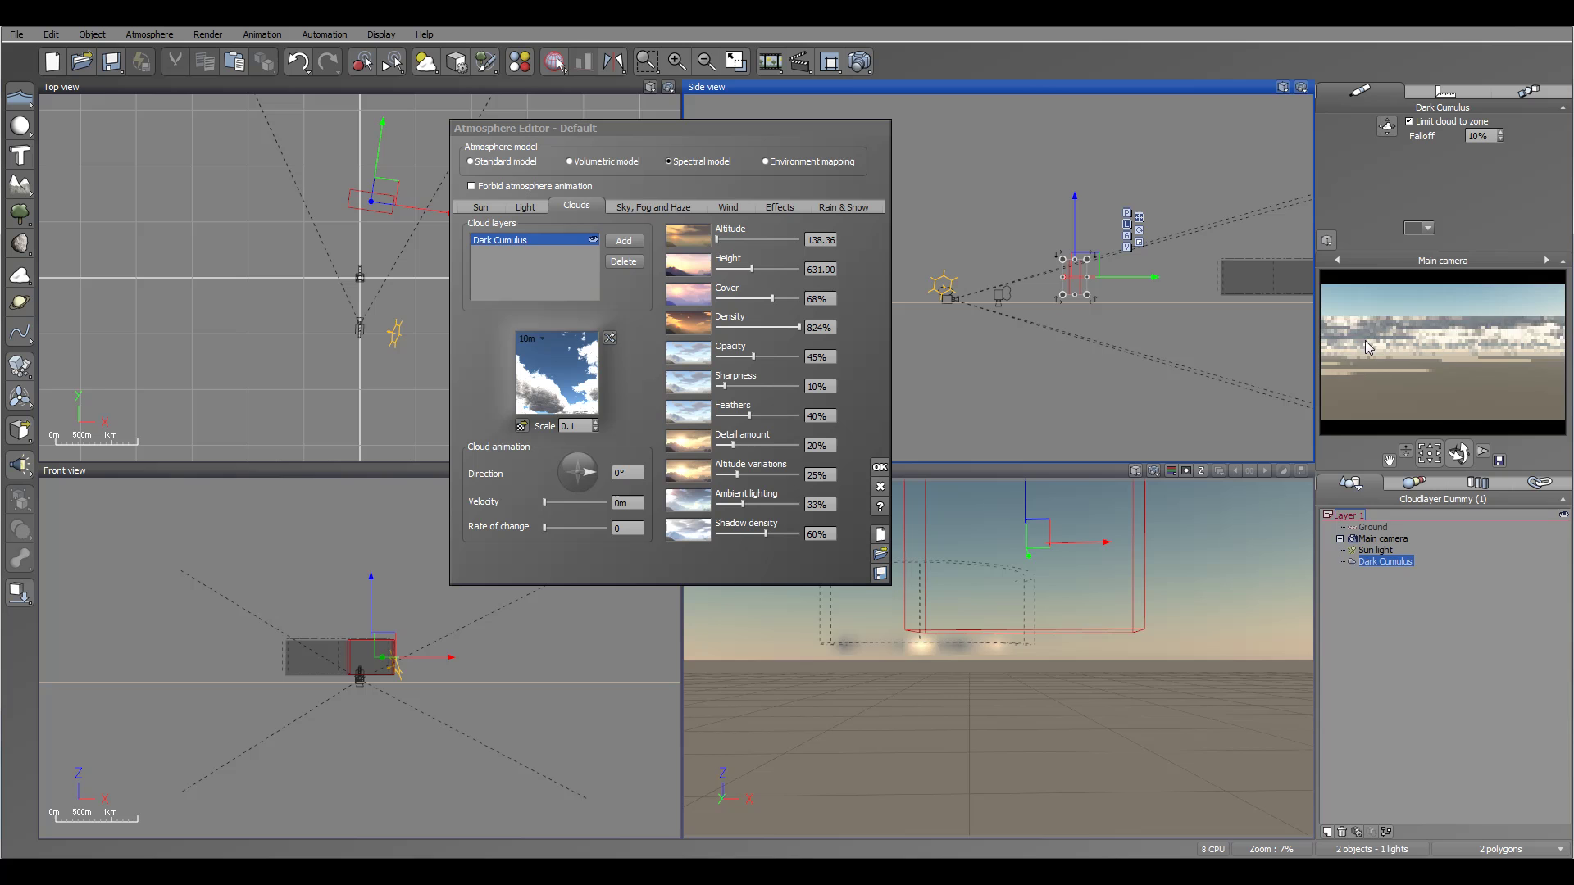
Reselect the Dark Cumulus layer and move its box back toward the camera in the side and top views
right_drag(1155, 324, 1079, 380)
click(1215, 328)
click(1390, 562)
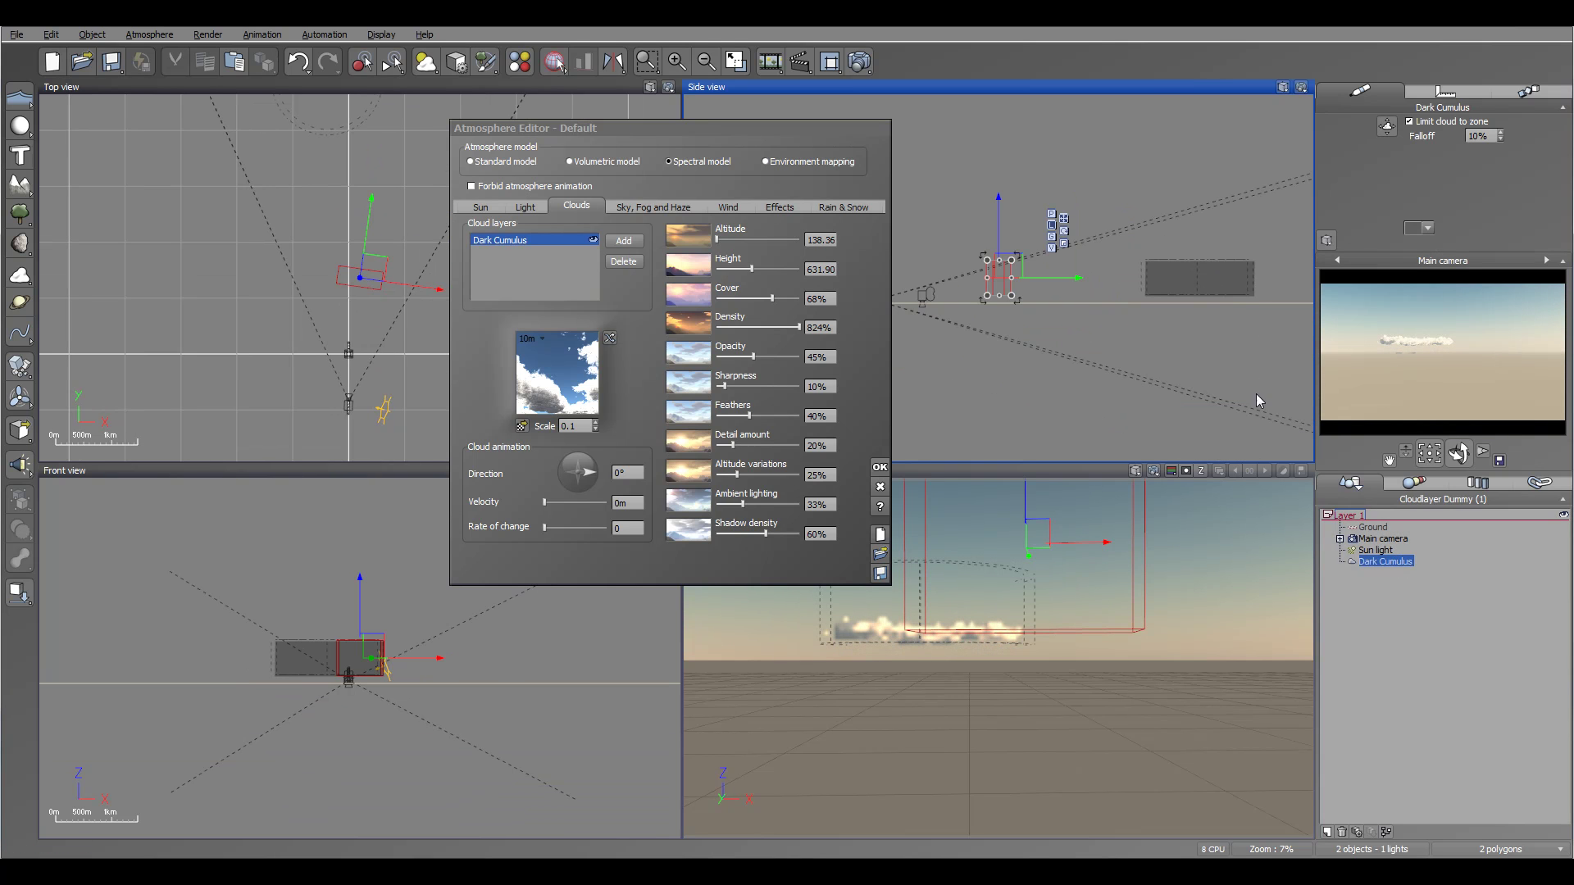
drag(1042, 276, 1035, 282)
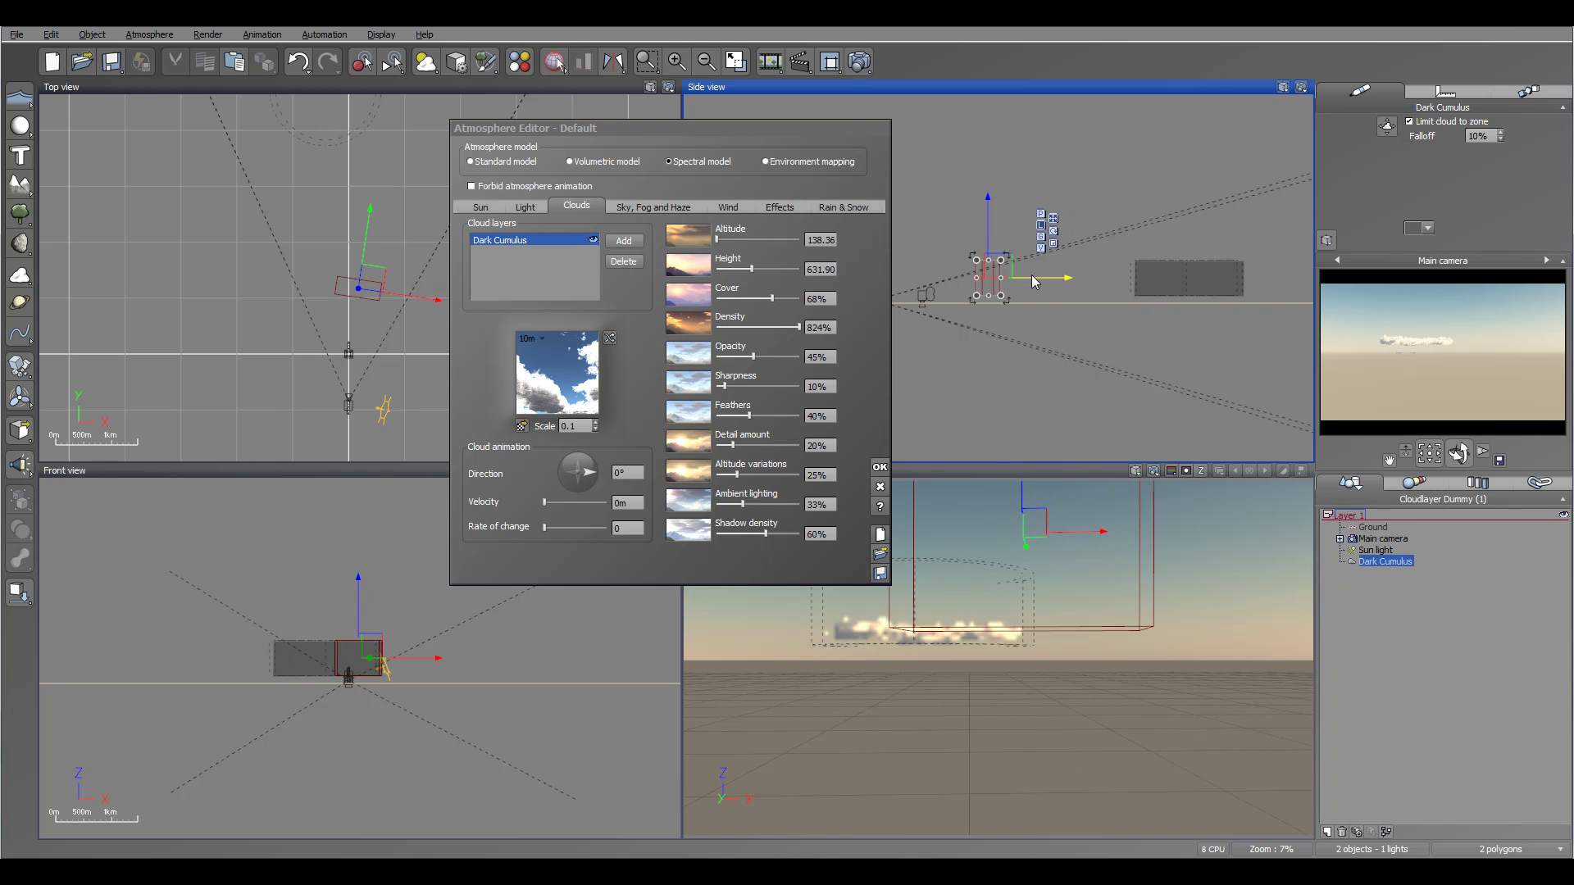
right_drag(334, 253, 320, 266)
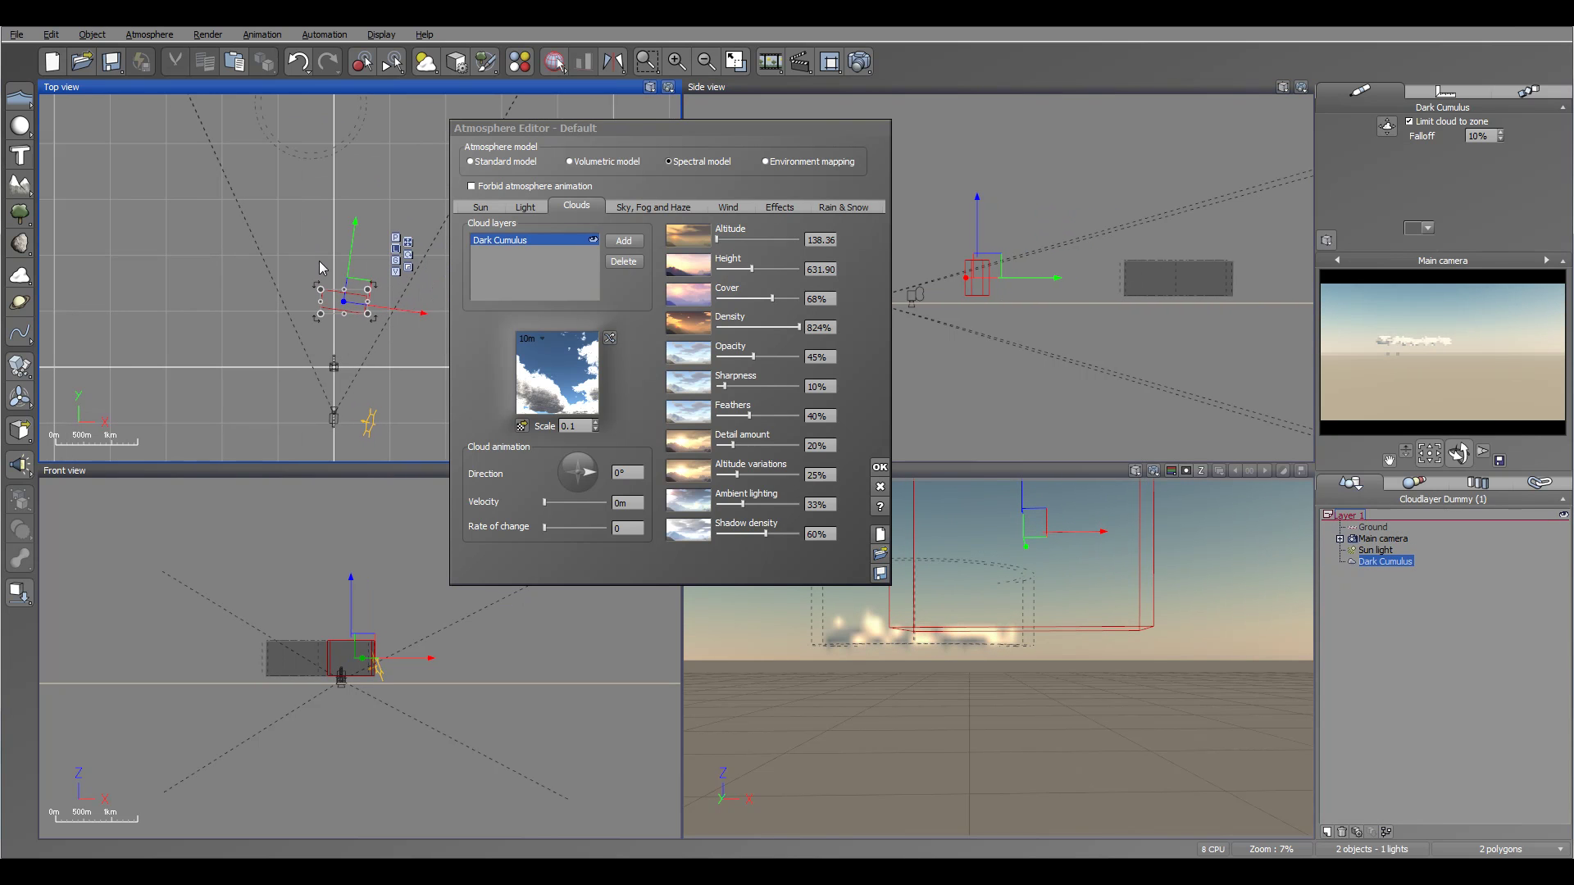
drag(357, 281, 363, 313)
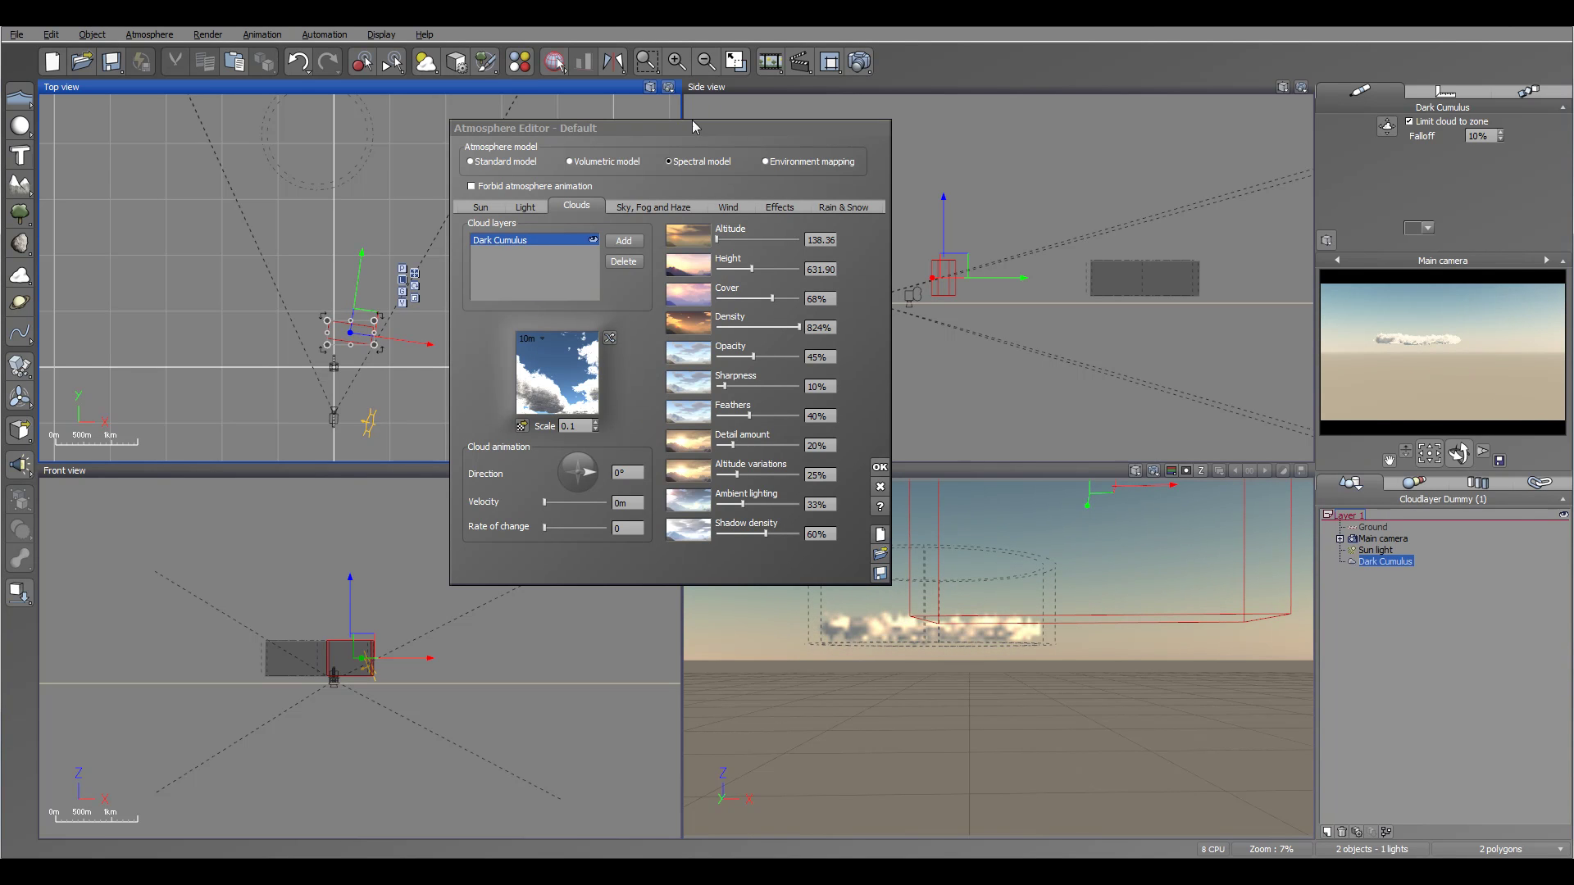
Turn off limiting the cloud to the zone and scale the Dark Cumulus layer box up in the top view
drag(693, 127, 768, 115)
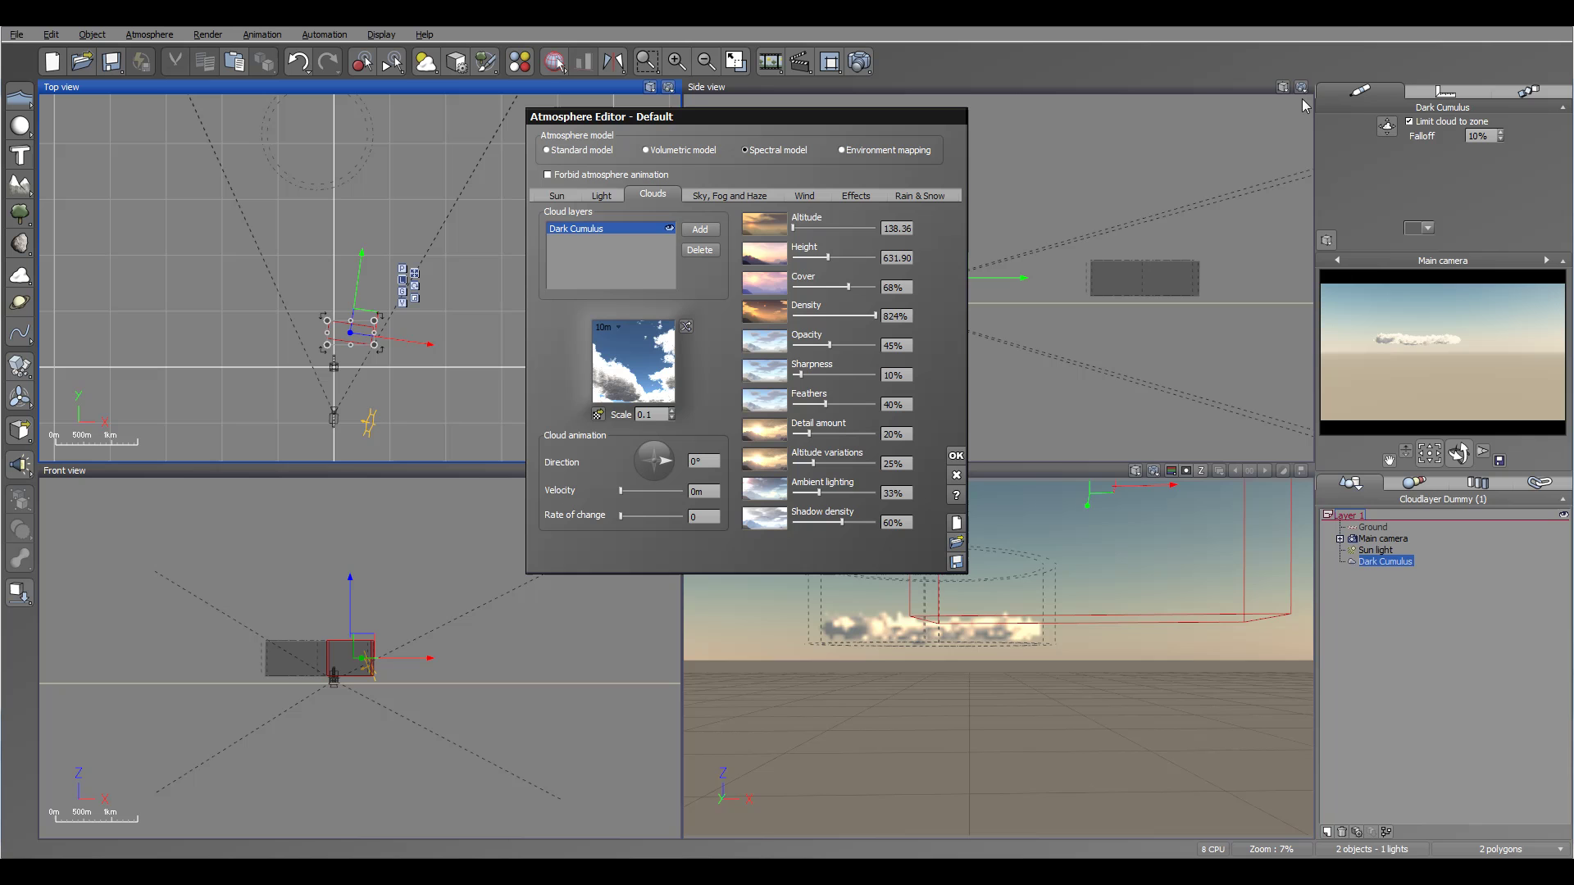
click(1394, 129)
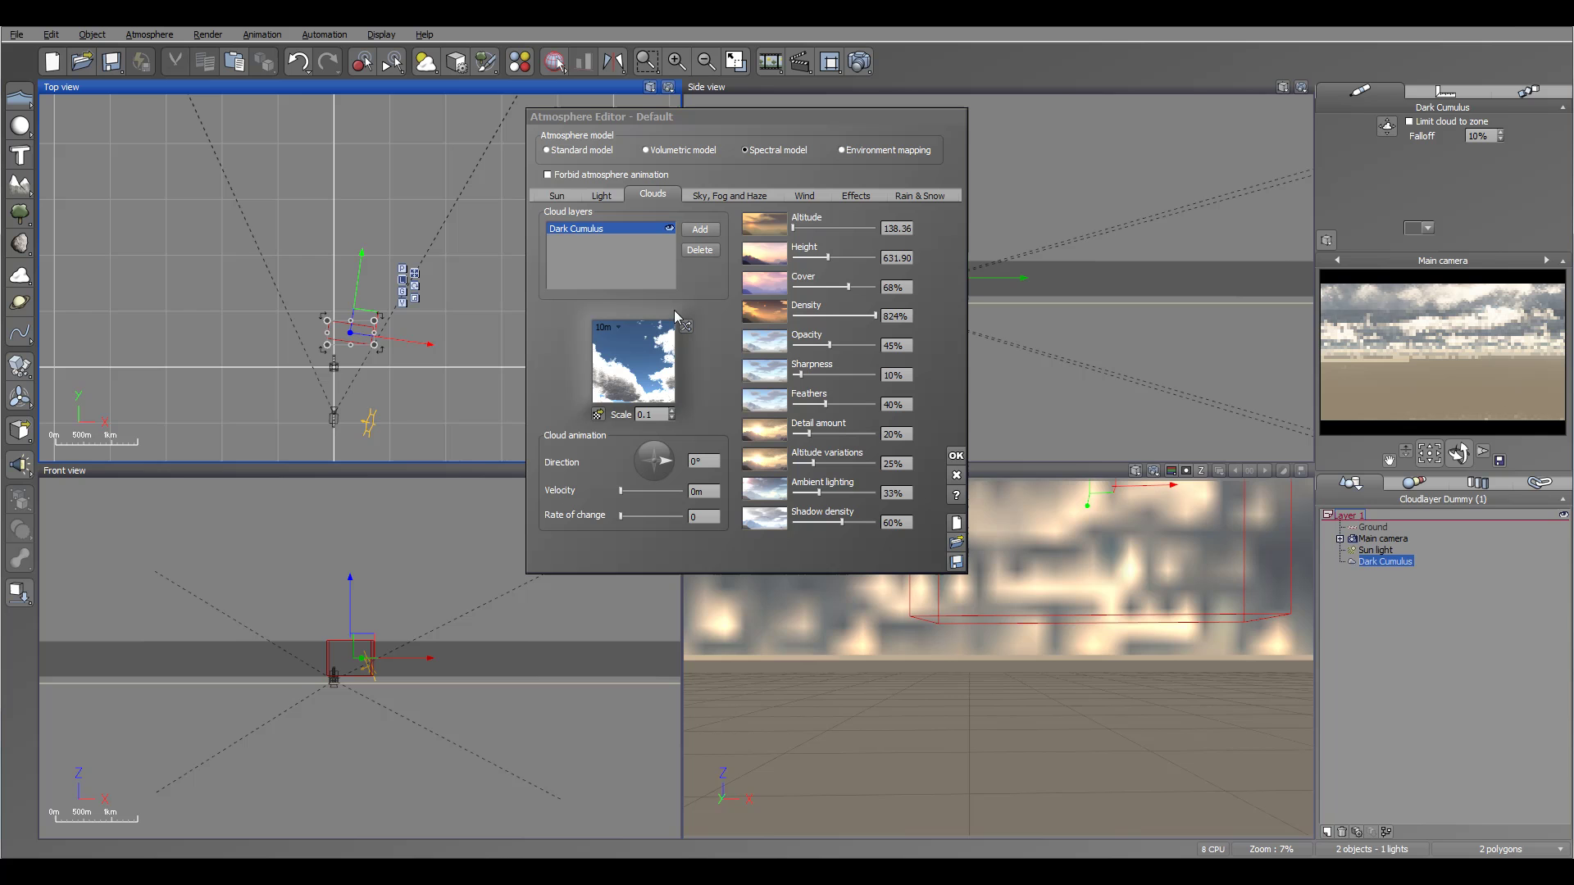
right_drag(254, 279, 362, 264)
drag(433, 307, 359, 268)
drag(471, 306, 443, 287)
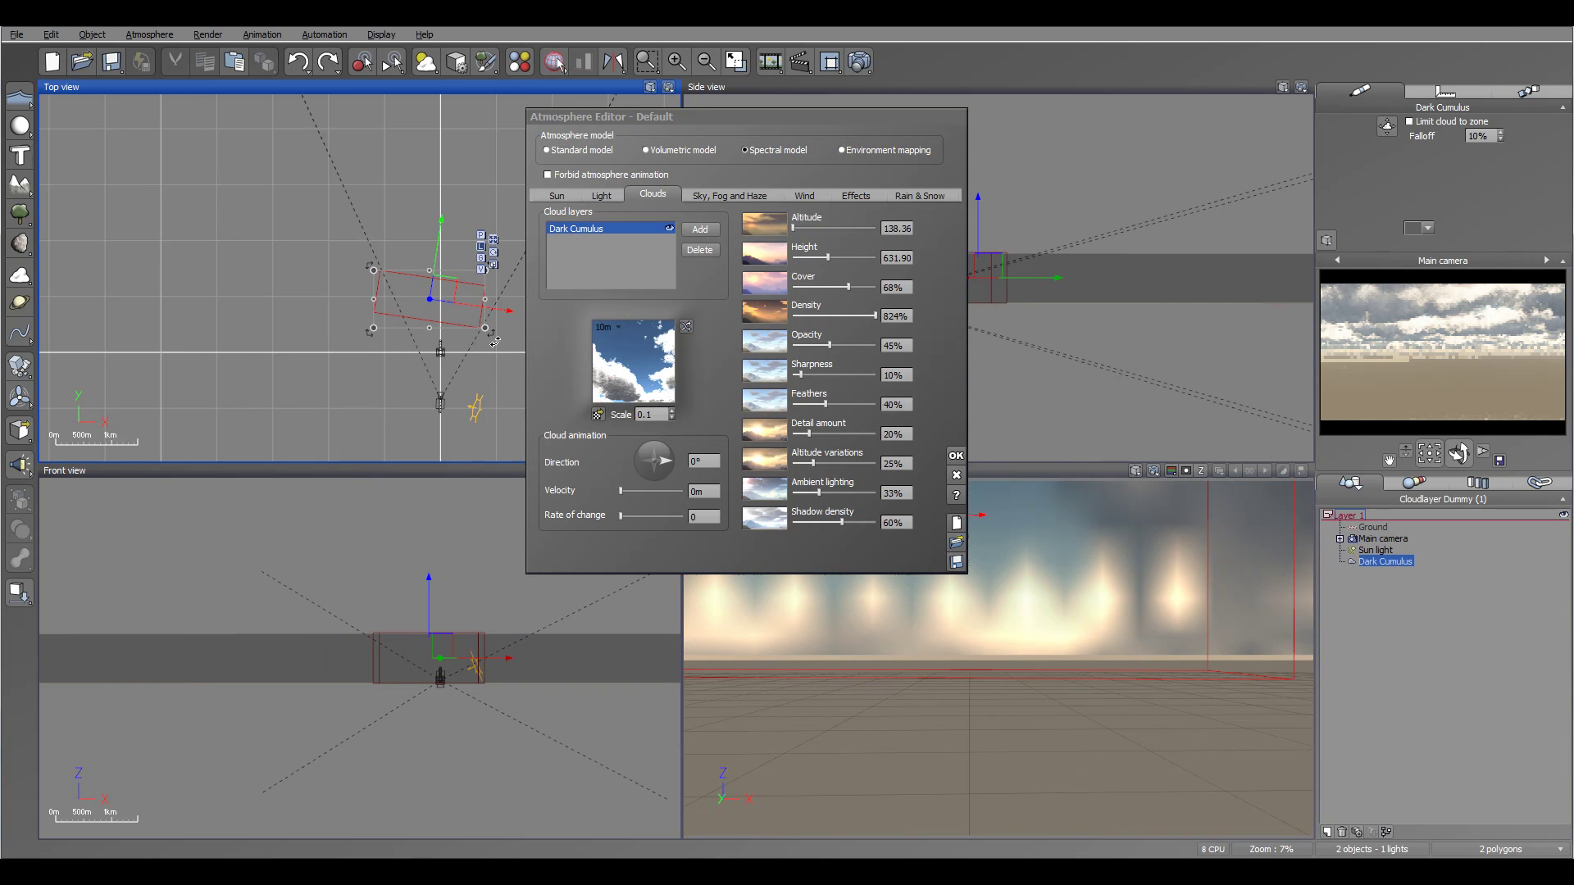
Square the enlarged layer box with the top view grid and nudge it into place in front of the camera
drag(494, 341, 496, 344)
key(ctrl+z)
drag(443, 287, 461, 291)
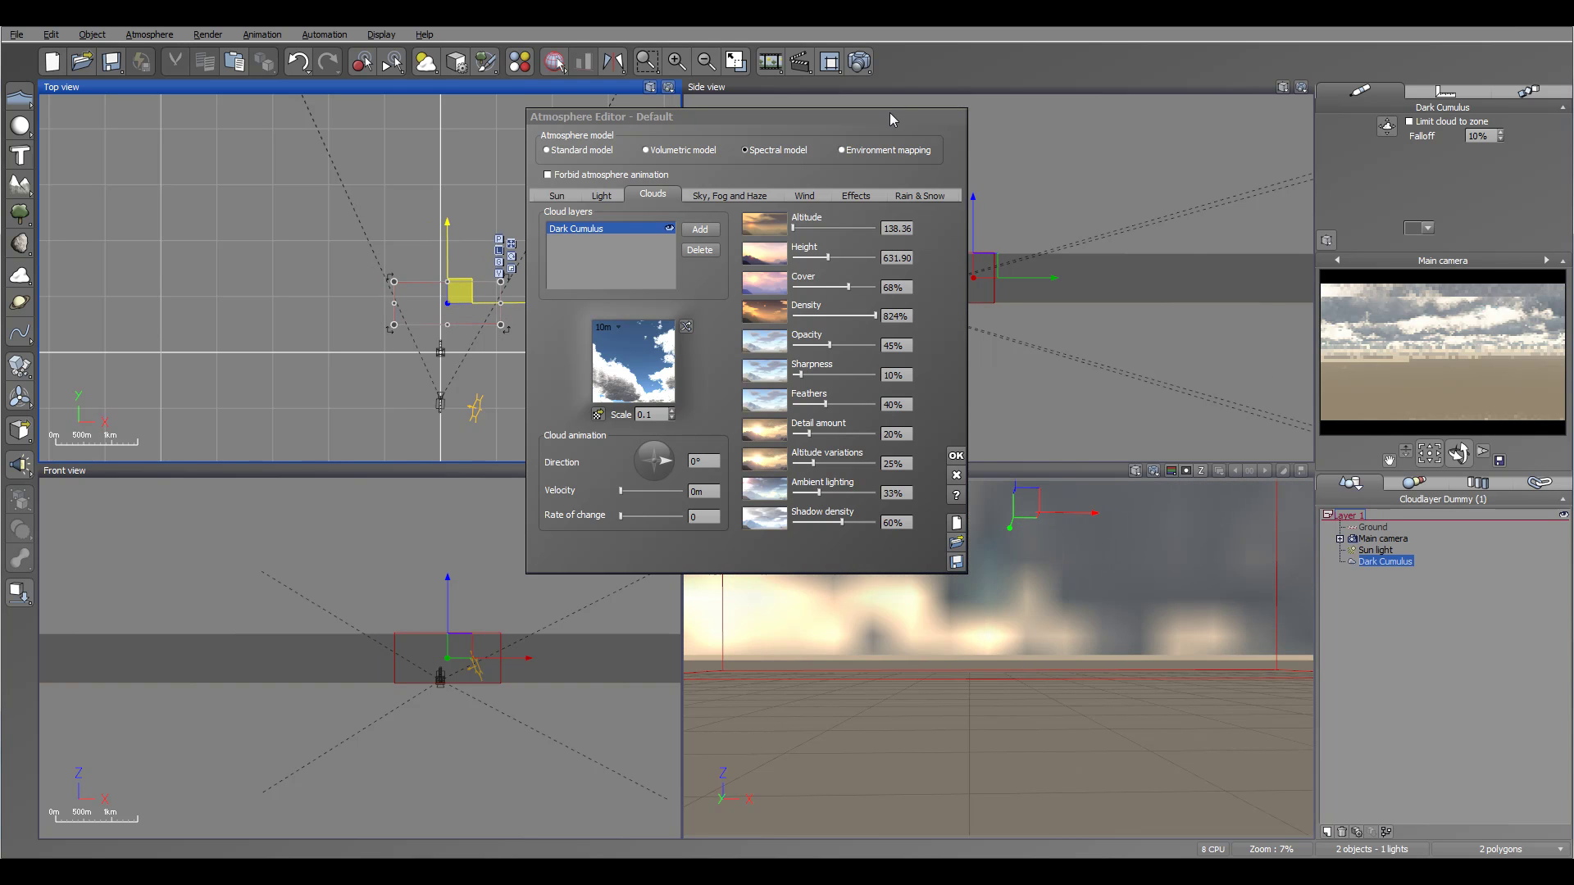
Open the Dark Cumulus material in the Advanced Cloud Material Editor and show its lighting and effects settings
drag(892, 119, 982, 128)
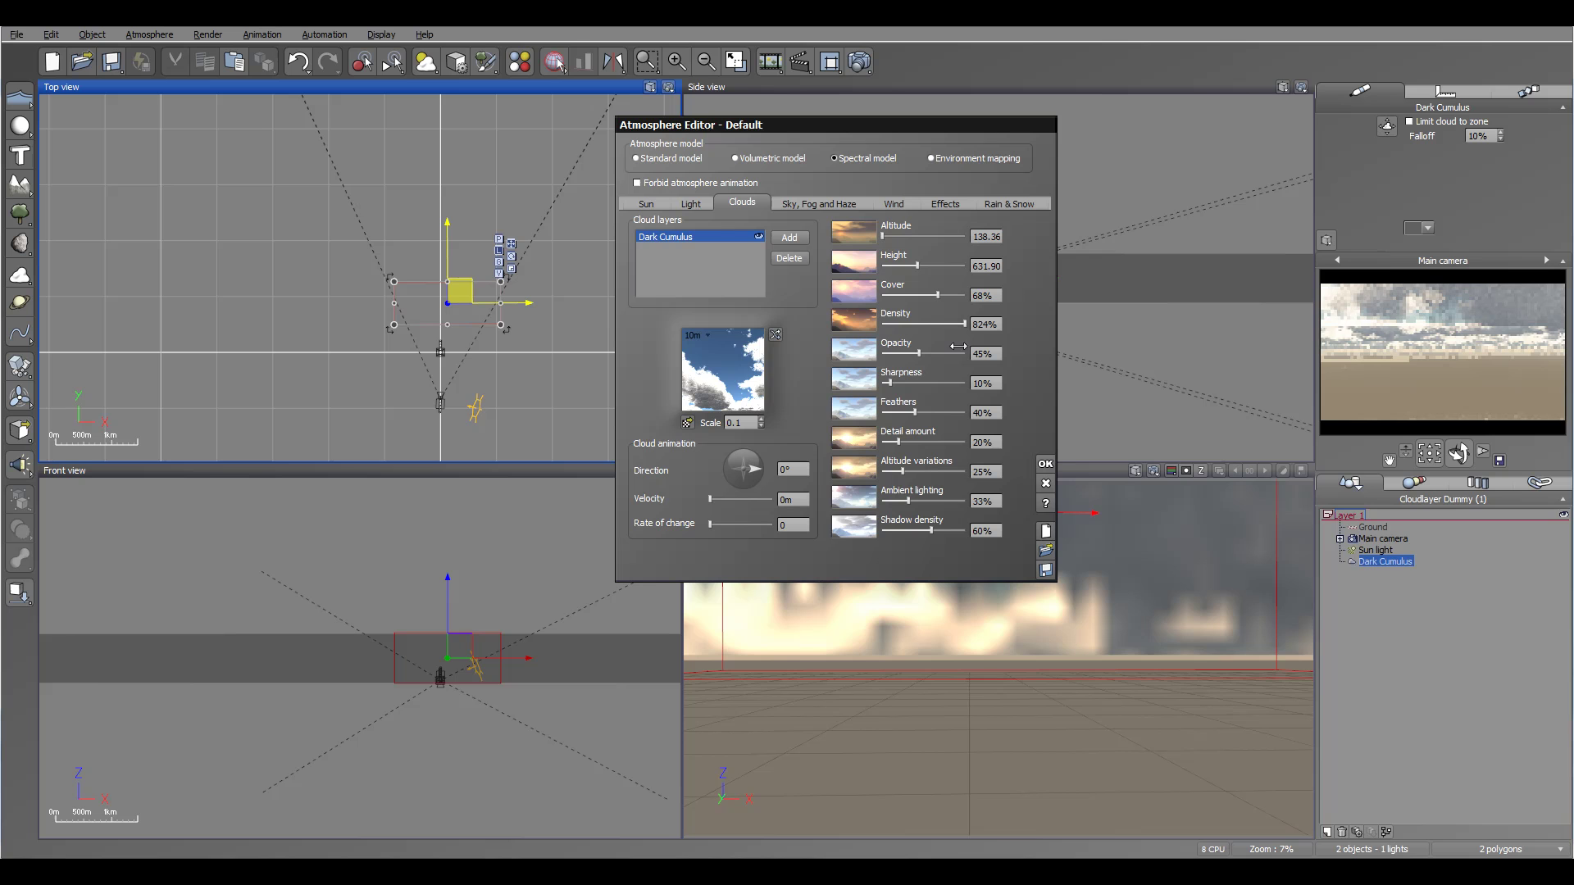
double_click(711, 389)
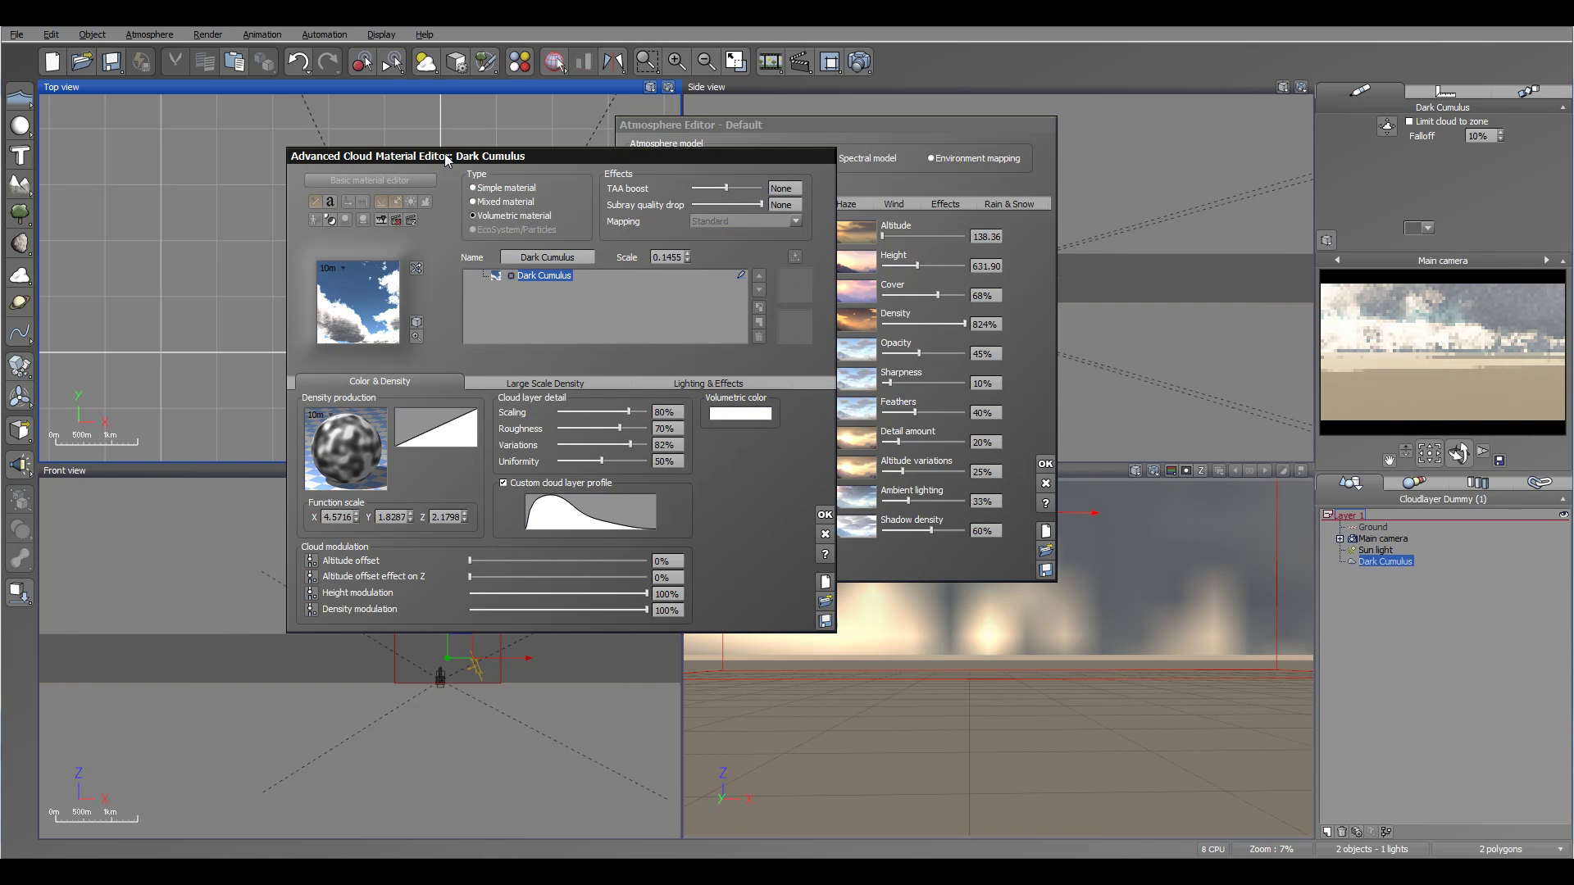
drag(448, 160, 707, 143)
right_click(699, 373)
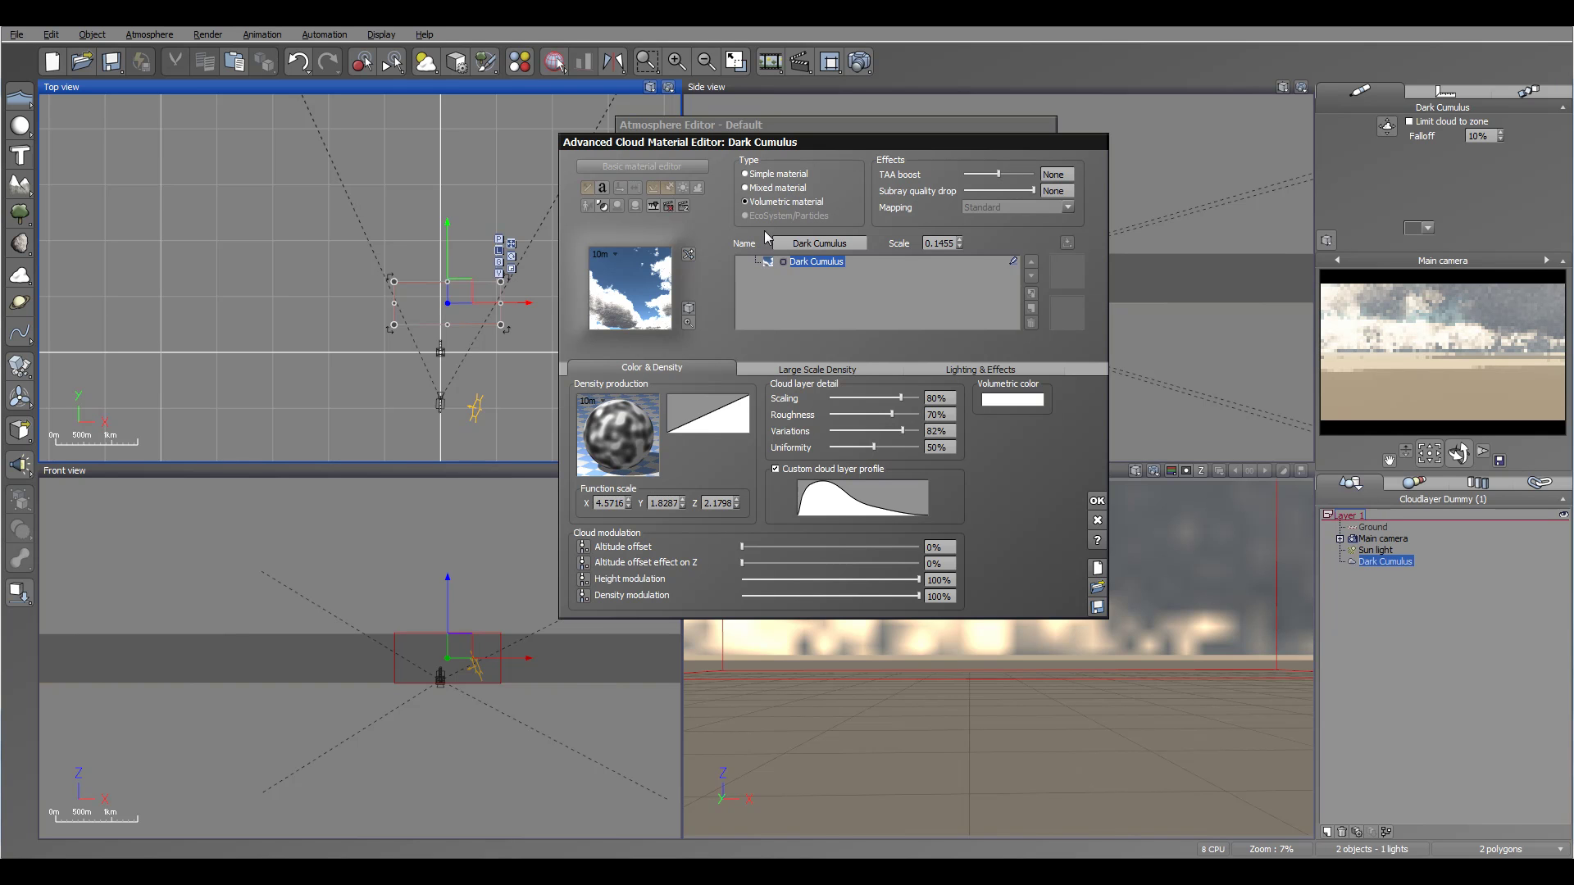
click(985, 372)
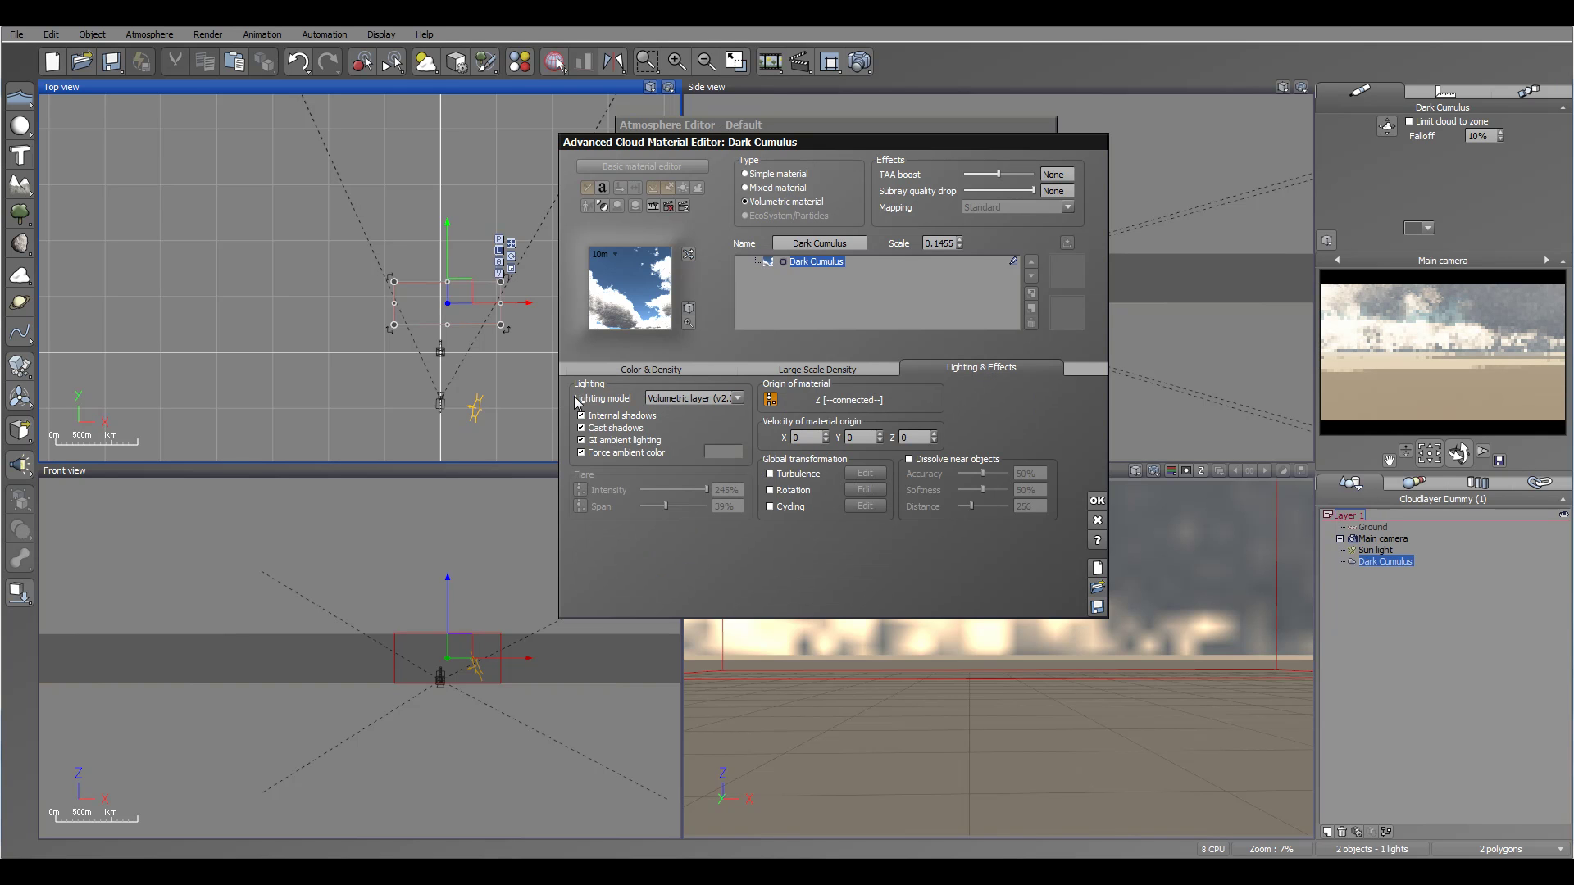
Try the Flat layer and Volumetric layer (v1.0) lighting models and return the material to Volumetric layer (v2.0)
click(737, 399)
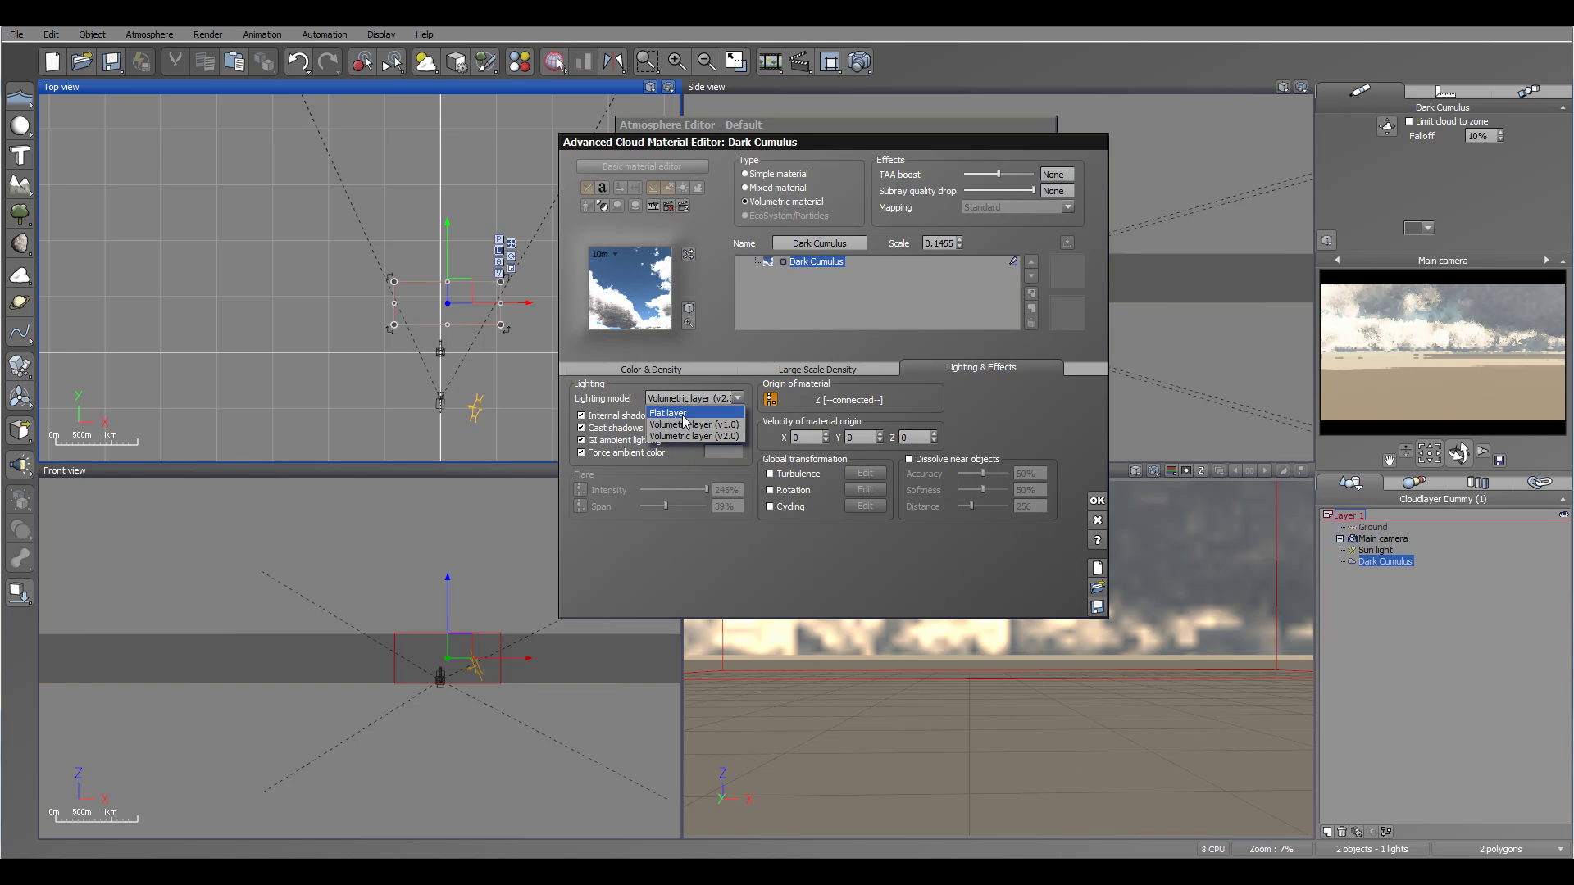
click(682, 415)
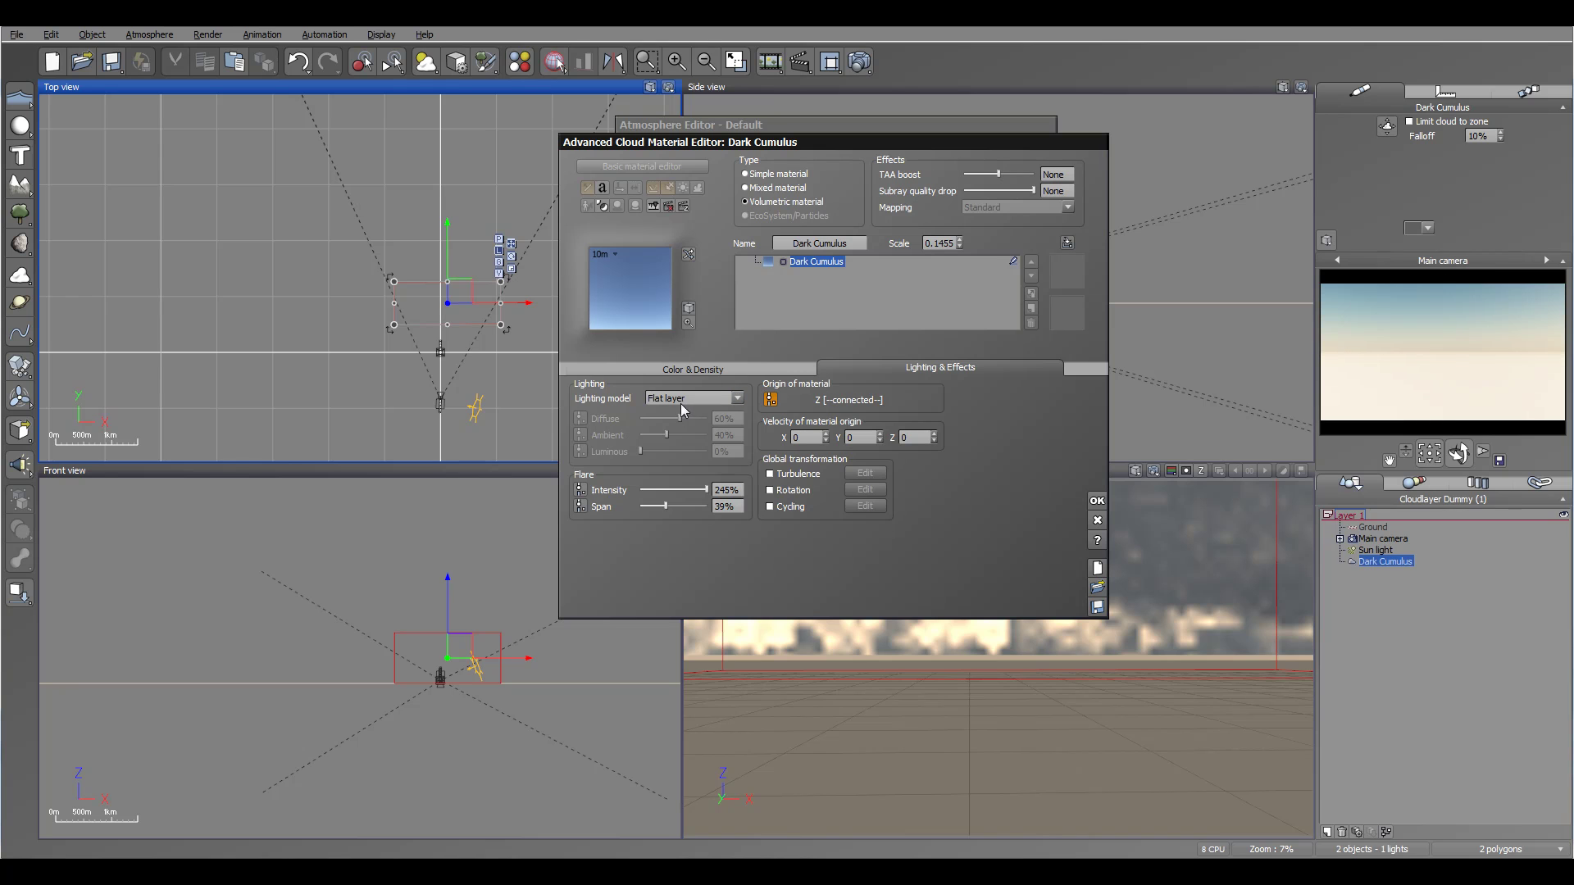
click(682, 400)
click(692, 426)
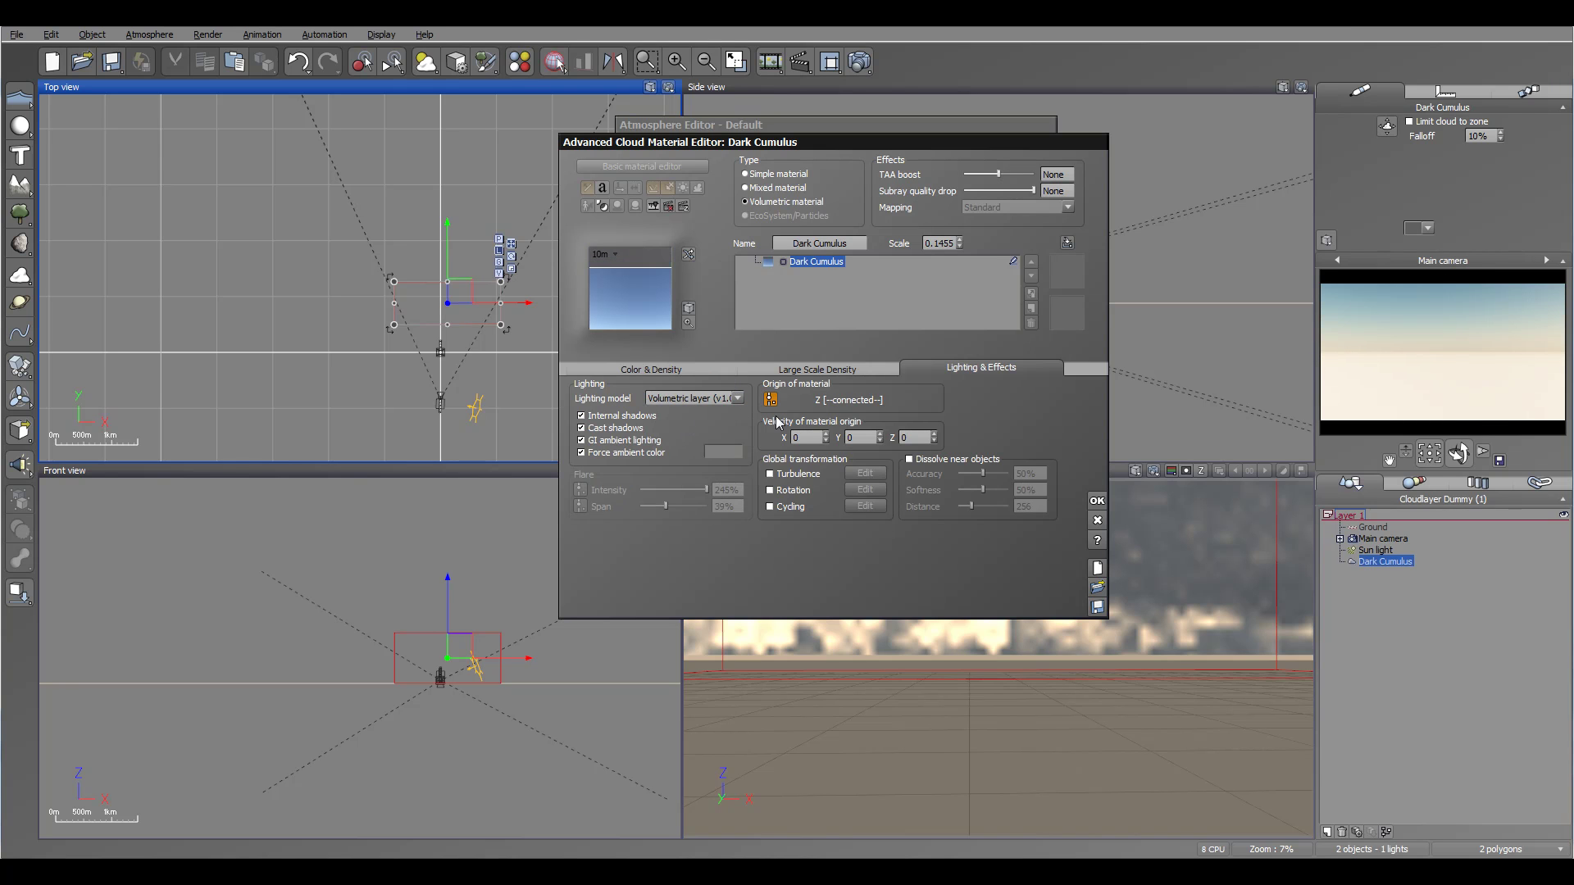
click(695, 398)
click(693, 438)
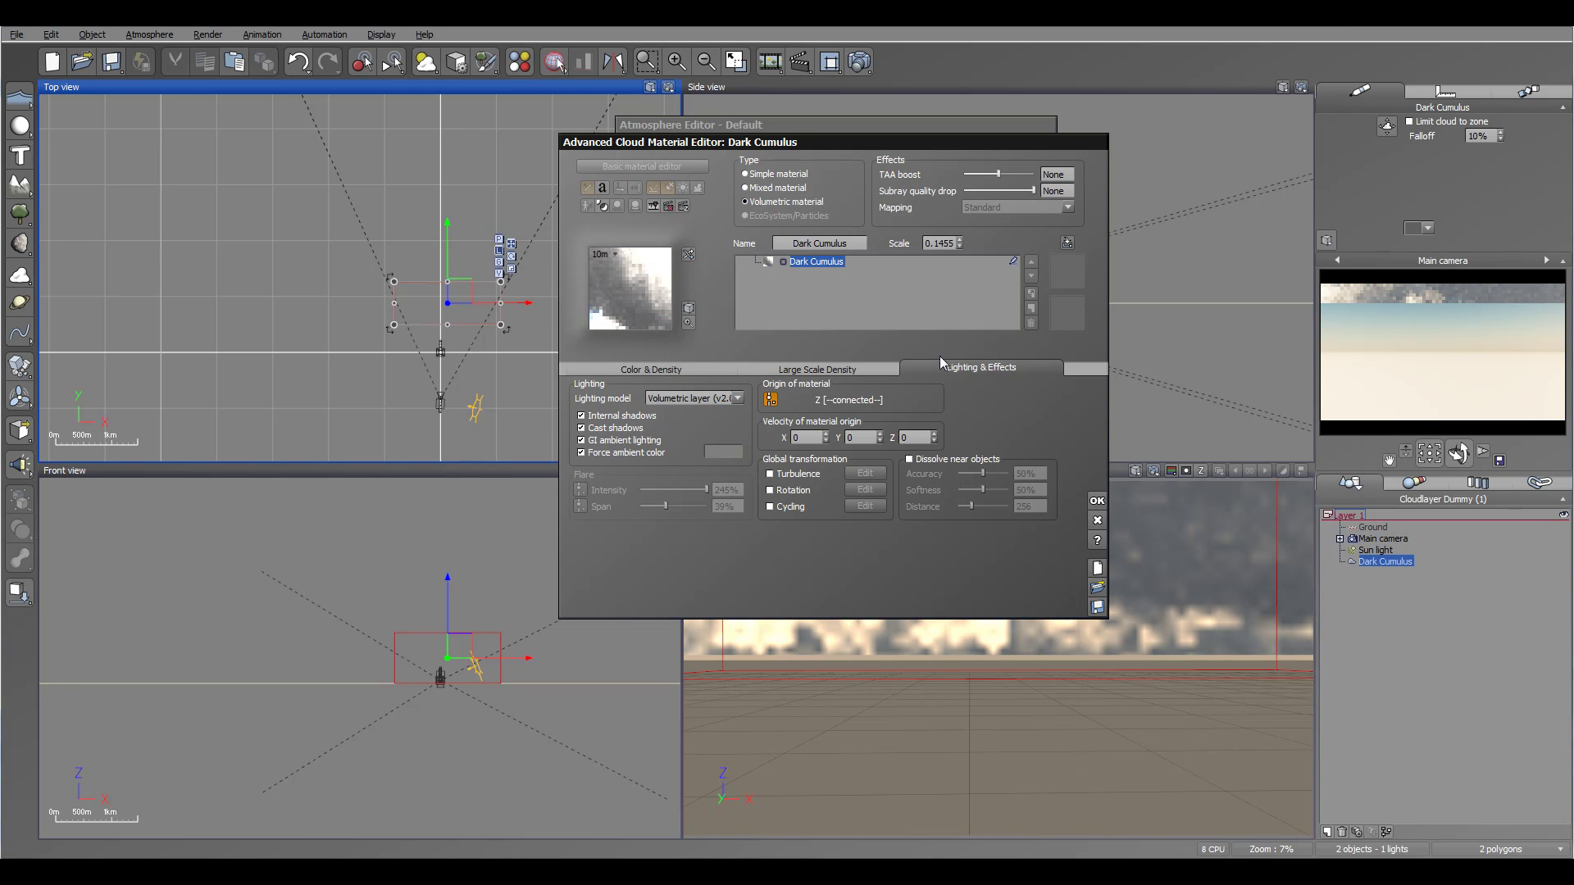
Return to the material's color and density settings and open its density production function in the Function Editor
click(625, 371)
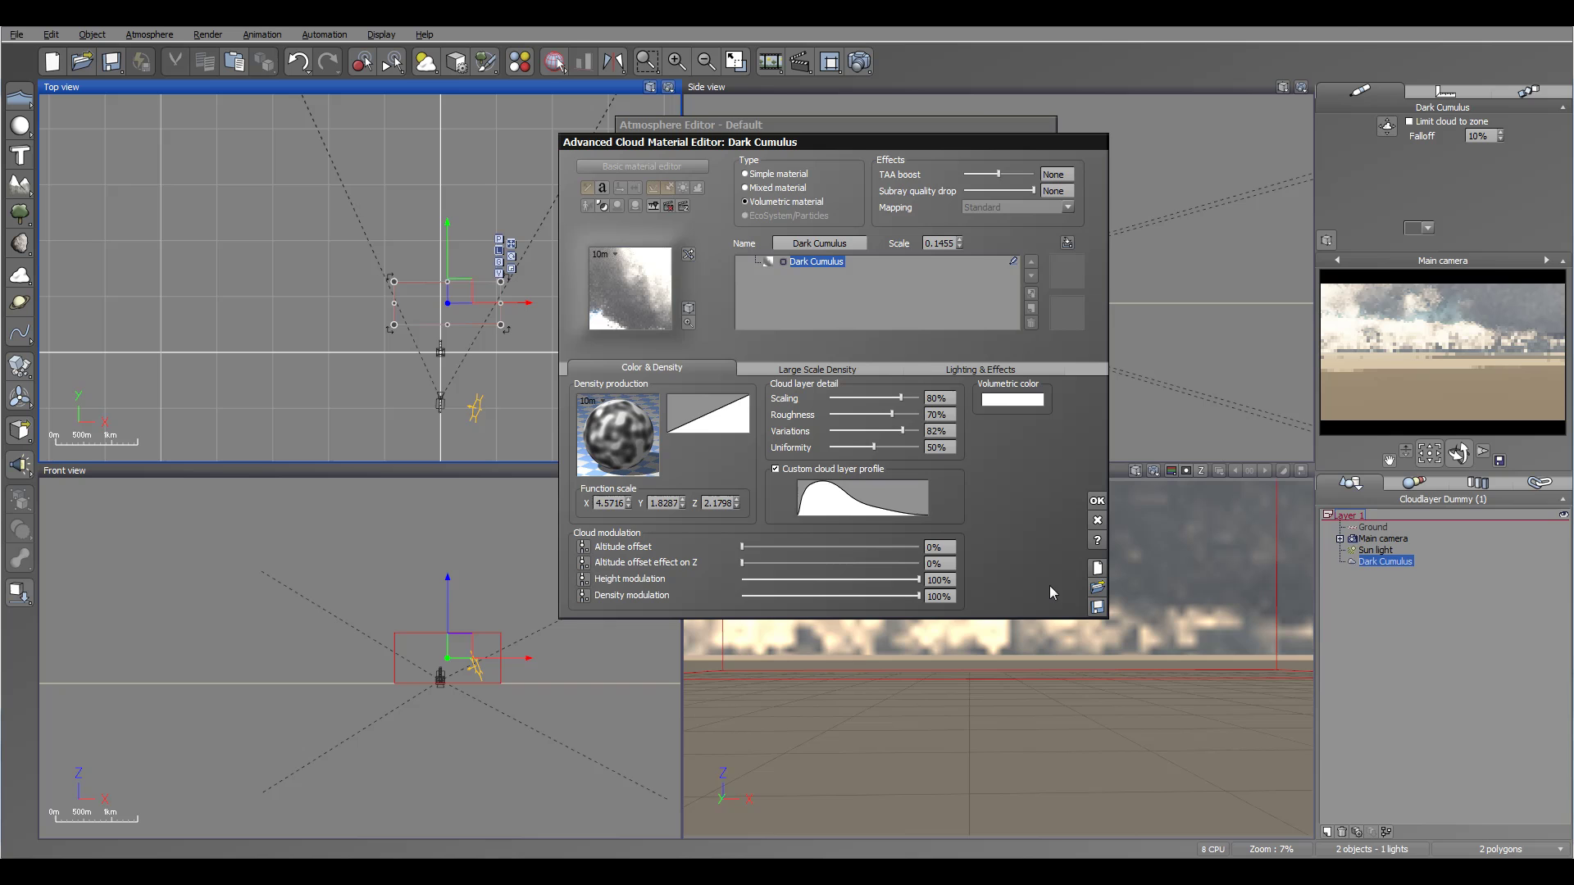
drag(895, 142, 731, 294)
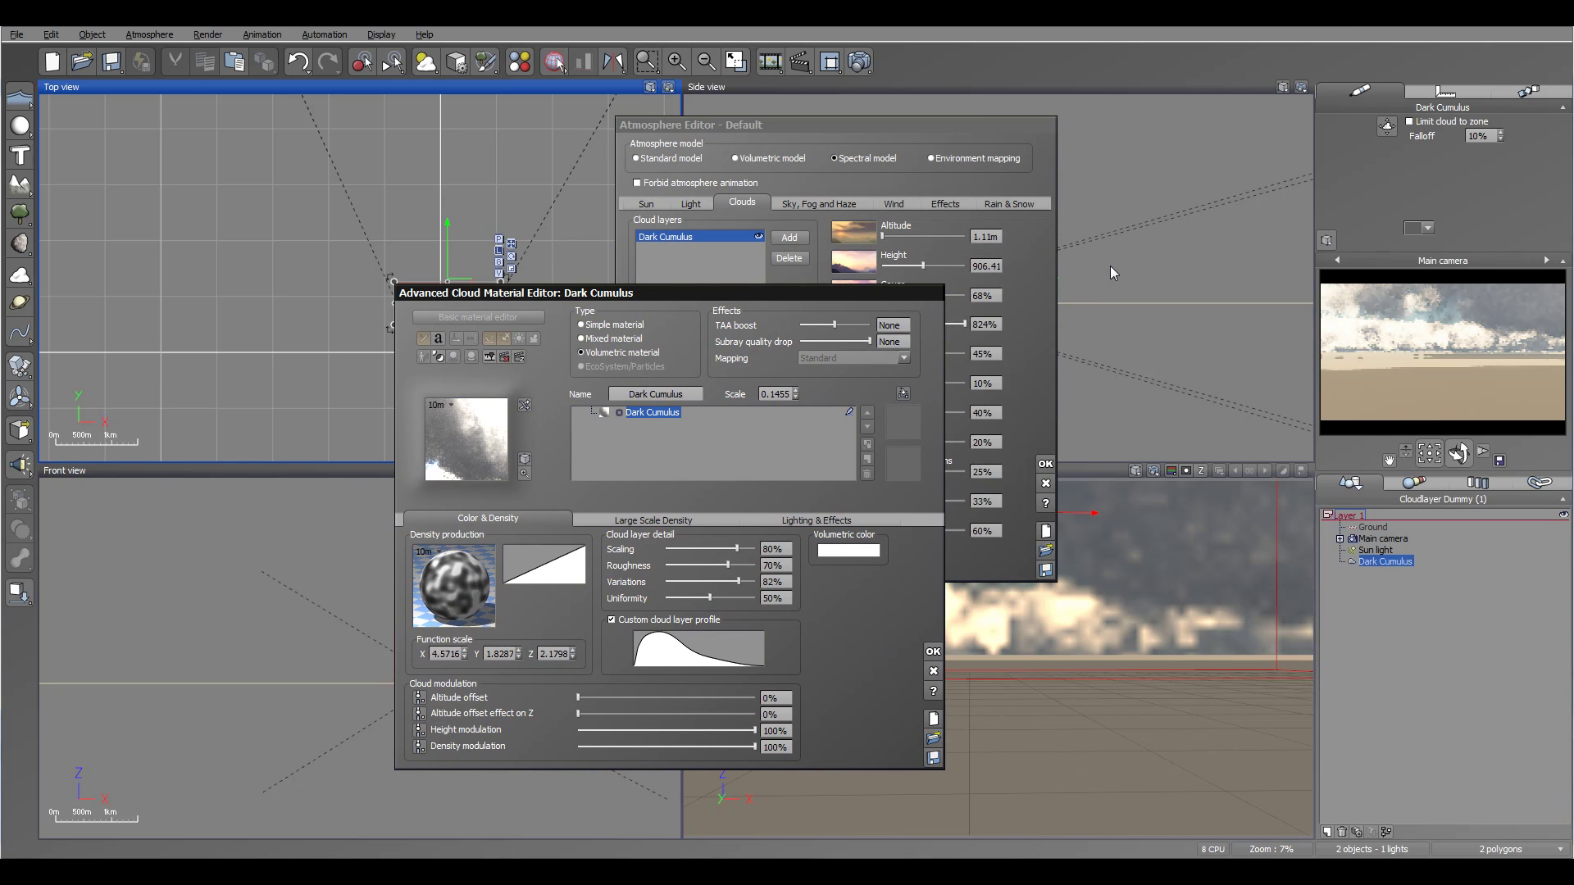
drag(715, 289, 772, 171)
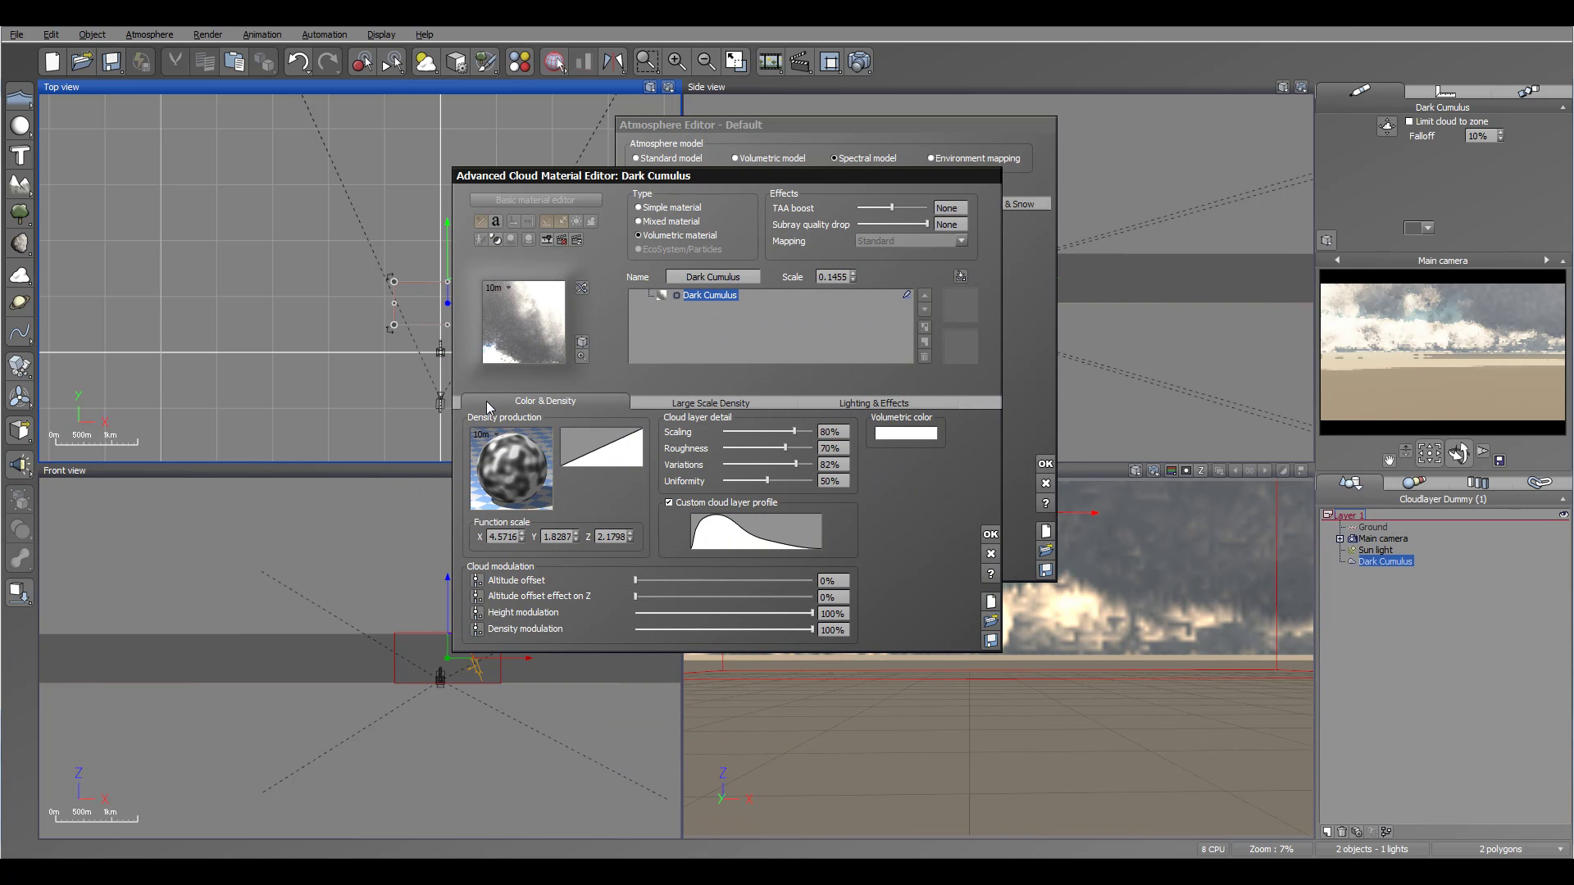
right_click(517, 482)
click(557, 485)
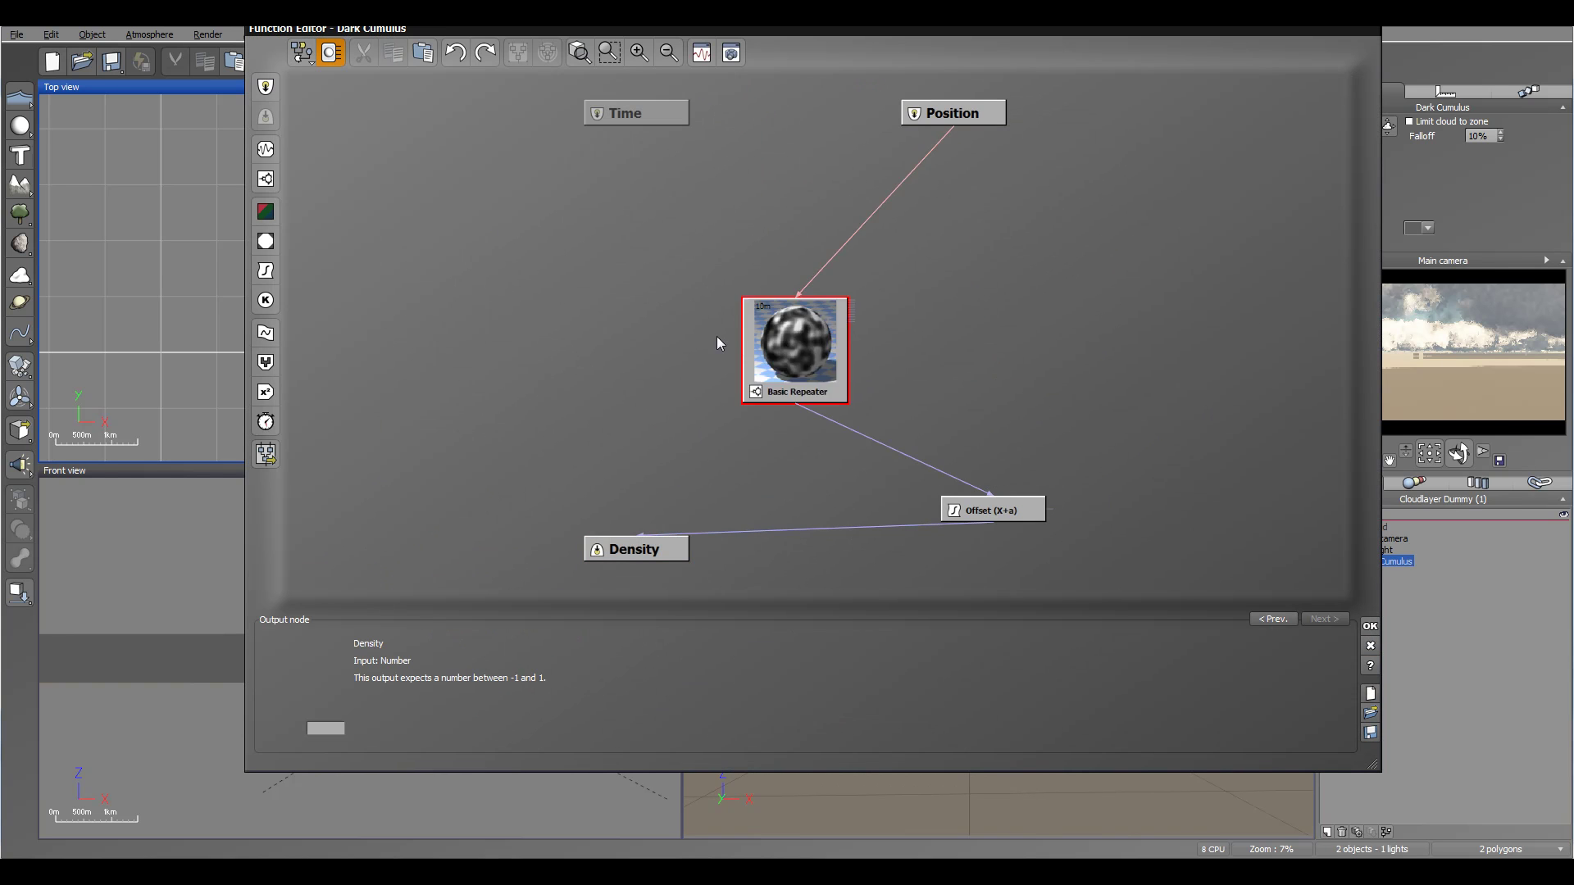
Rearrange the nodes of the density function, change the Basic Repeater node to a Grainy Fractal and accept the function
drag(748, 346, 629, 301)
drag(951, 510, 515, 391)
drag(666, 310, 587, 275)
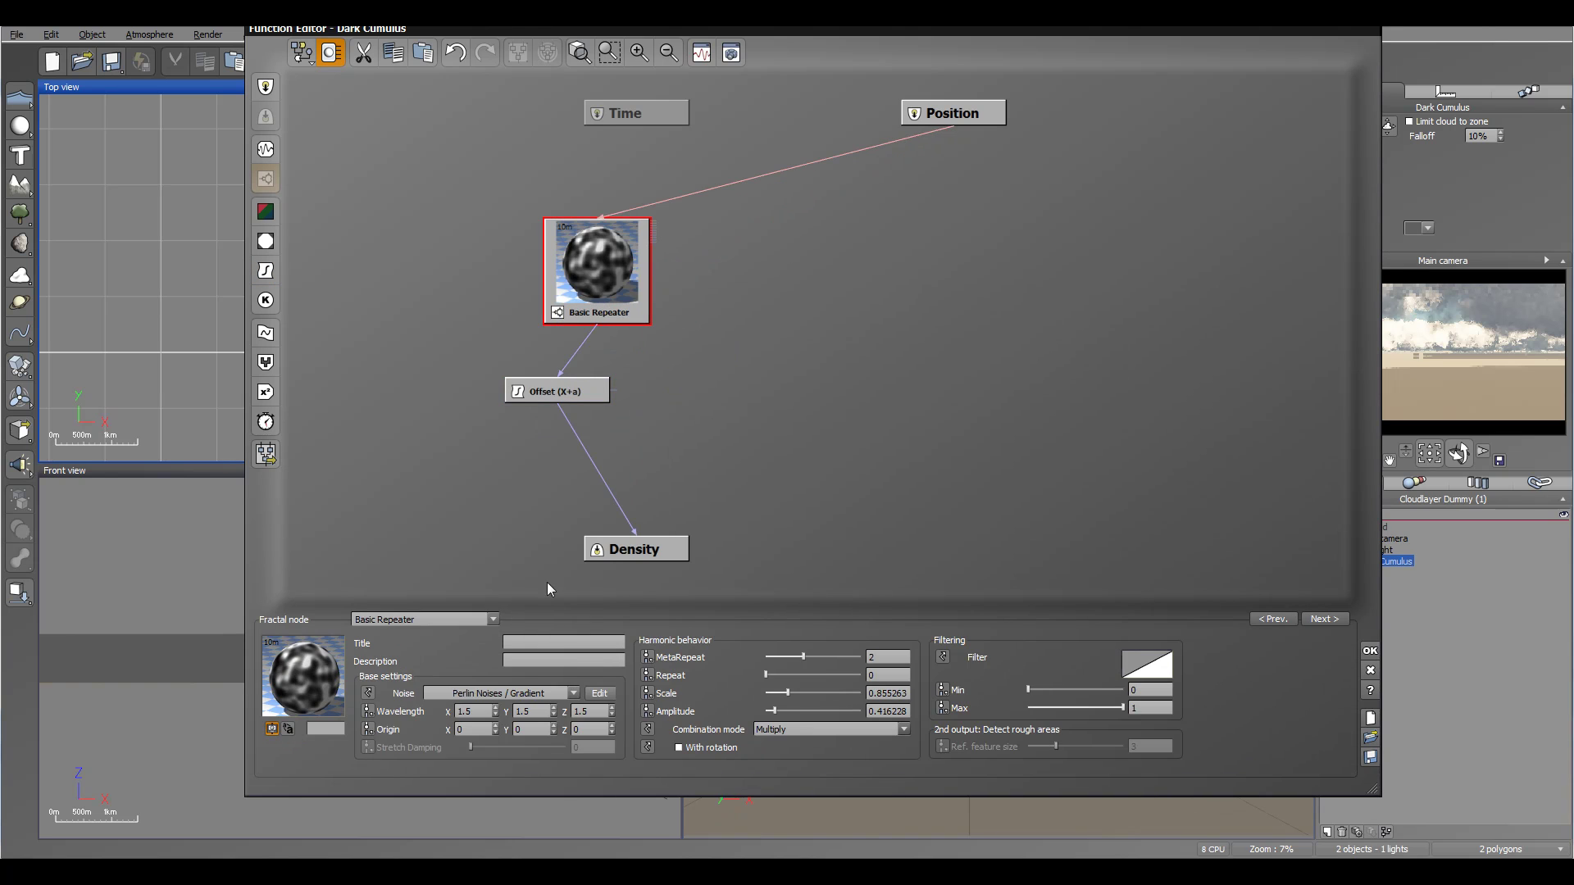
click(486, 620)
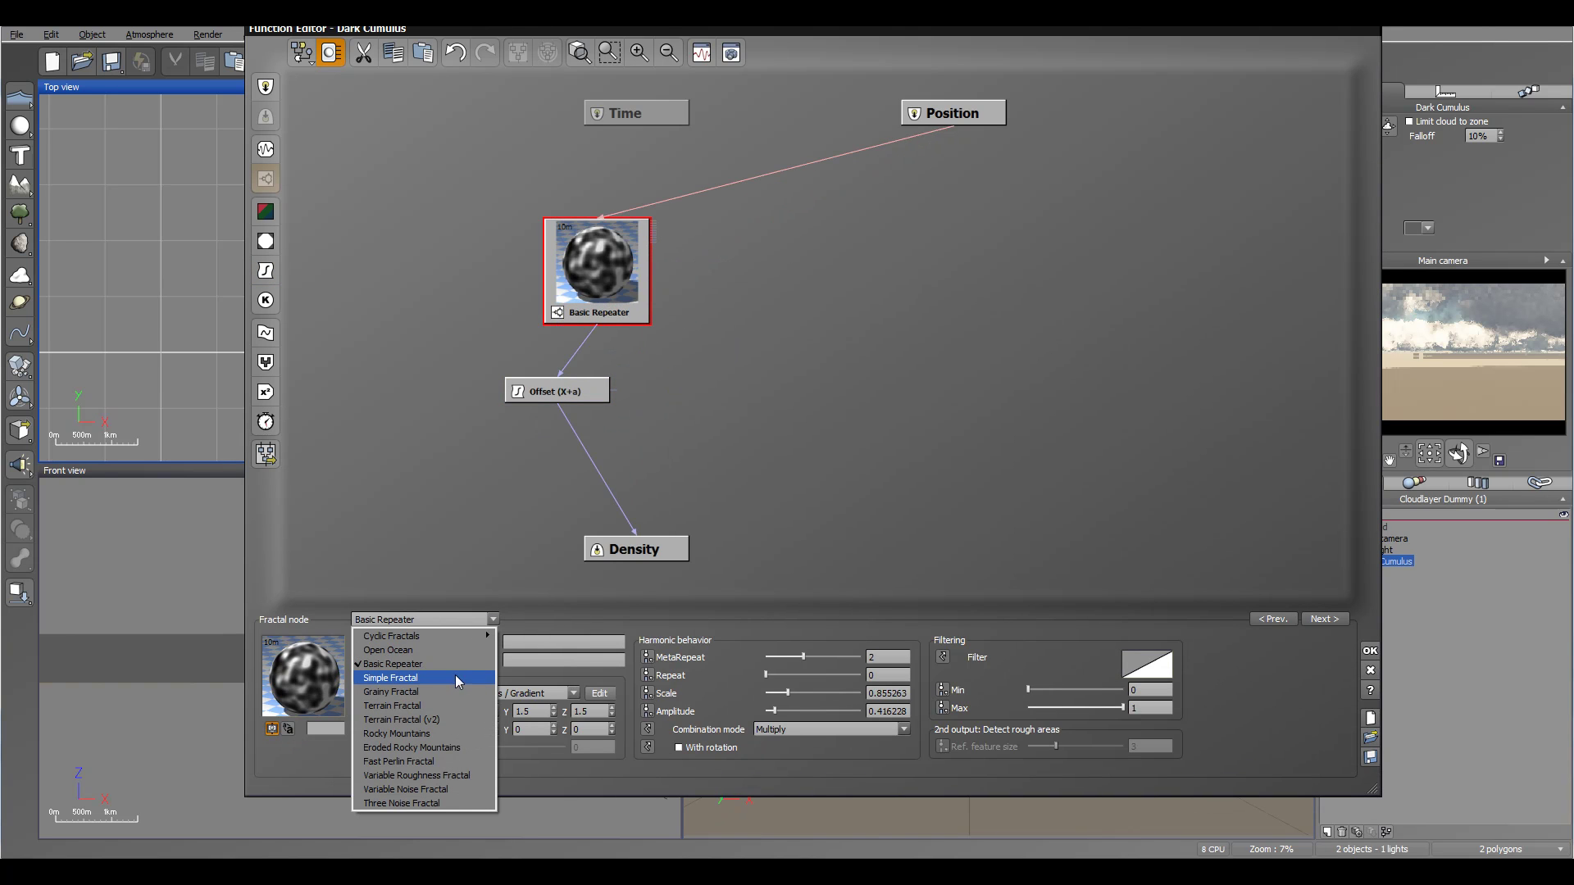
click(426, 692)
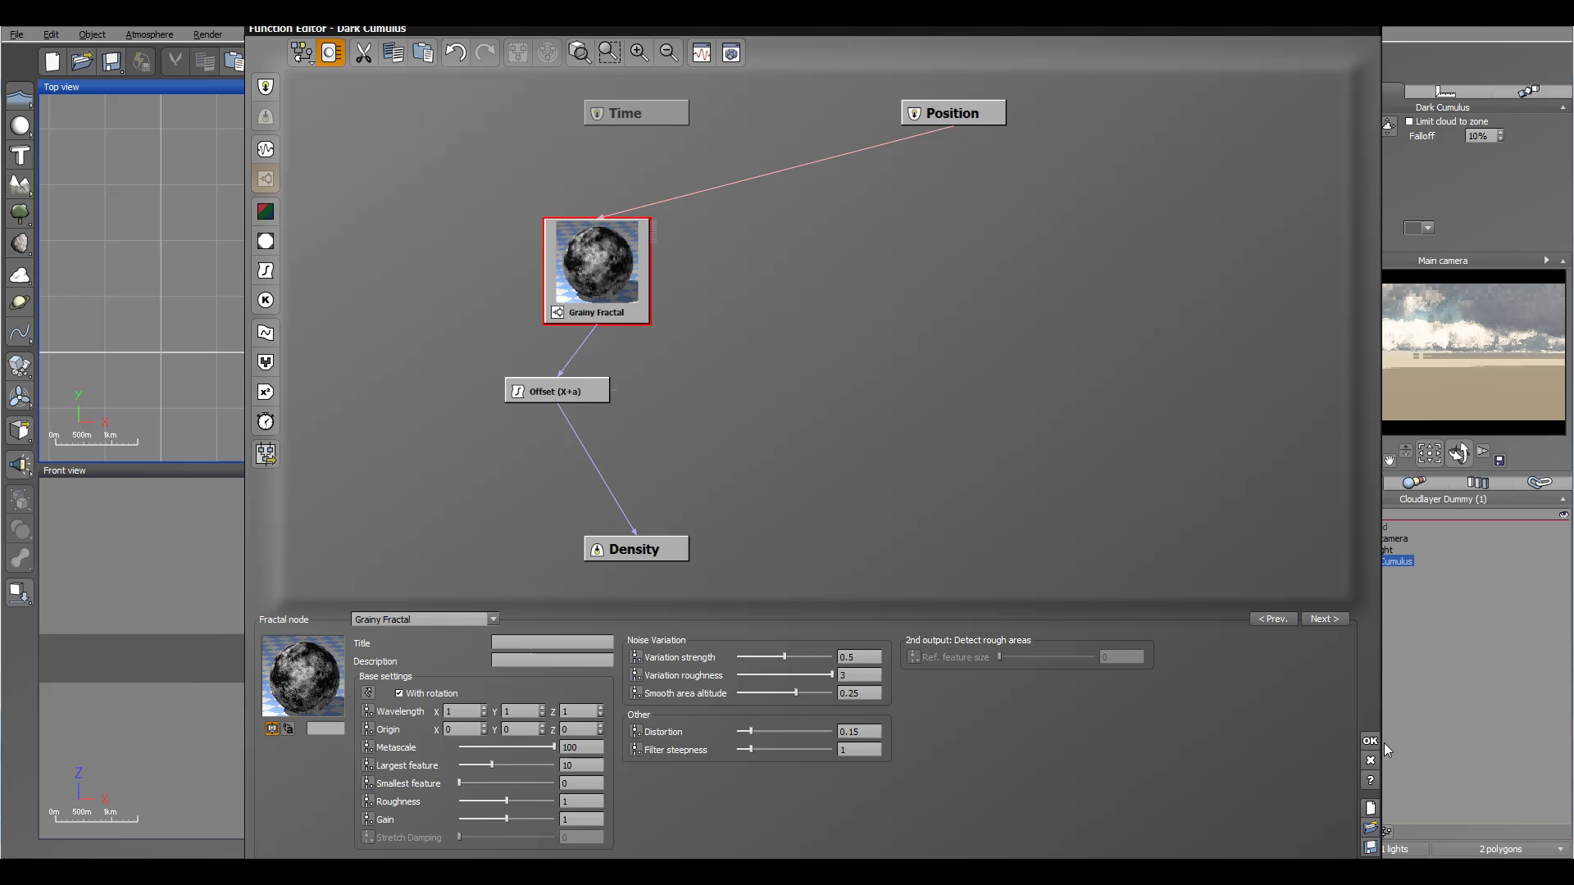
click(1369, 743)
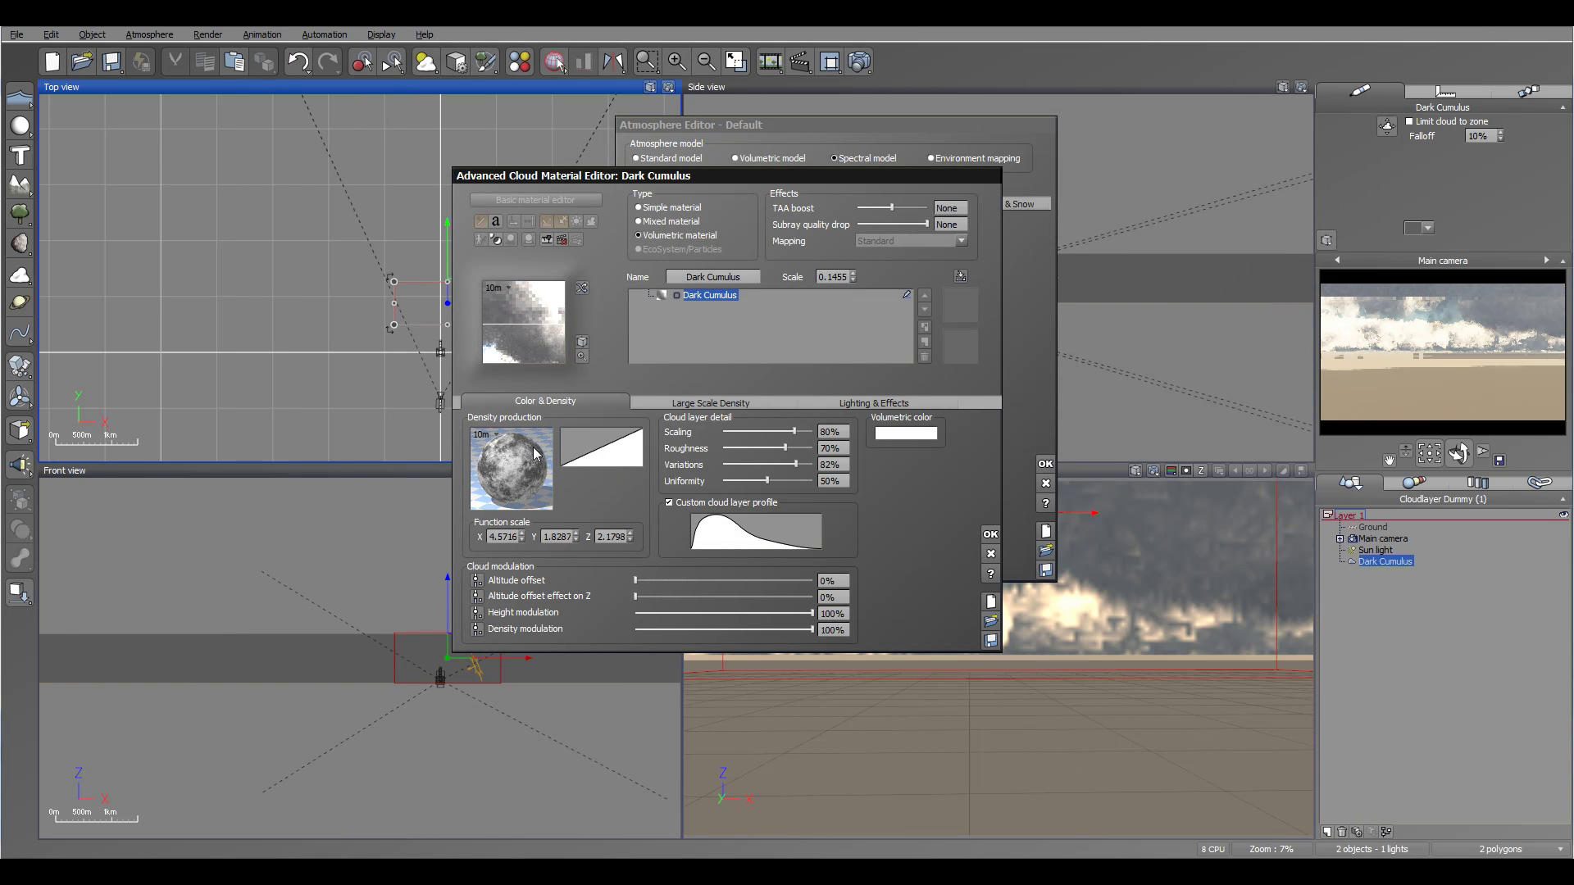
Reshape the density filter with a new keypoint at about X 0.36, Y -0.39 and accept the curve
right_click(617, 450)
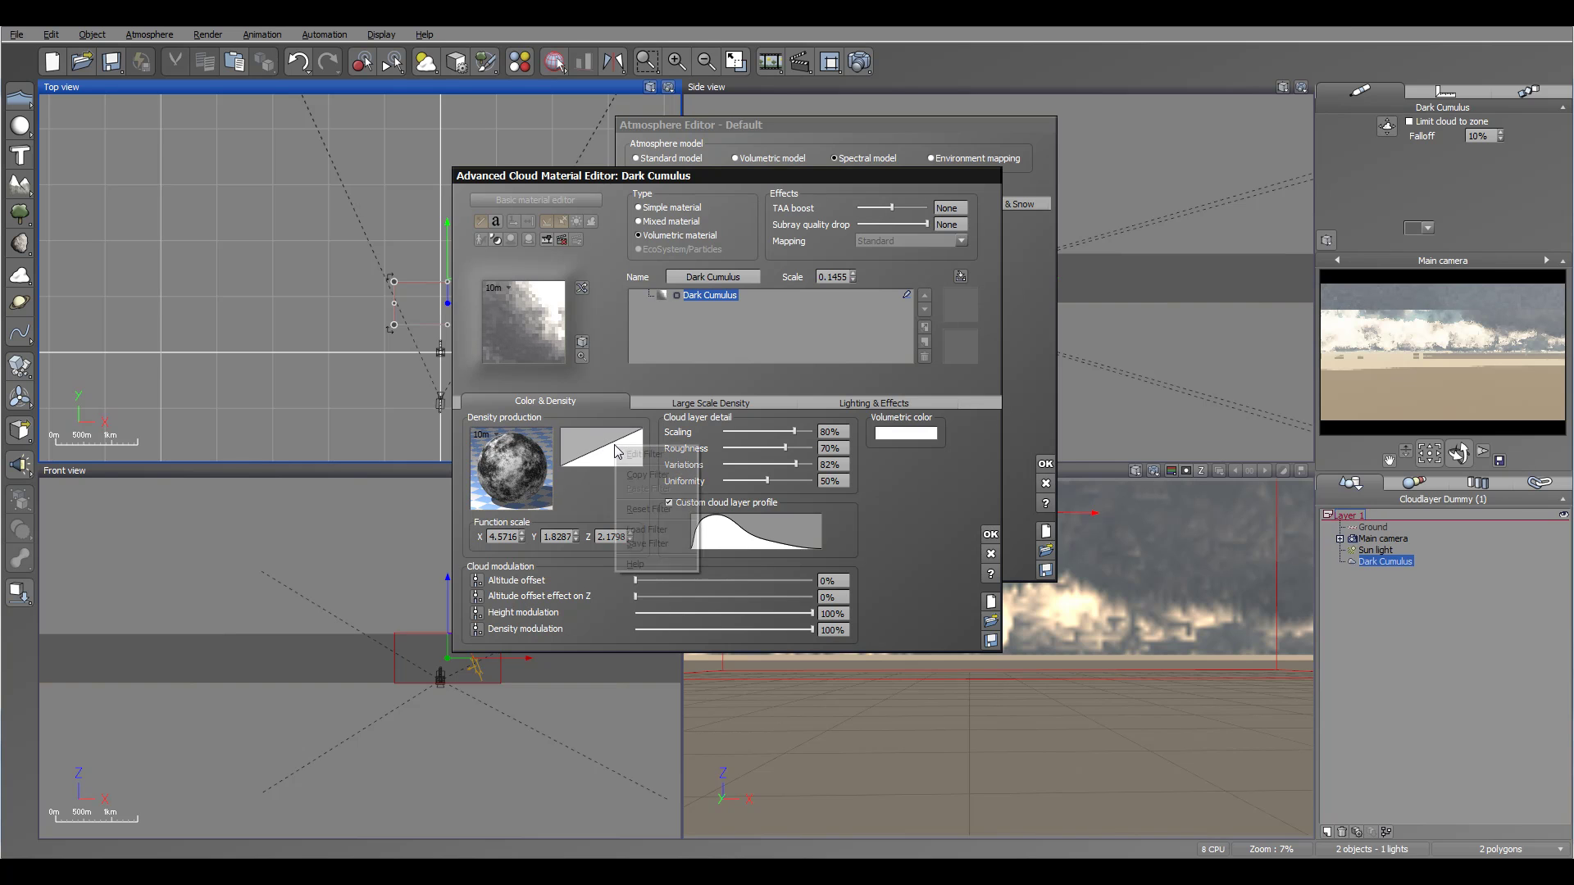
click(643, 454)
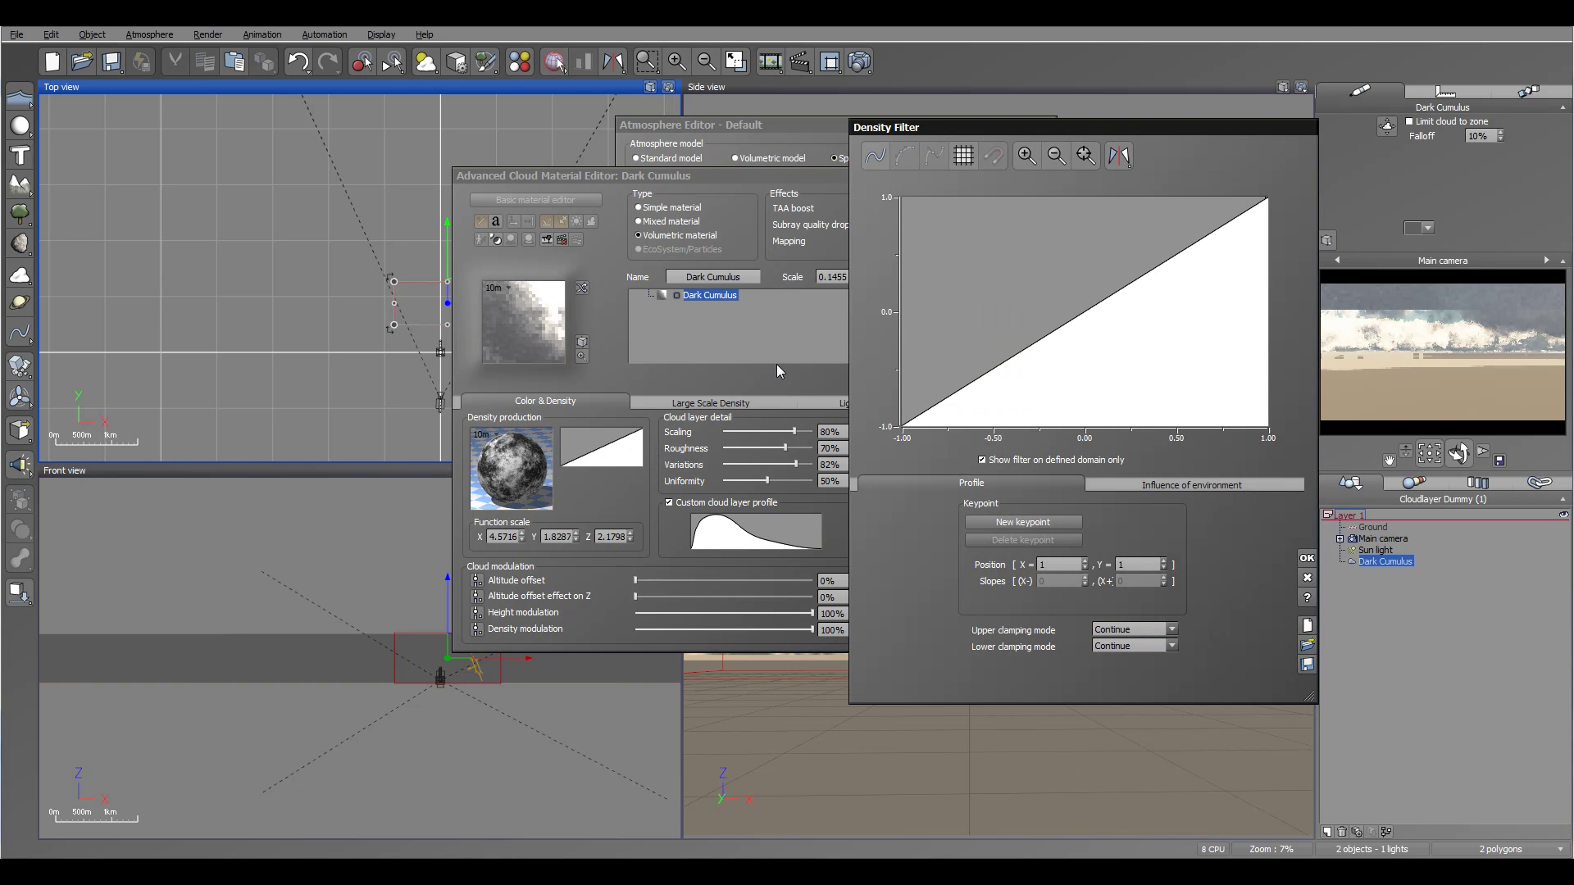
click(1040, 330)
drag(1047, 337, 1151, 356)
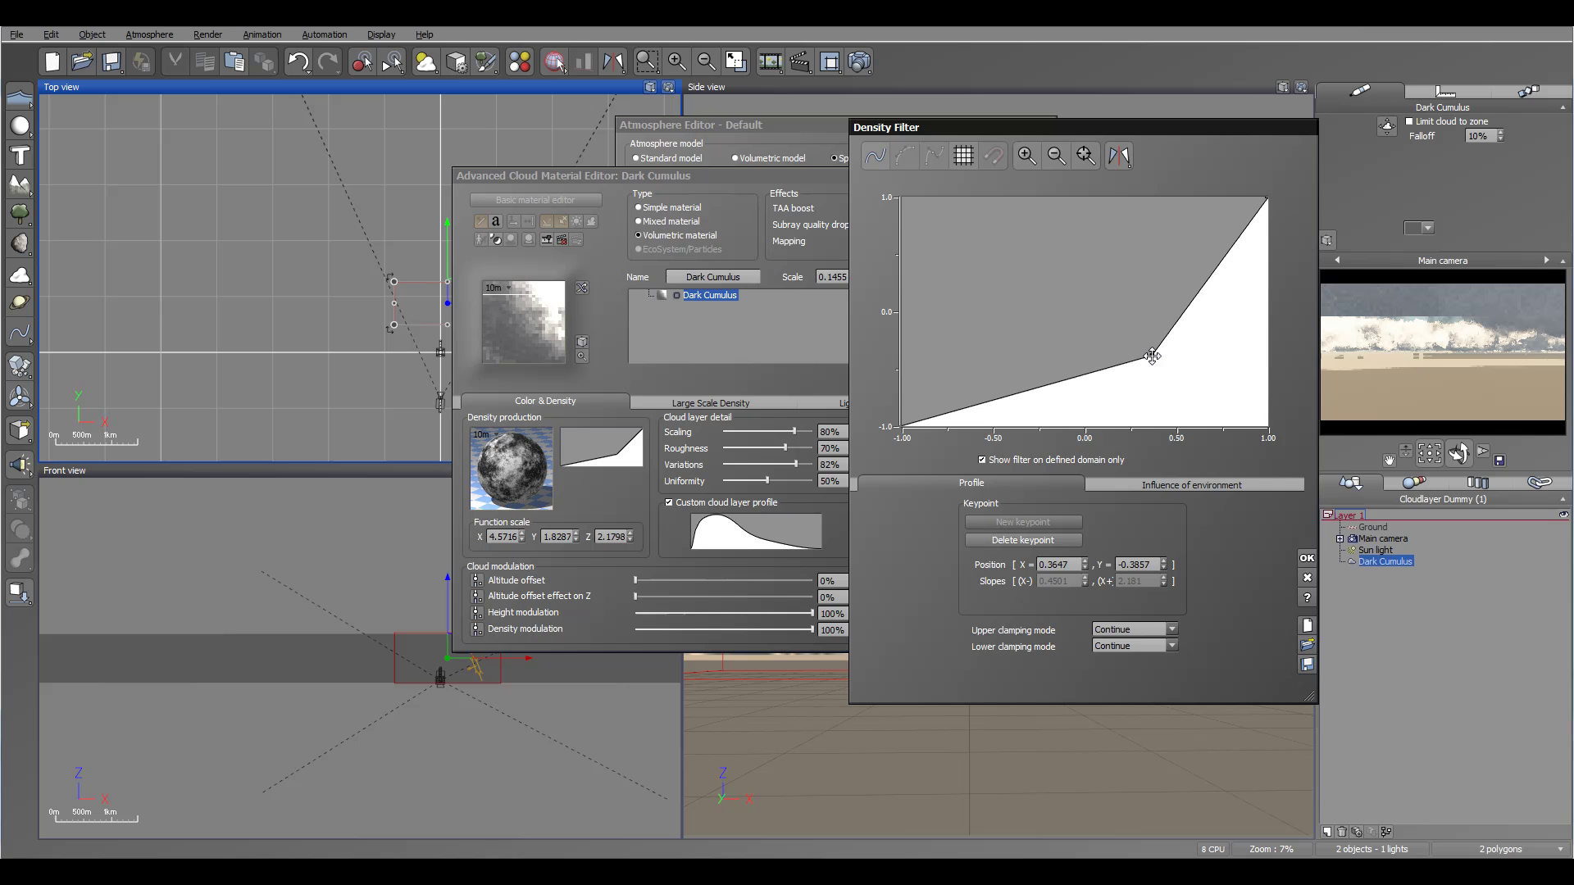
click(1306, 558)
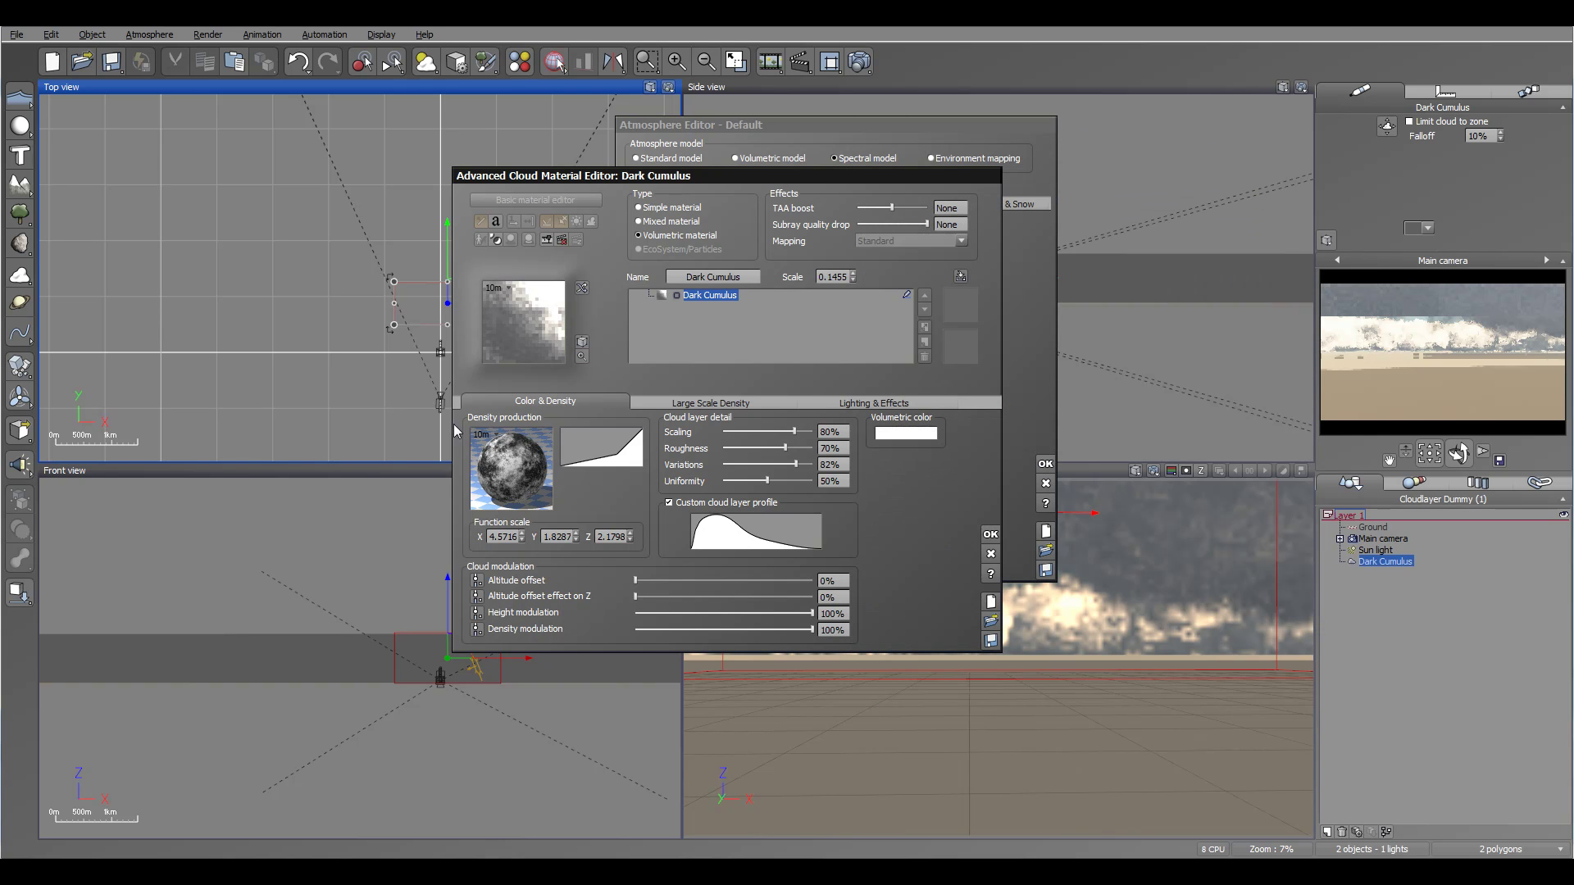
Set the function scale to 1 on X, Y and Z, and the cloud layer detail to 36% scaling, 64% variations and 24% uniformity
click(509, 538)
text(1)
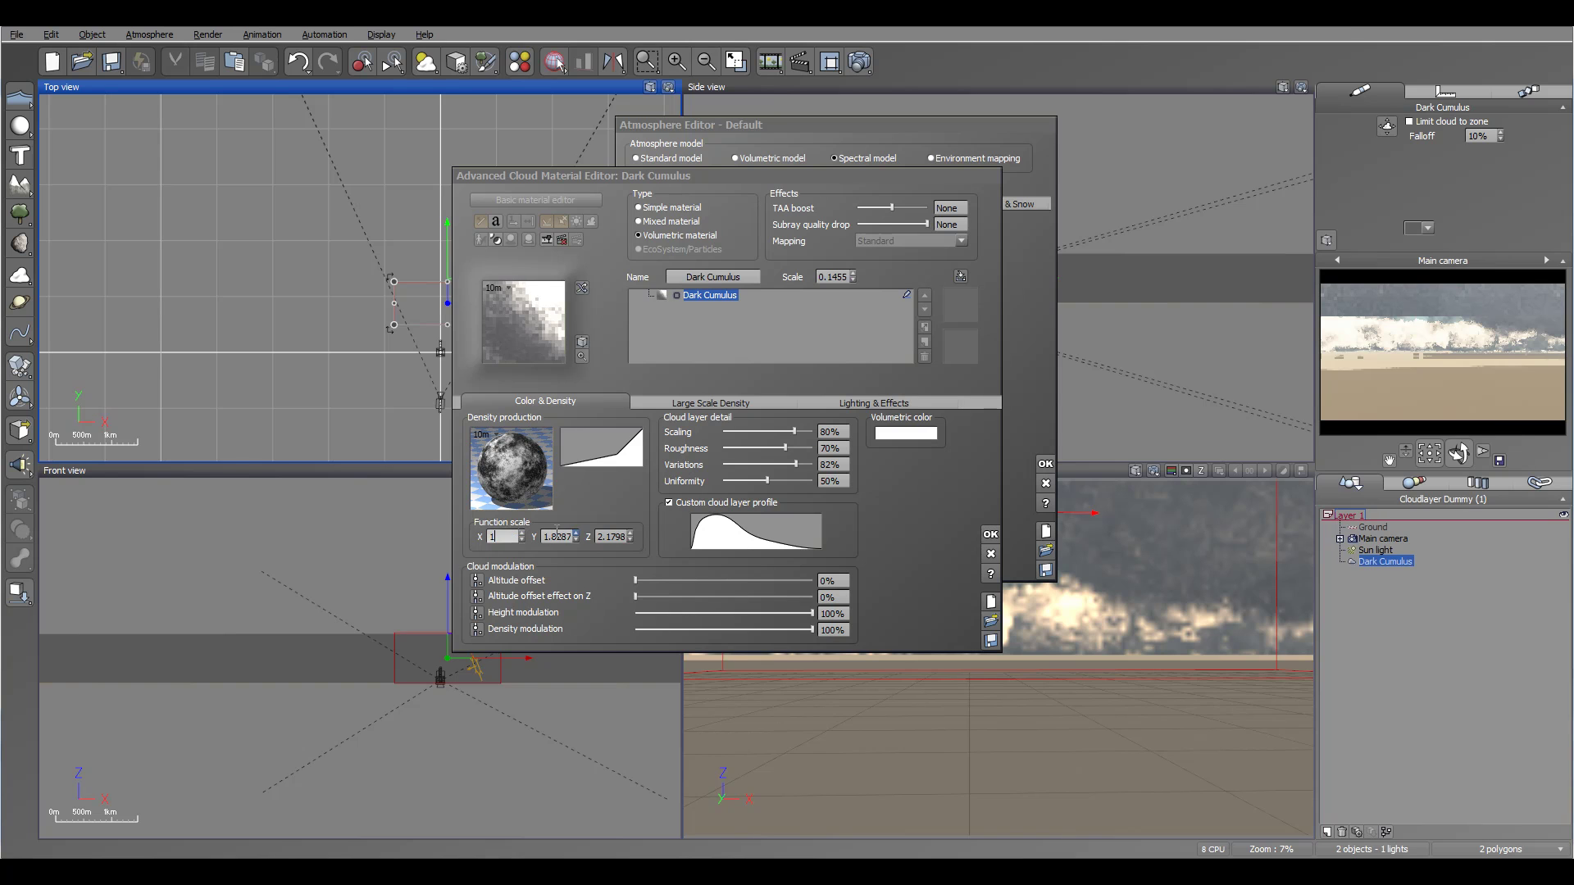
text(1)
key(Tab)
text(1)
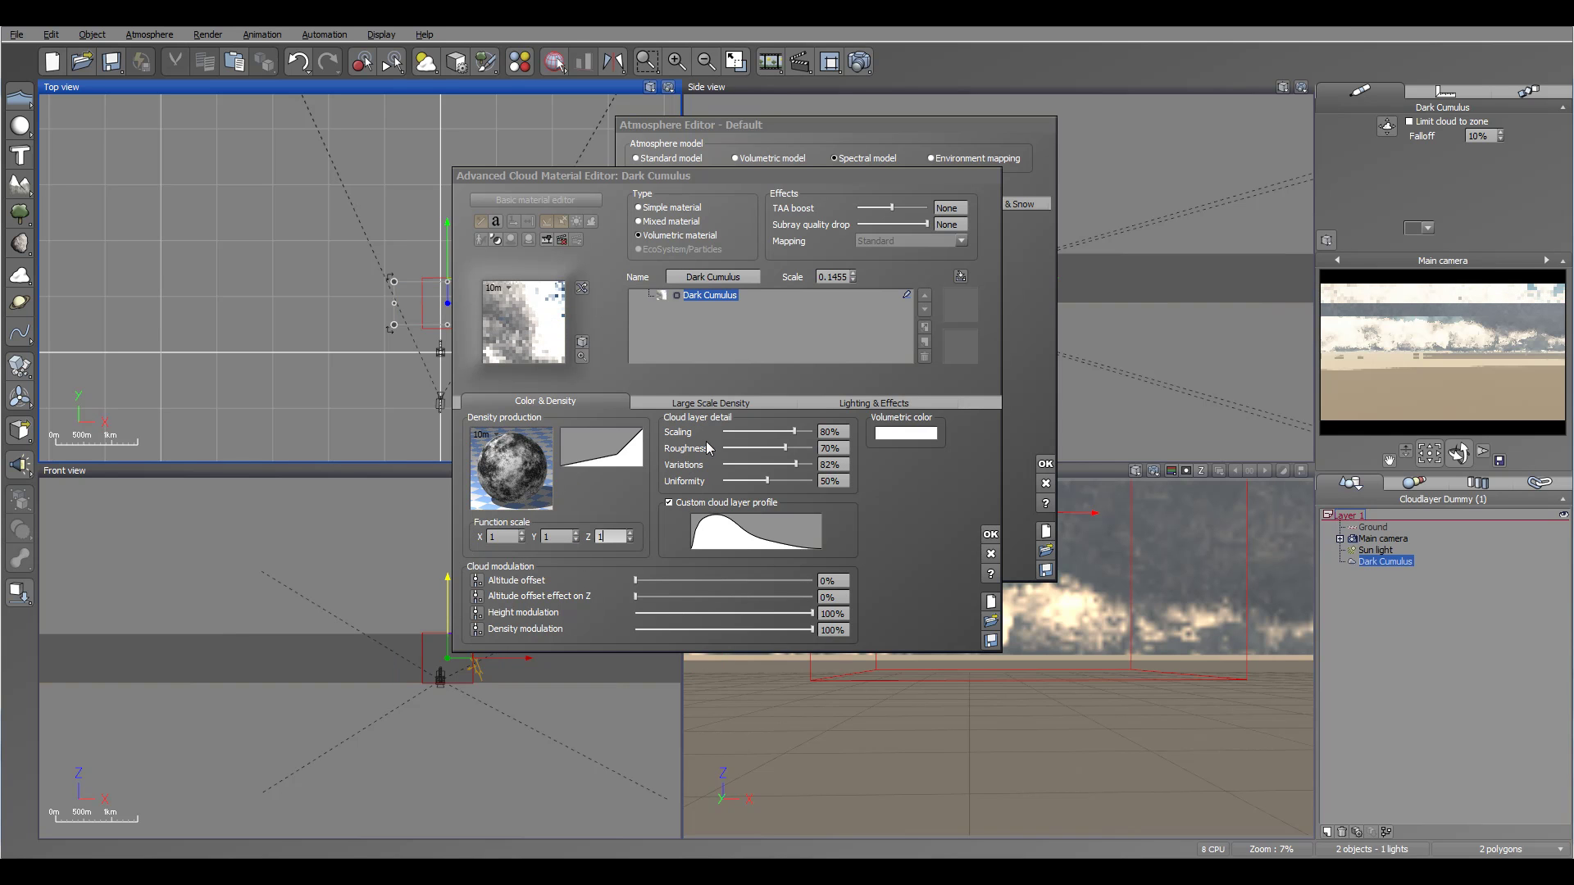
drag(763, 431, 756, 428)
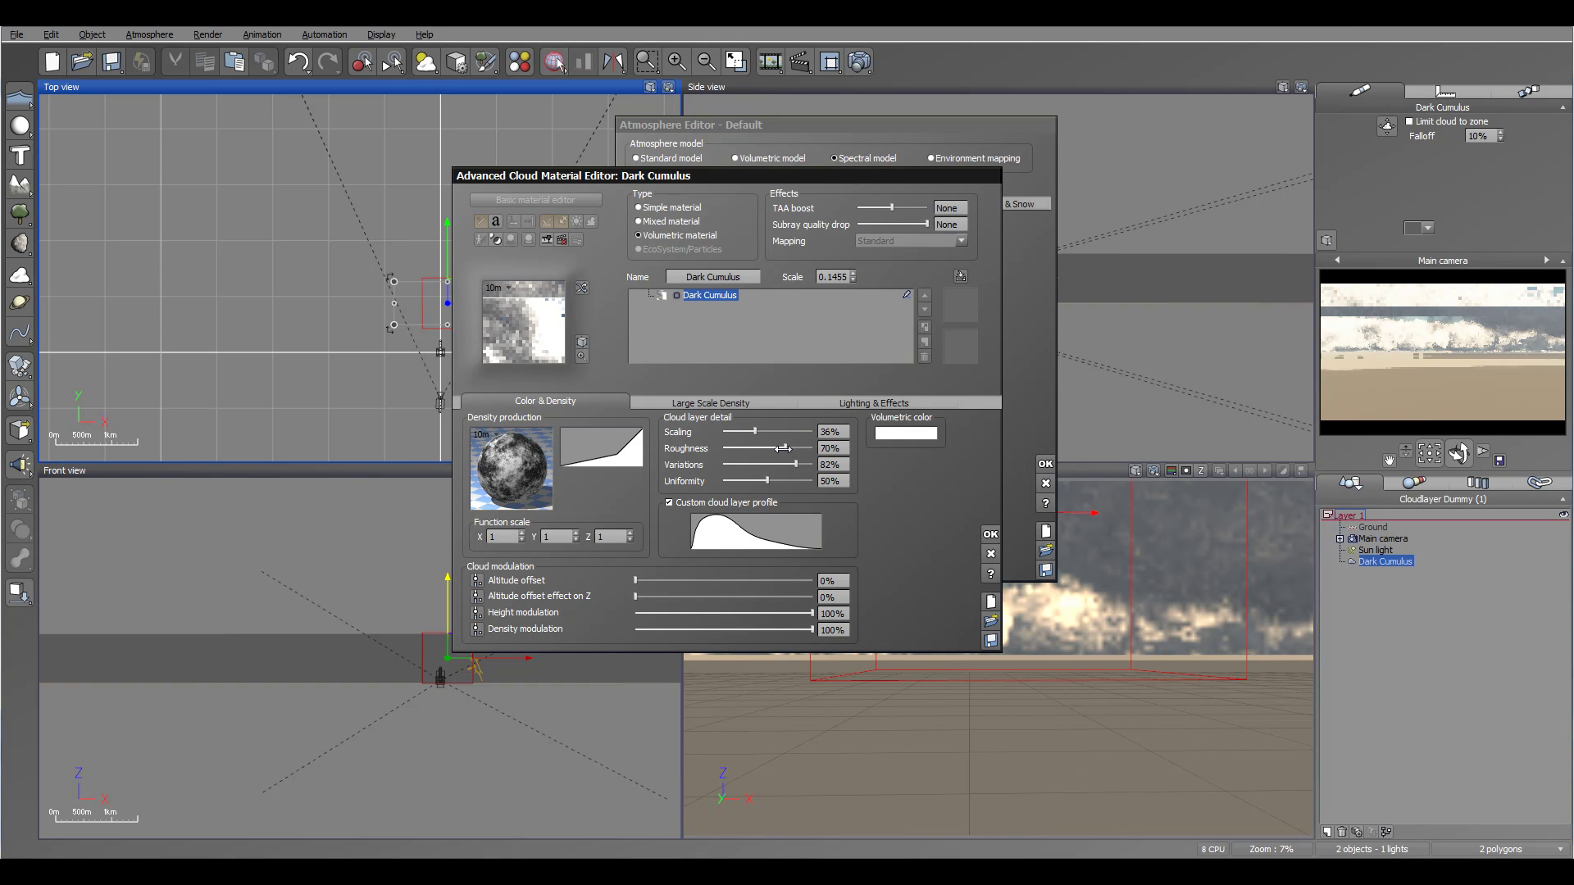
drag(795, 465, 747, 480)
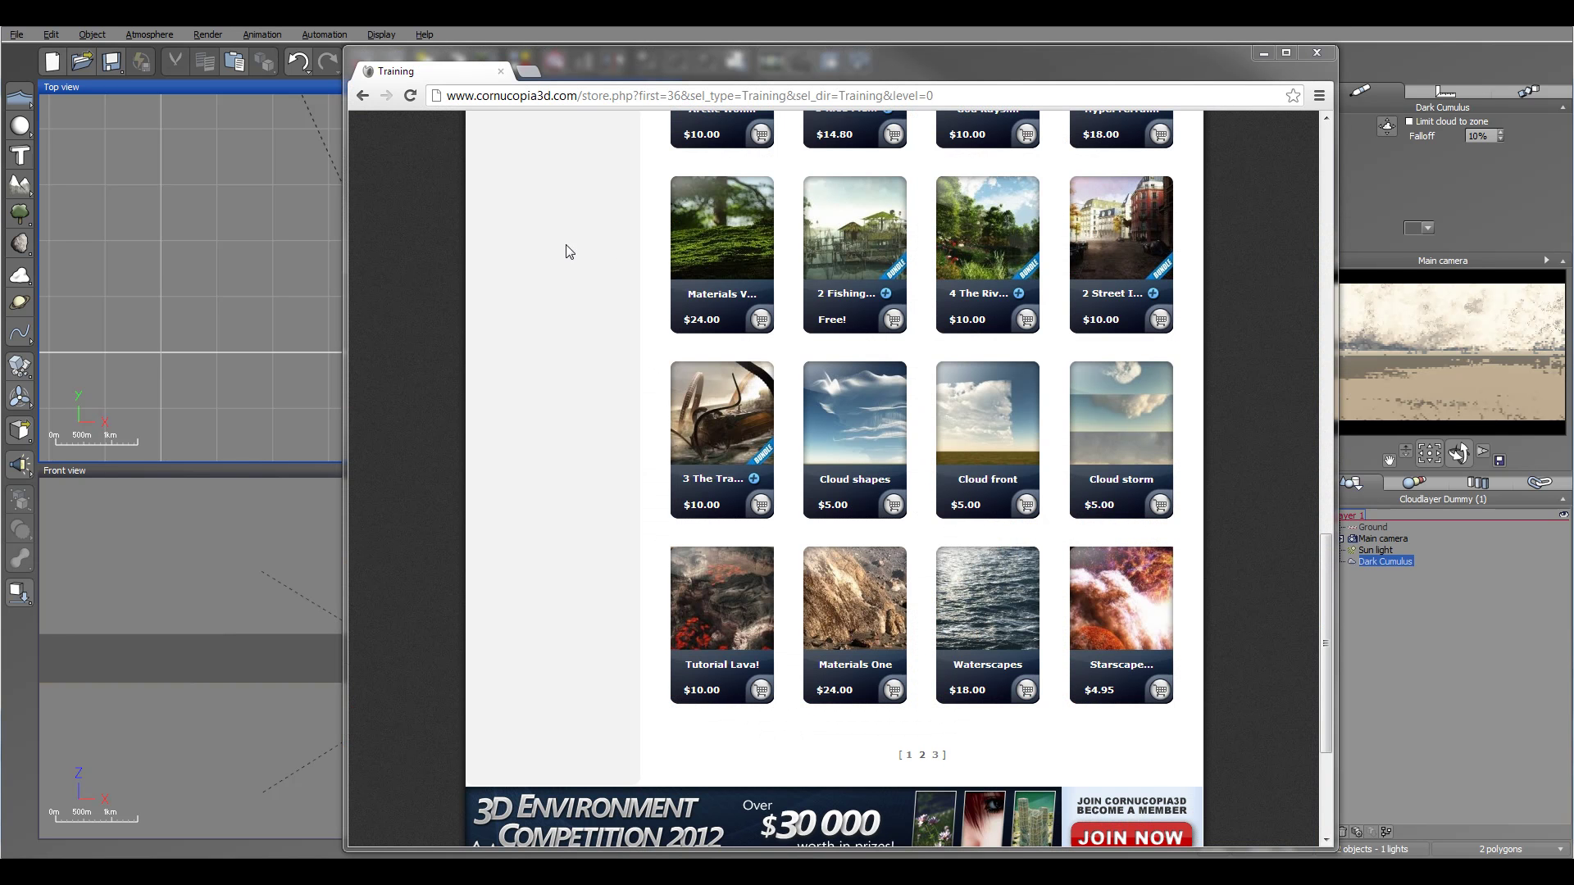
View the Cloud shapes tutorial page in the Cornucopia3D store, return to the training listing and minimize the browser
click(849, 422)
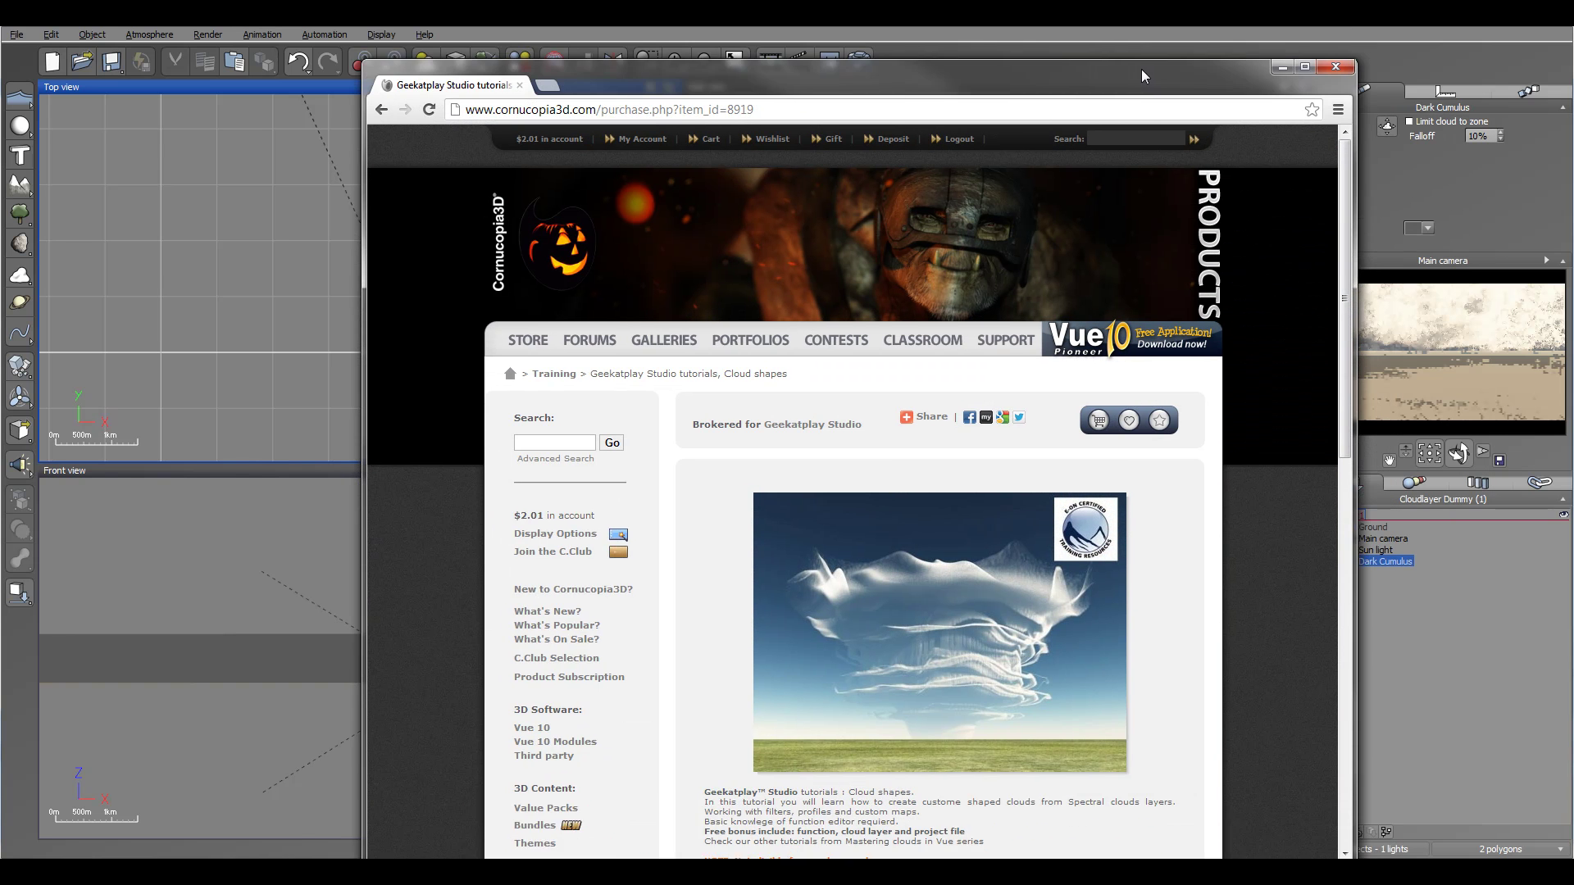
drag(1141, 69, 1107, 37)
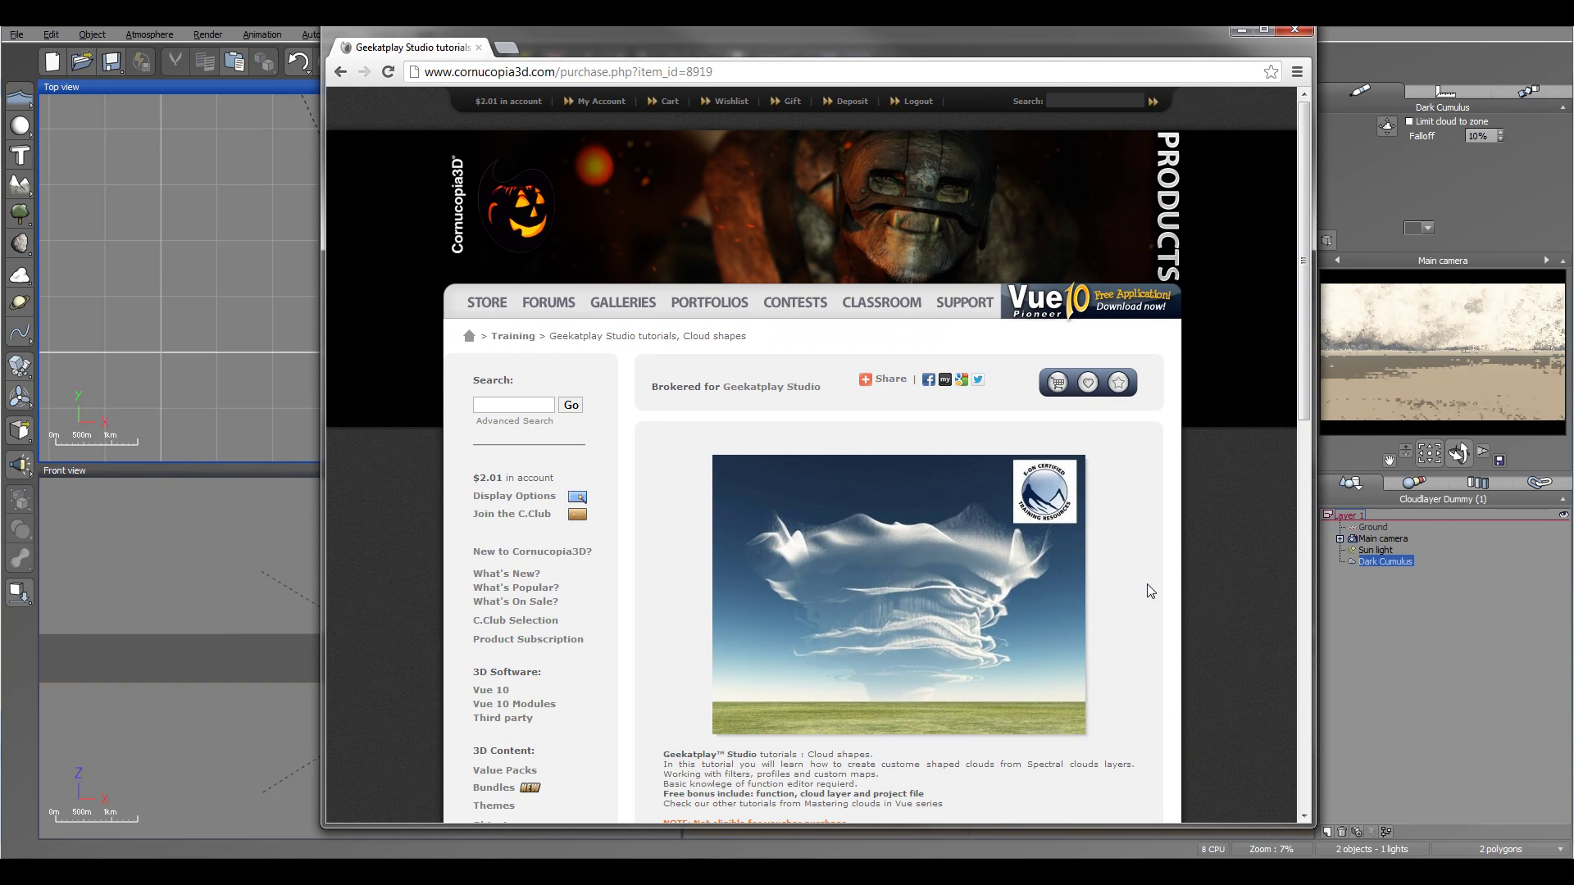
key(alt+Left)
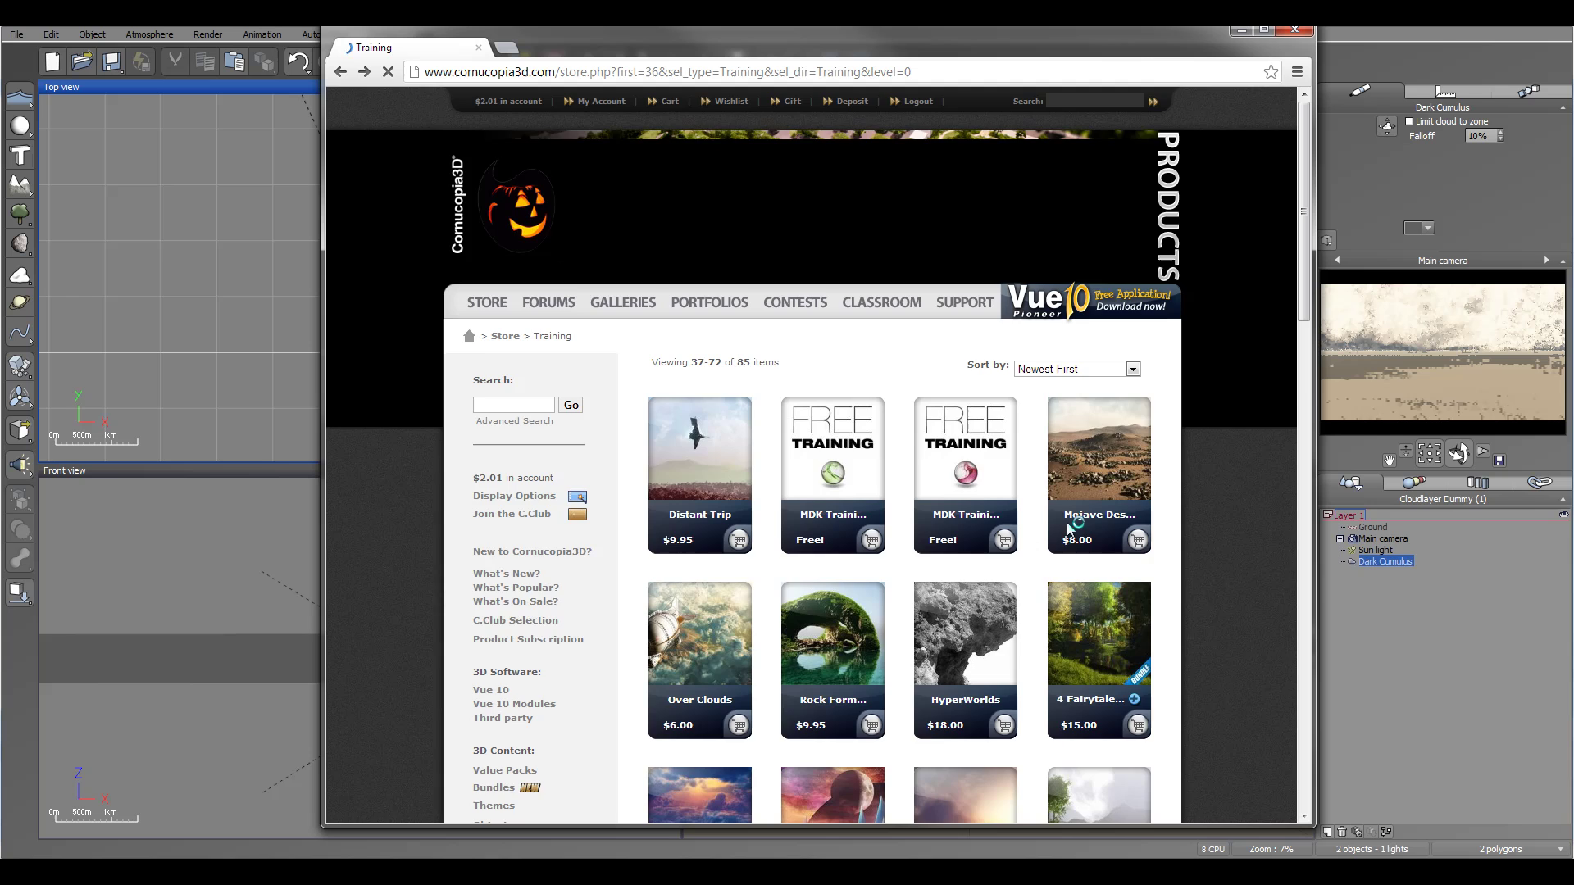
scroll(1066, 567, down, 13)
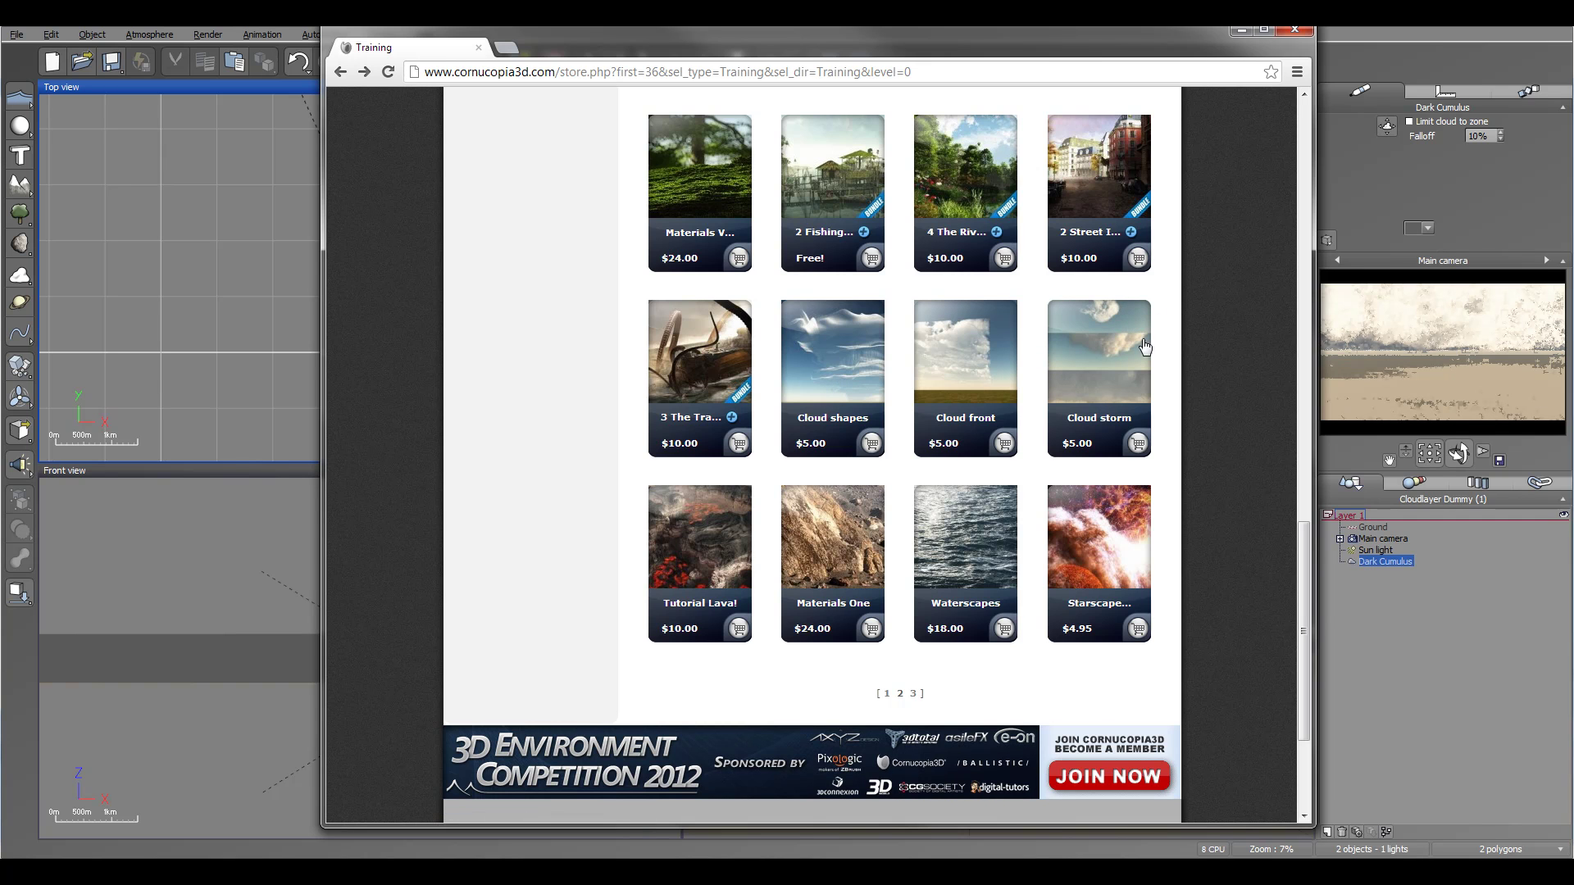
click(1241, 30)
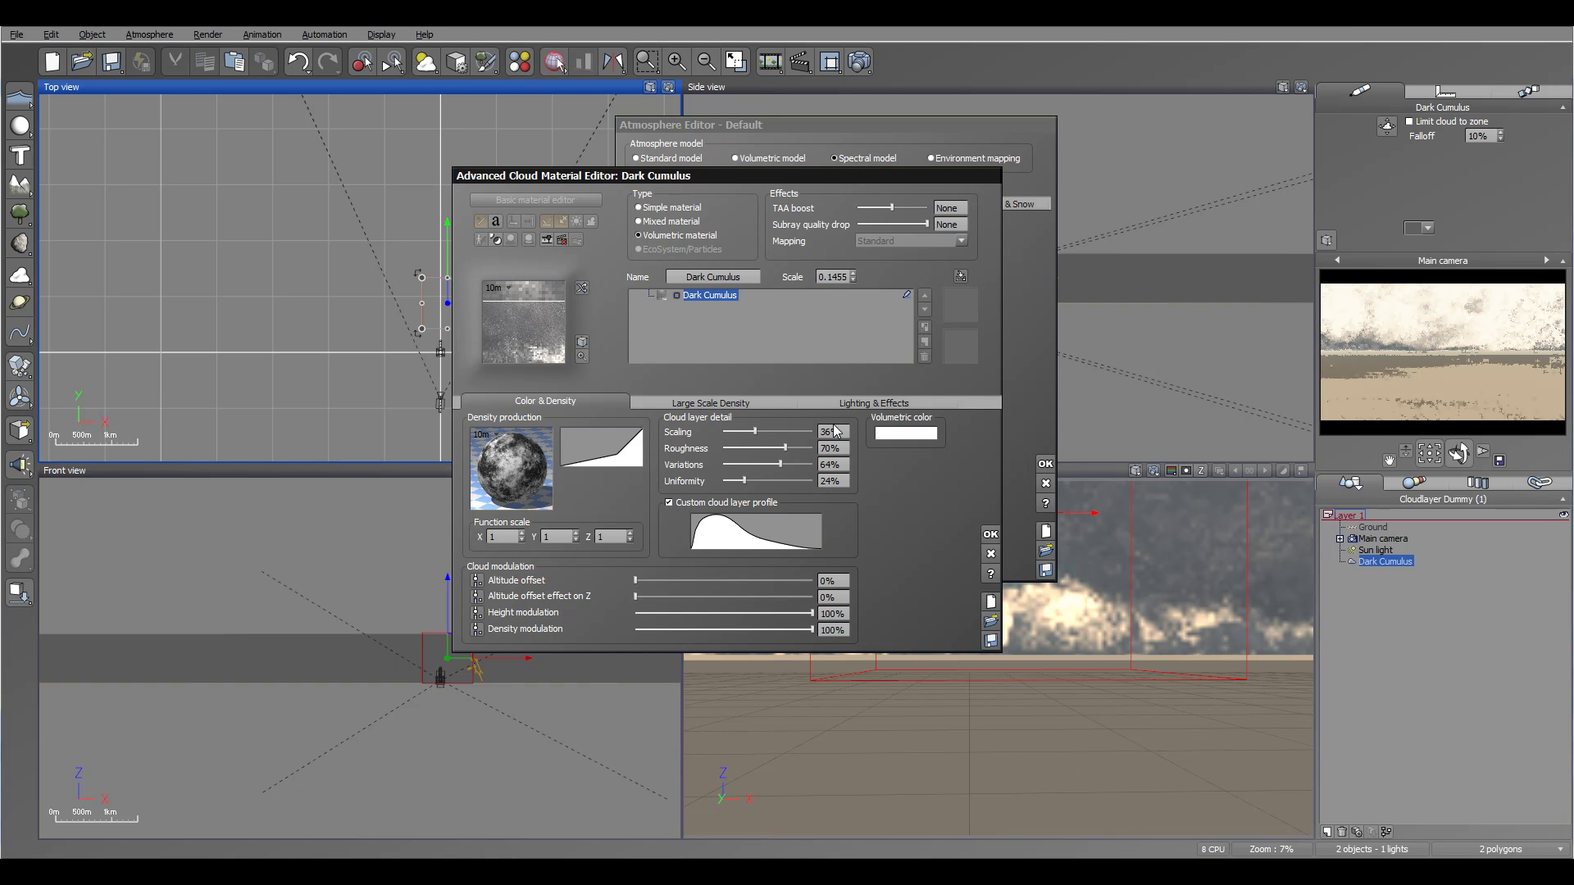
Change the volumetric color of the cloud material to a muted light blue
drag(743, 174, 653, 156)
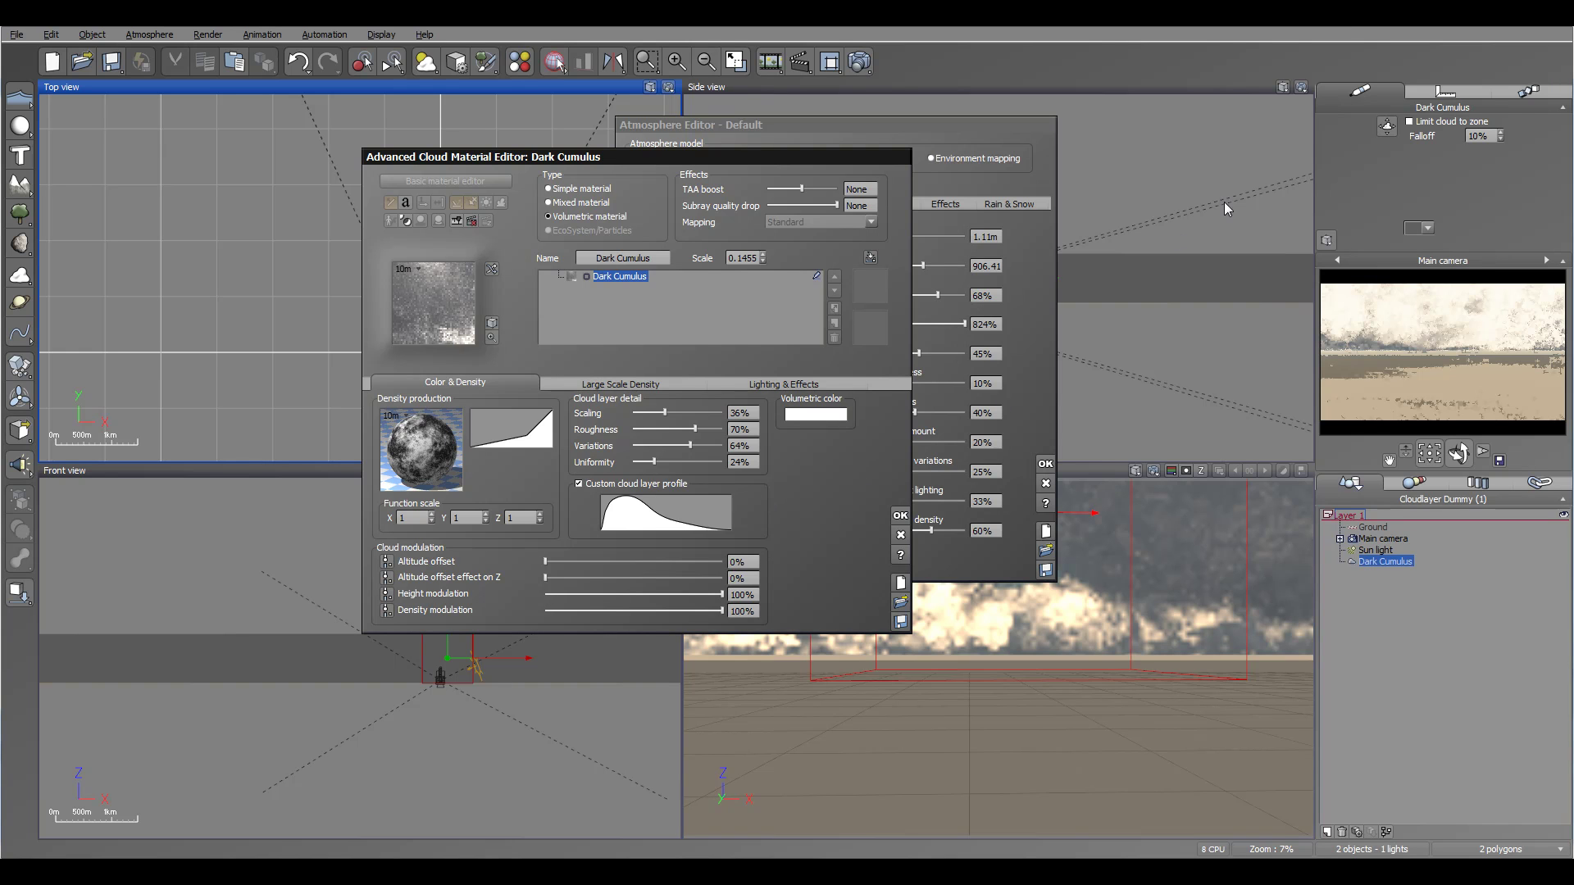
click(813, 414)
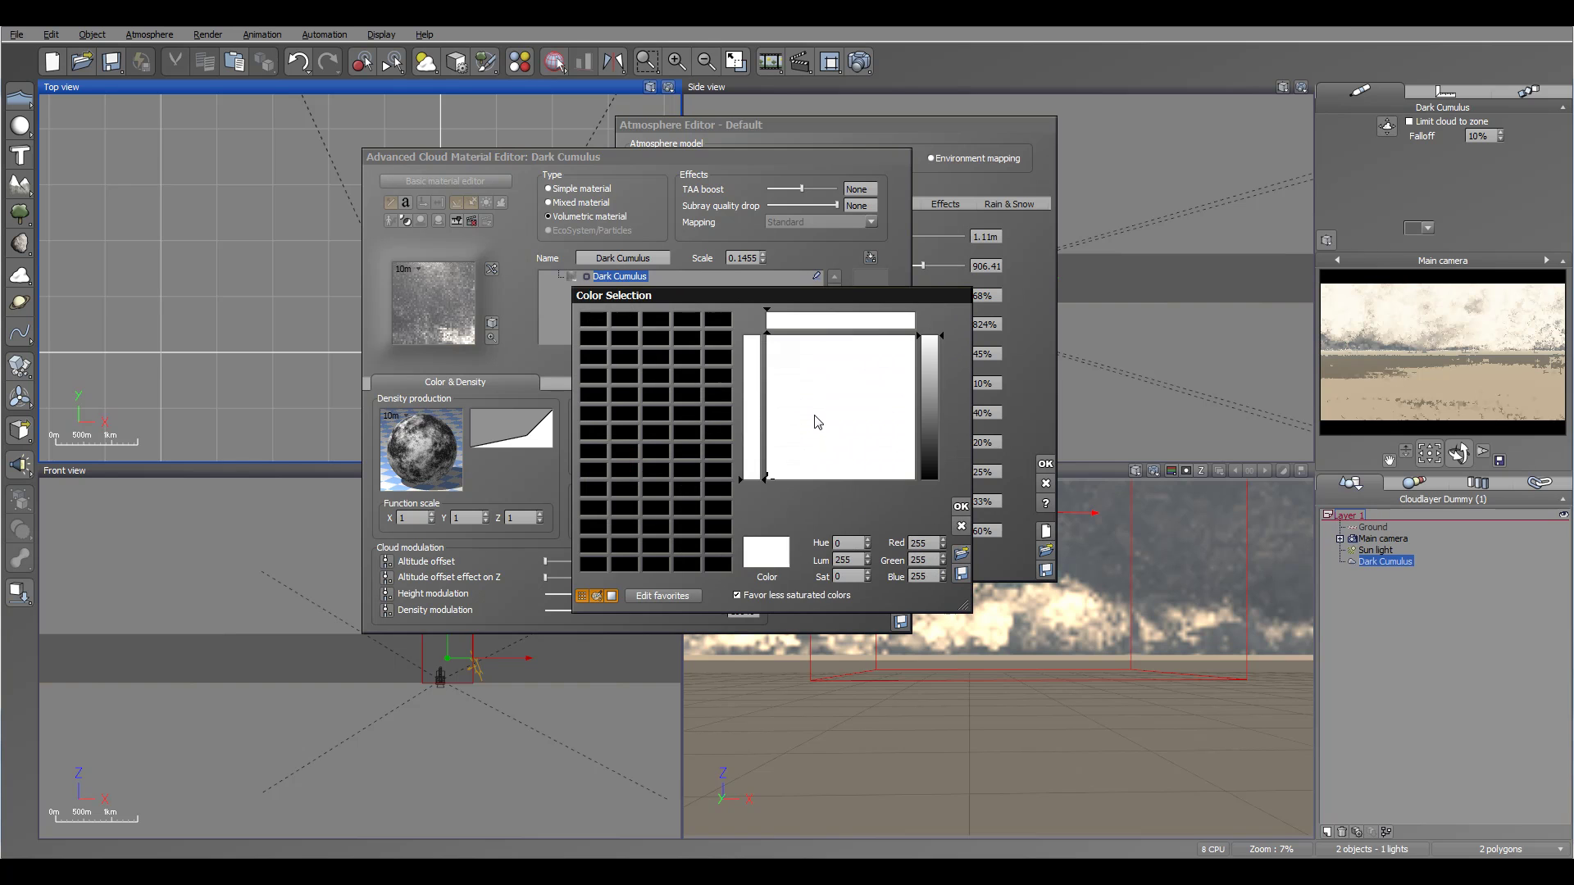
click(928, 378)
click(850, 456)
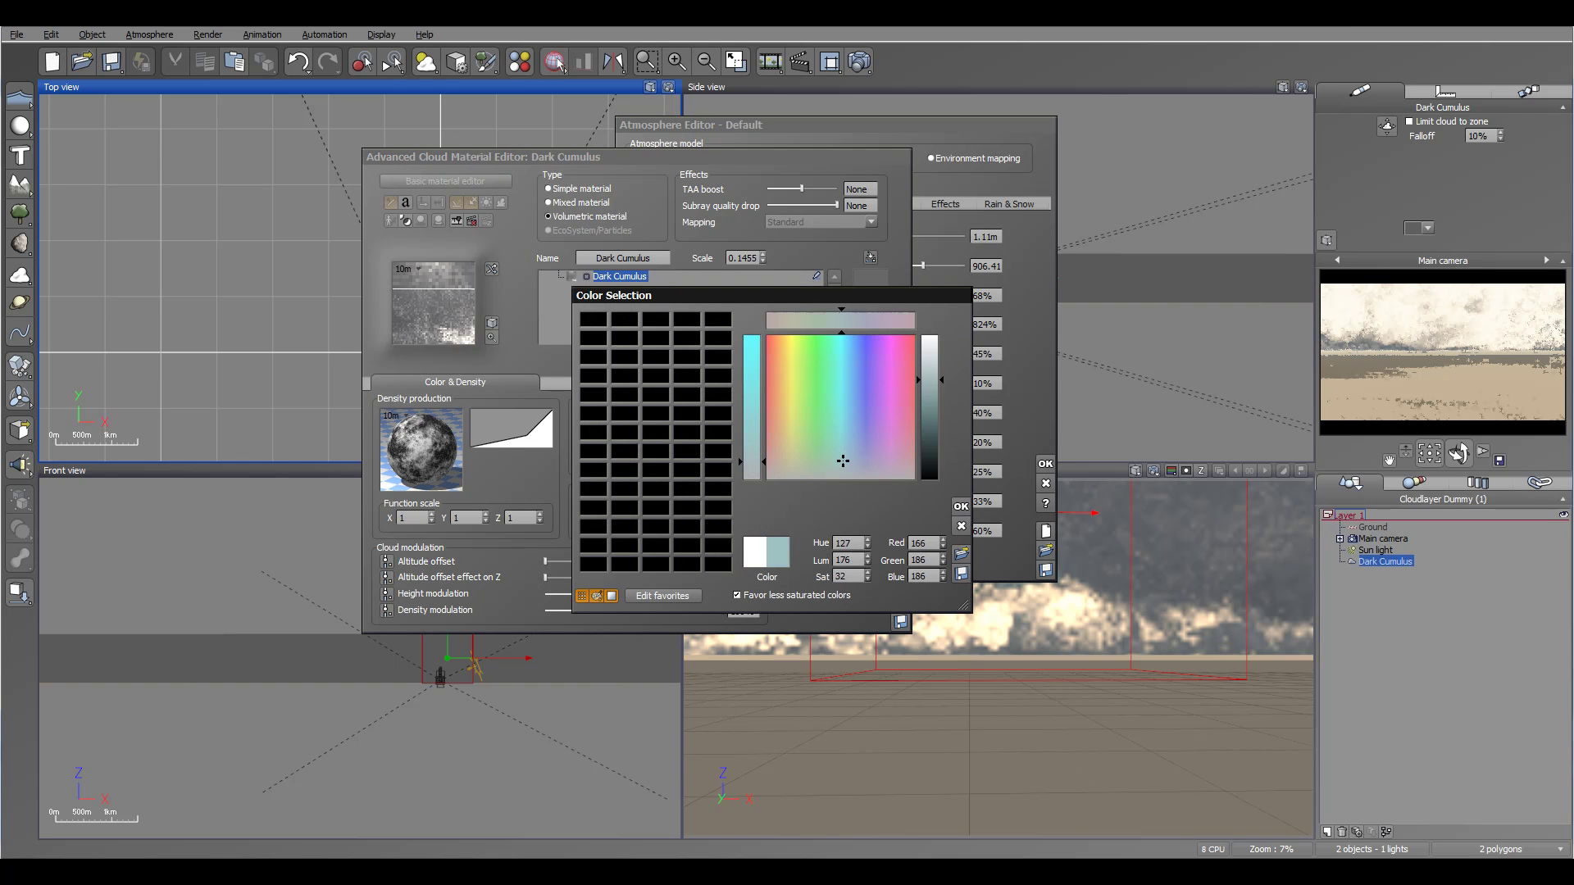
click(961, 506)
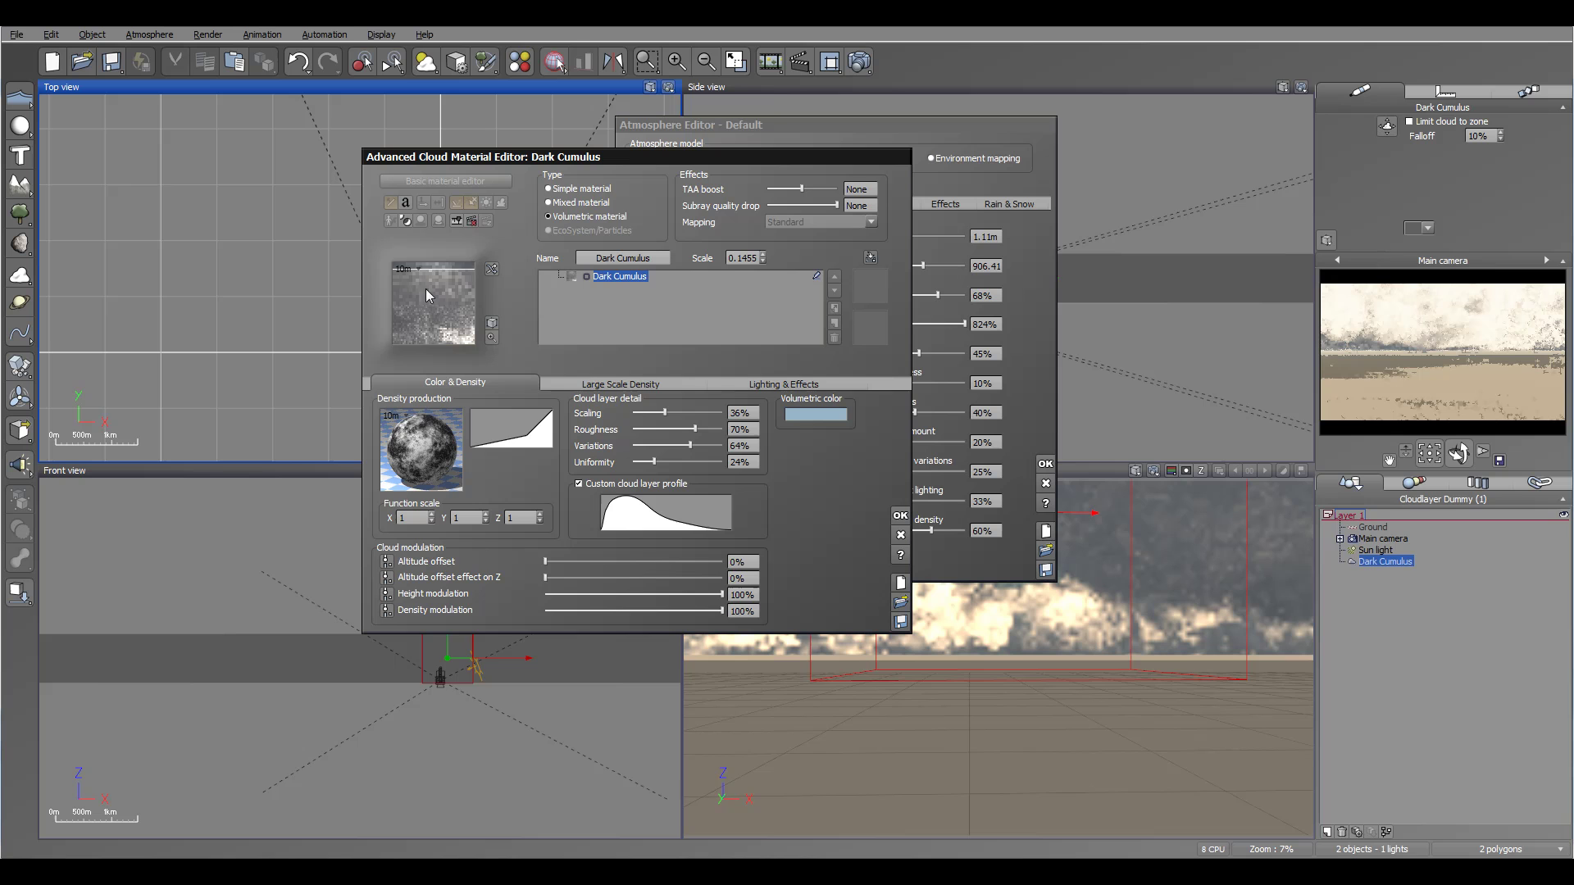
Show the material's large scale density settings and try the planetary cloud density map option, leaving it switched off
click(574, 382)
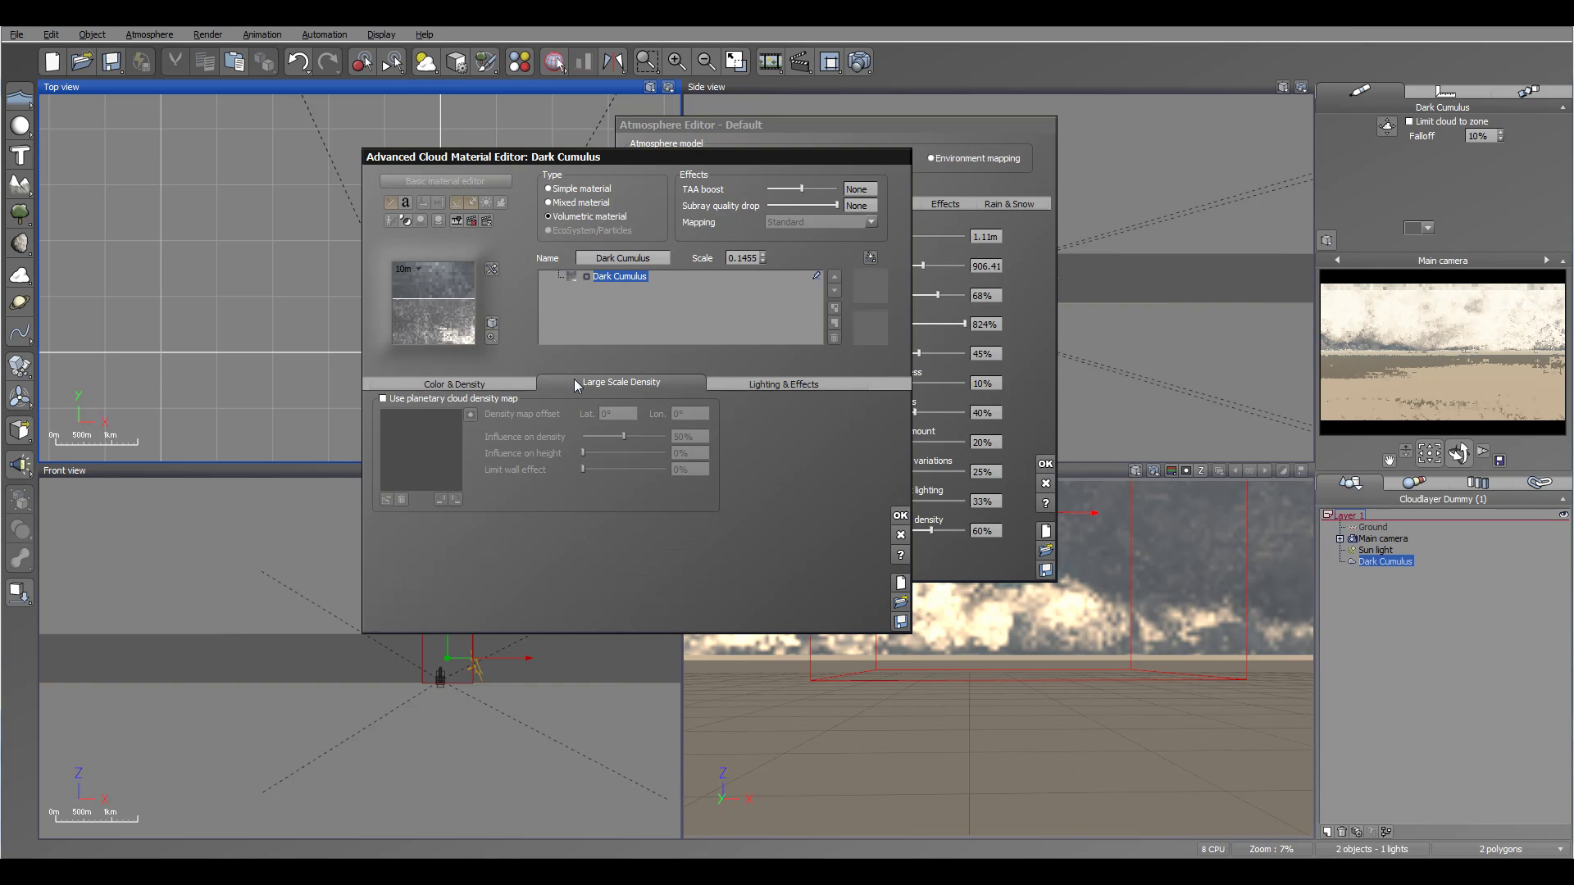
click(477, 385)
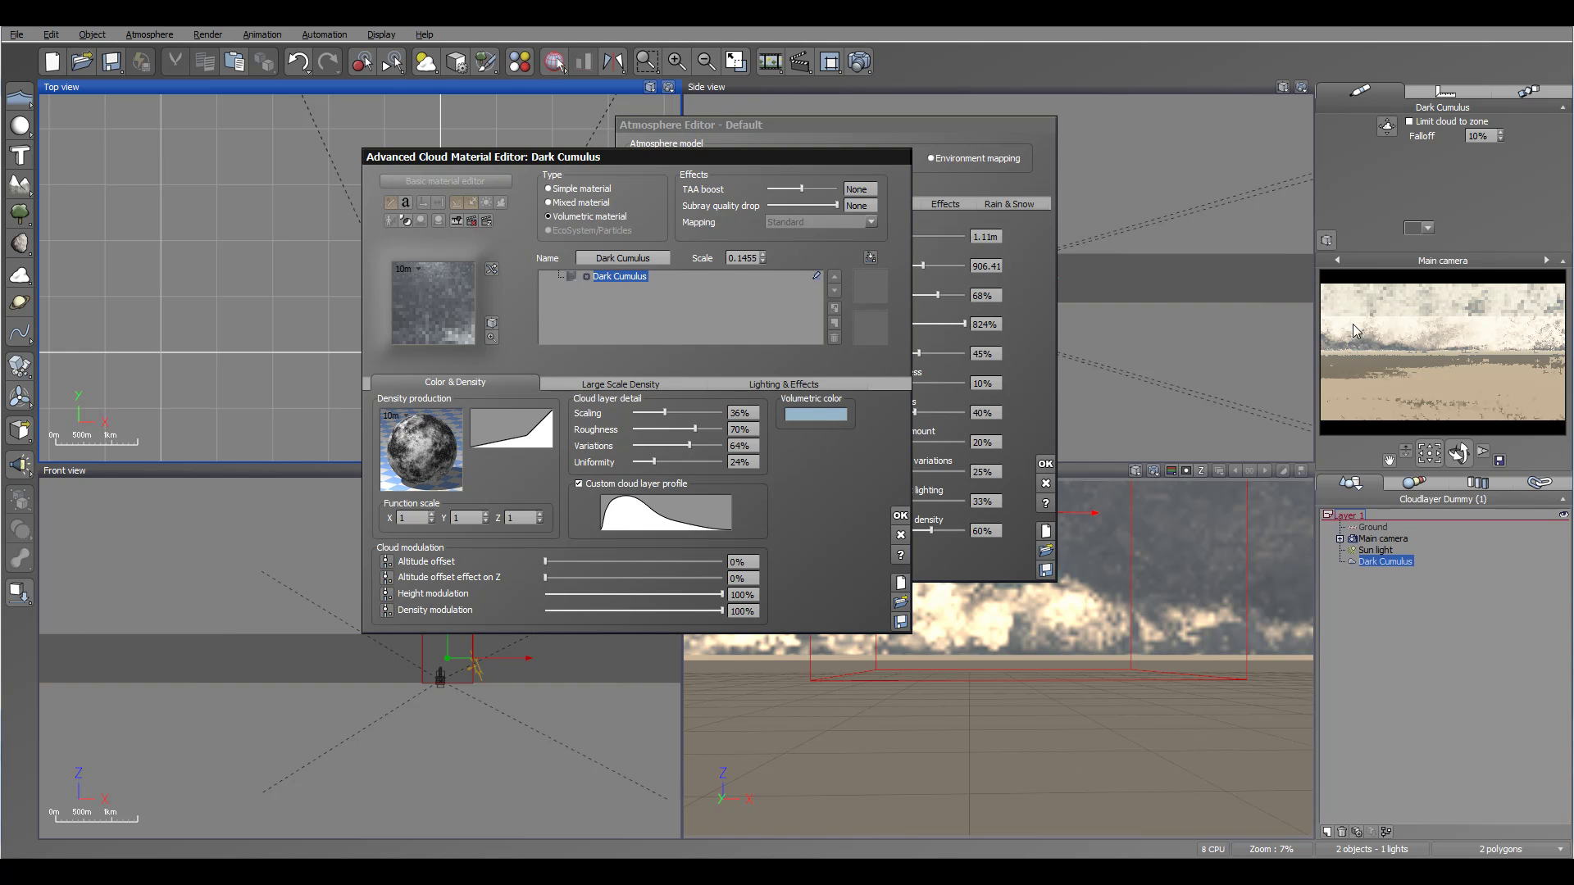
click(571, 382)
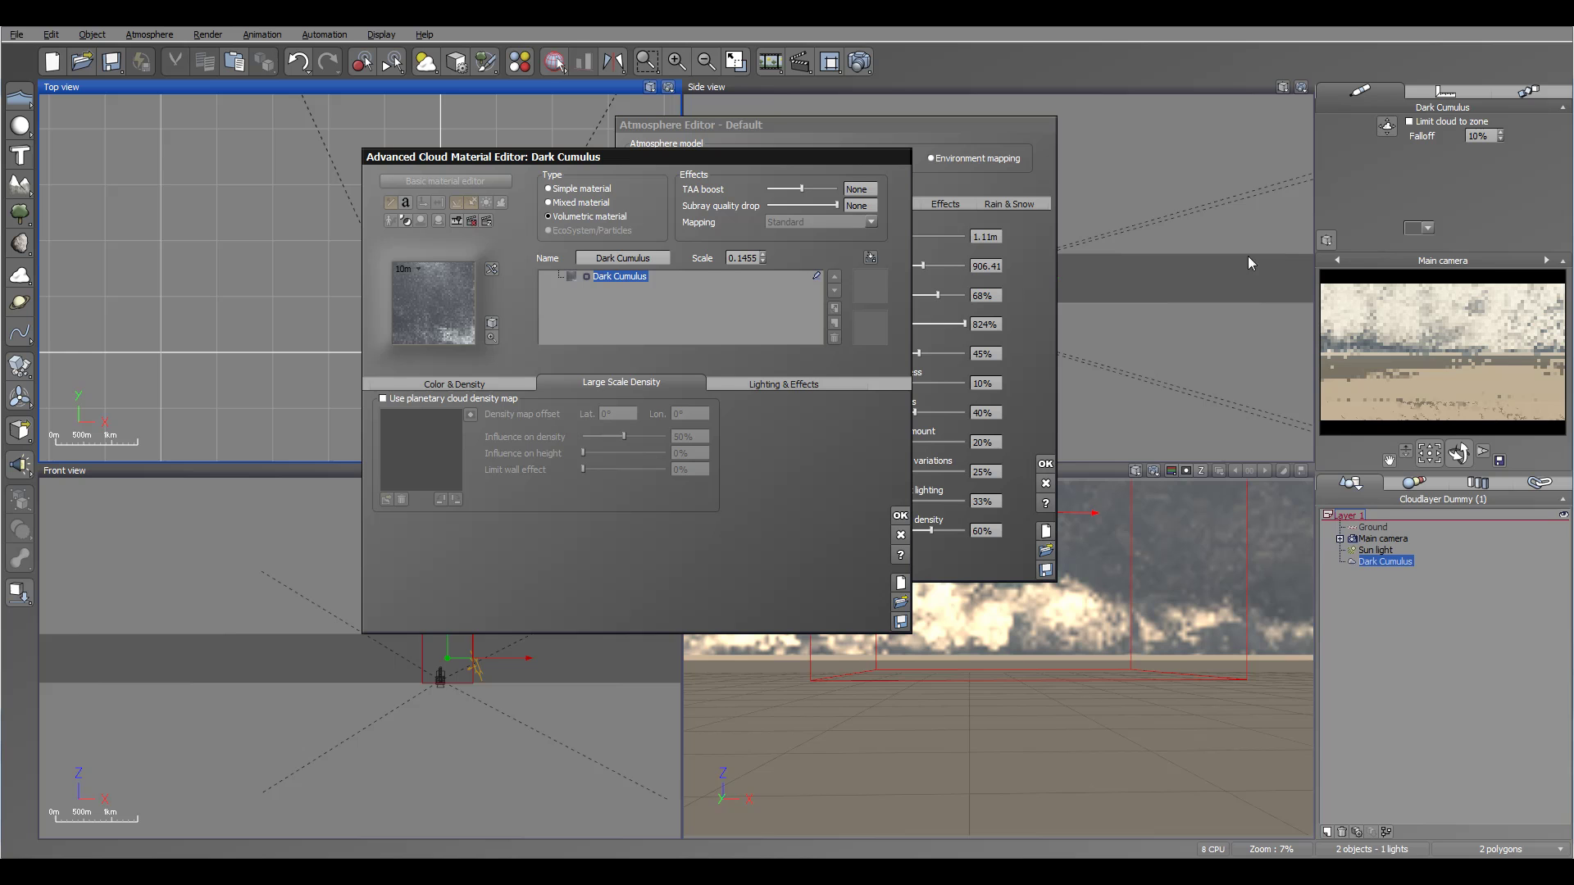
click(414, 404)
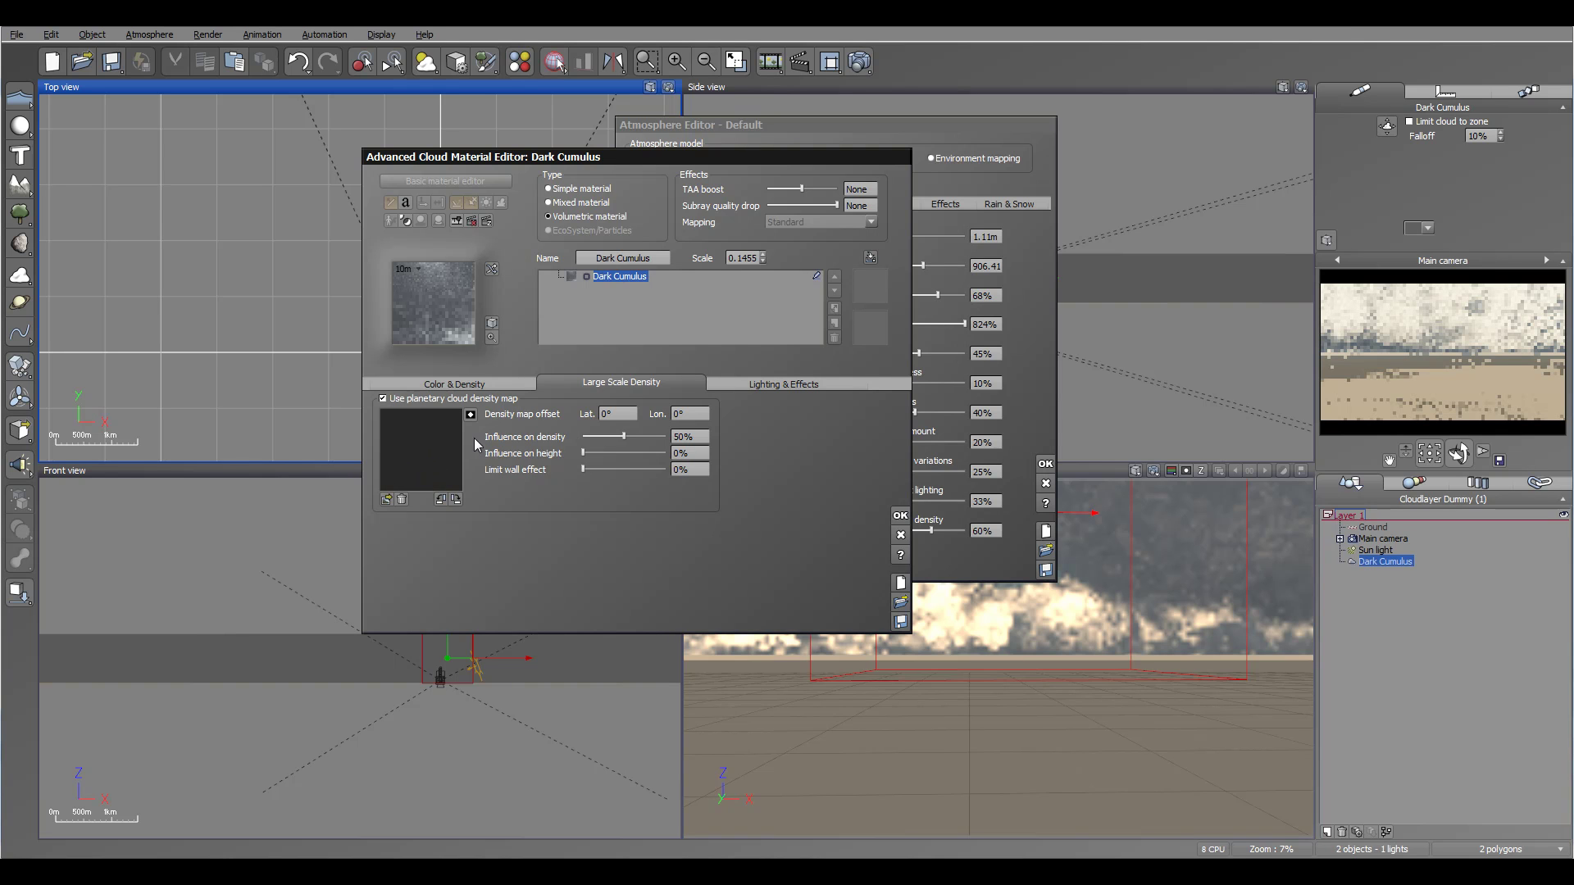
click(382, 399)
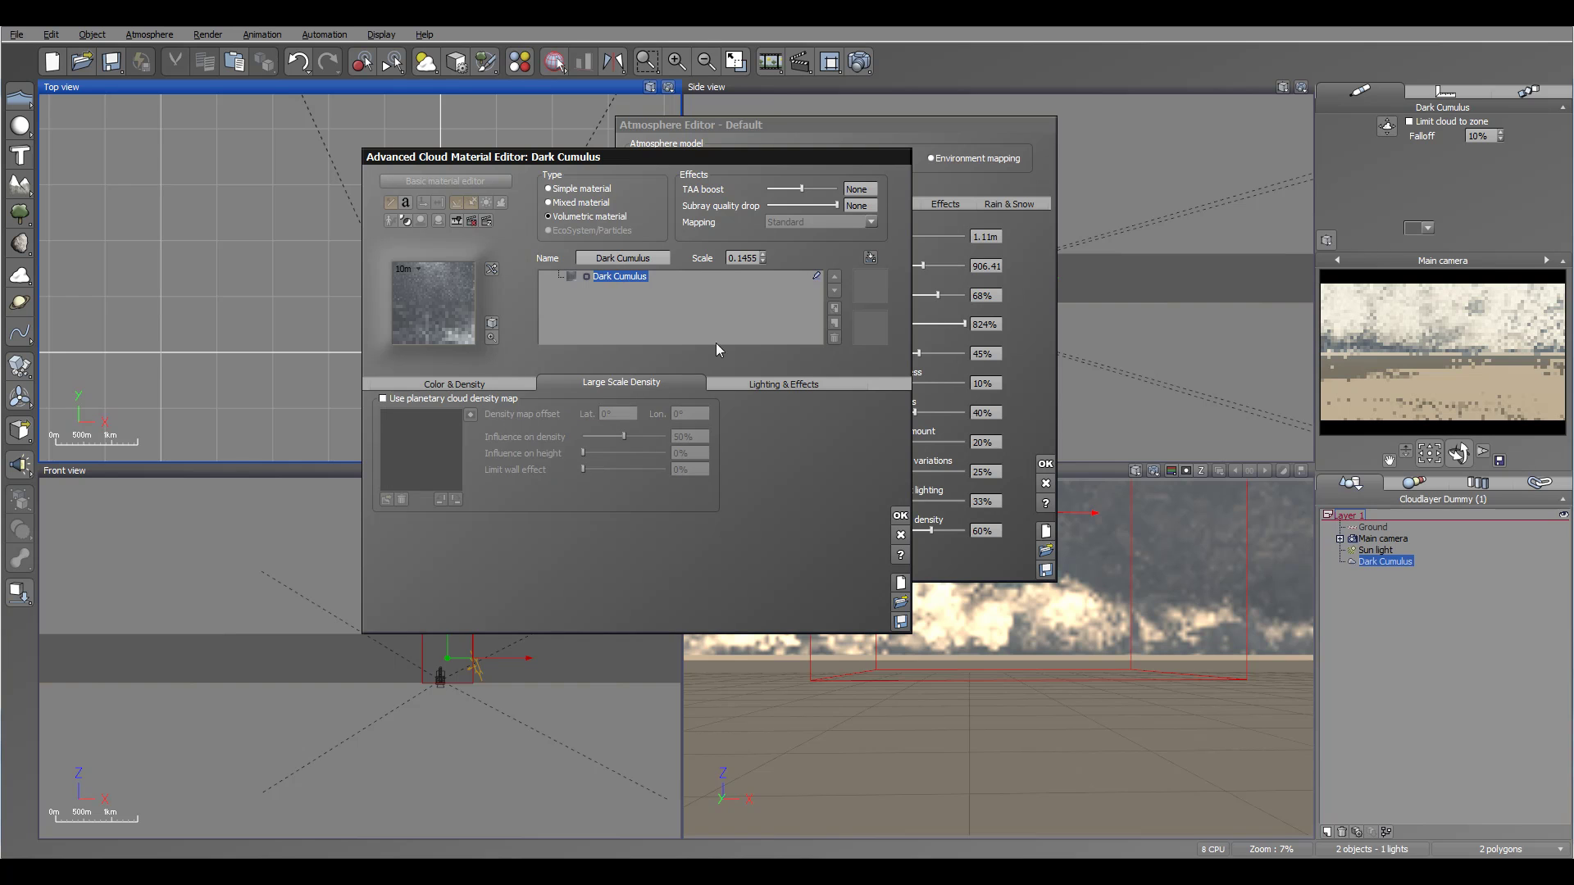
Set the forced ambient color in the material's lighting settings to a muted red and accept the cloud material
click(759, 386)
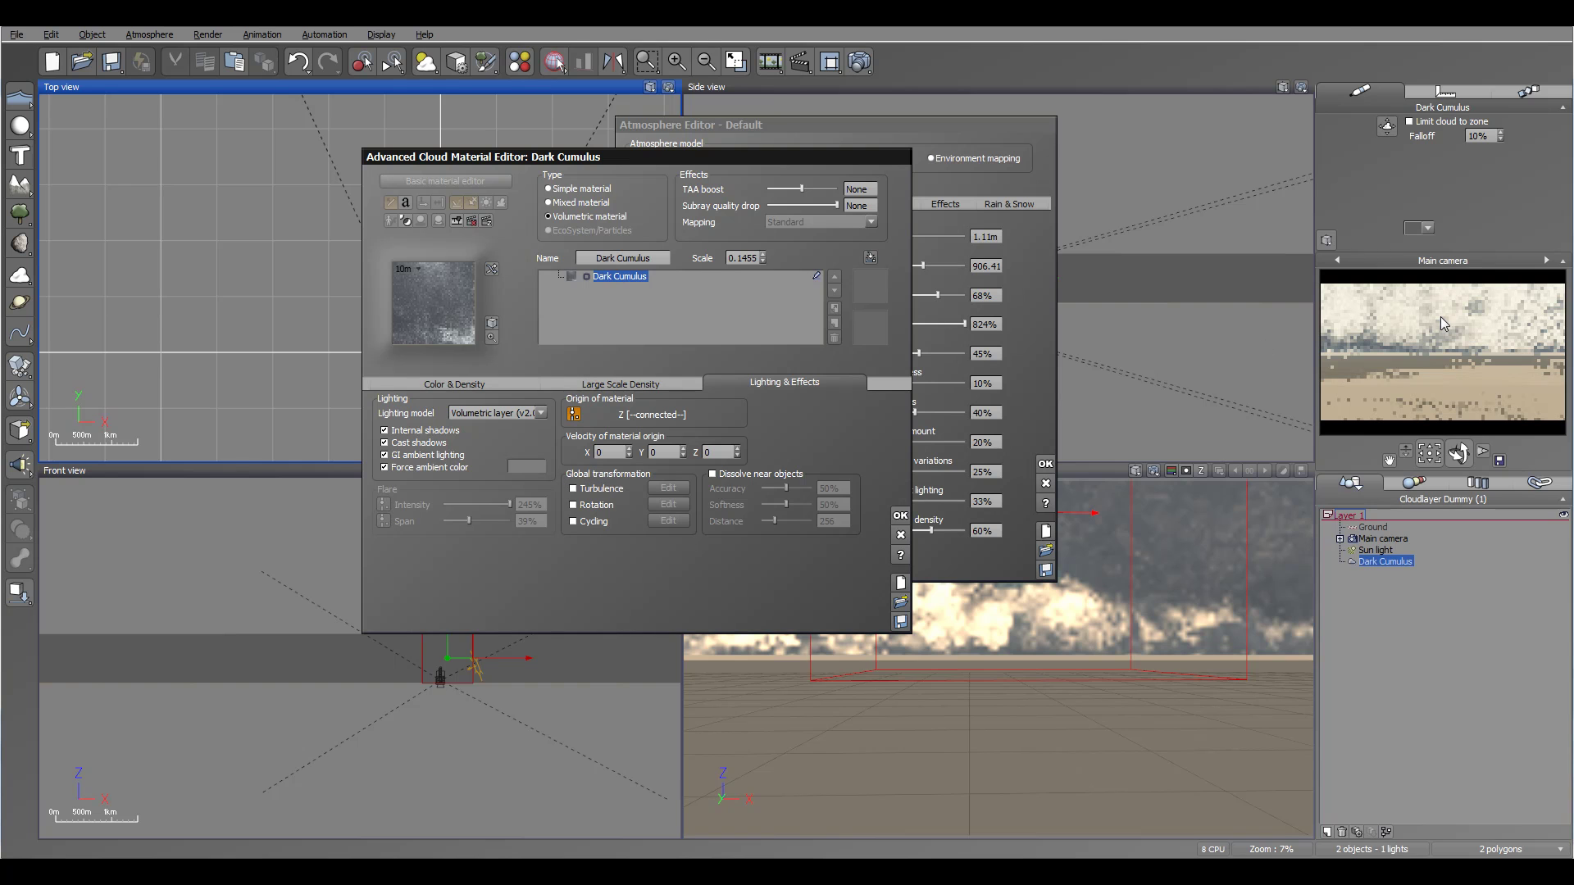
right_click(534, 468)
click(564, 478)
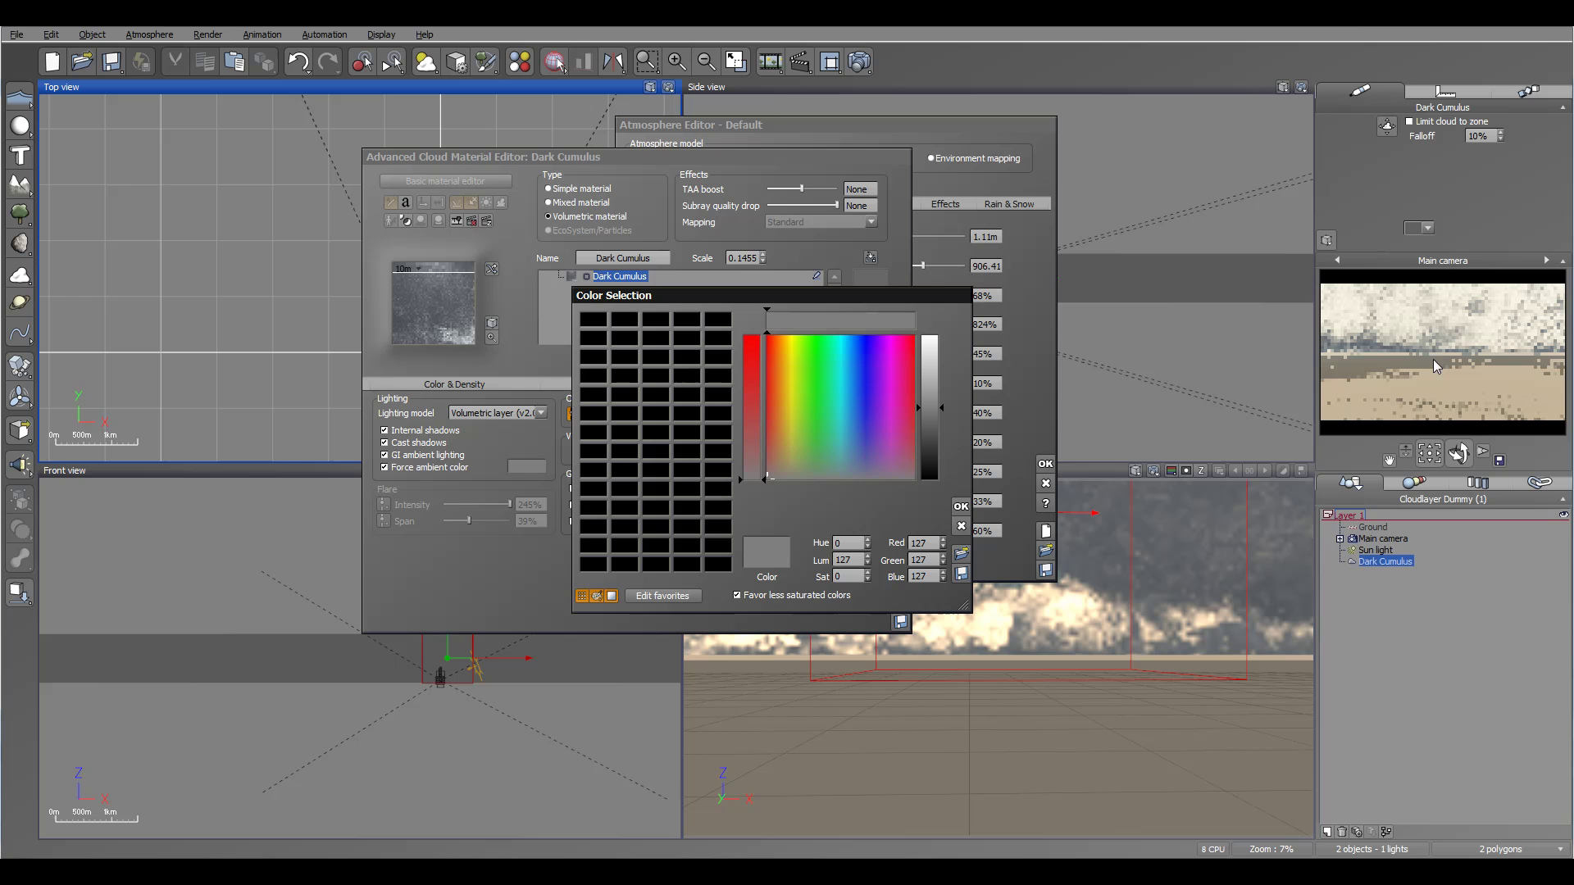
click(769, 450)
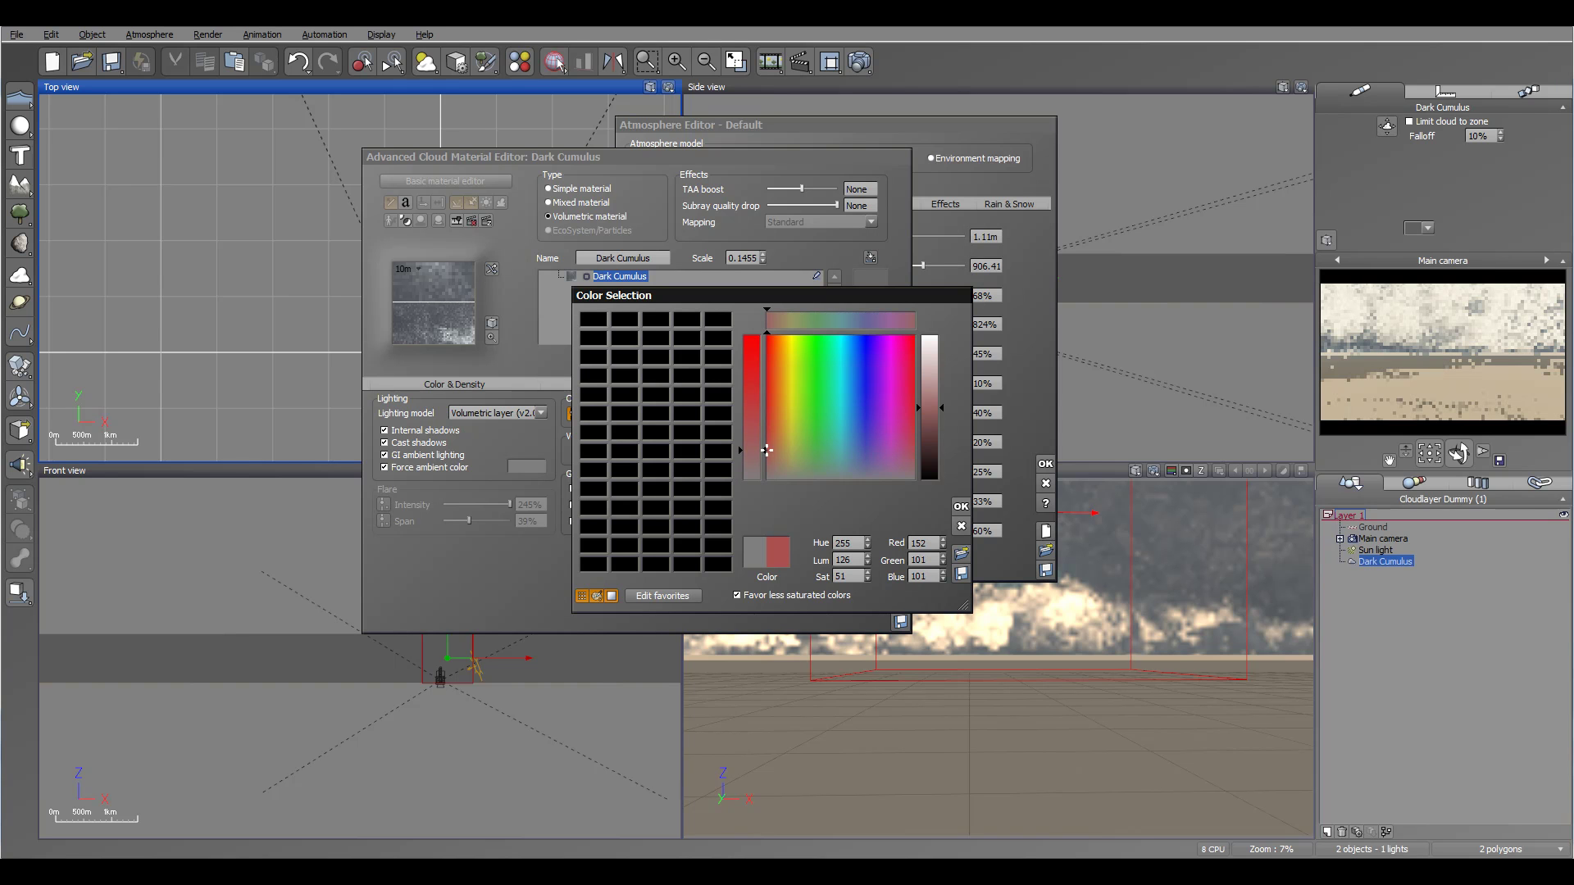
click(961, 508)
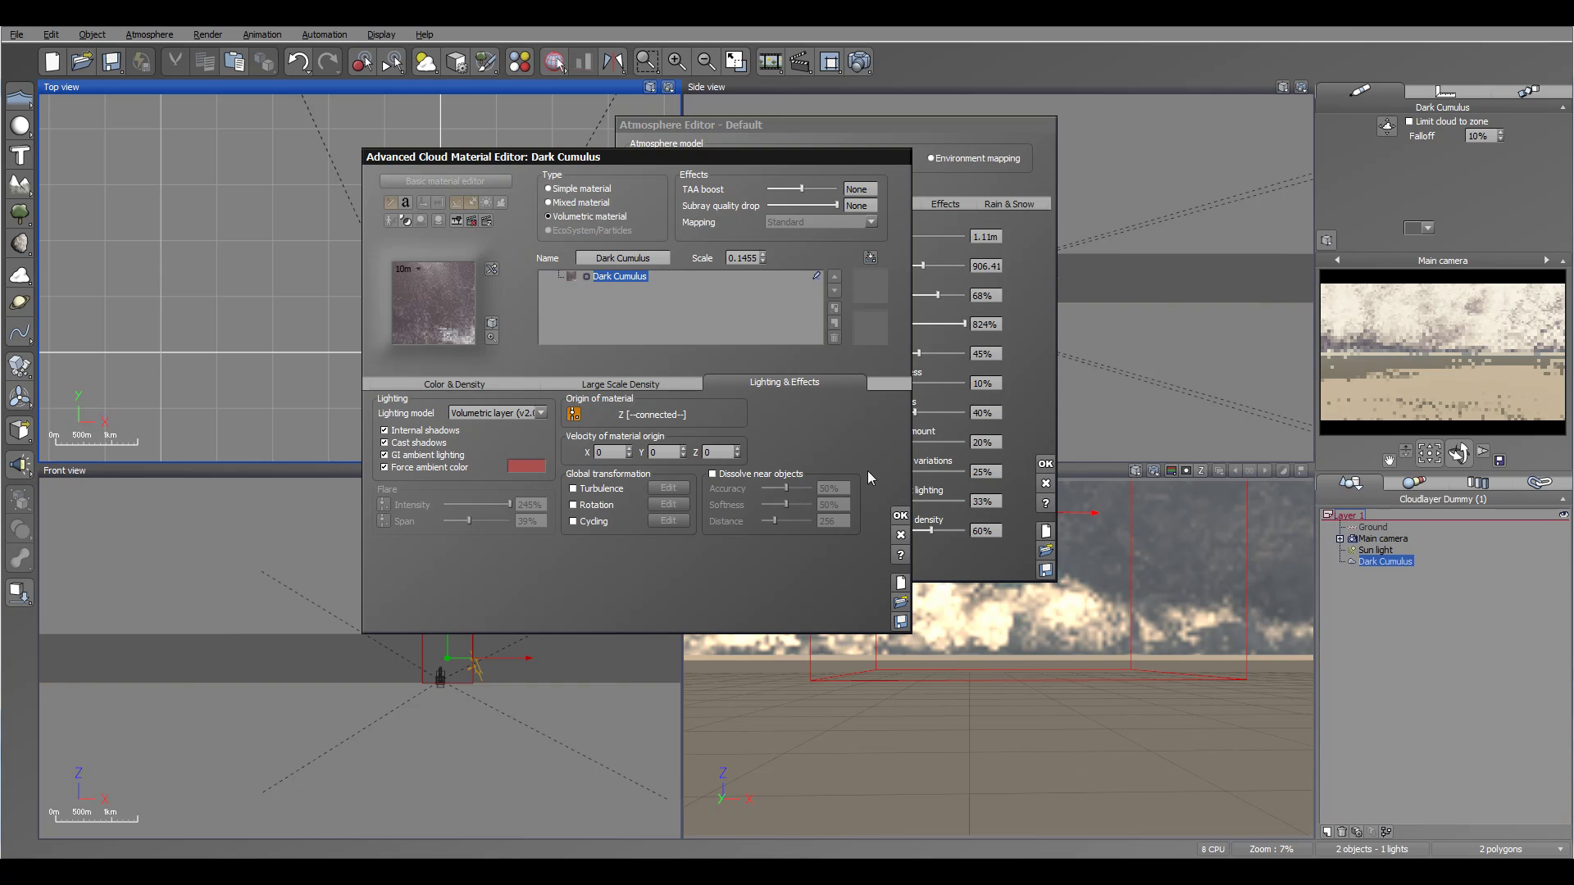
drag(782, 154, 688, 147)
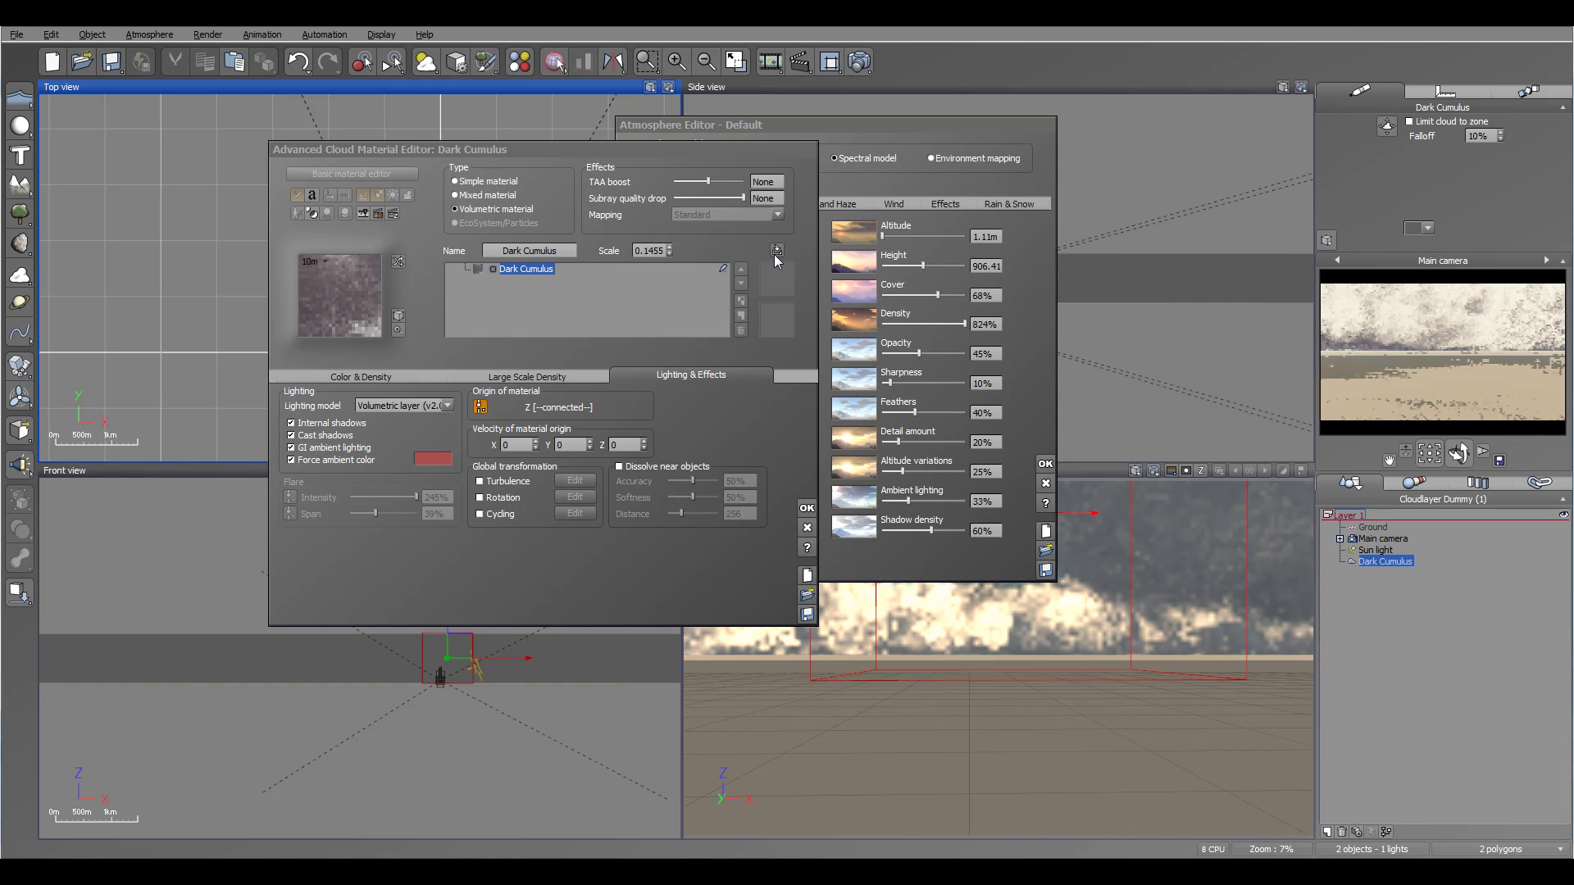
click(807, 509)
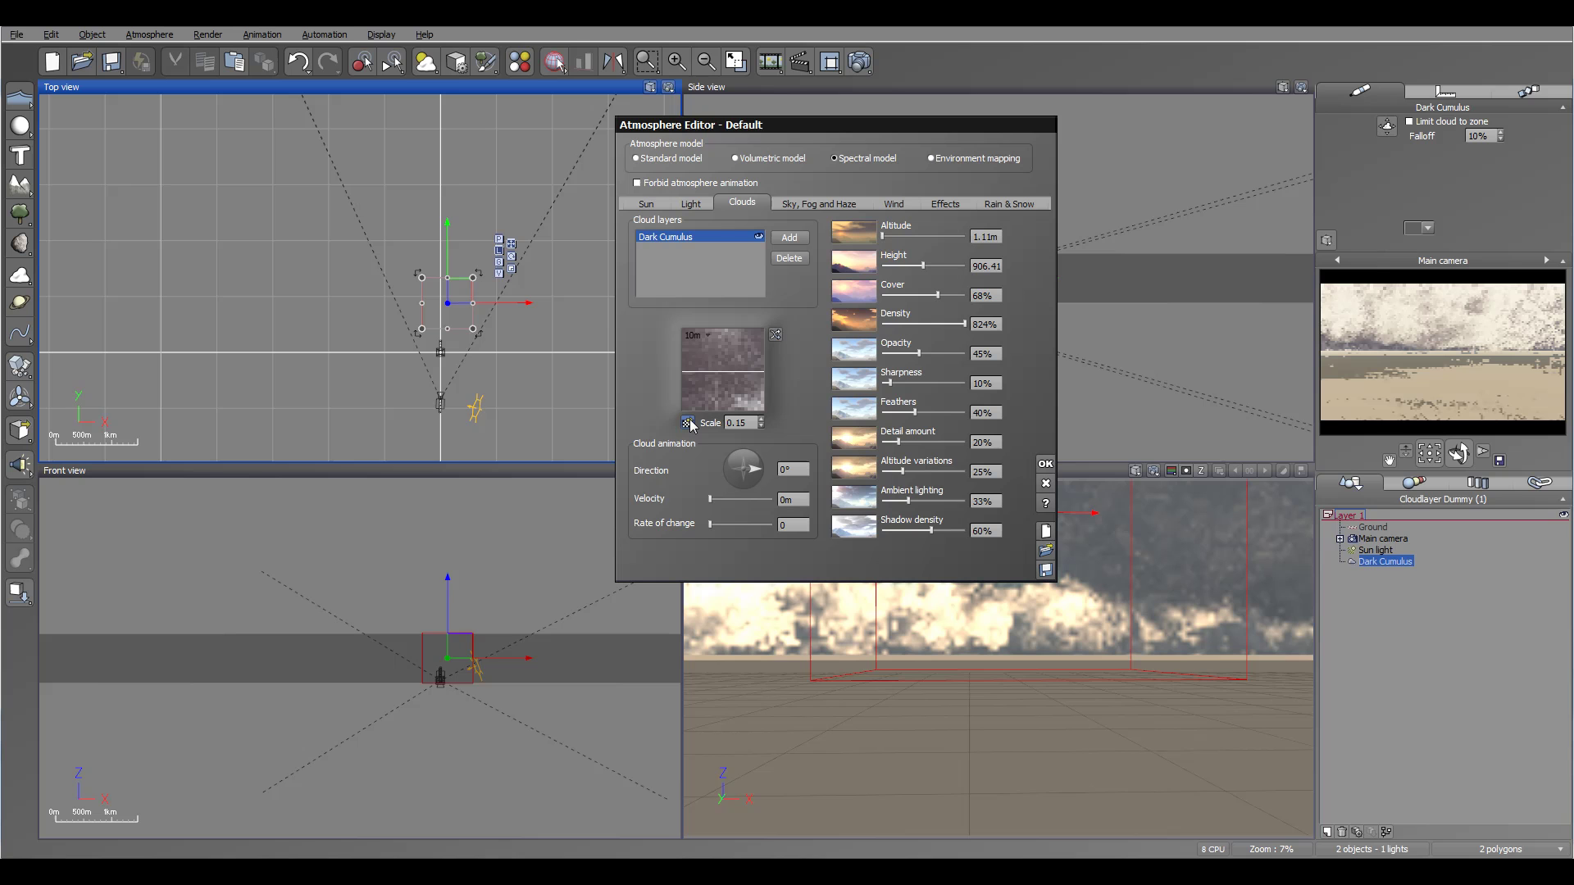
Look at the Spectral 2 material collection for the cloud layer and leave it without choosing another material
click(749, 422)
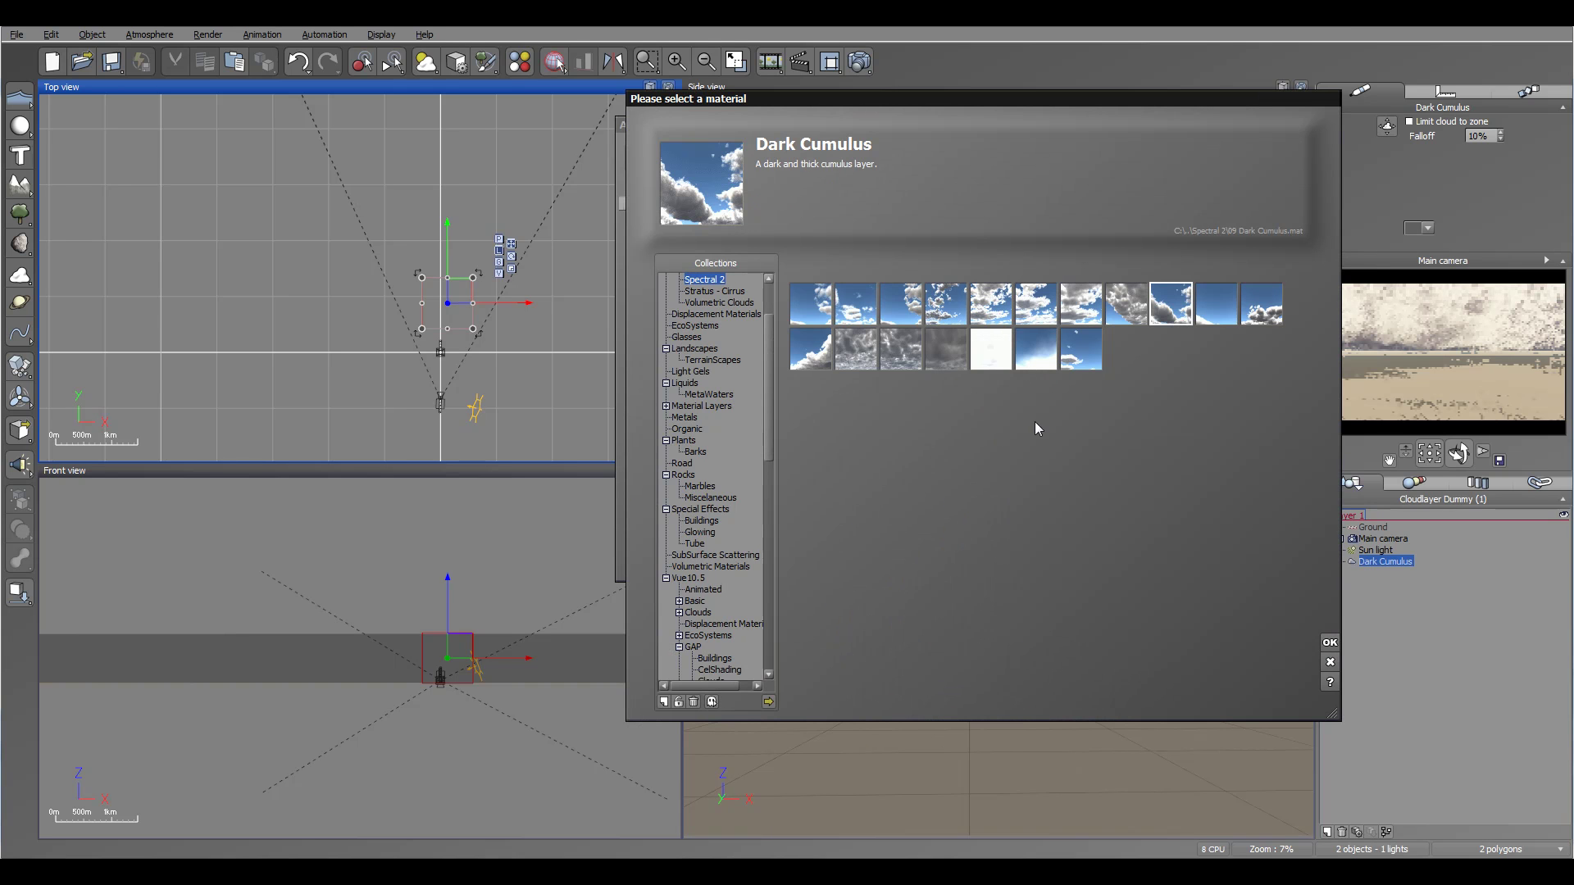
click(1332, 662)
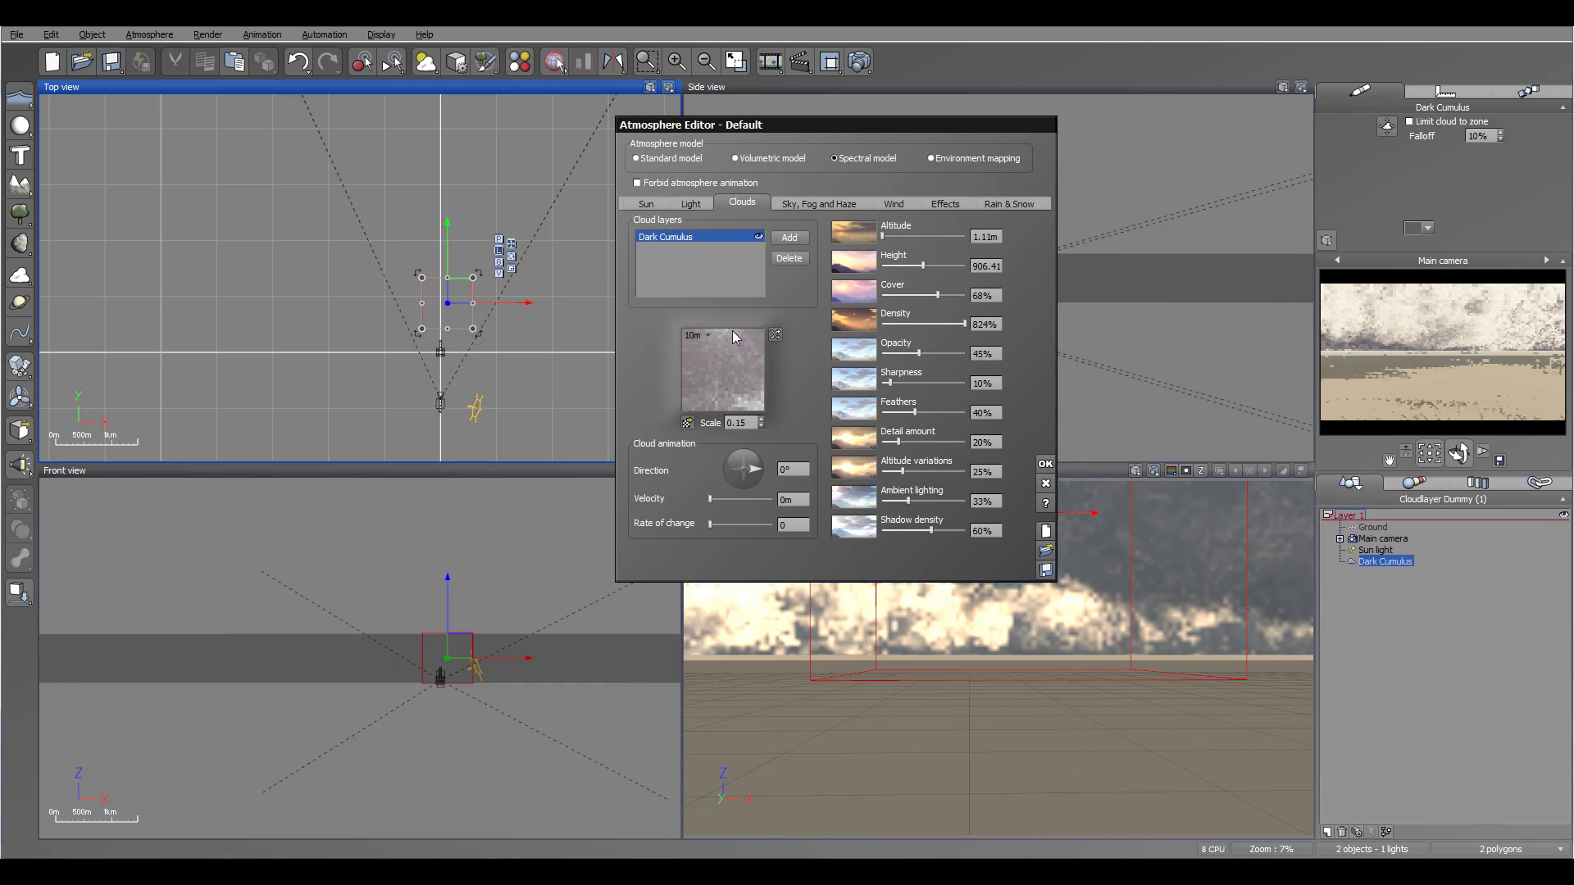
right_click(708, 367)
click(741, 380)
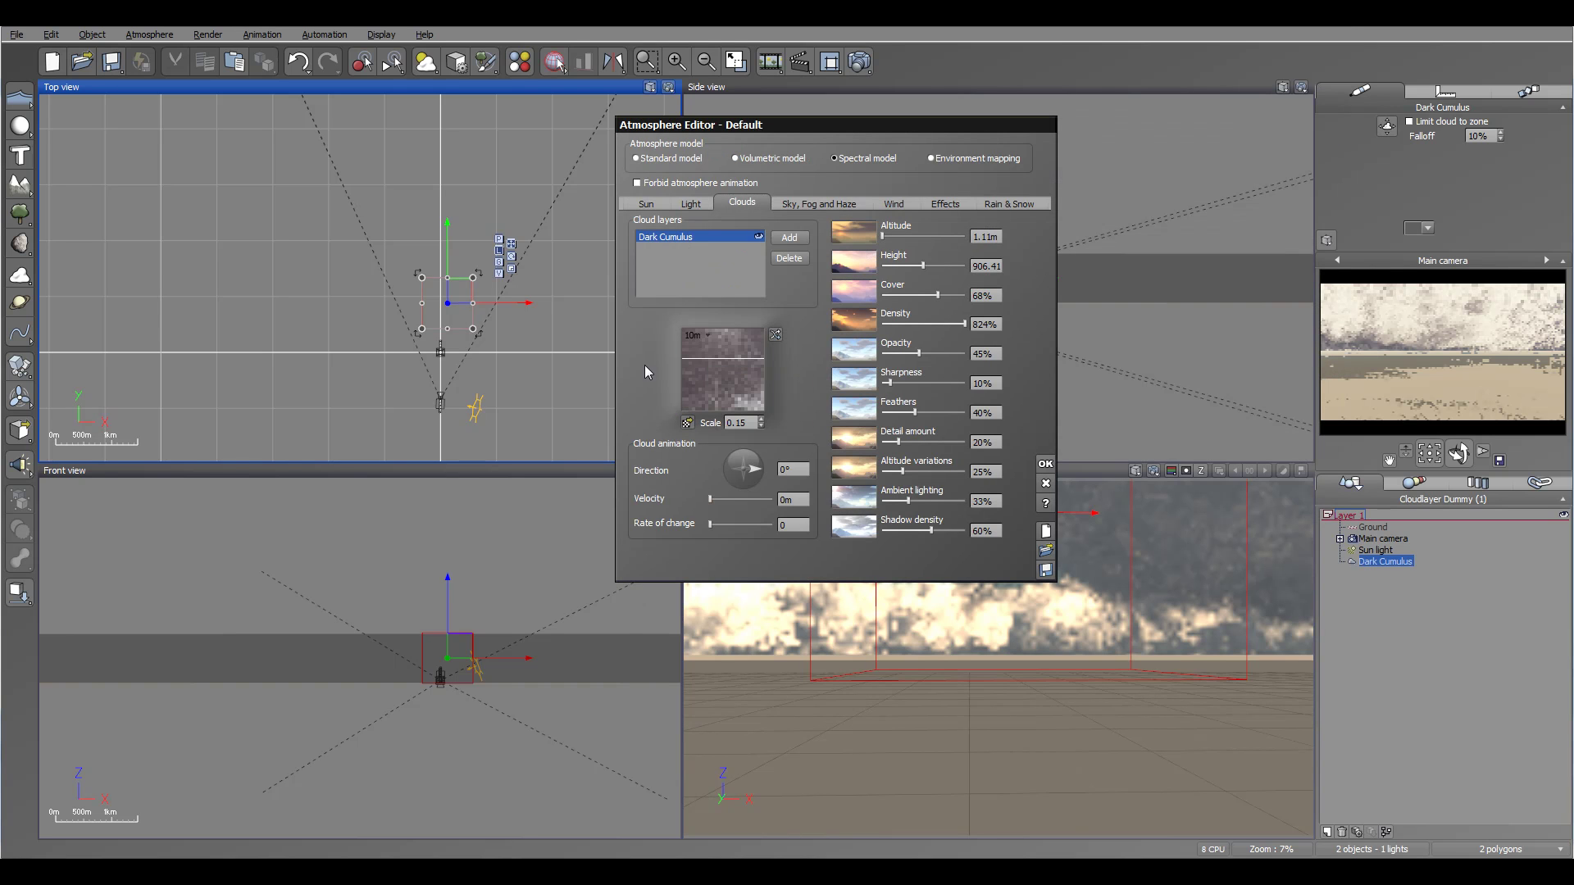
Randomize the Dark Cumulus cloud pattern twice and move the Atmosphere Editor clear of the side view
click(775, 336)
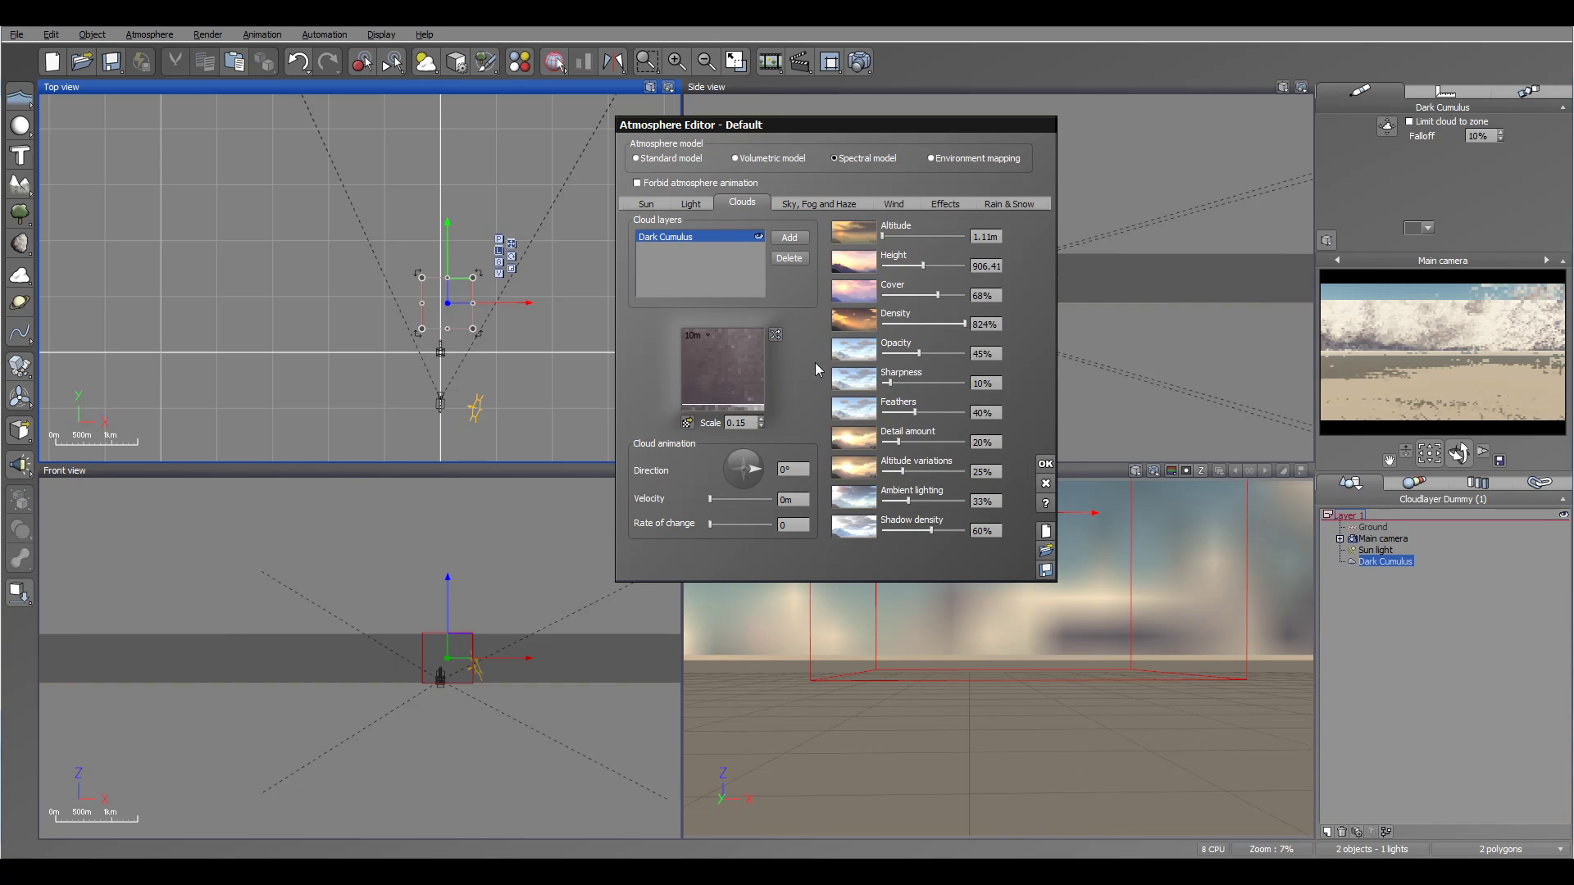
click(778, 335)
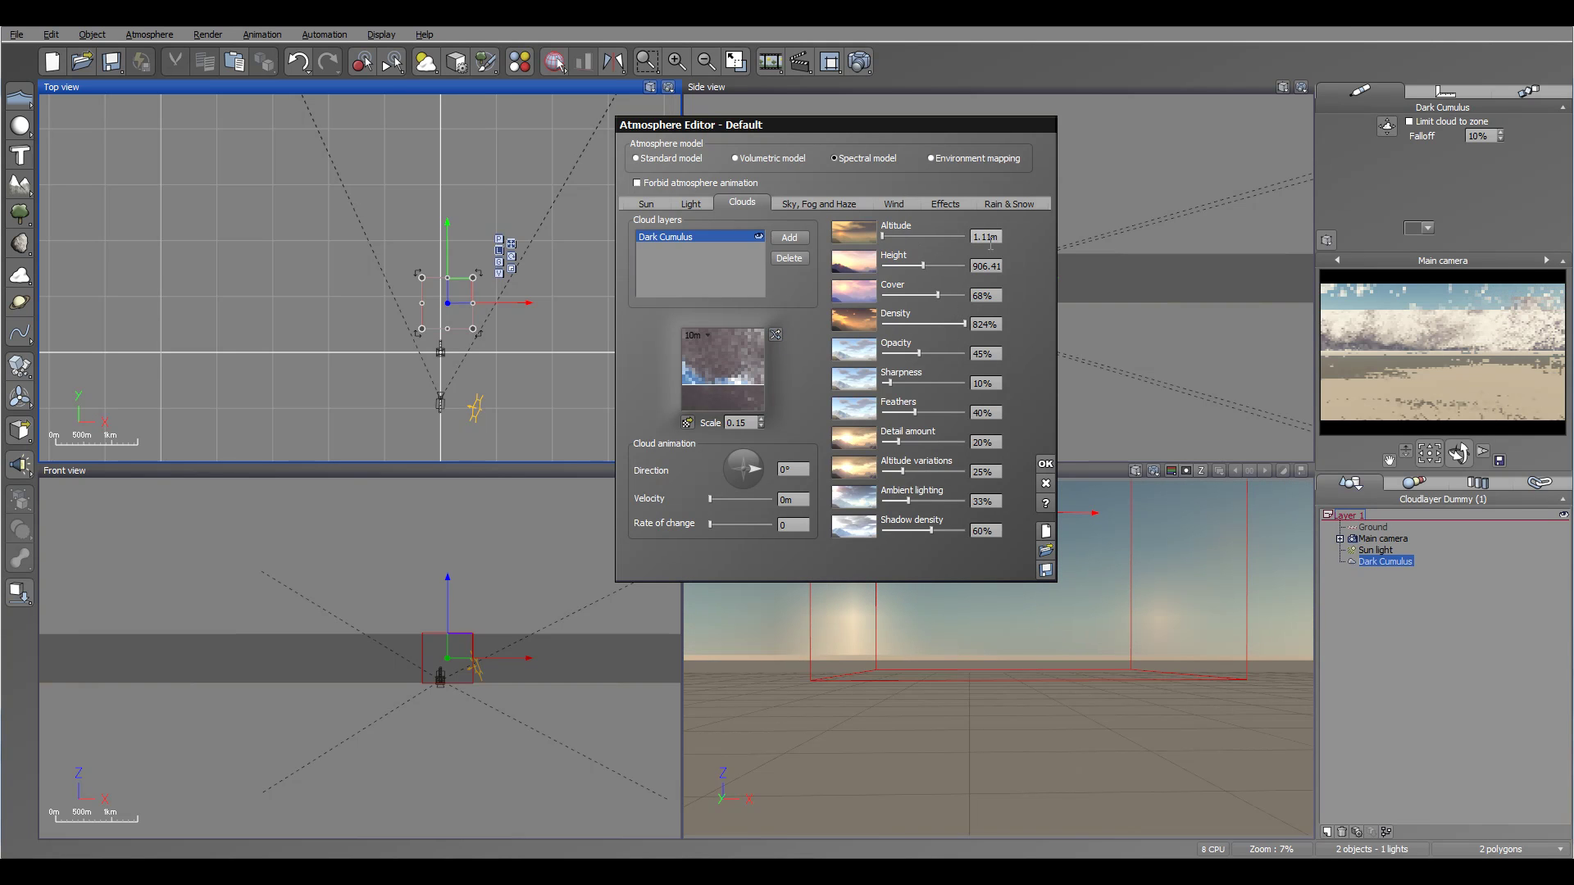
drag(921, 121, 531, 151)
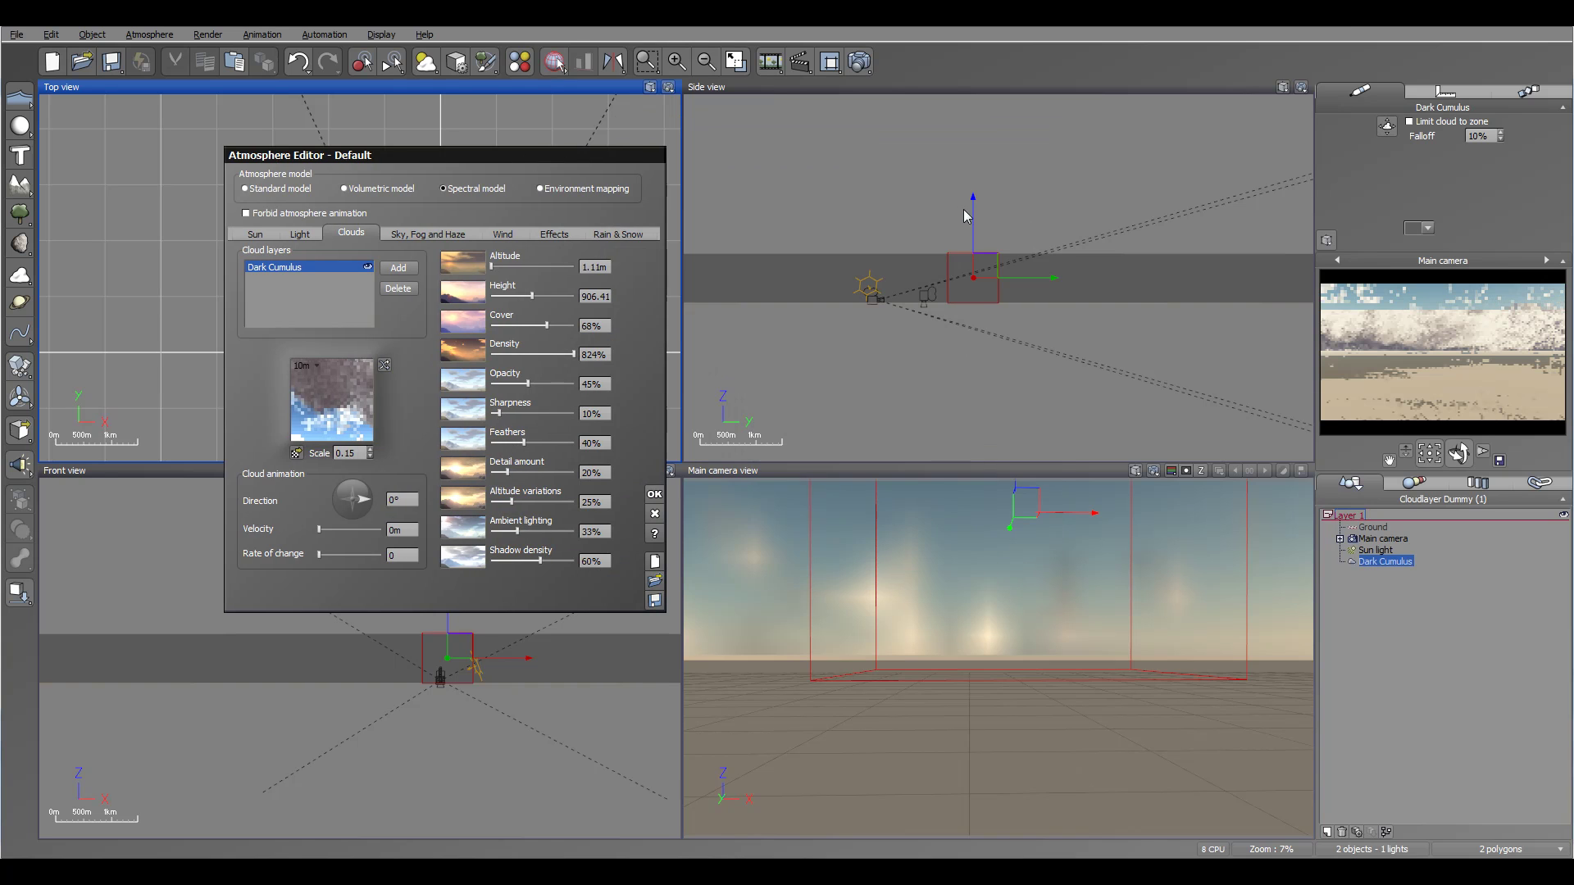
Raise the Dark Cumulus layer to an altitude of 1 km and thicken it to a height of 1.7 km
click(989, 115)
drag(989, 115, 989, 197)
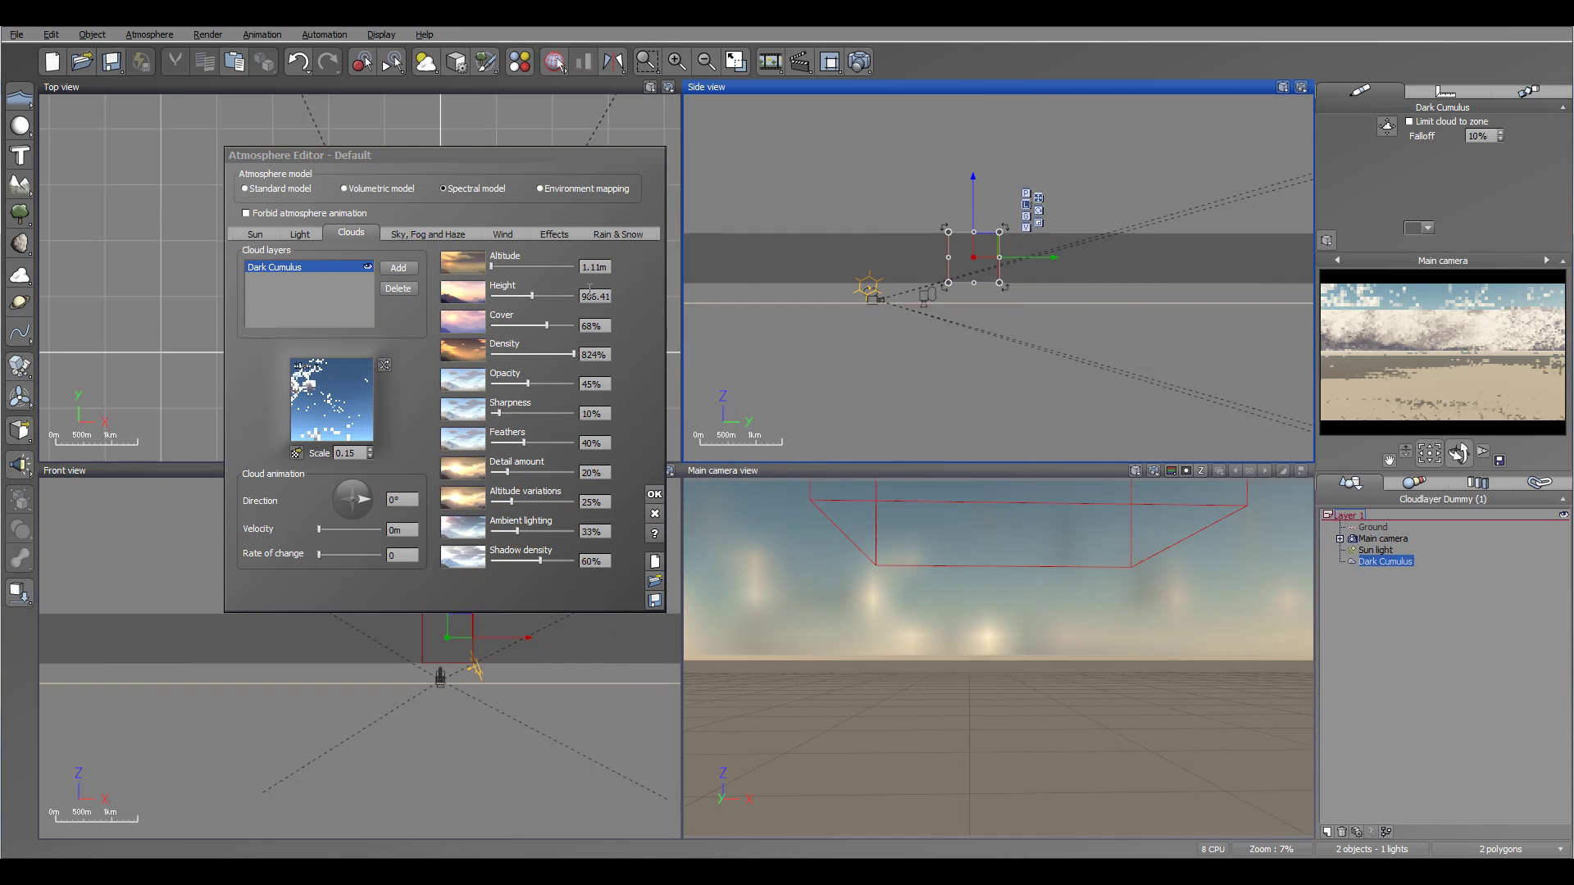
drag(514, 260, 491, 264)
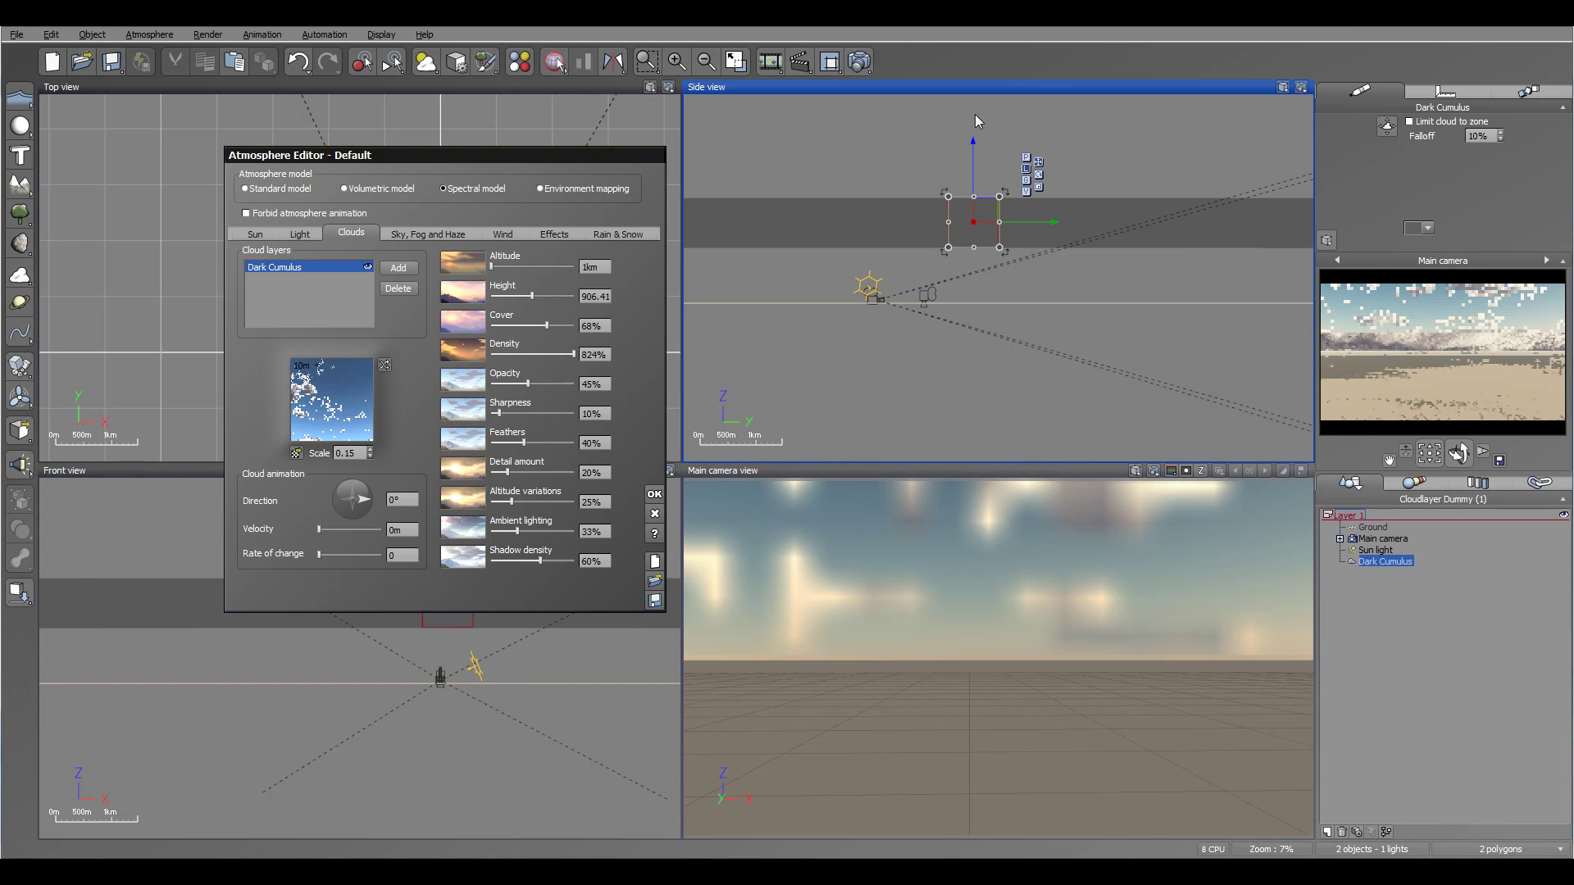
drag(537, 294, 512, 294)
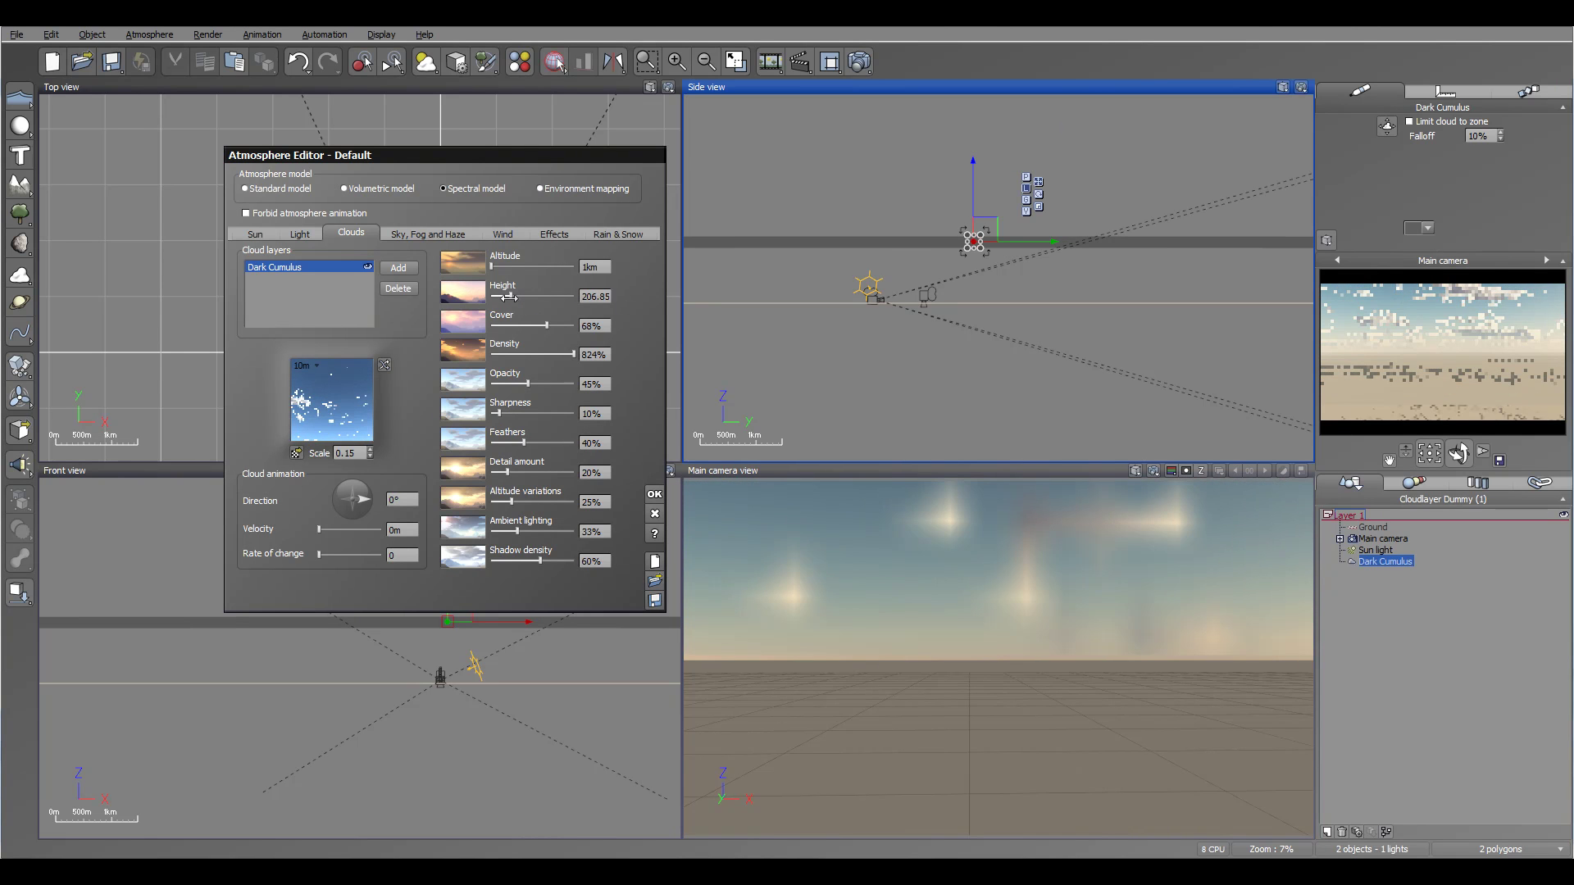
drag(511, 294, 542, 295)
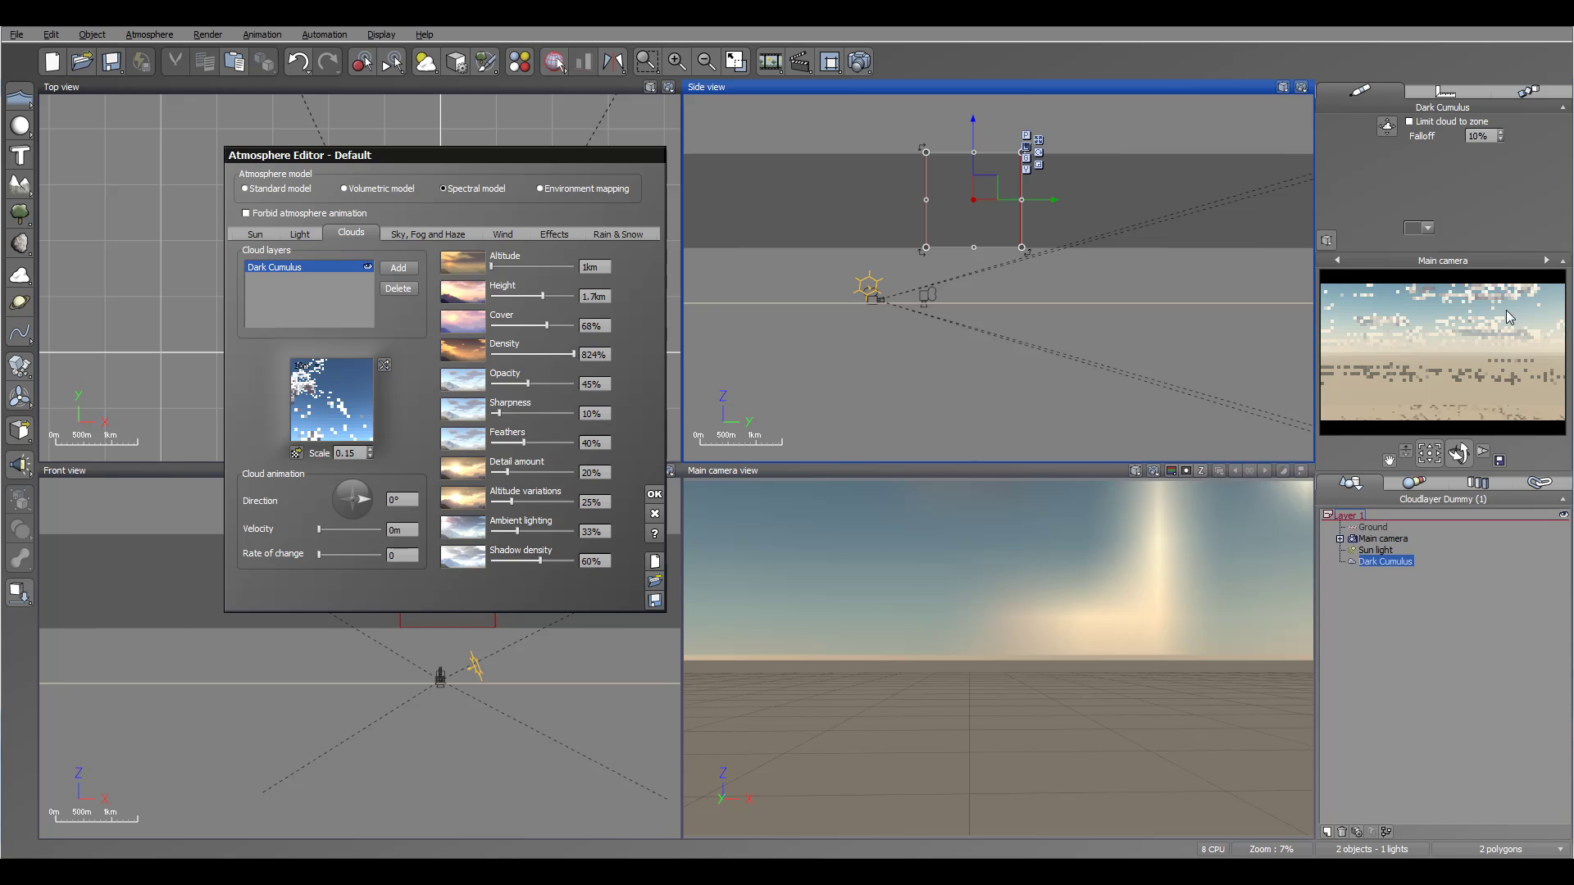
Set the cloud layer's cover to 79% and try to enter a density of 800%
drag(569, 319, 578, 319)
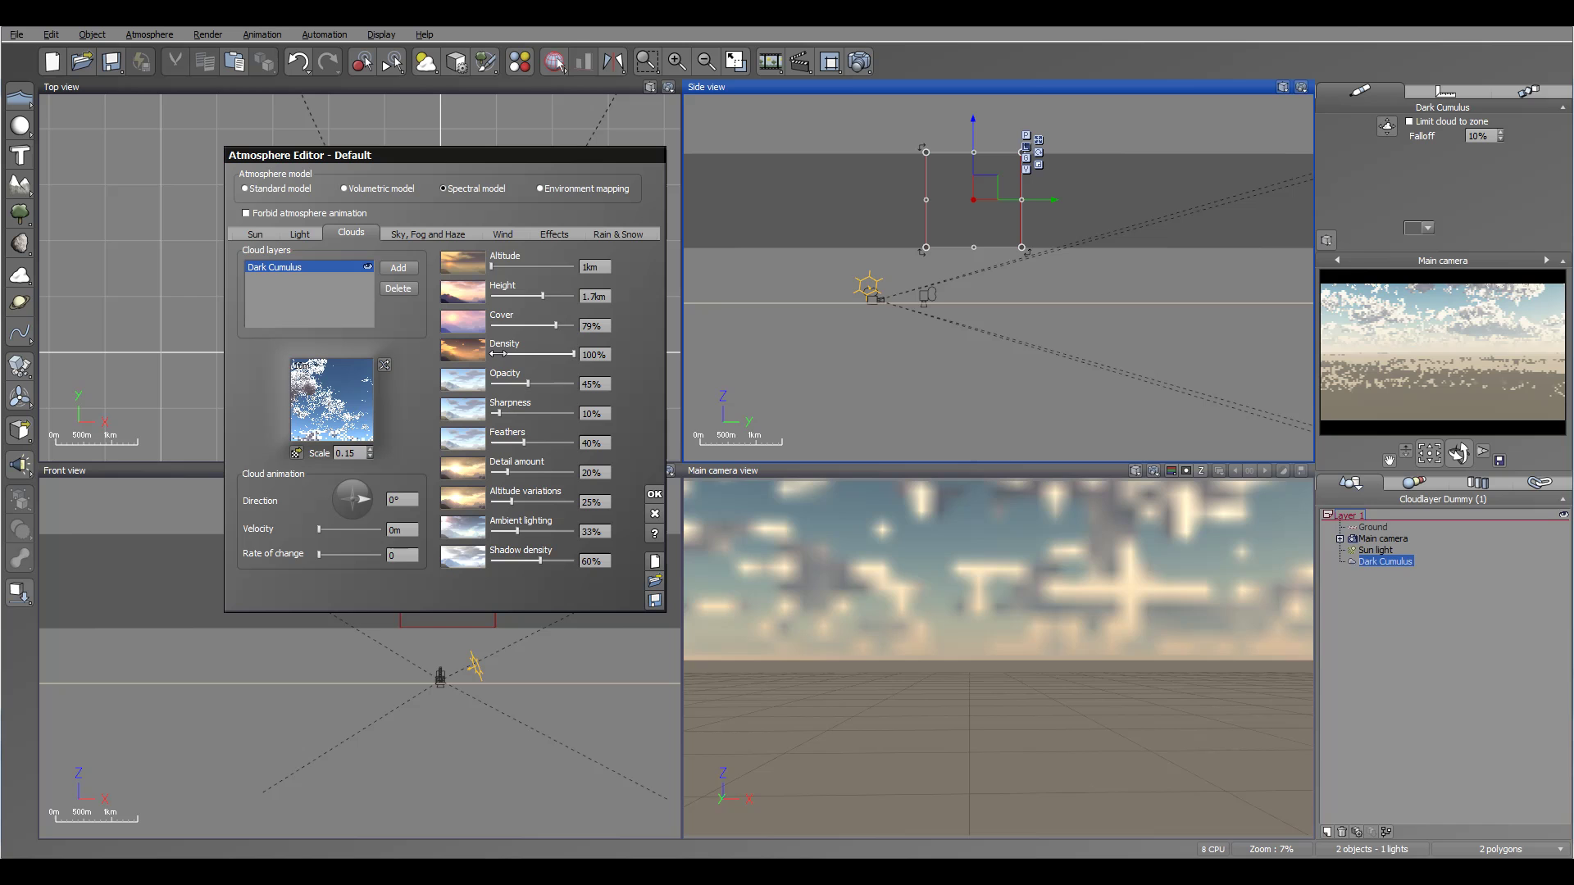
drag(574, 356, 564, 356)
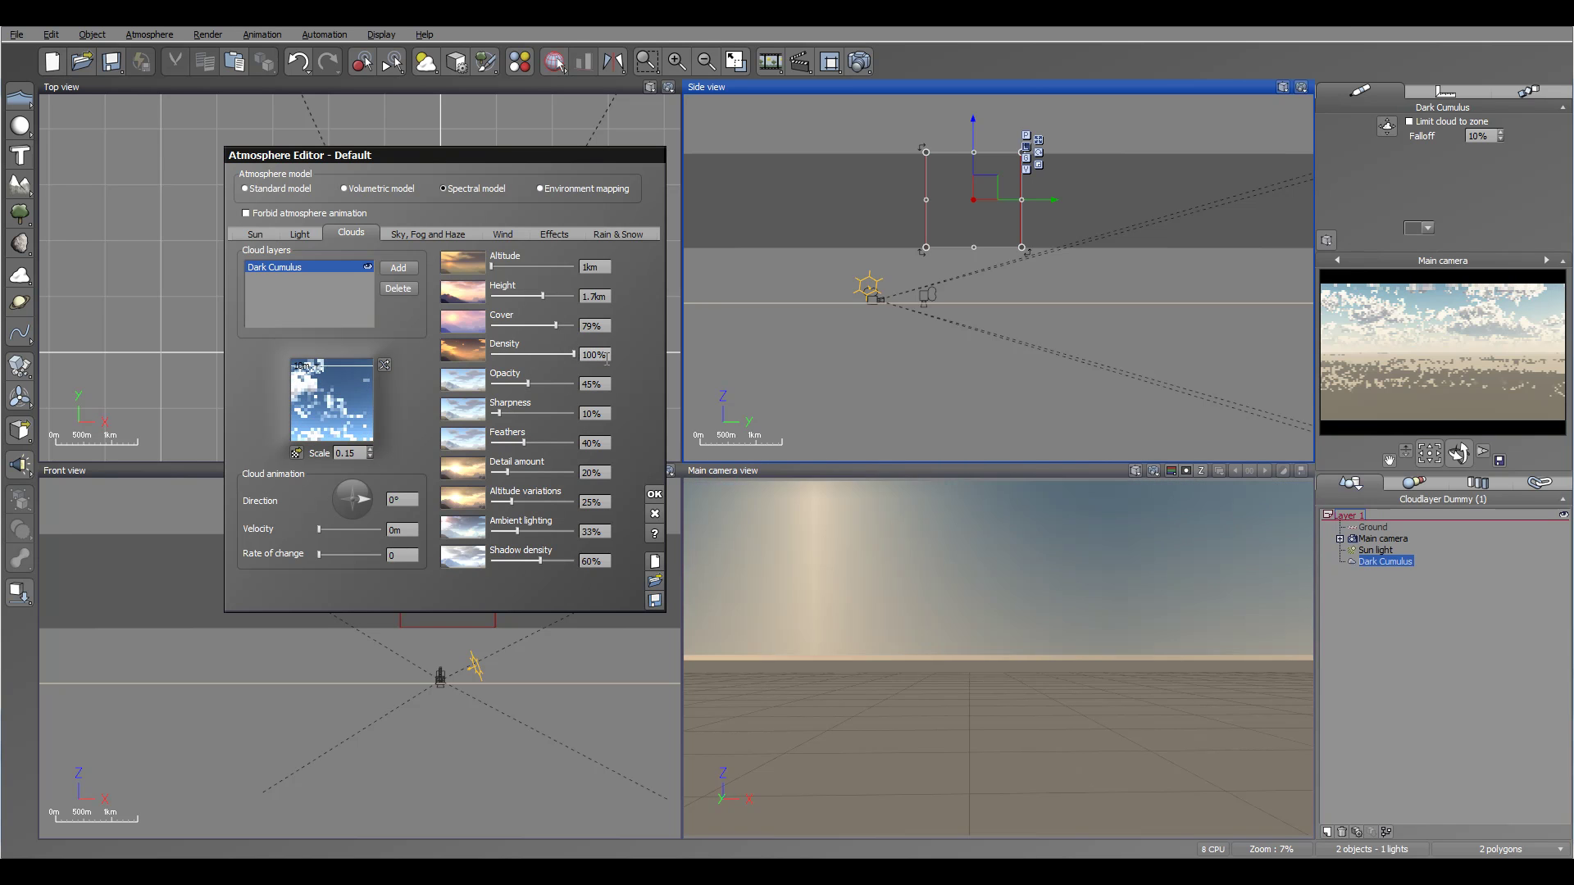
click(605, 354)
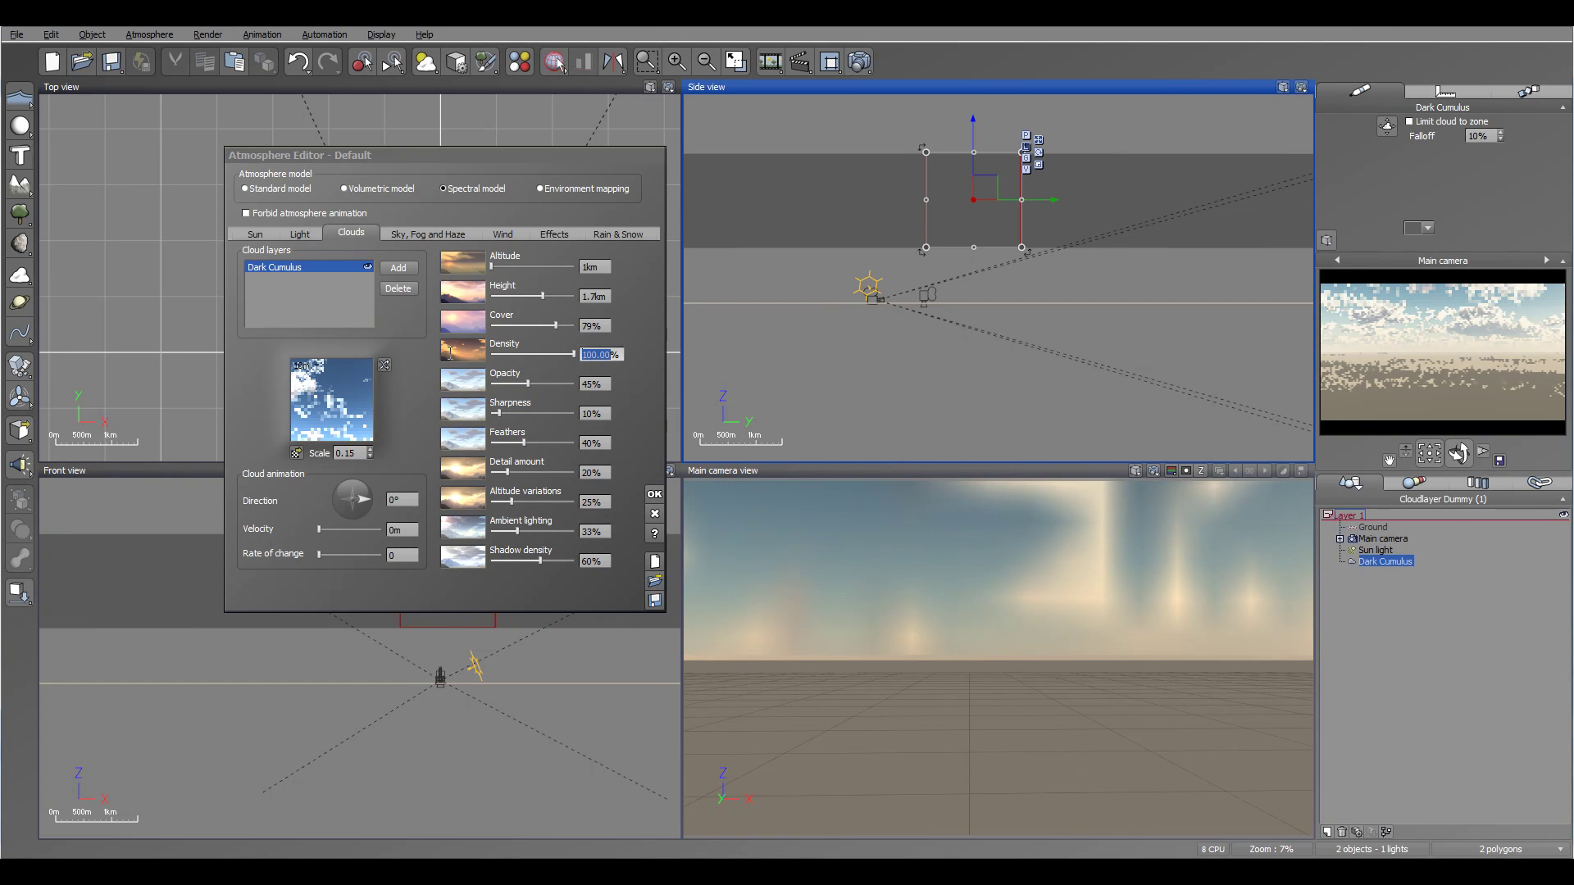
text(800)
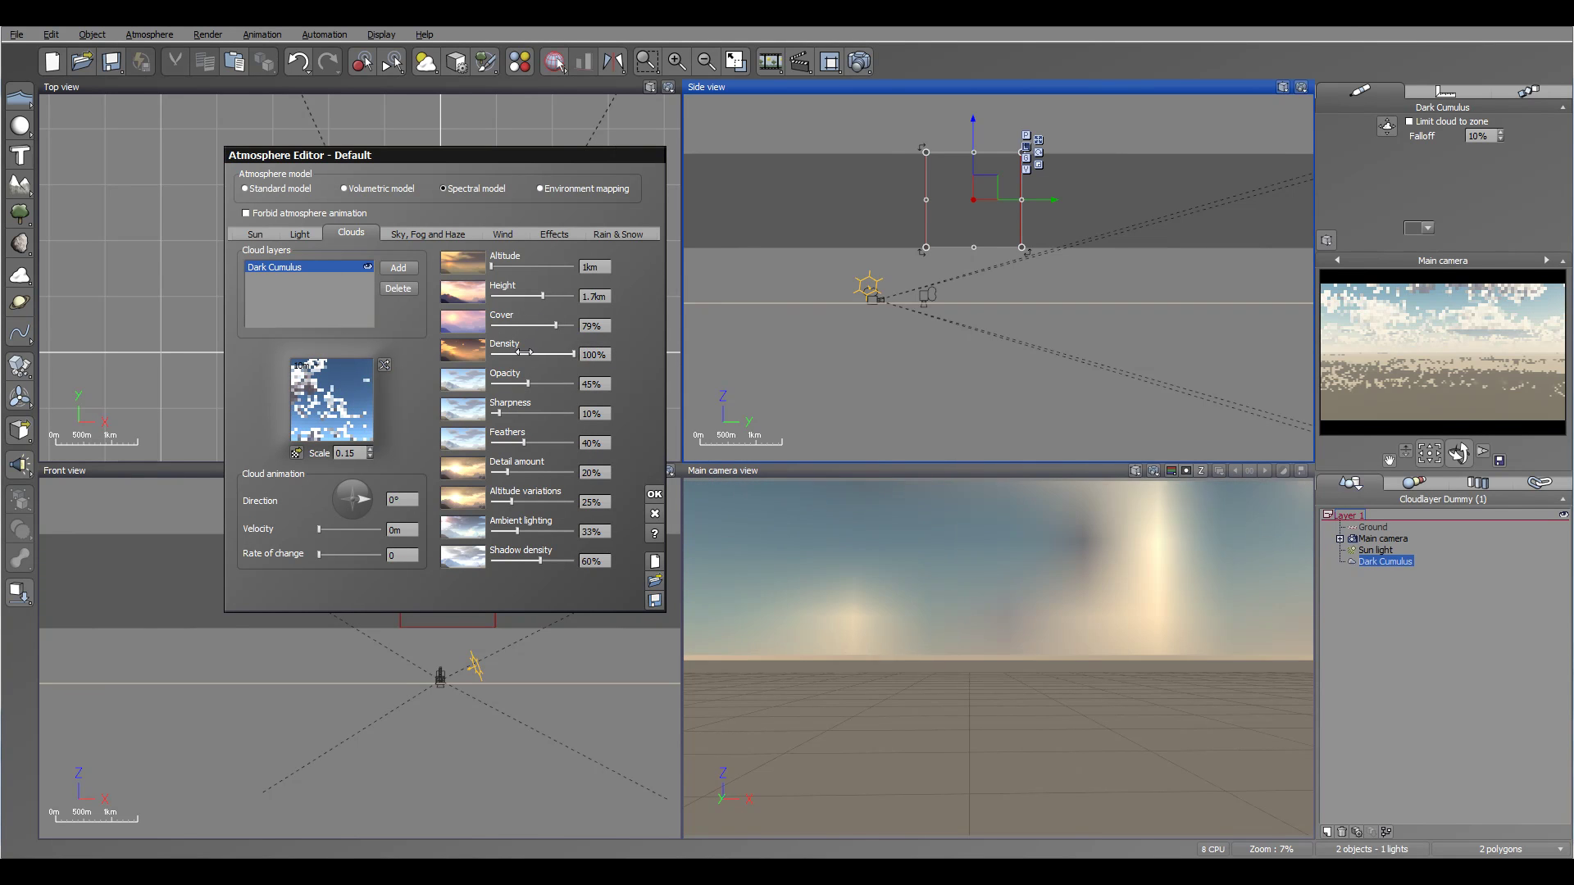
key(Return)
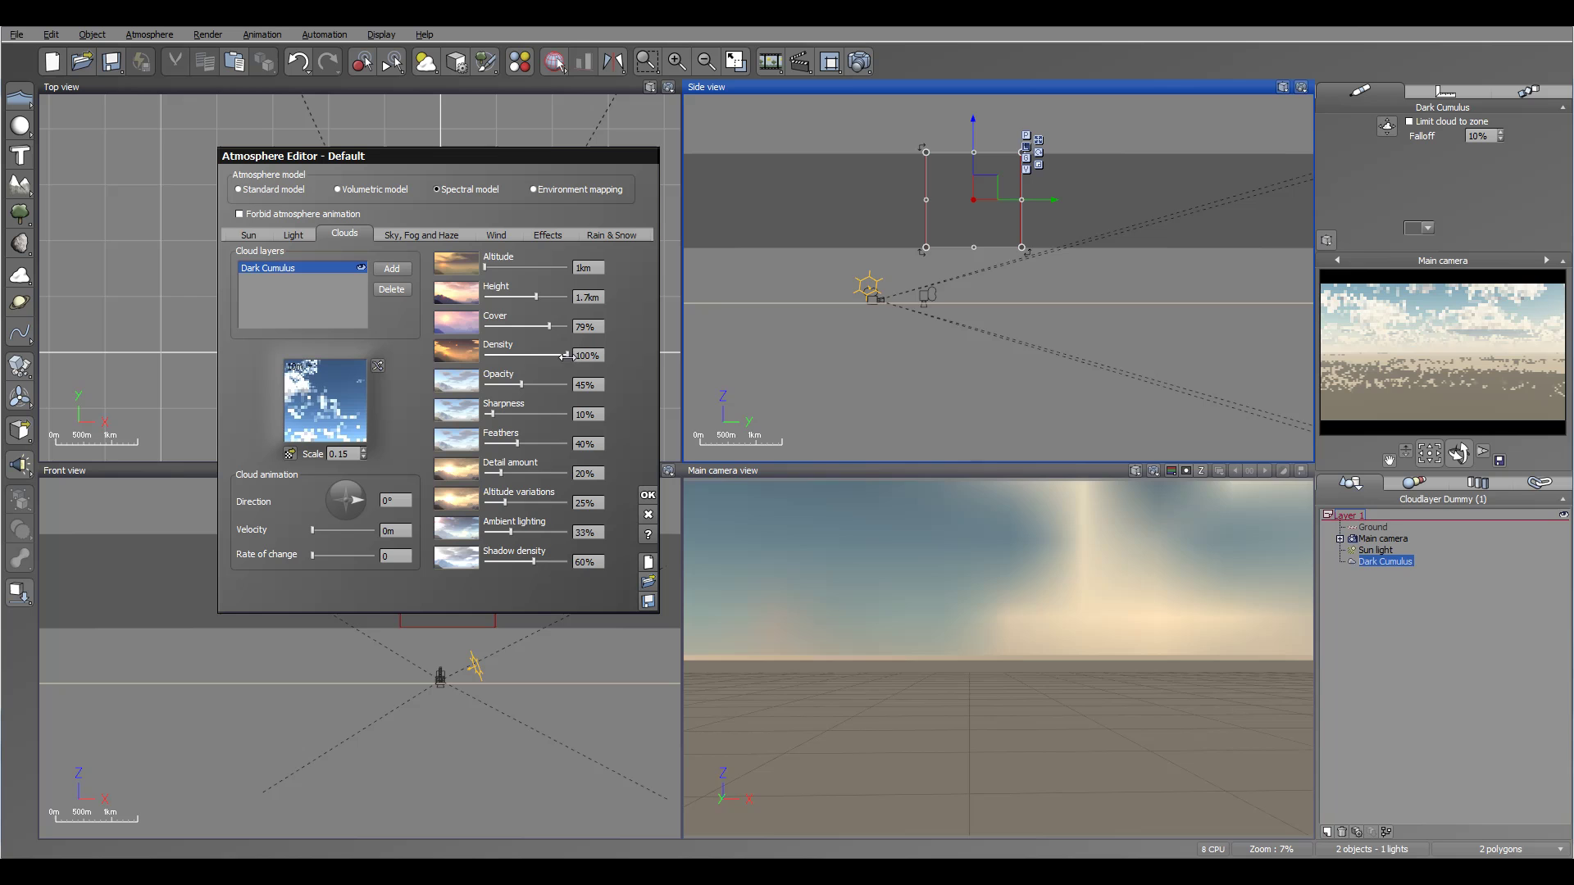
Set the clouds' density to 19%, opacity to 100%, sharpness to 44%, feathers to 51% and detail amount to 78%
mouse_move(578, 358)
mouse_down()
mouse_move(513, 358)
mouse_move(568, 384)
mouse_up()
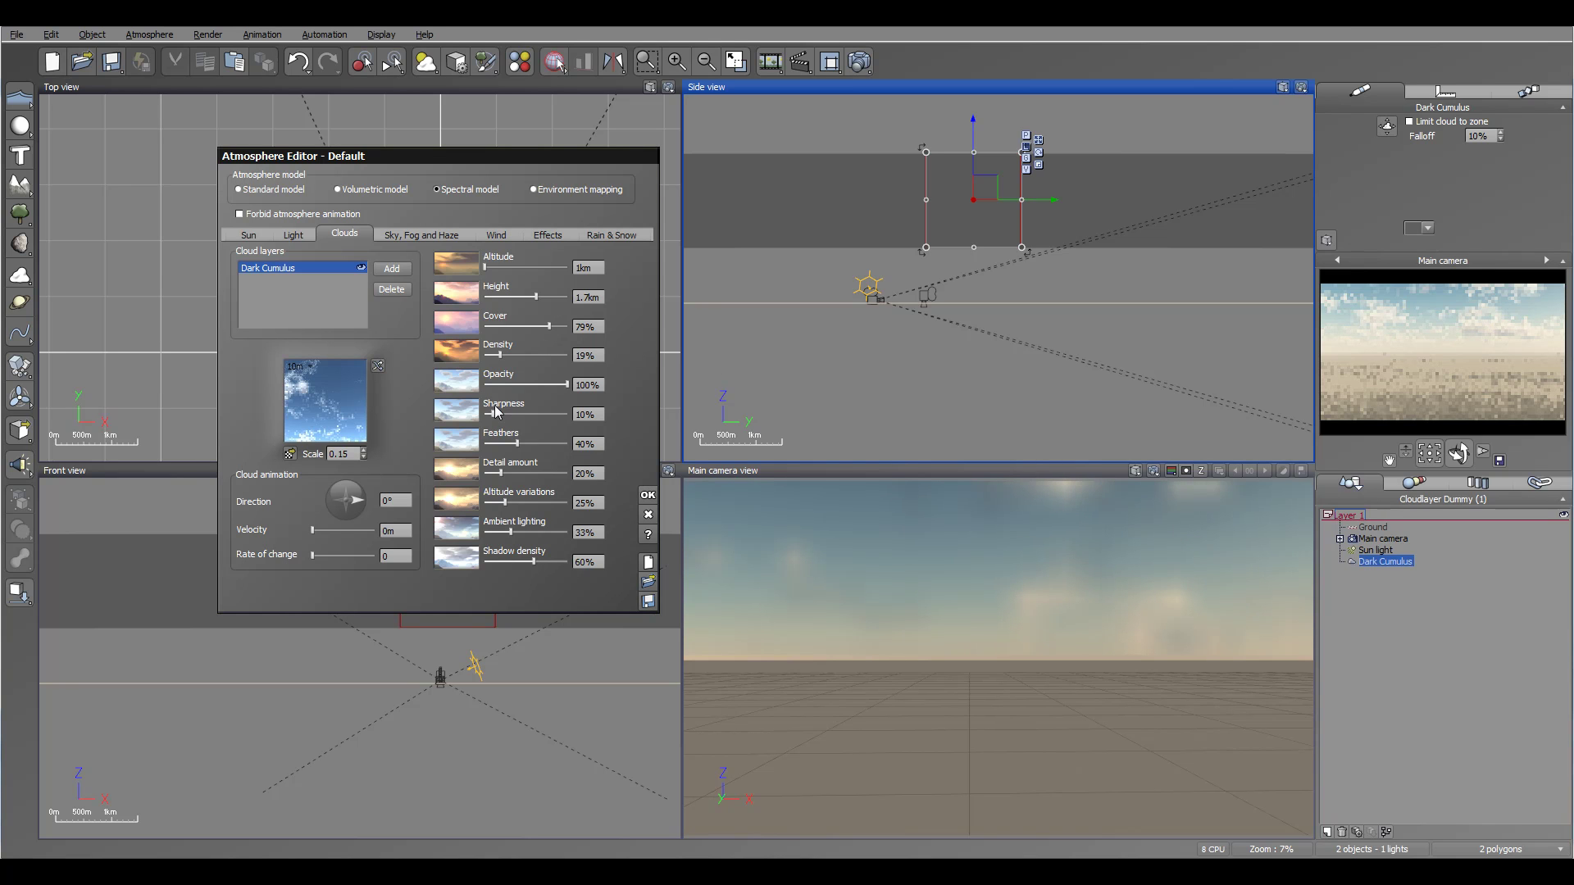
drag(490, 414, 528, 414)
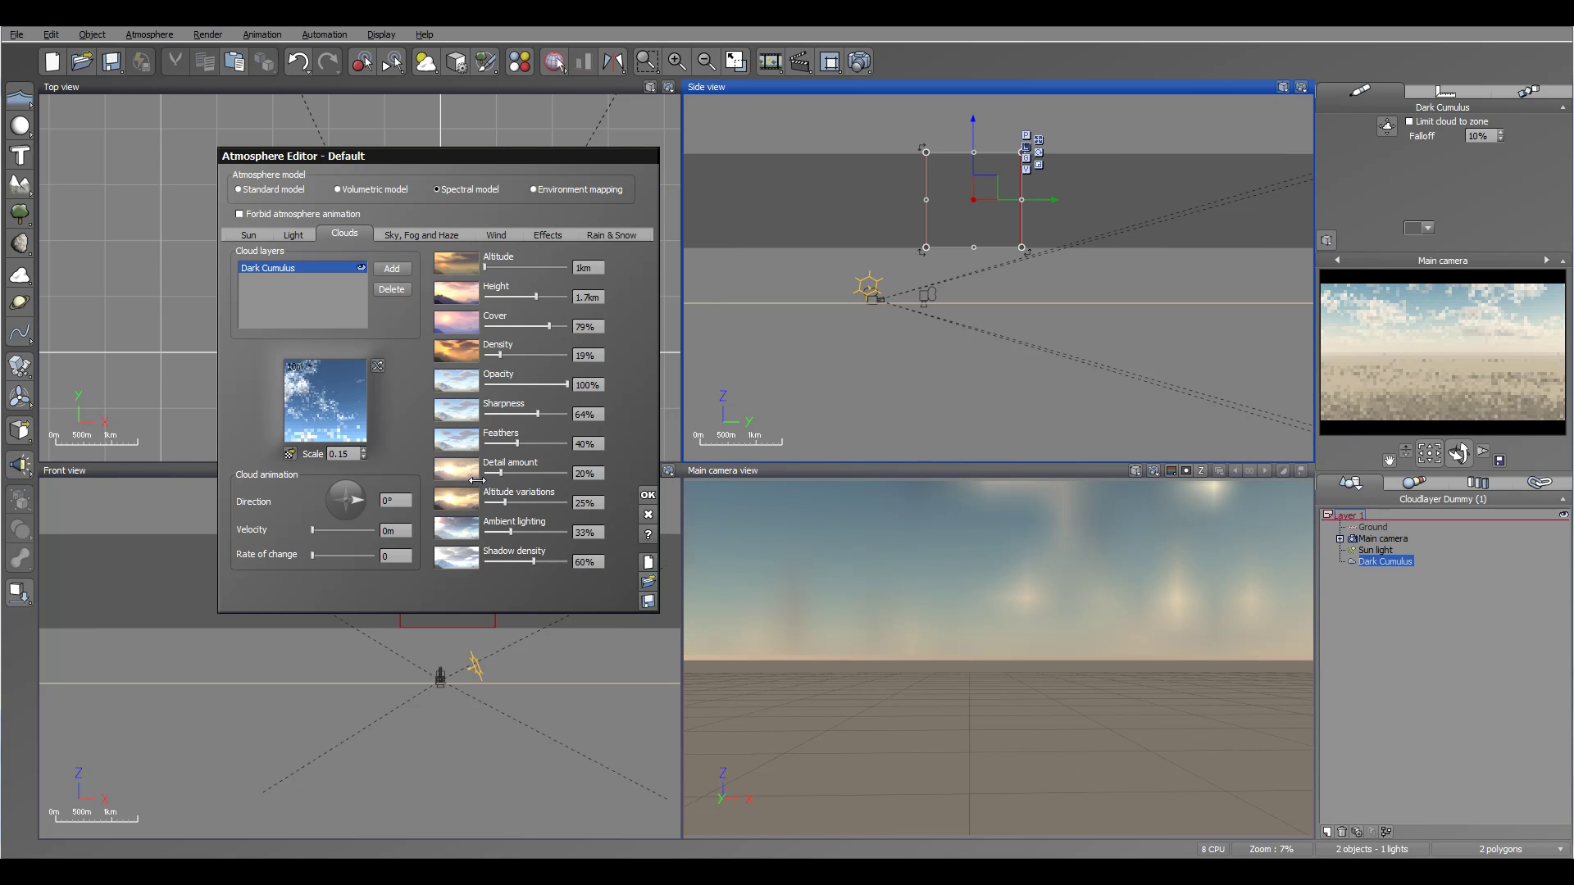
drag(515, 444, 520, 414)
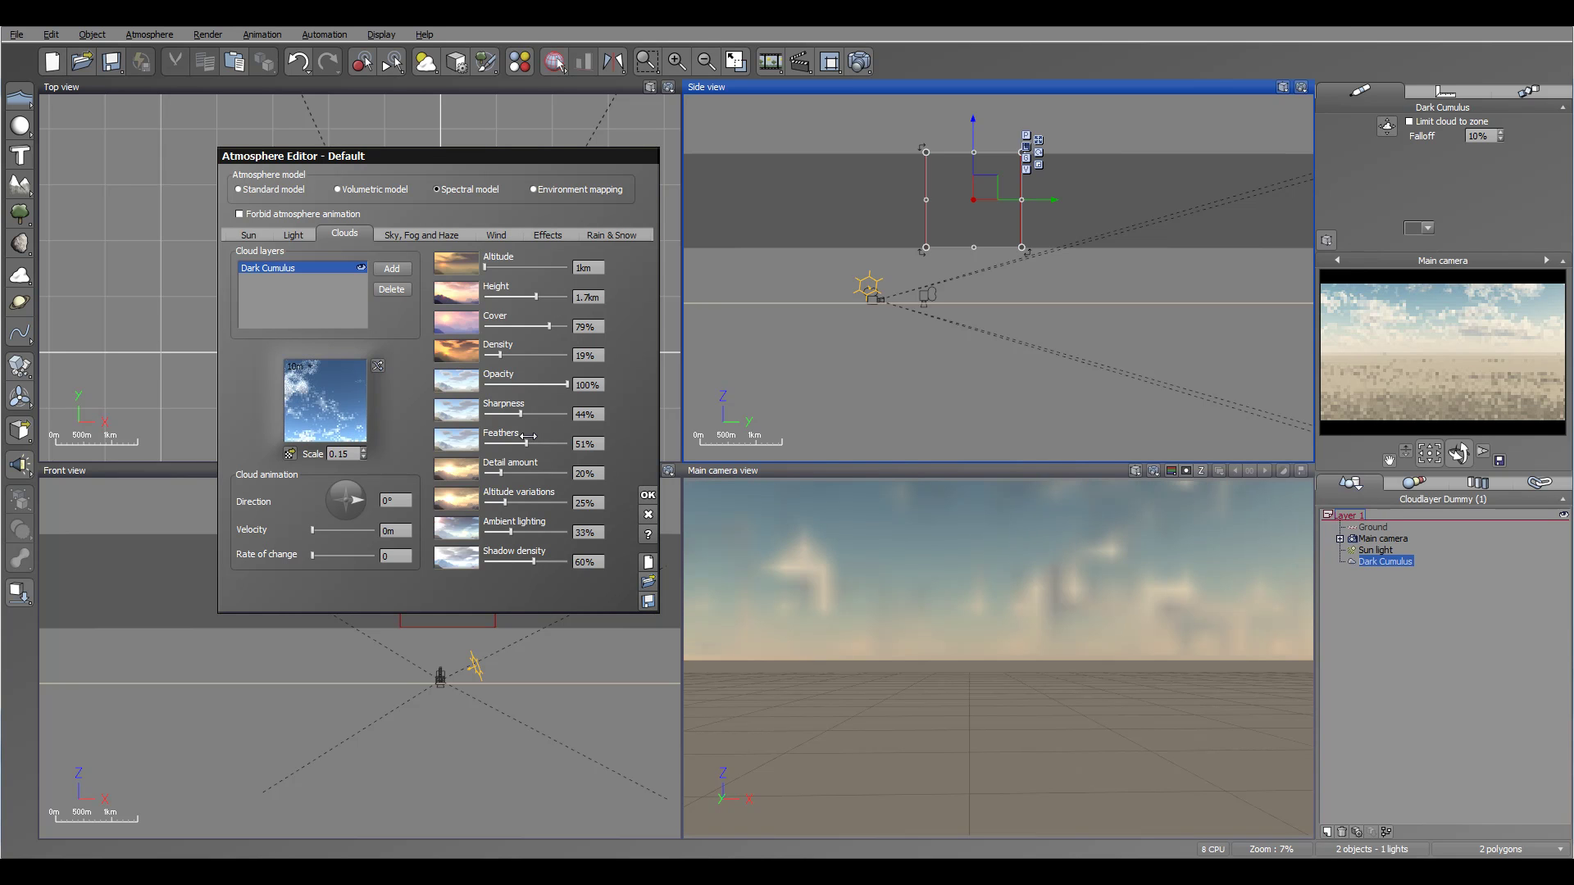
drag(499, 471, 550, 471)
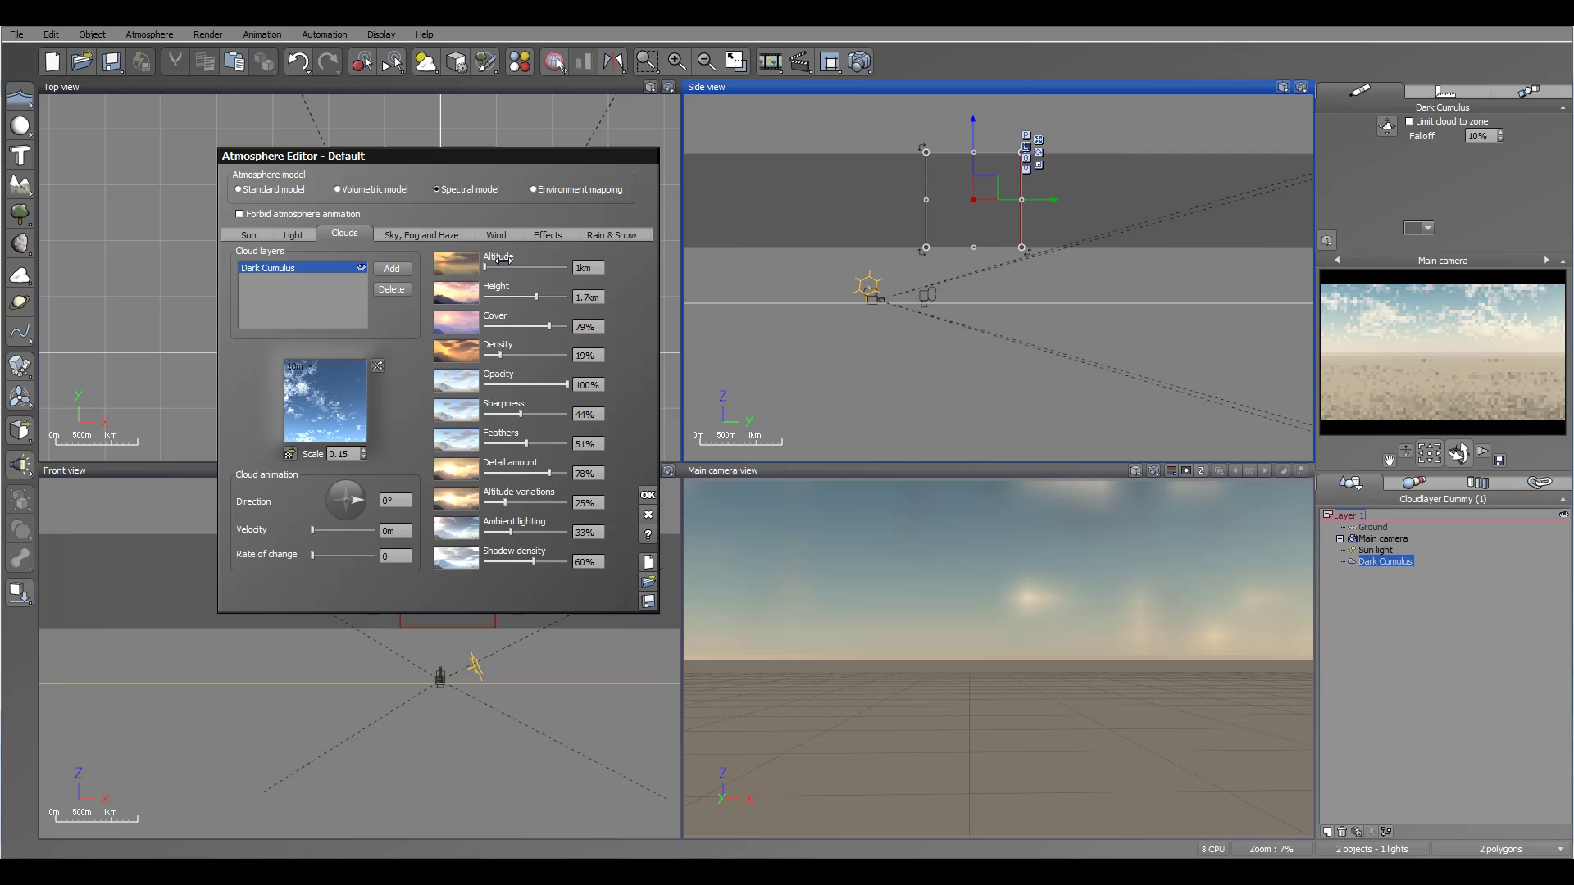
Set the cloud layer's altitude to 6.2 km, scale to 0.75, detail amount to 54% and feathers to 20%
drag(529, 262, 531, 261)
drag(549, 473, 495, 473)
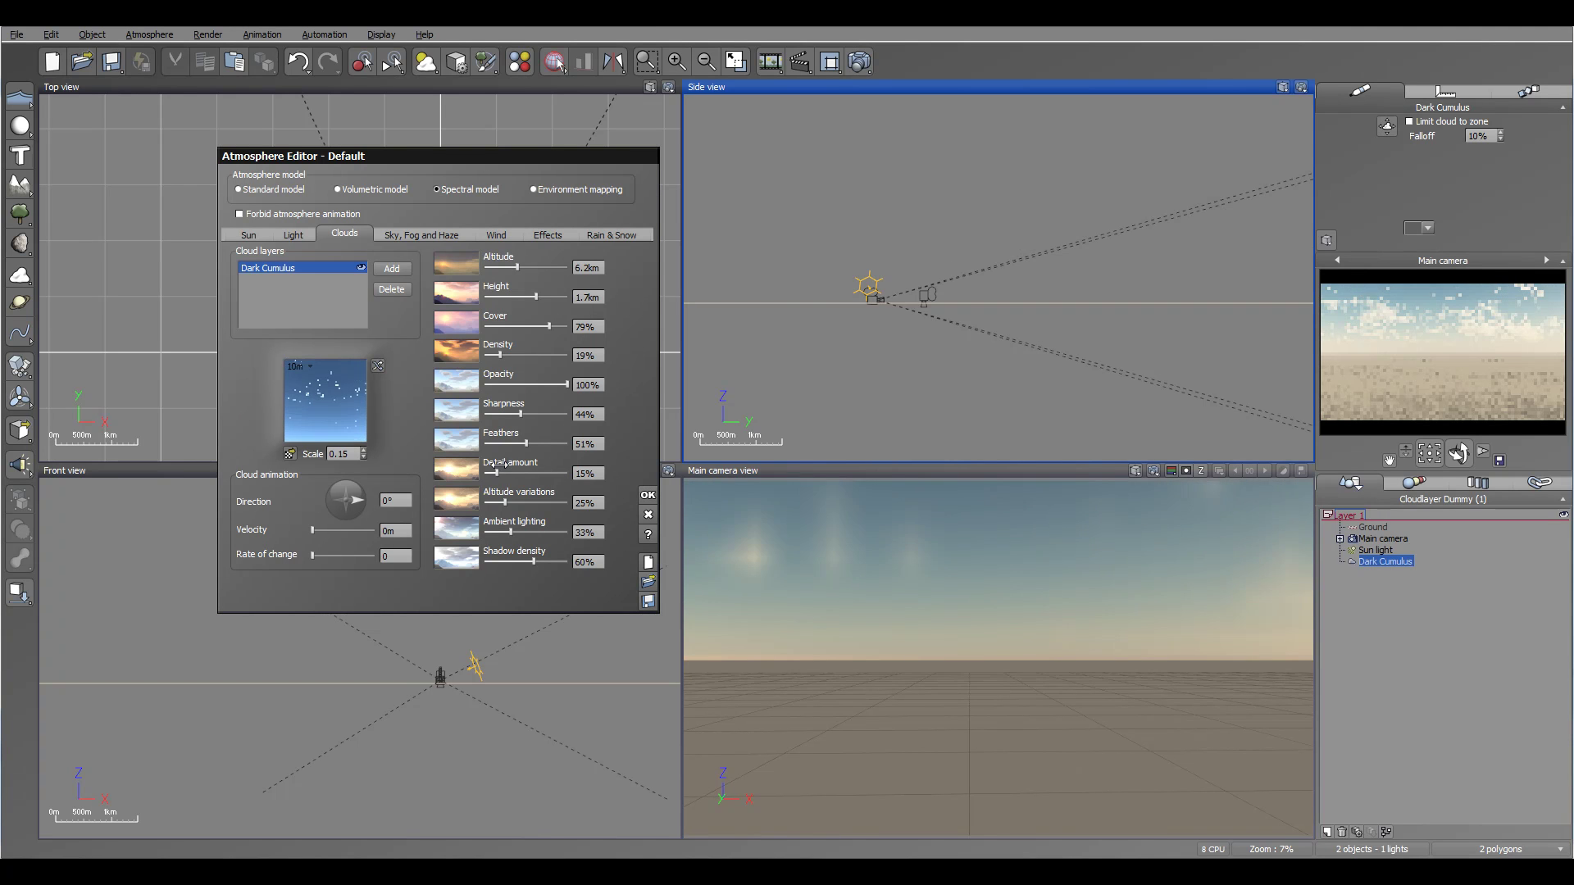
drag(364, 454, 364, 437)
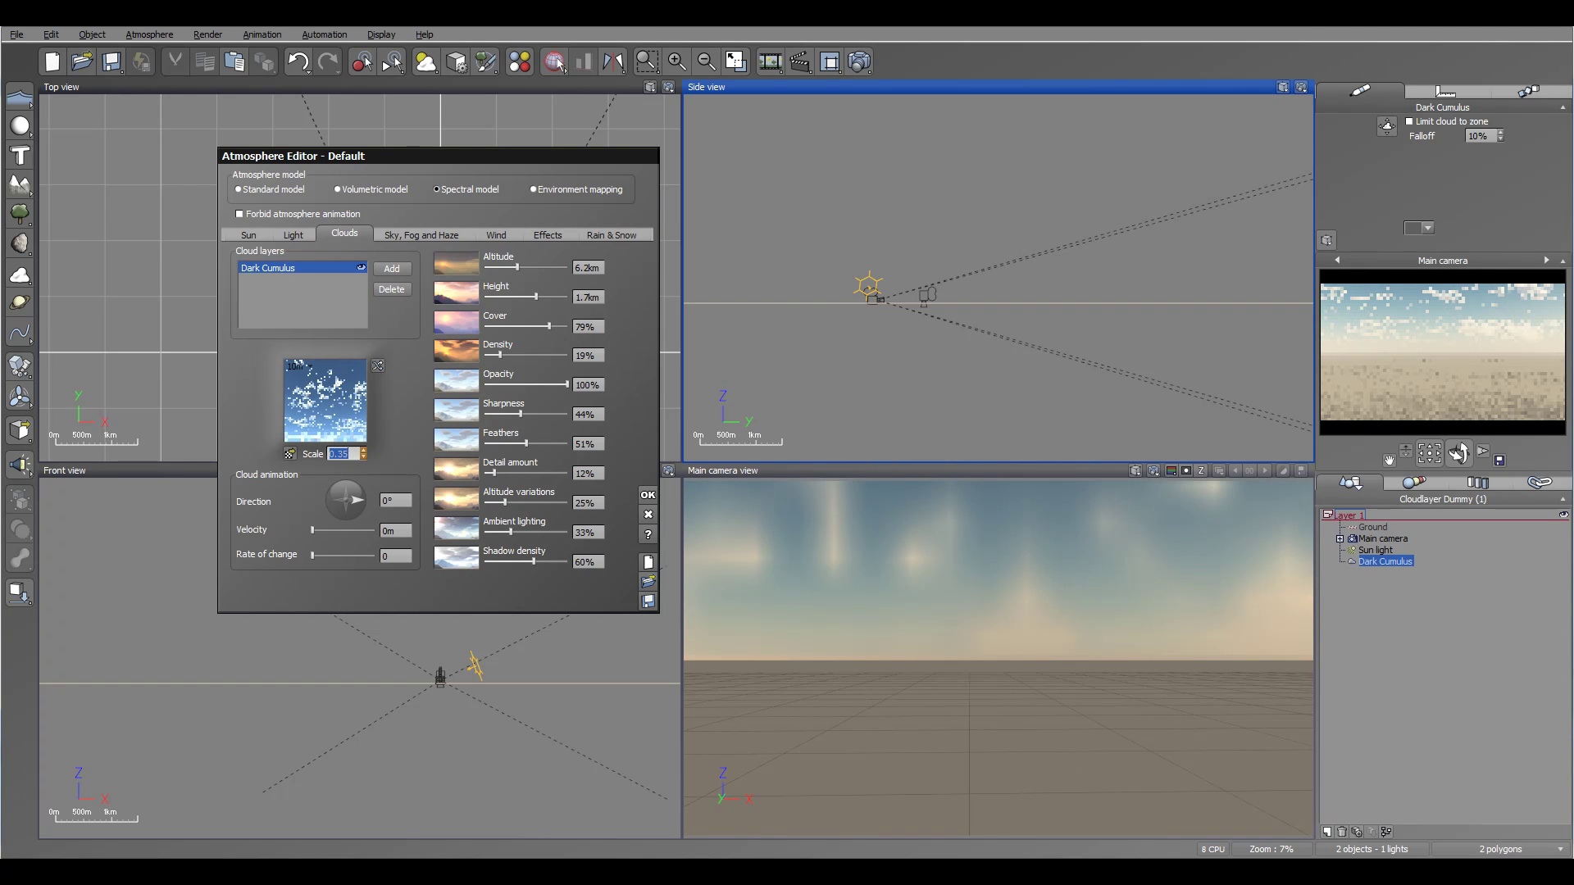
click(363, 451)
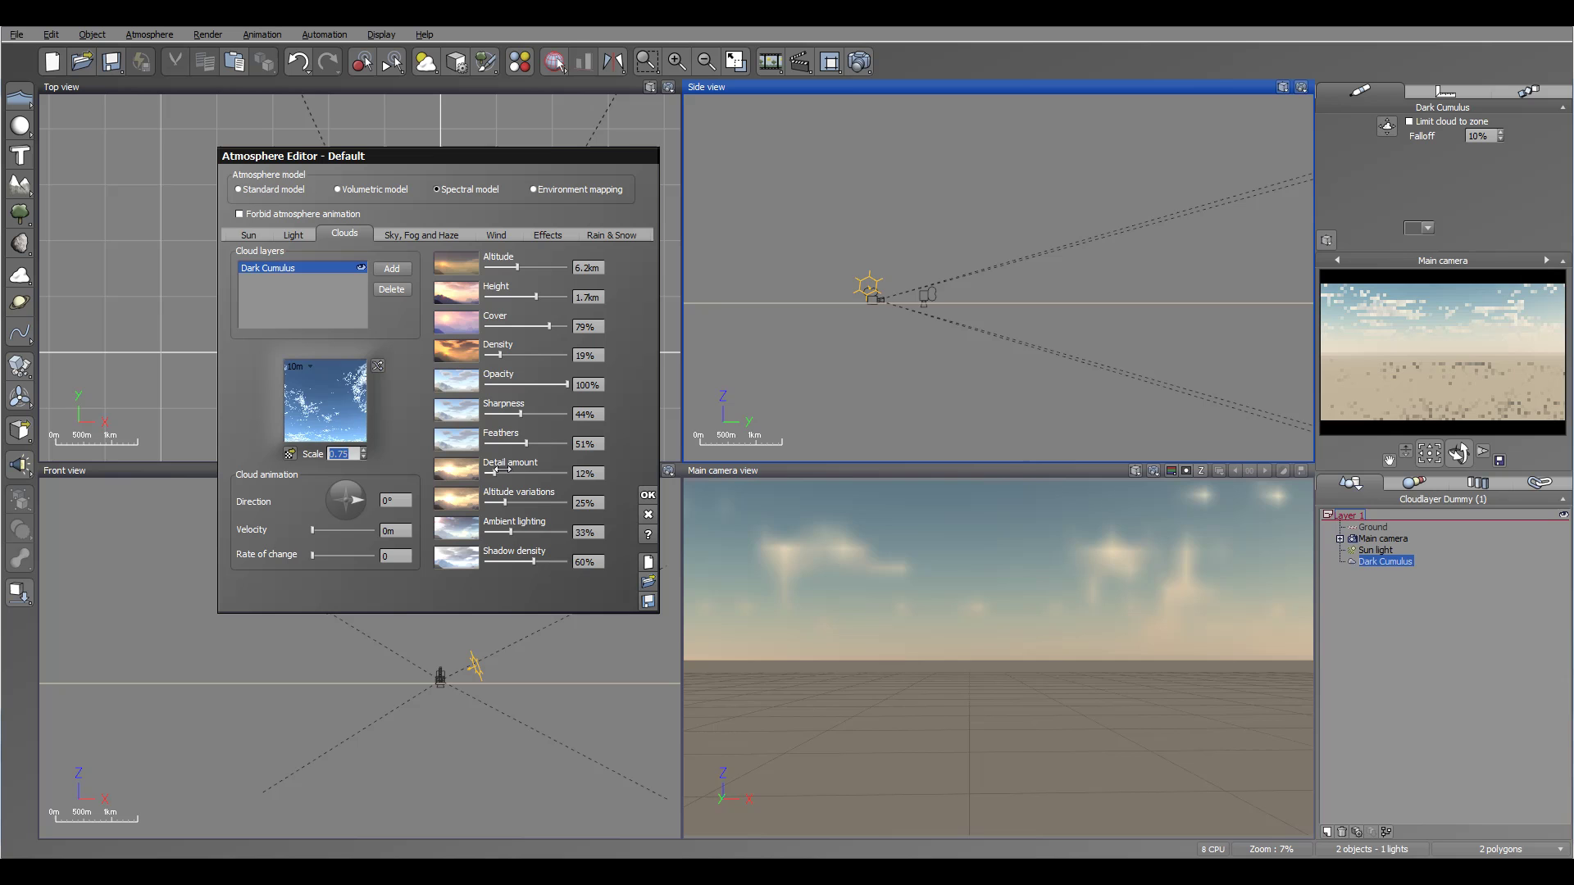
mouse_move(493, 473)
mouse_down()
mouse_move(528, 473)
mouse_move(501, 443)
mouse_up()
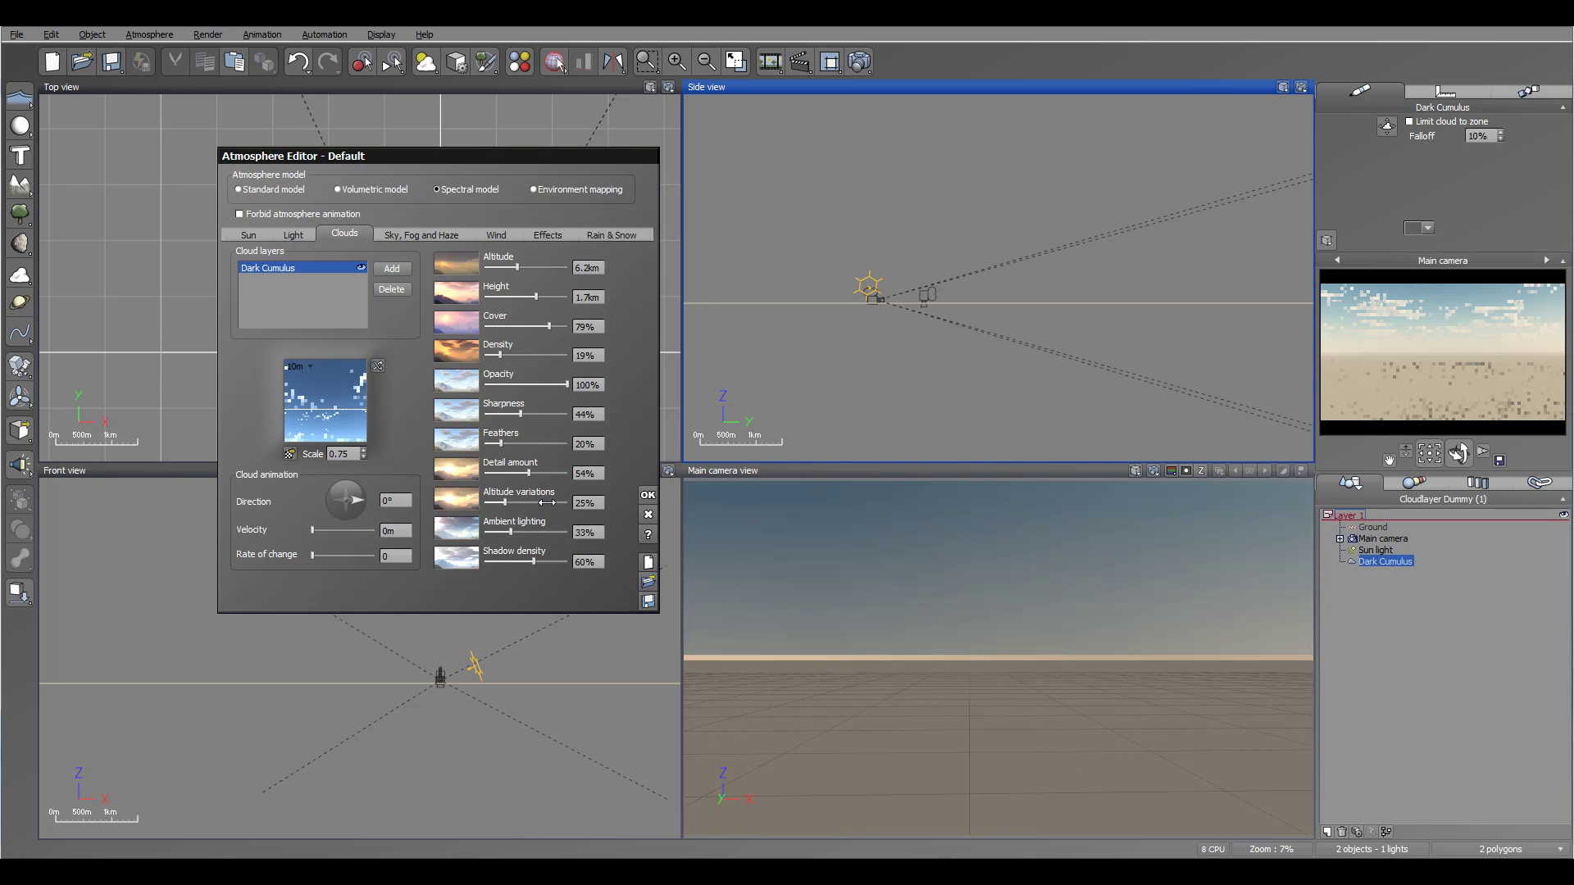
Locate the cloud layer in the side view and set its altitude variations to 100%
right_drag(933, 283, 948, 325)
scroll(947, 324, up, 5)
scroll(938, 245, down, 12)
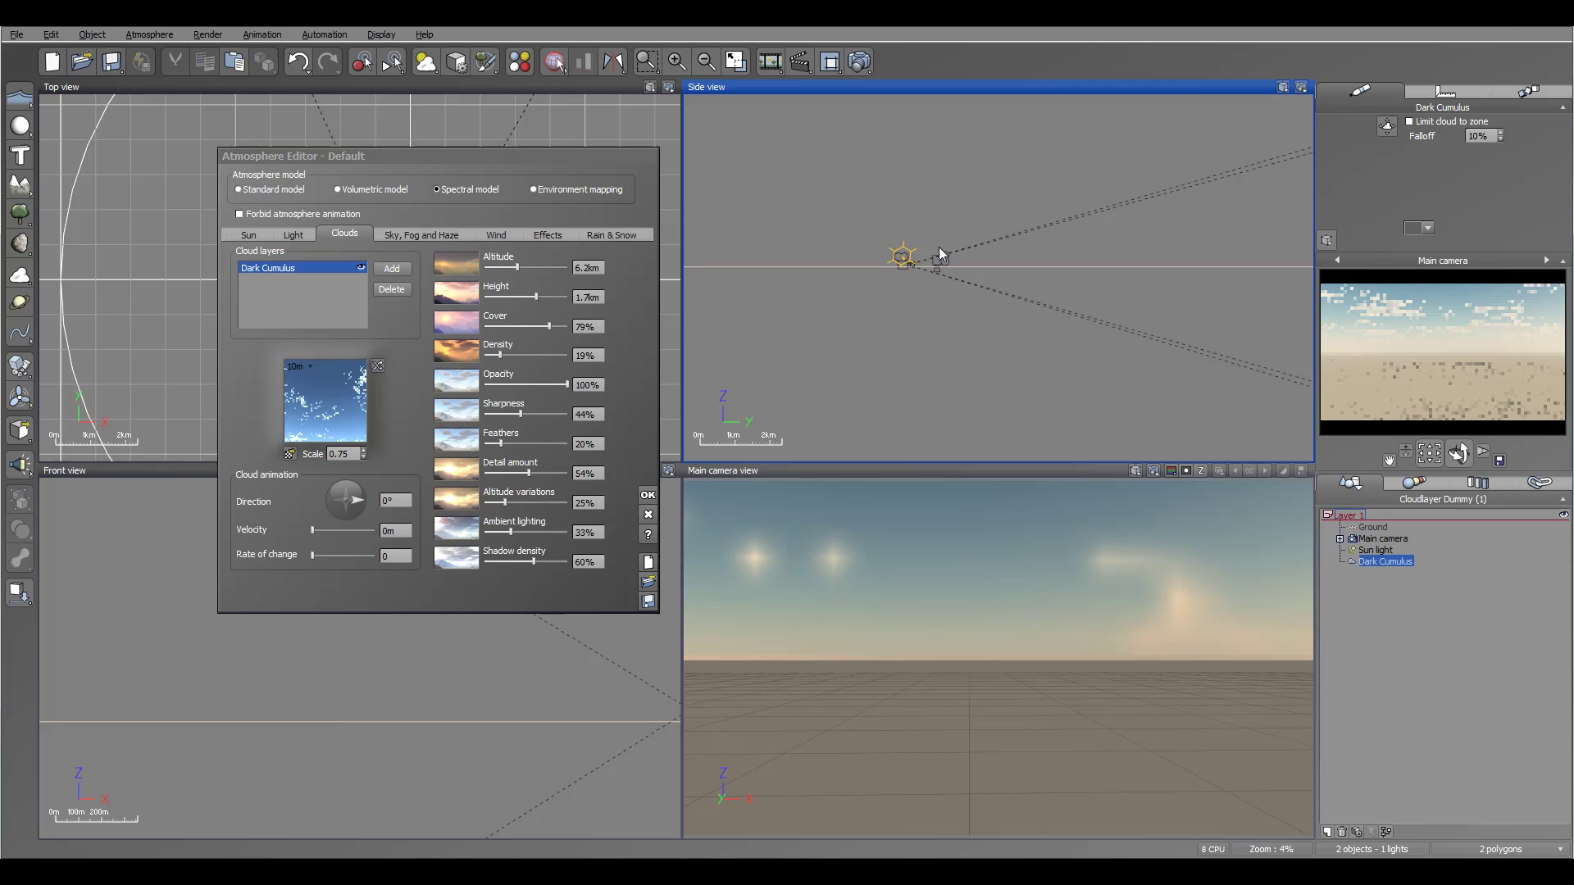
scroll(941, 161, up, 6)
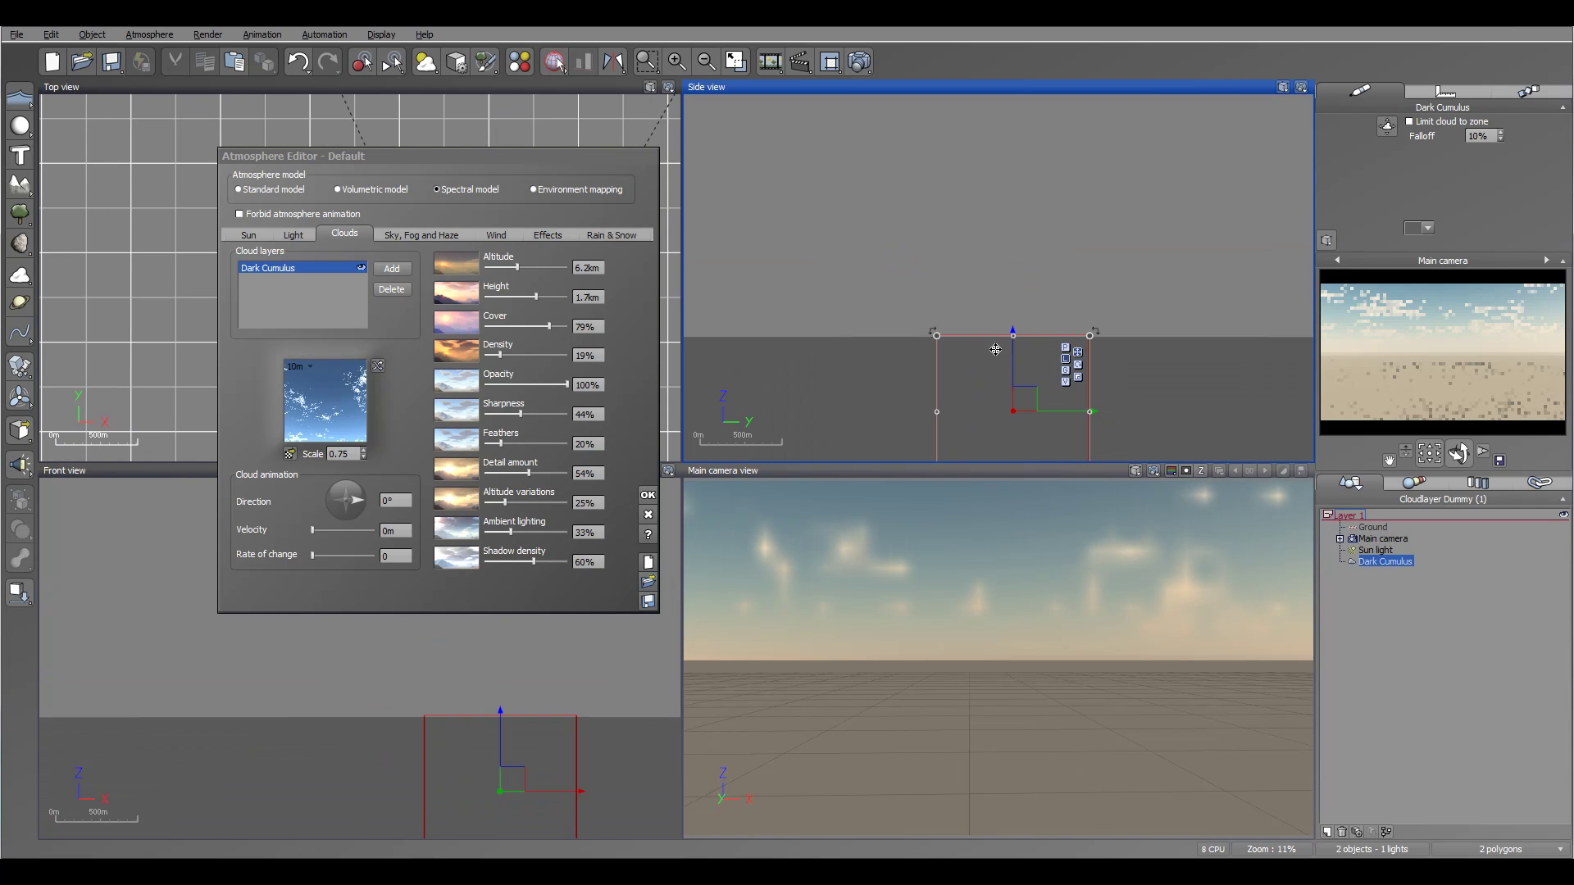
drag(509, 497, 570, 499)
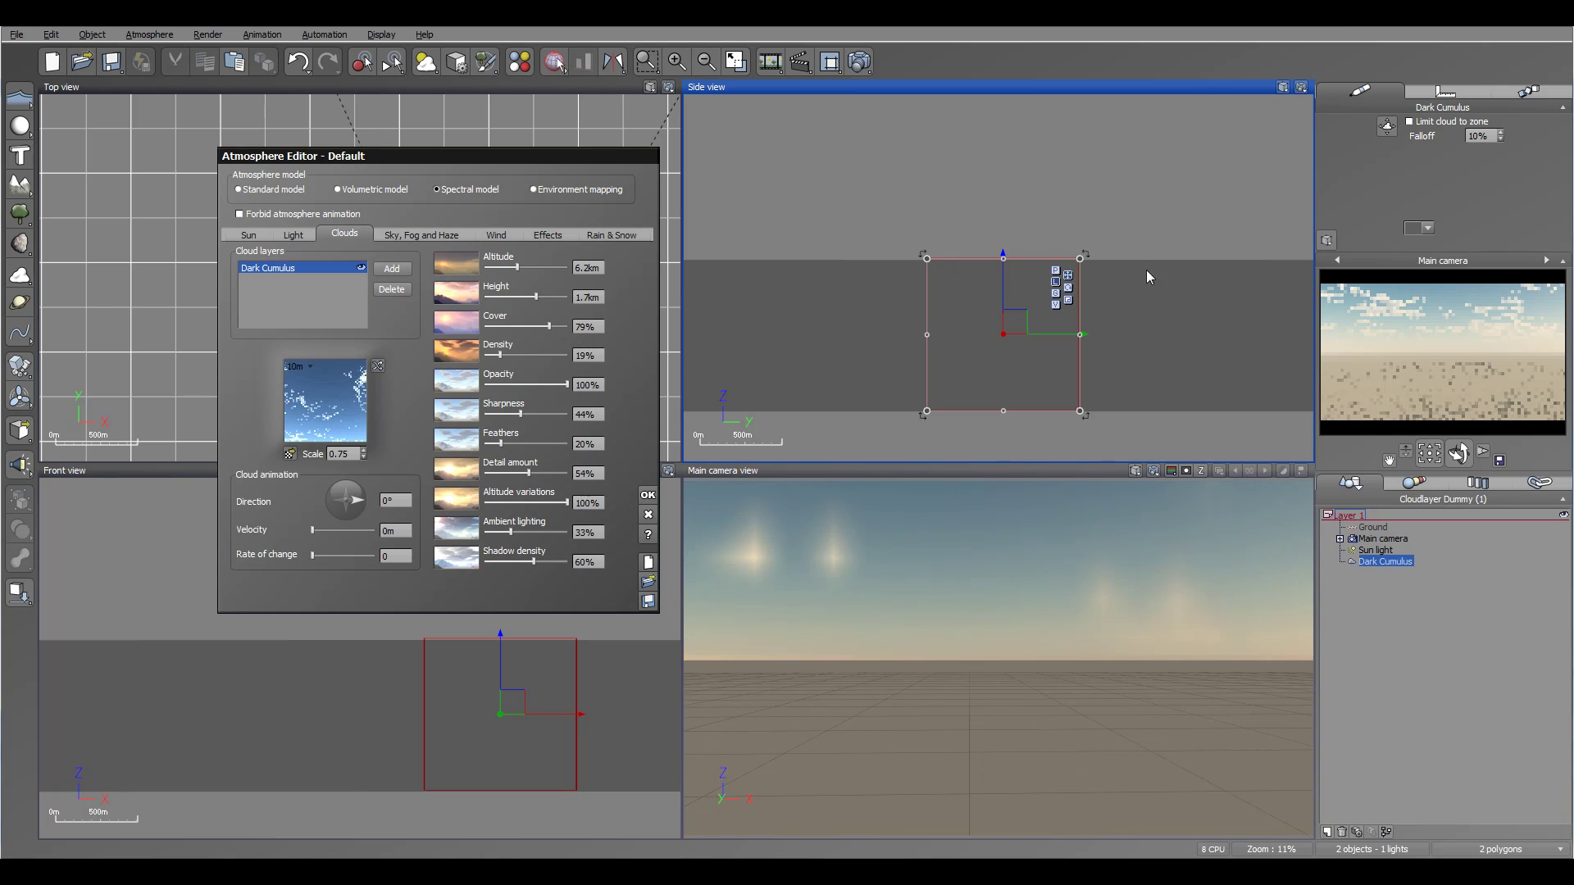
Move the main camera up above the cloud layer, to a height of about 8.2 km
right_drag(970, 269, 1075, 327)
click(1382, 538)
scroll(1074, 327, down, 5)
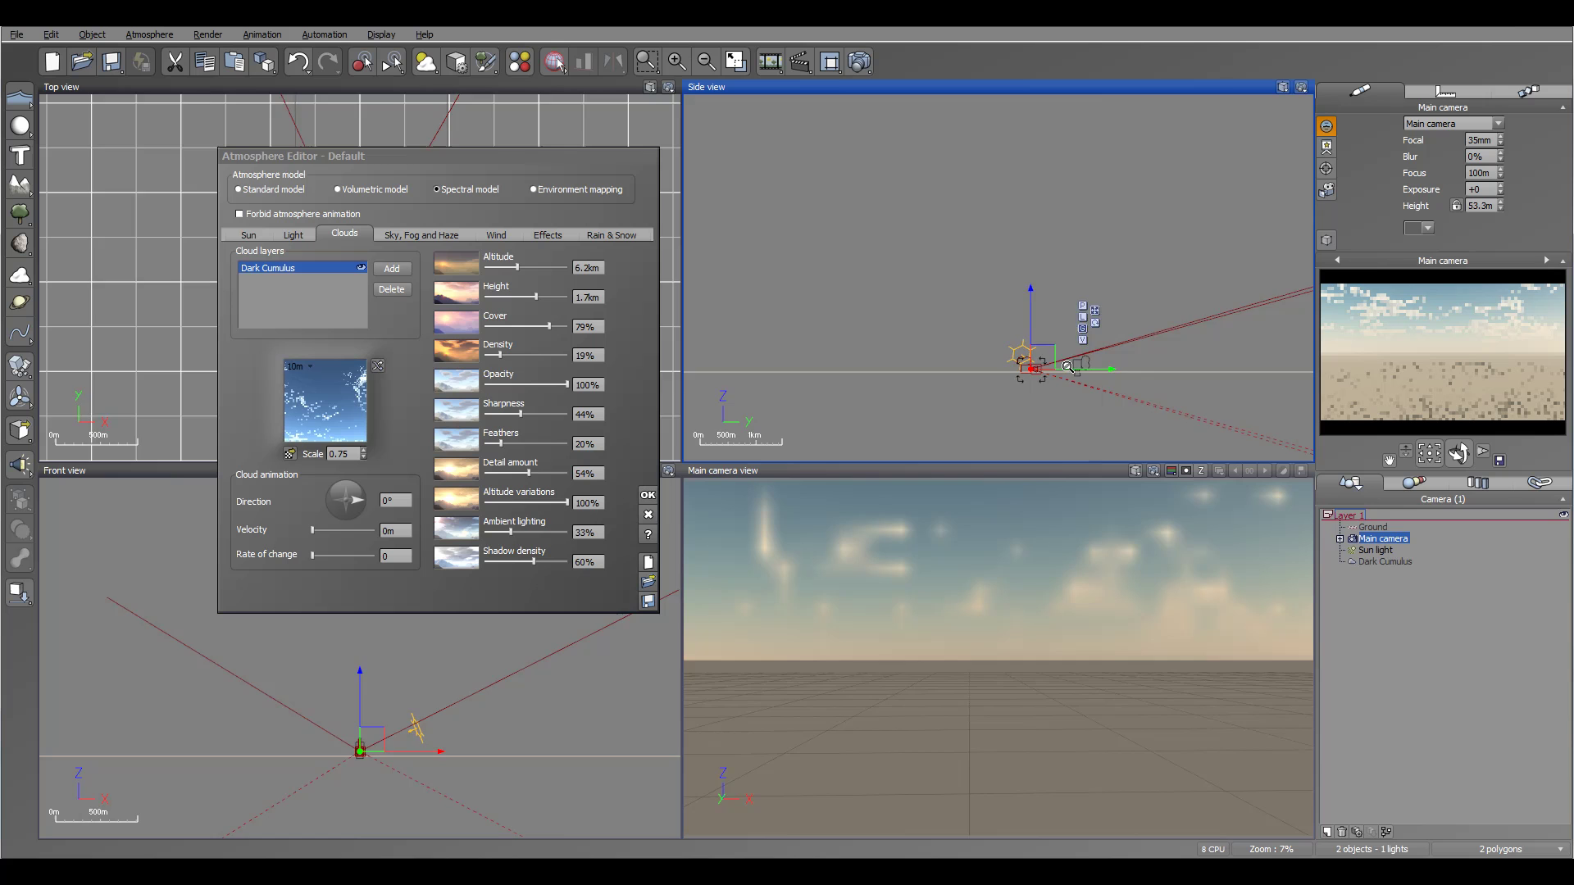
drag(1065, 355, 1005, 261)
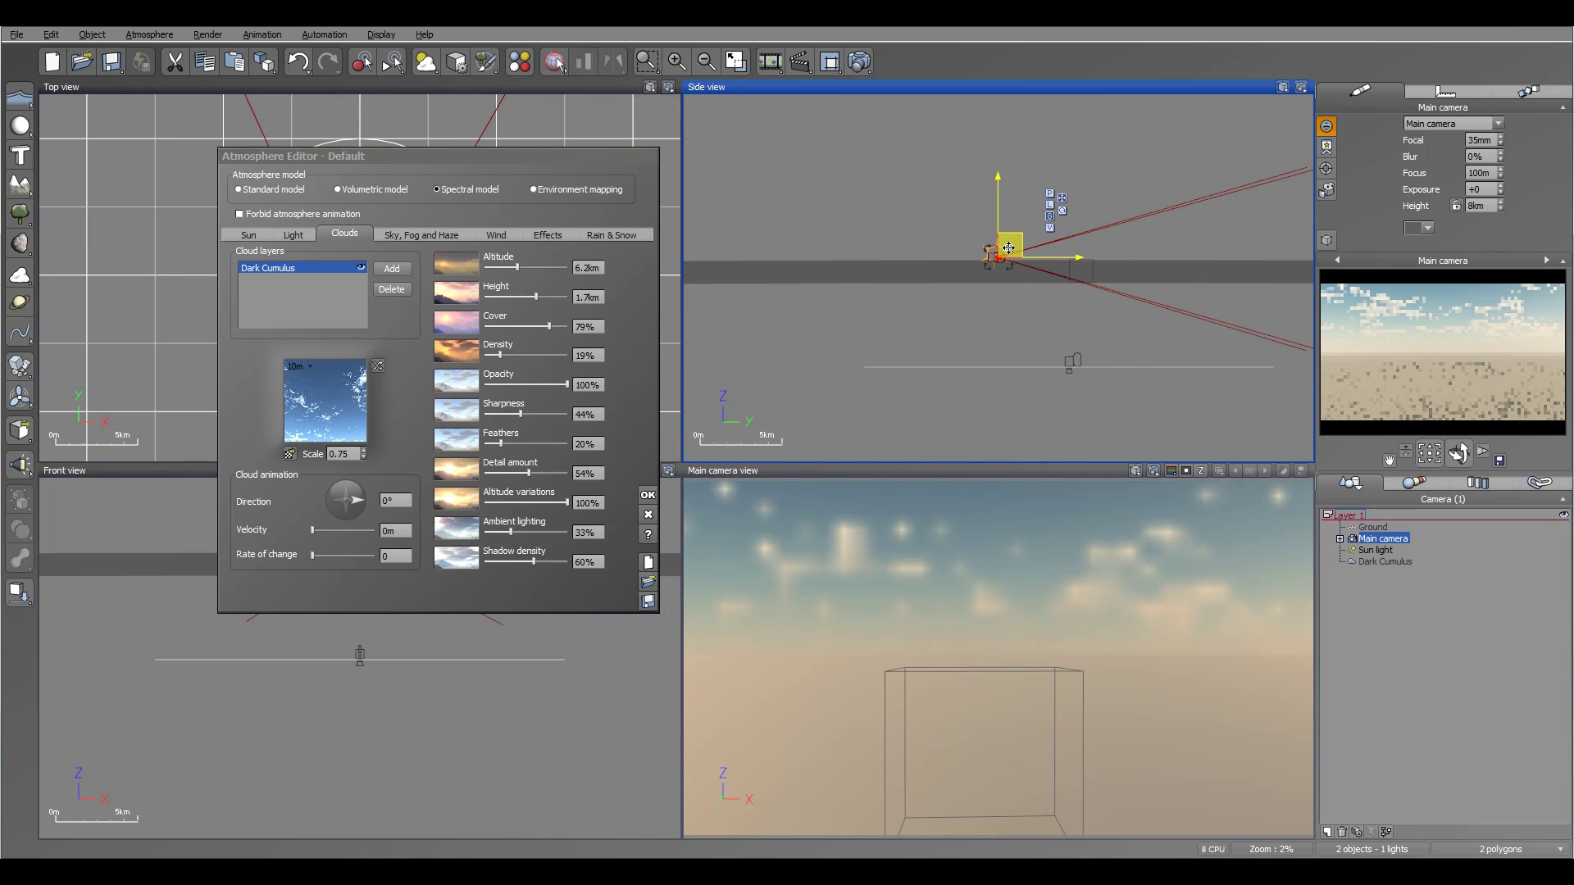
scroll(997, 202, up, 6)
right_drag(1081, 433, 1086, 445)
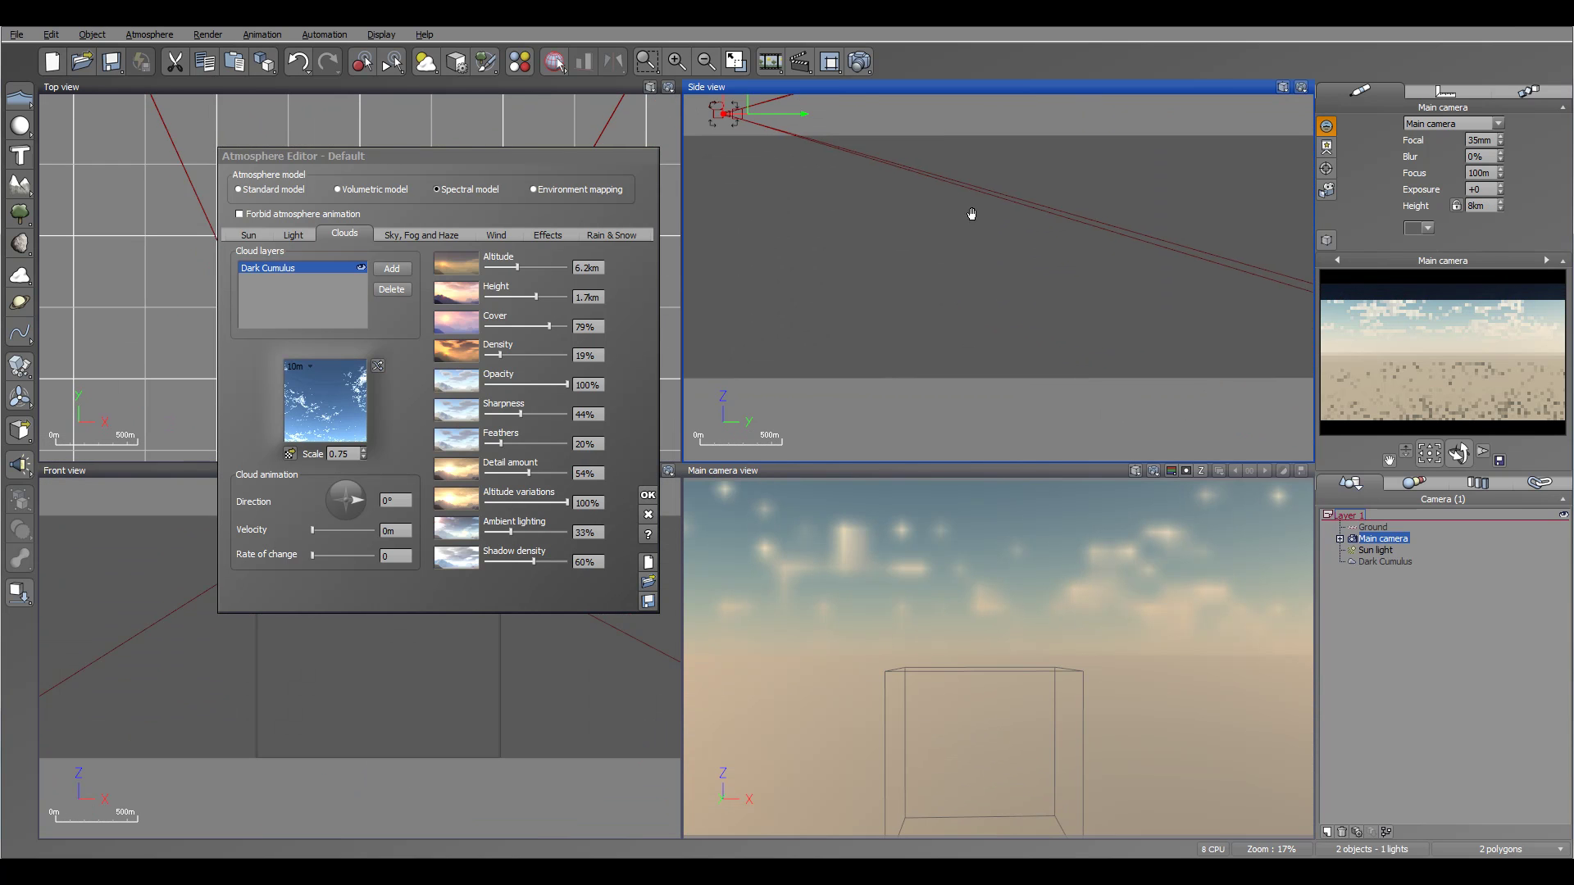
right_drag(973, 214, 1133, 369)
drag(902, 263, 901, 212)
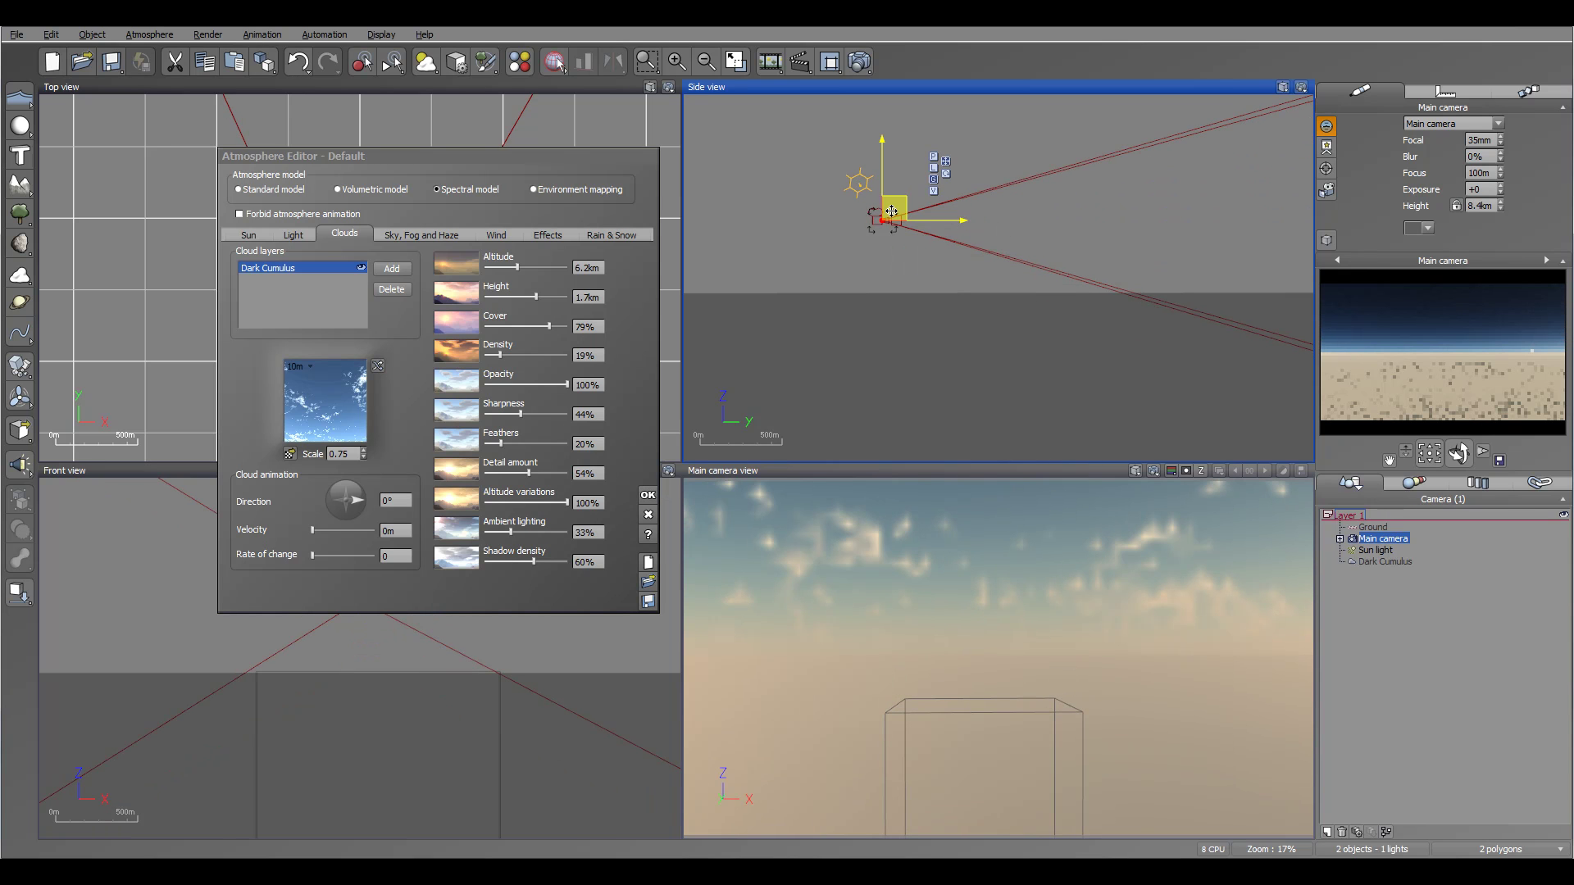
drag(892, 211, 894, 254)
Compare altitude variations of 0% and 100% on the cloud layer with cover set to 100%, leaving the variations at 100%
drag(567, 503, 485, 503)
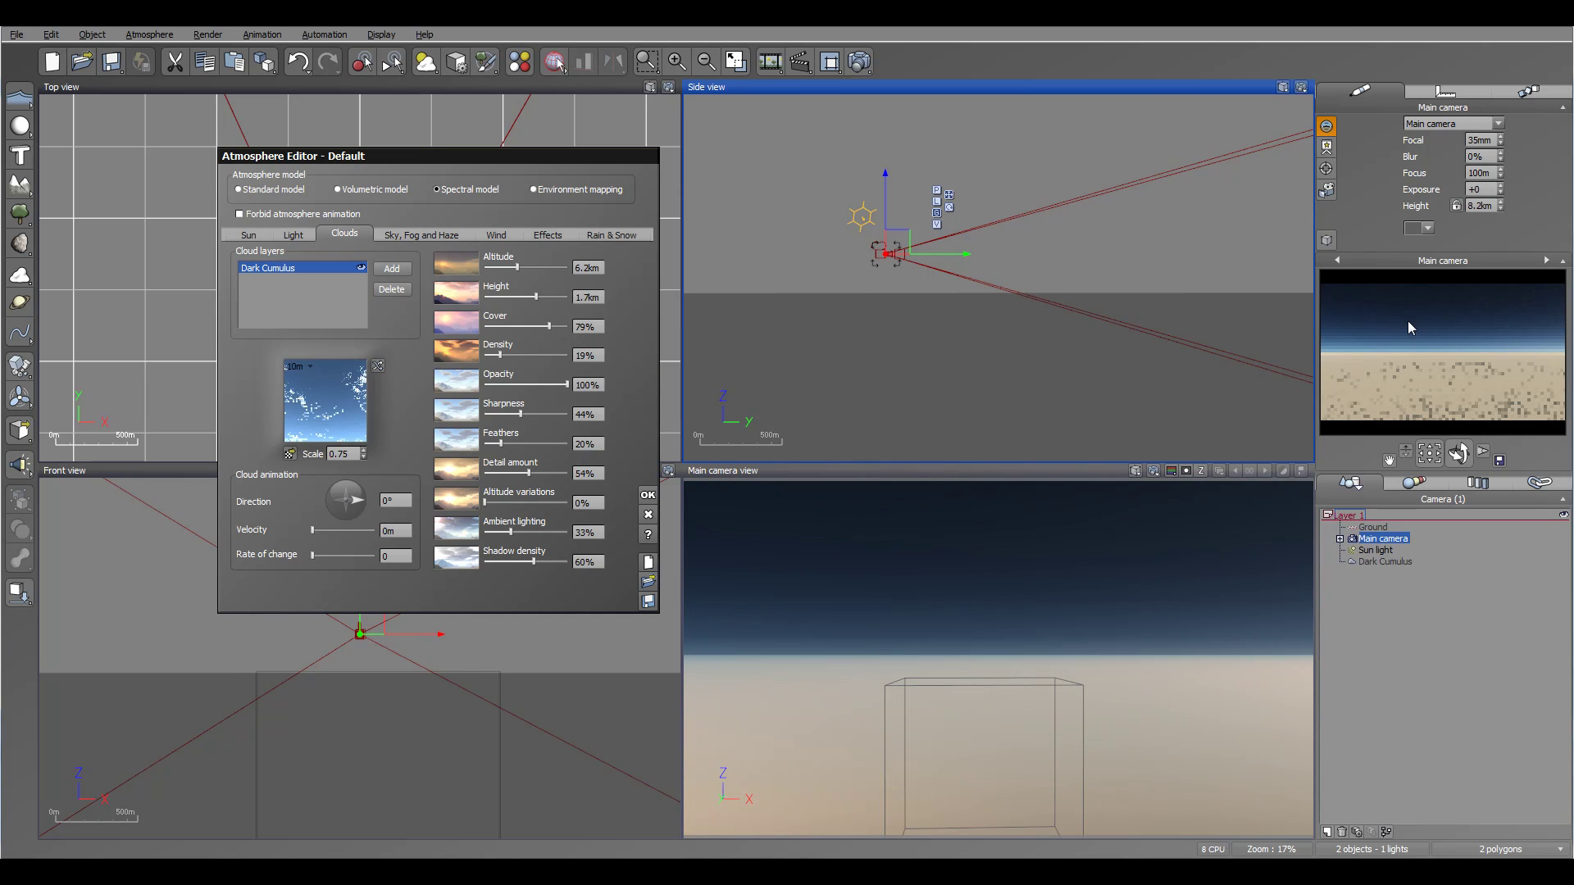
drag(548, 326, 570, 326)
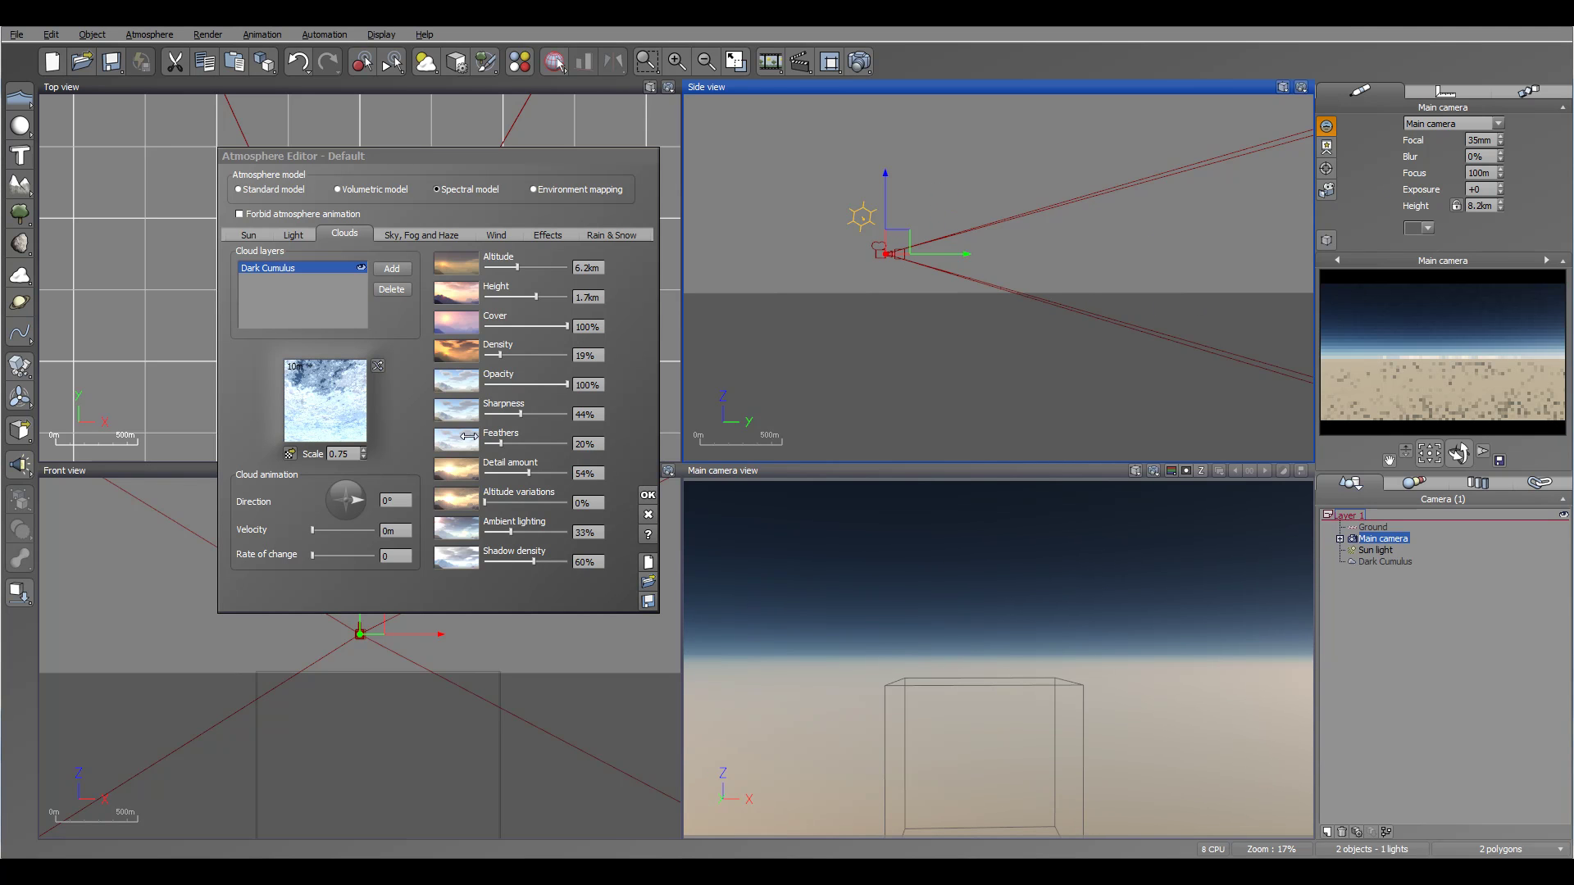
drag(484, 501, 570, 502)
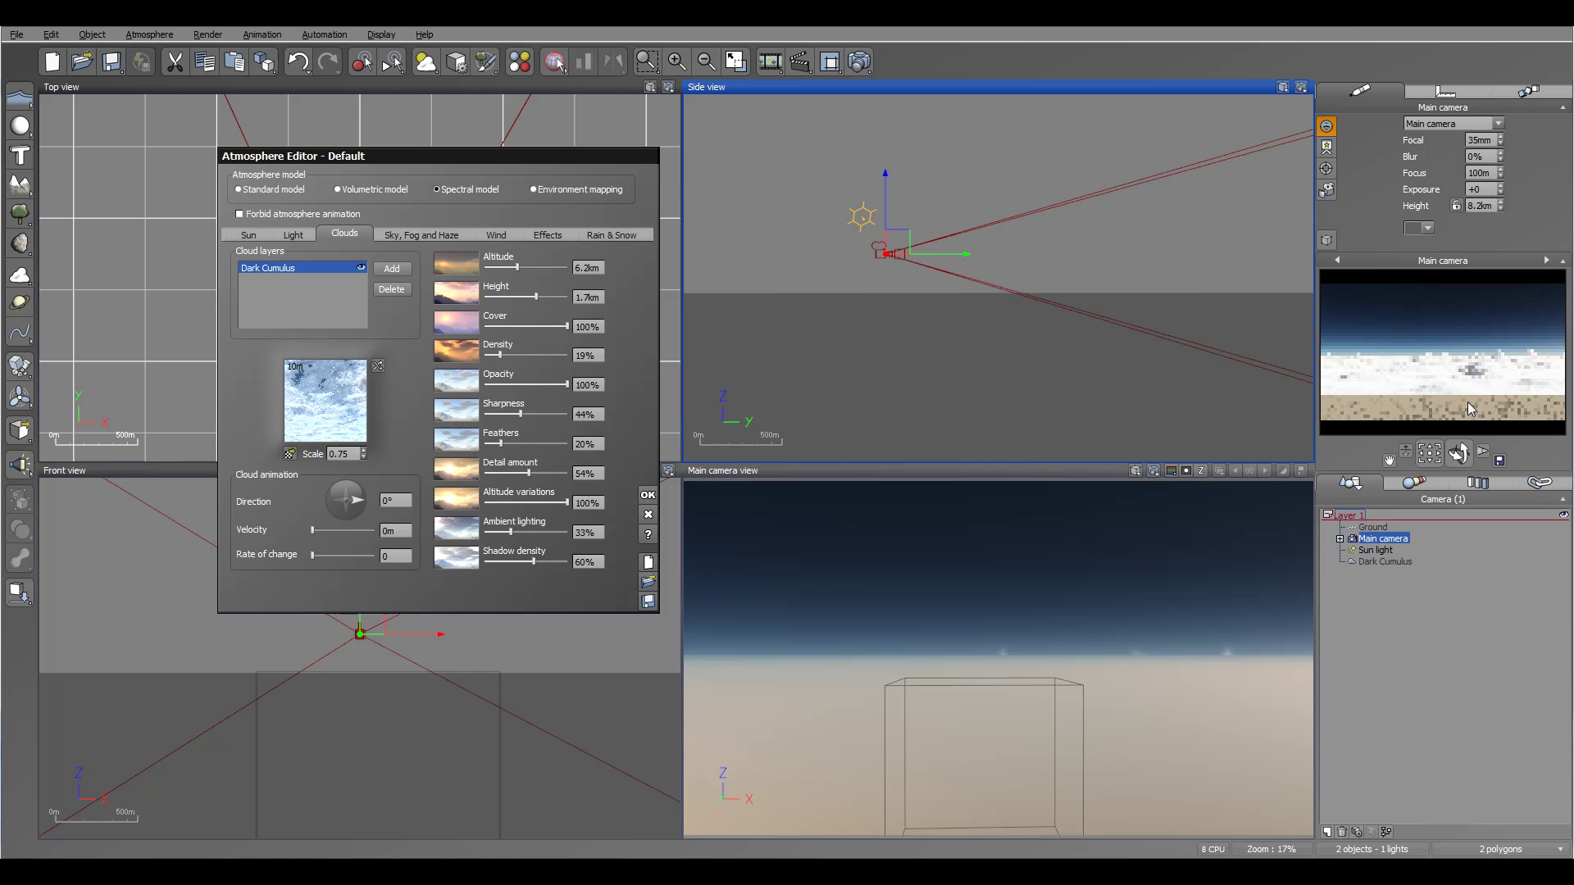
Lower the main camera back beneath the cloud layer and drop it onto the ground
right_drag(1099, 228, 1039, 236)
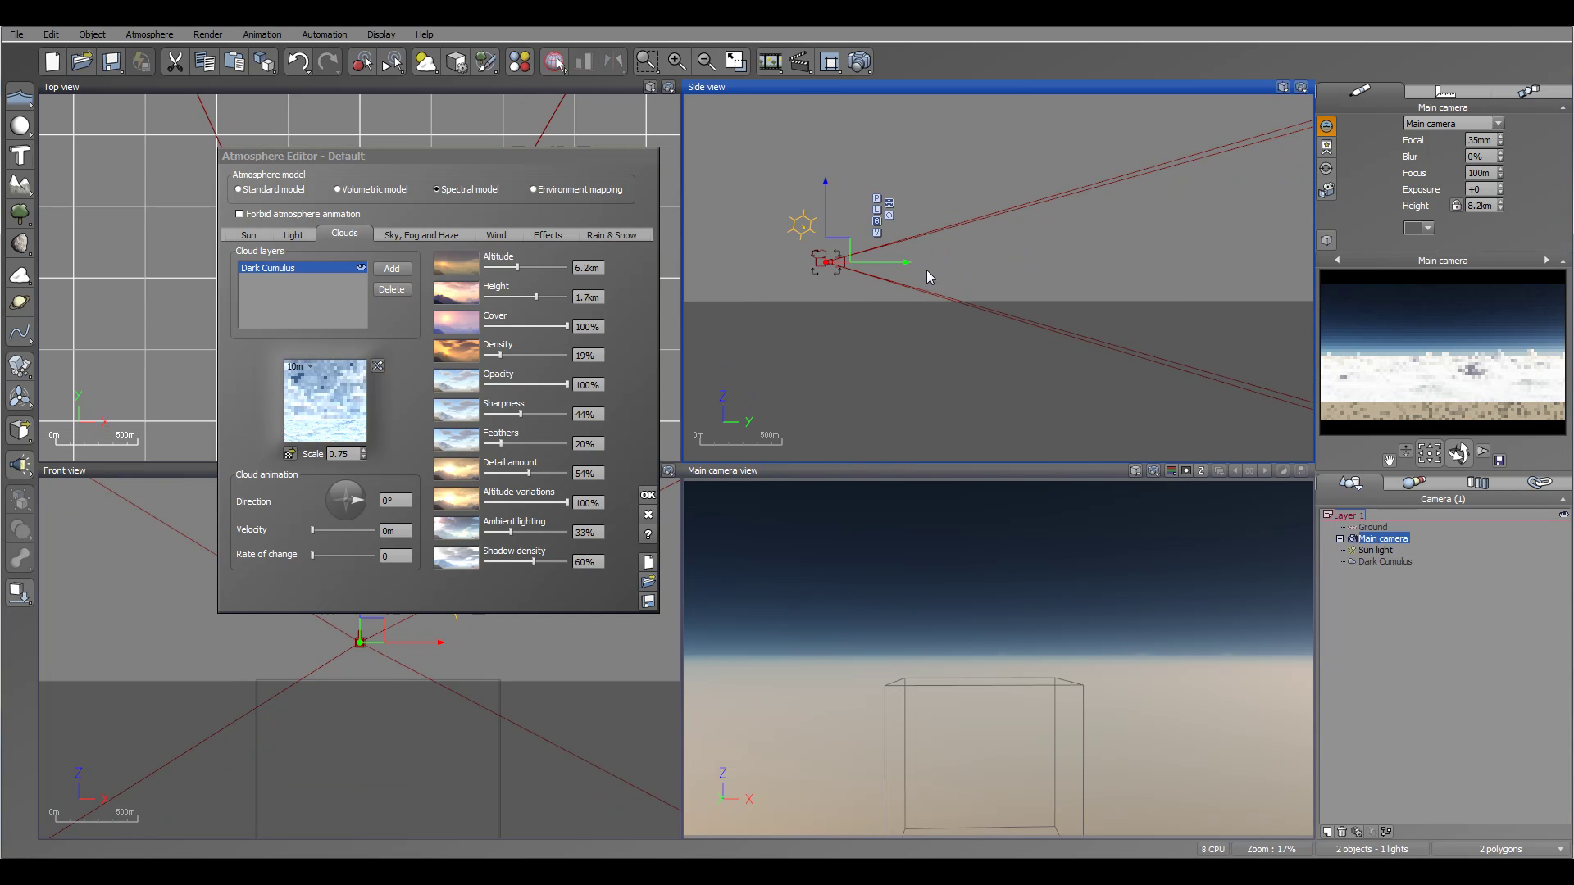
drag(838, 258, 874, 424)
right_drag(1043, 367, 1023, 236)
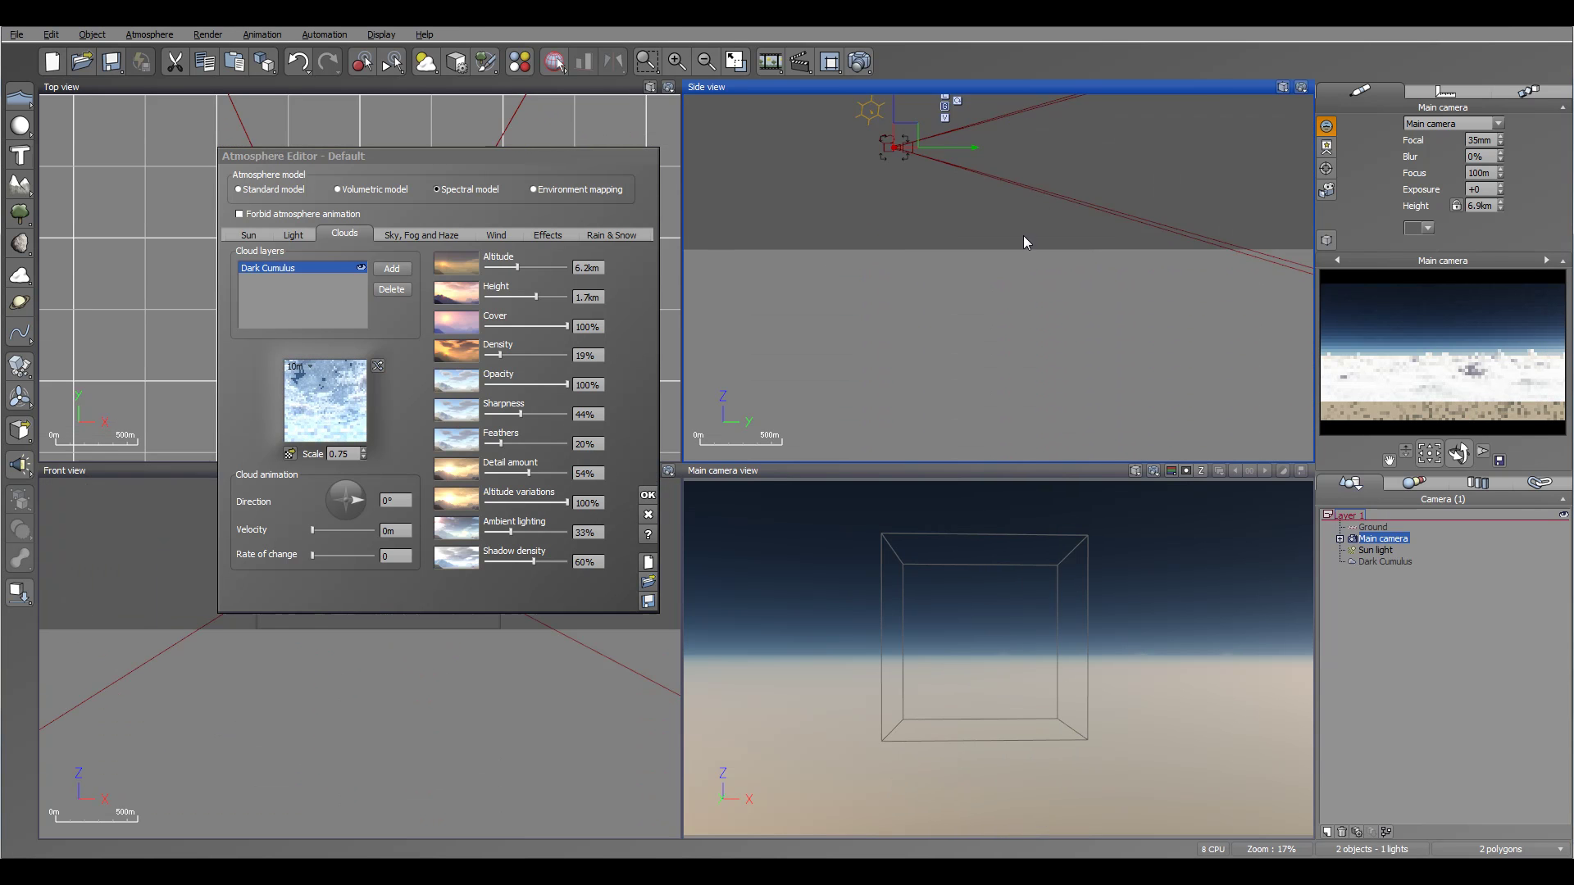
scroll(1023, 236, down, 4)
drag(973, 153, 973, 387)
right_drag(1069, 305, 1057, 104)
drag(998, 201, 1140, 336)
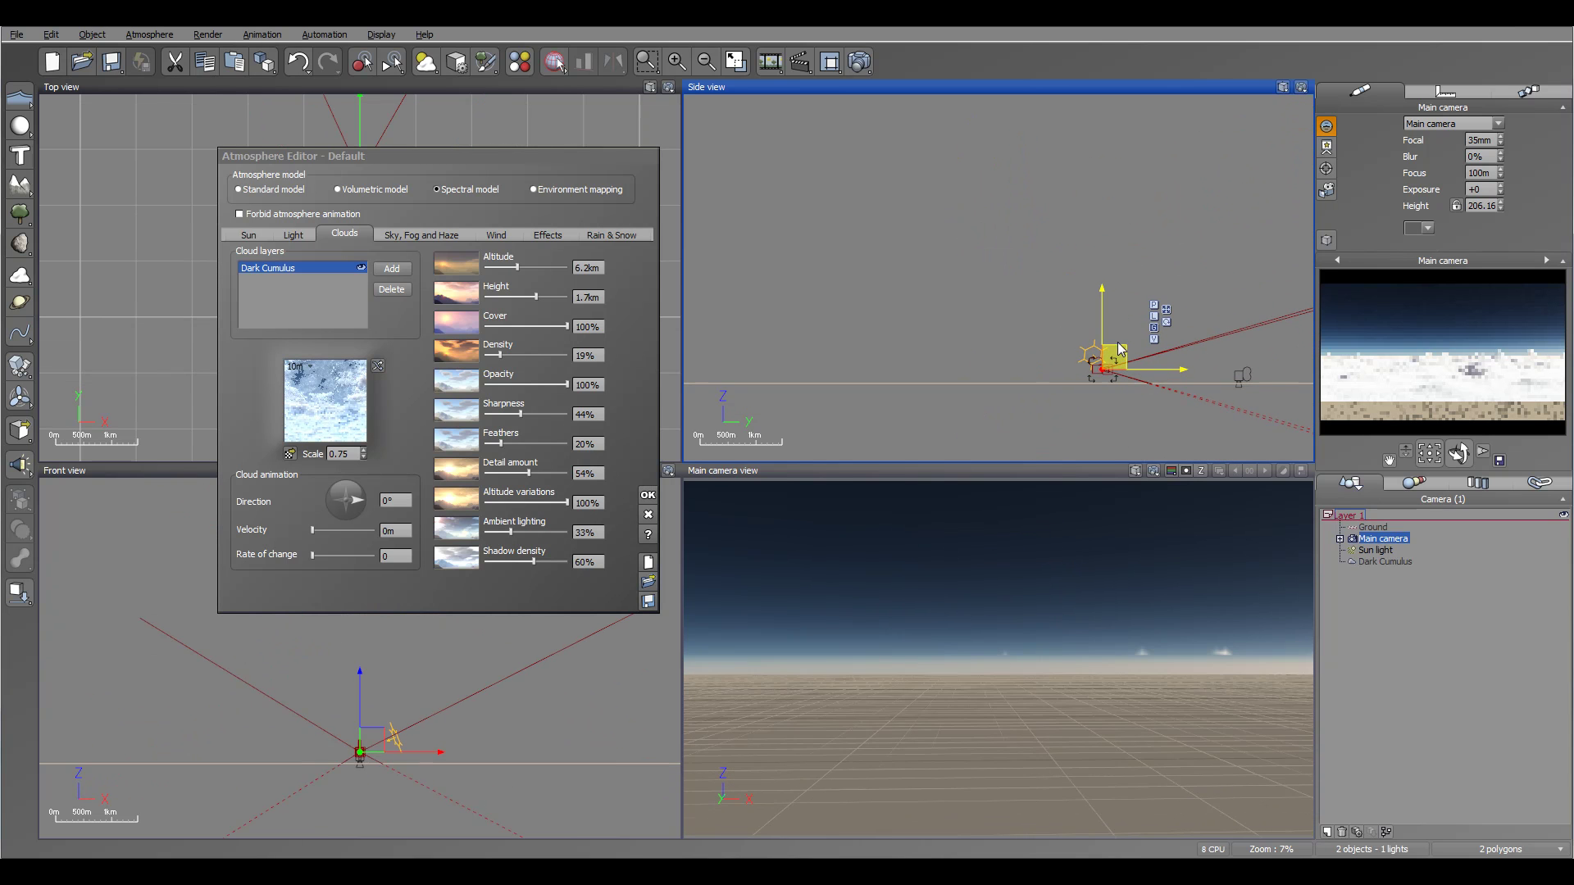
click(21, 601)
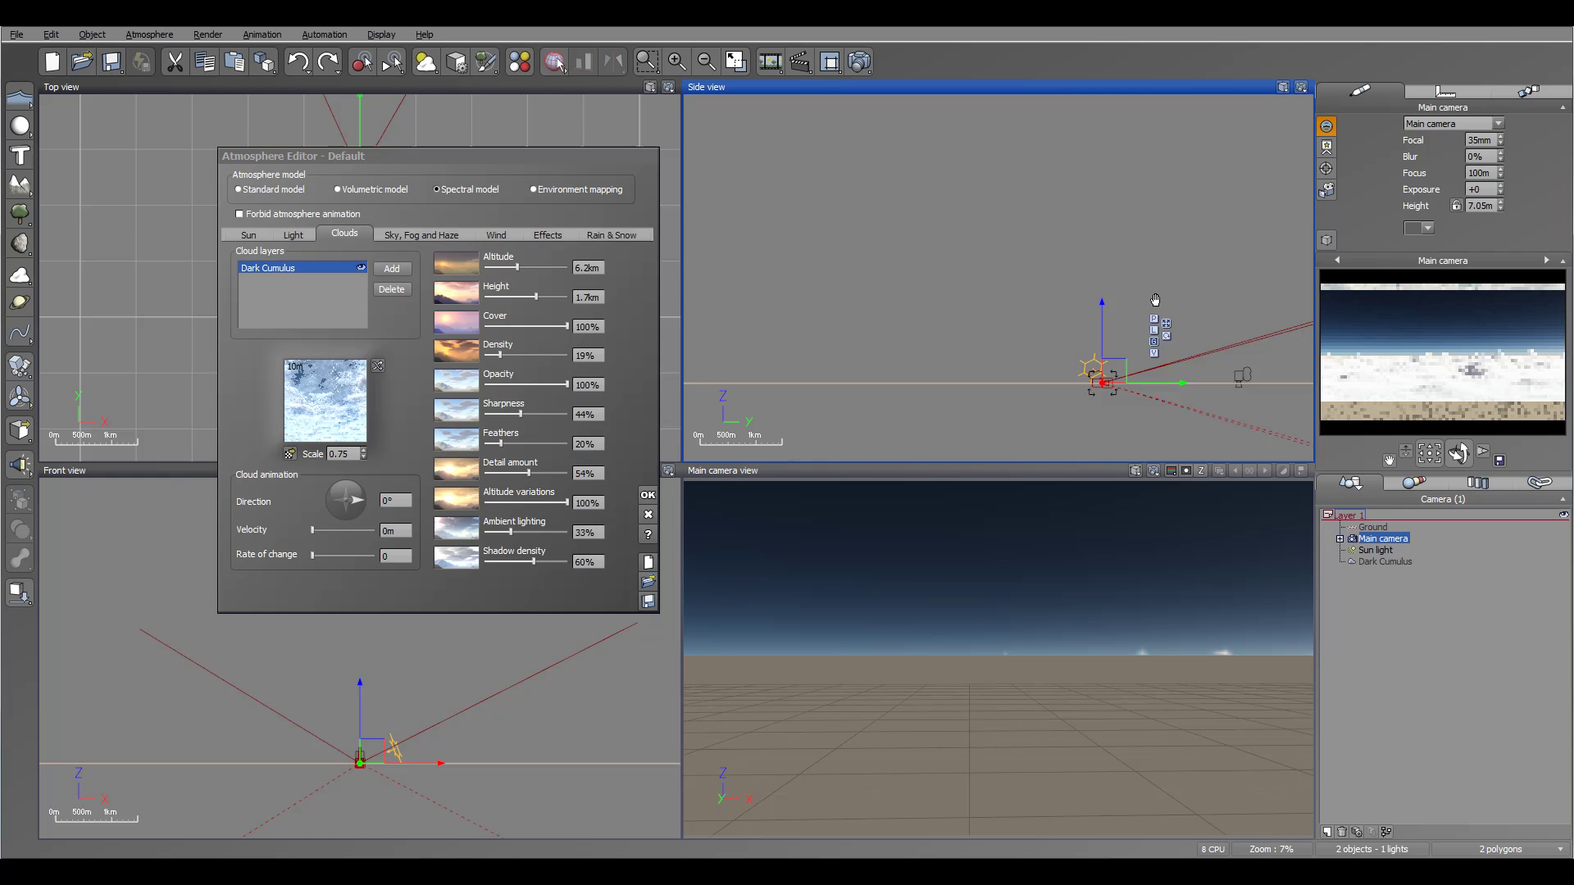
Lower the Dark Cumulus layer in the side view to just above the main camera, at an altitude of about 208 m
right_drag(1215, 299, 1052, 315)
scroll(1052, 318, down, 3)
click(1074, 209)
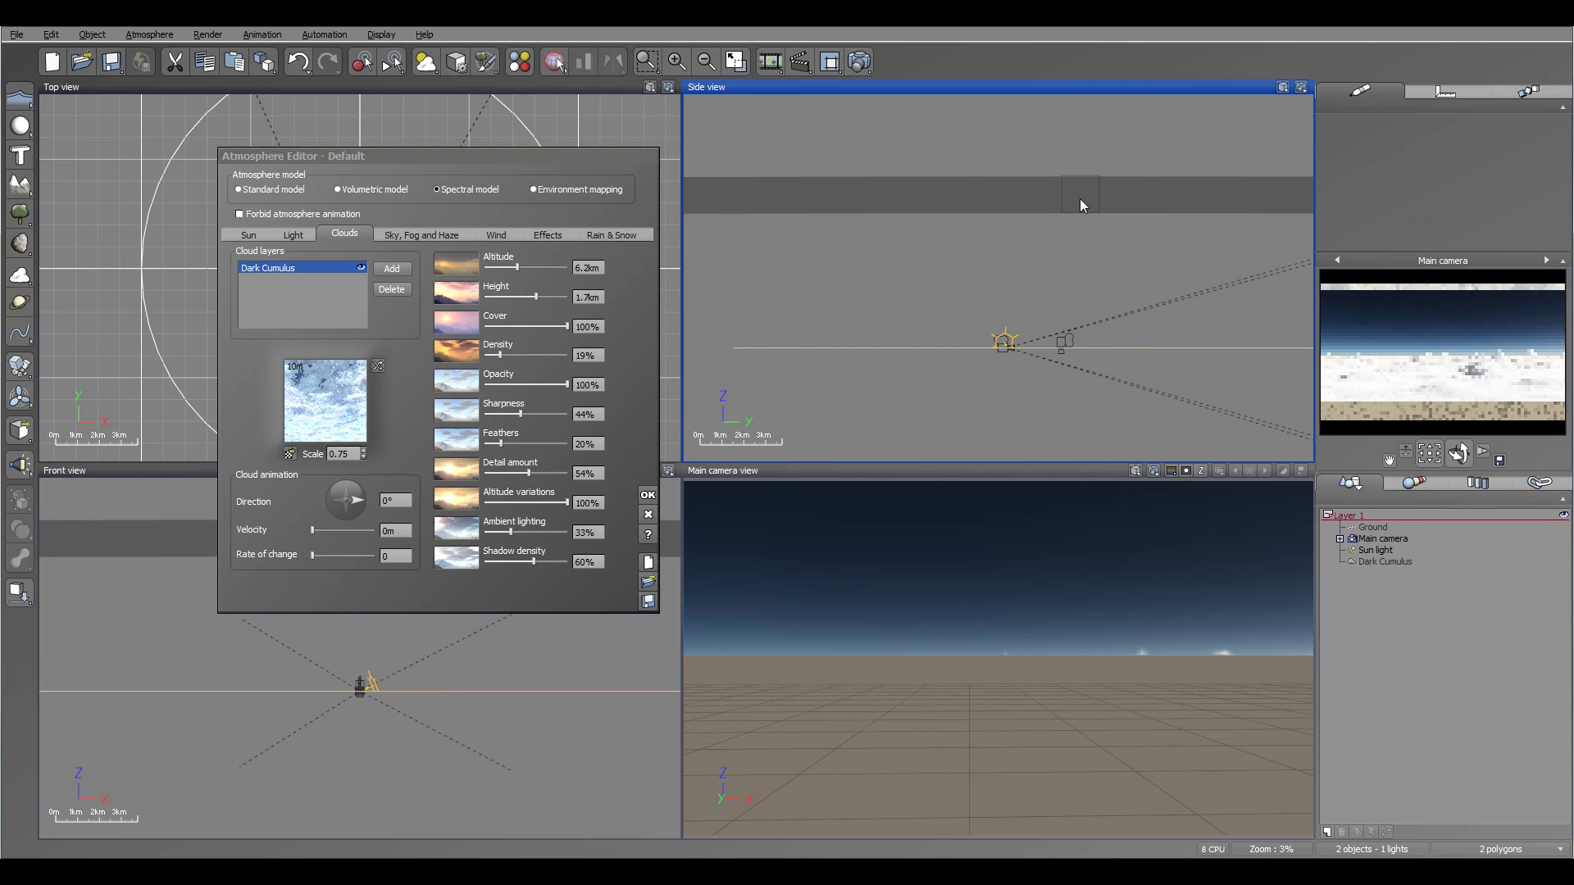
click(1385, 562)
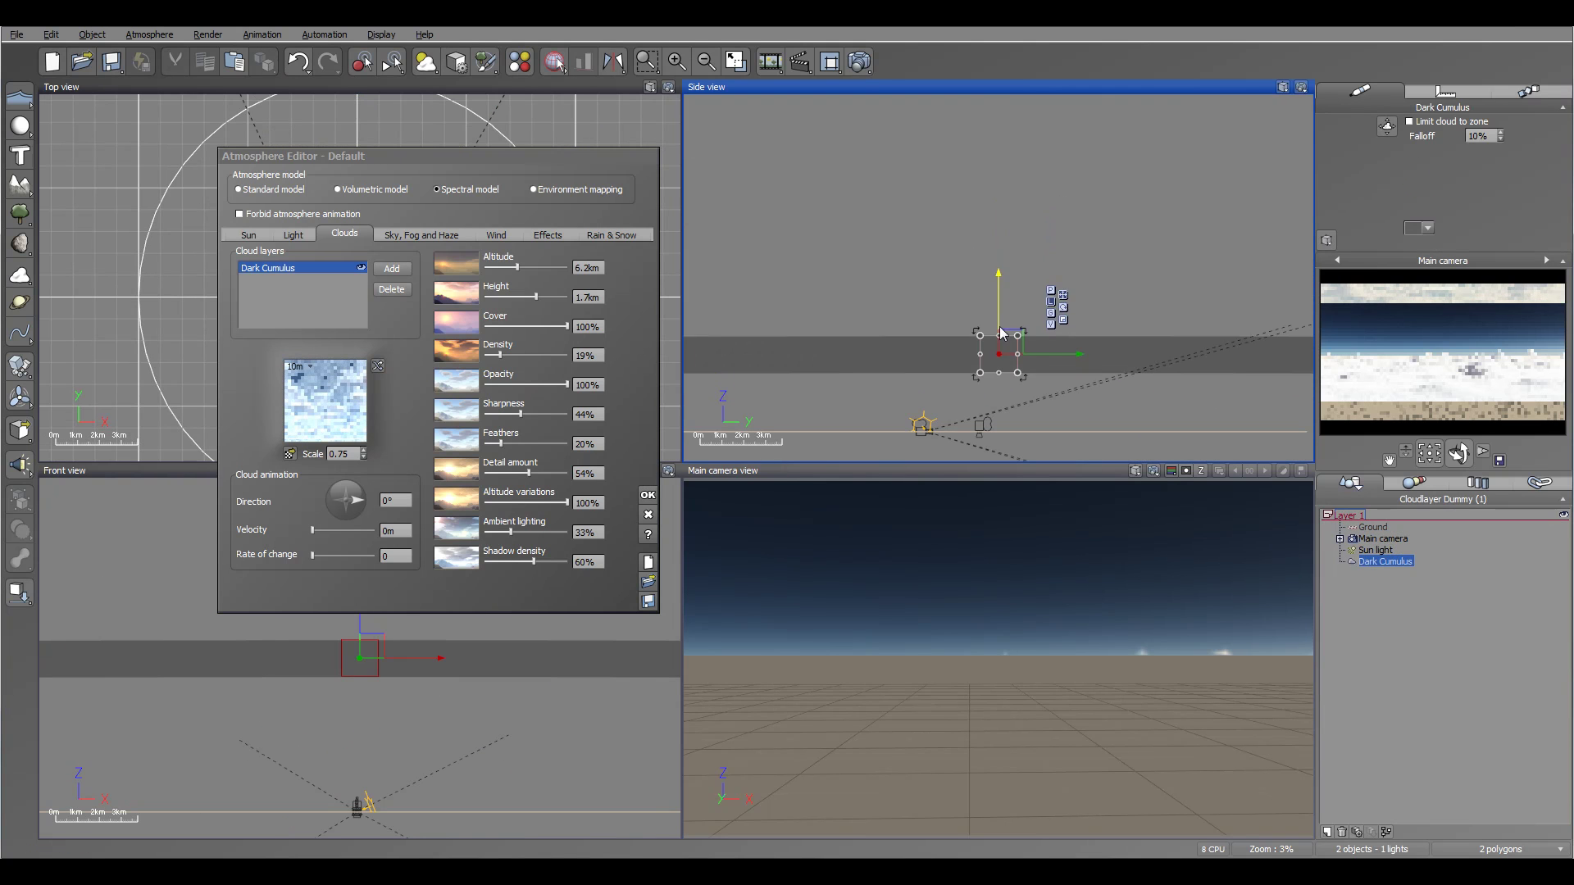
drag(1000, 344, 1001, 338)
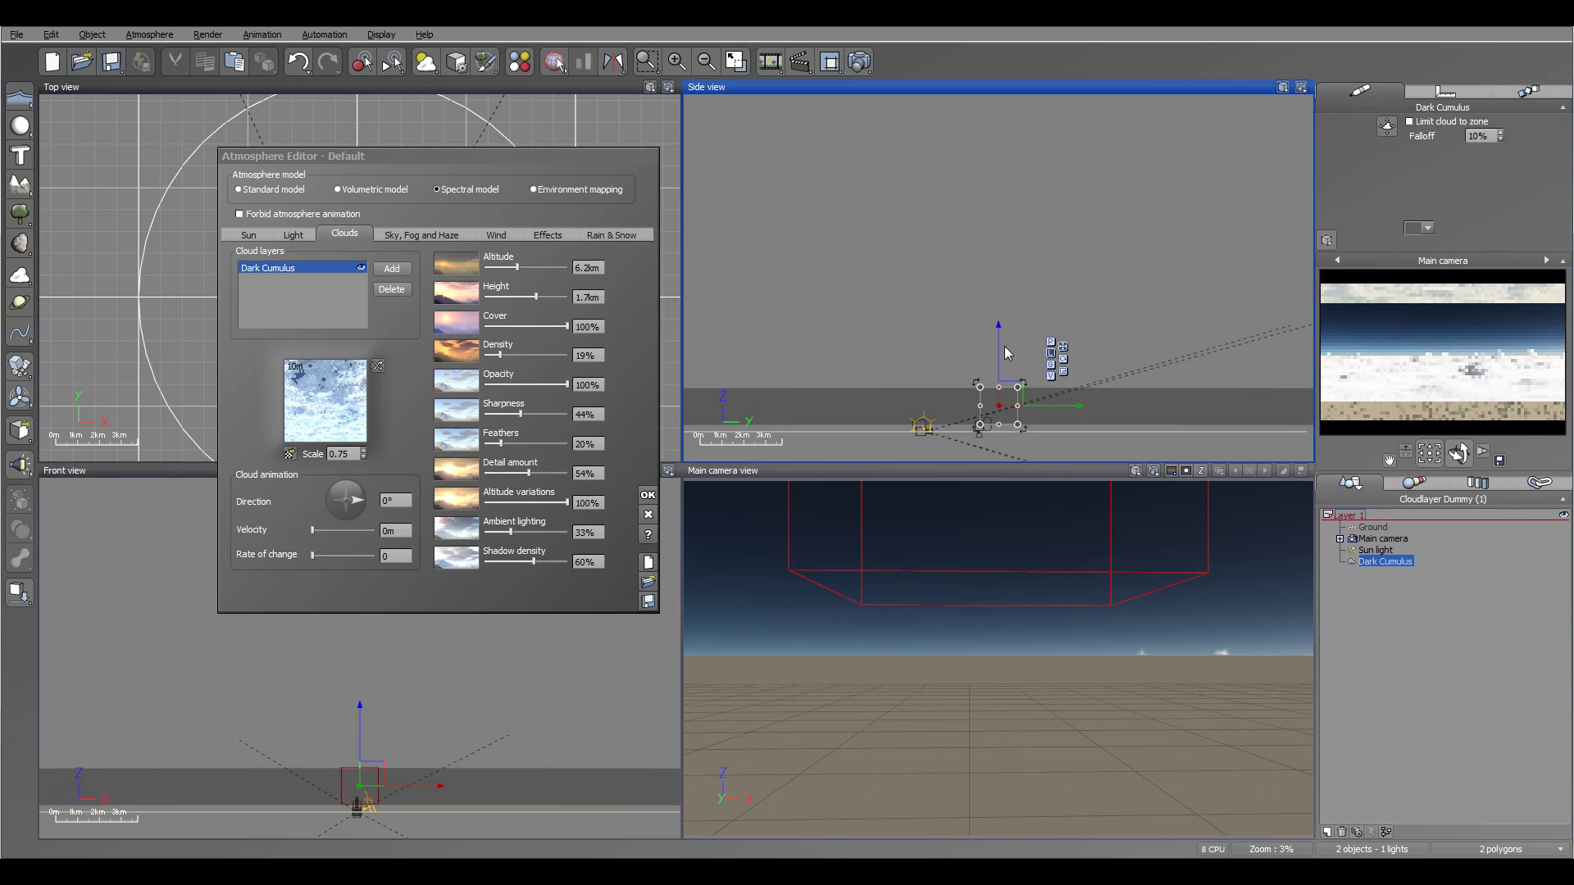
scroll(1040, 381, up, 6)
right_drag(1040, 381, 1031, 209)
right_drag(1085, 399, 1120, 159)
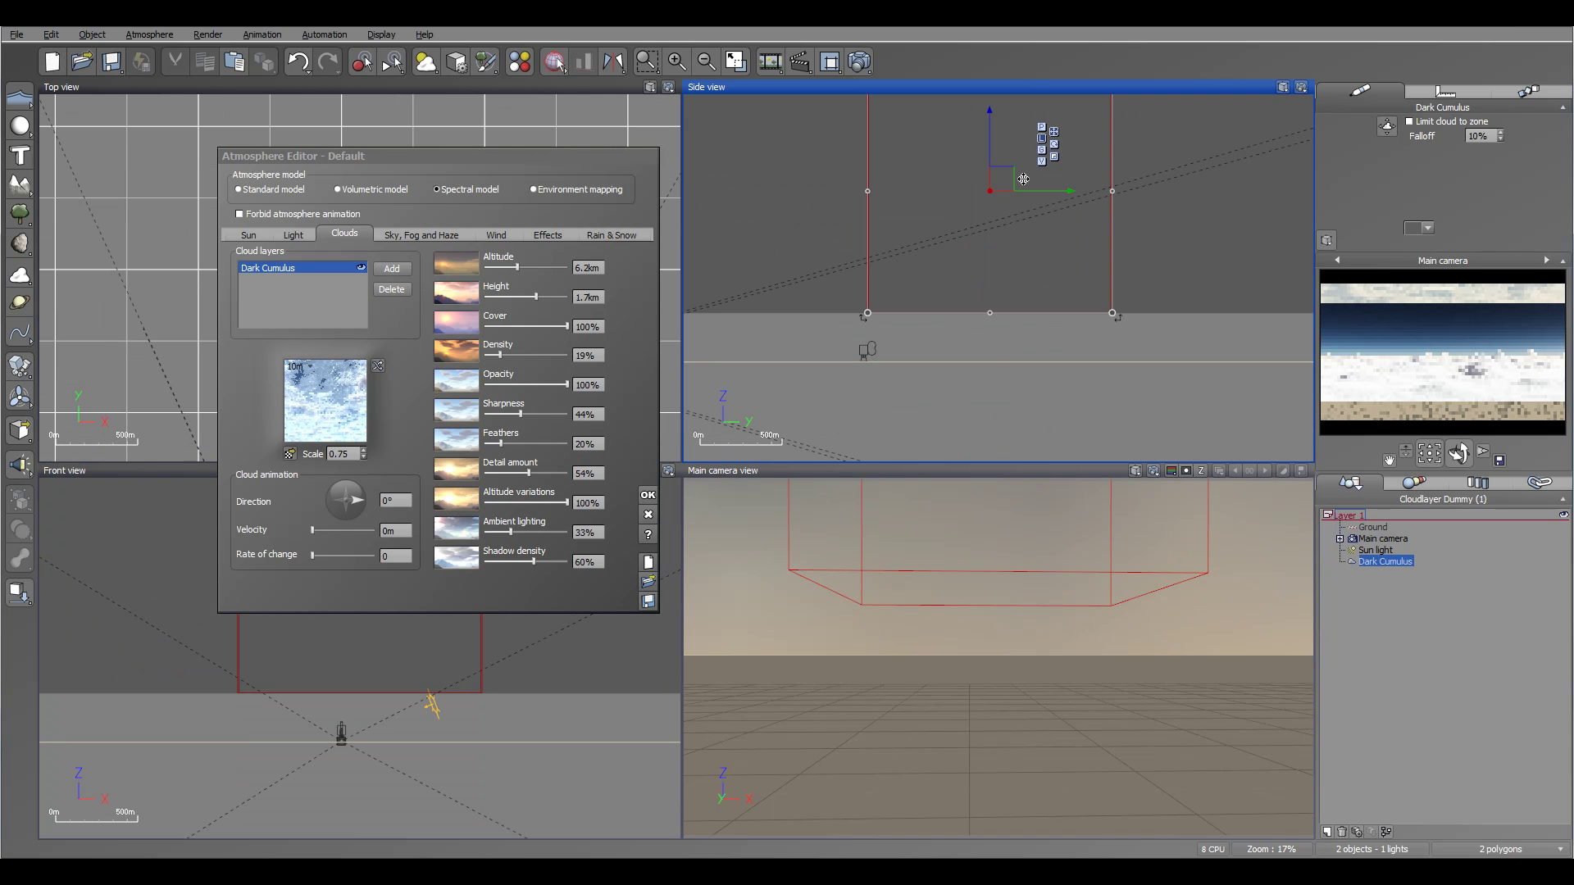
mouse_move(1011, 190)
mouse_down()
mouse_move(1011, 240)
mouse_move(1011, 210)
mouse_up()
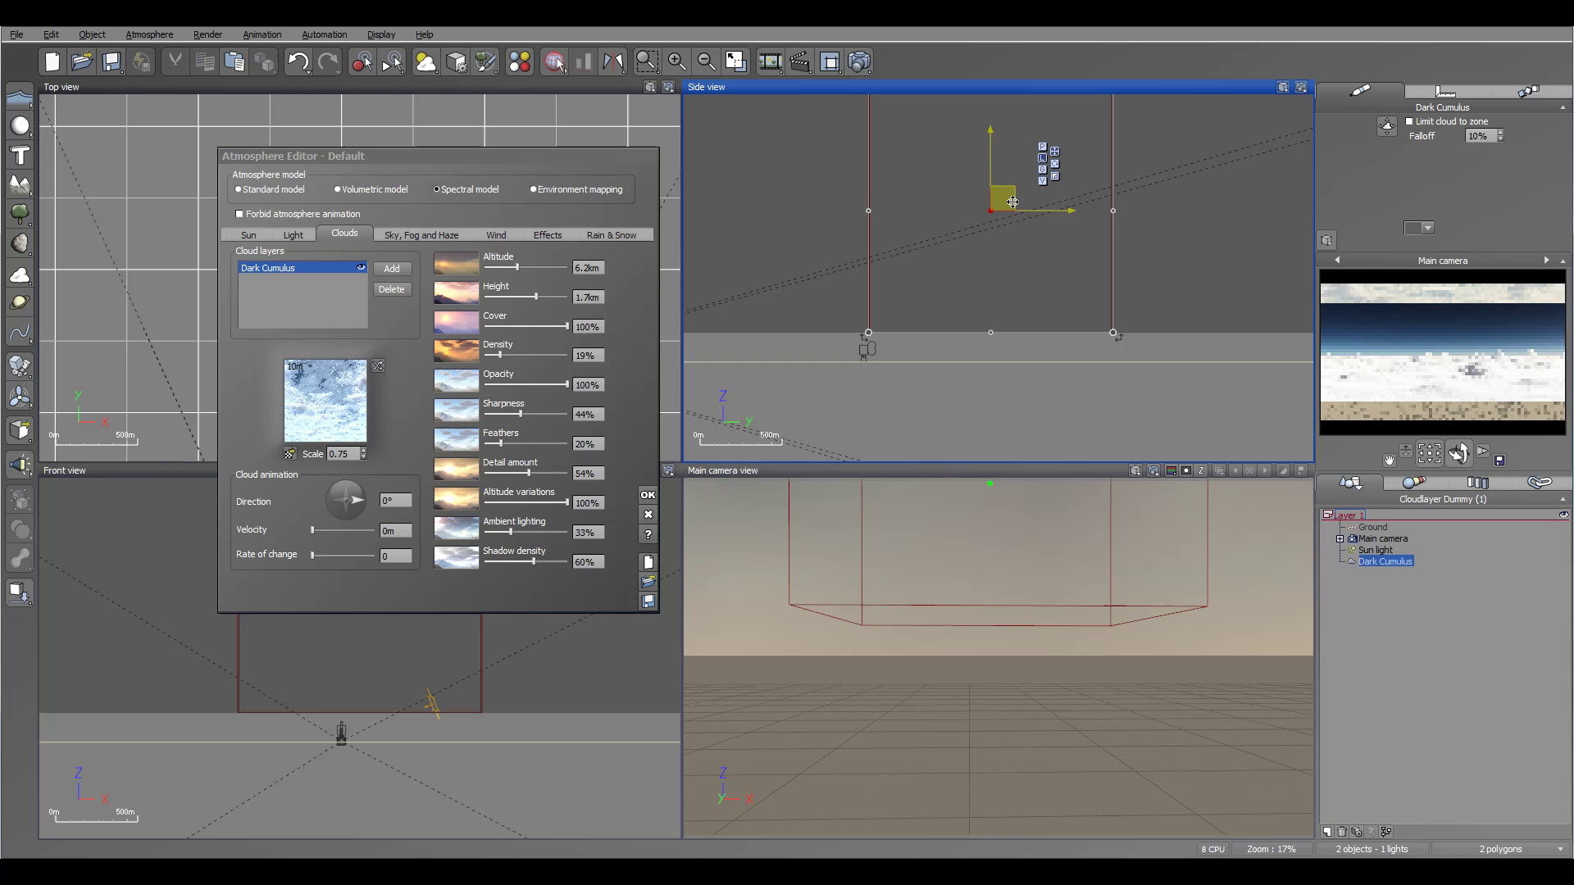
right_drag(1068, 158, 1218, 117)
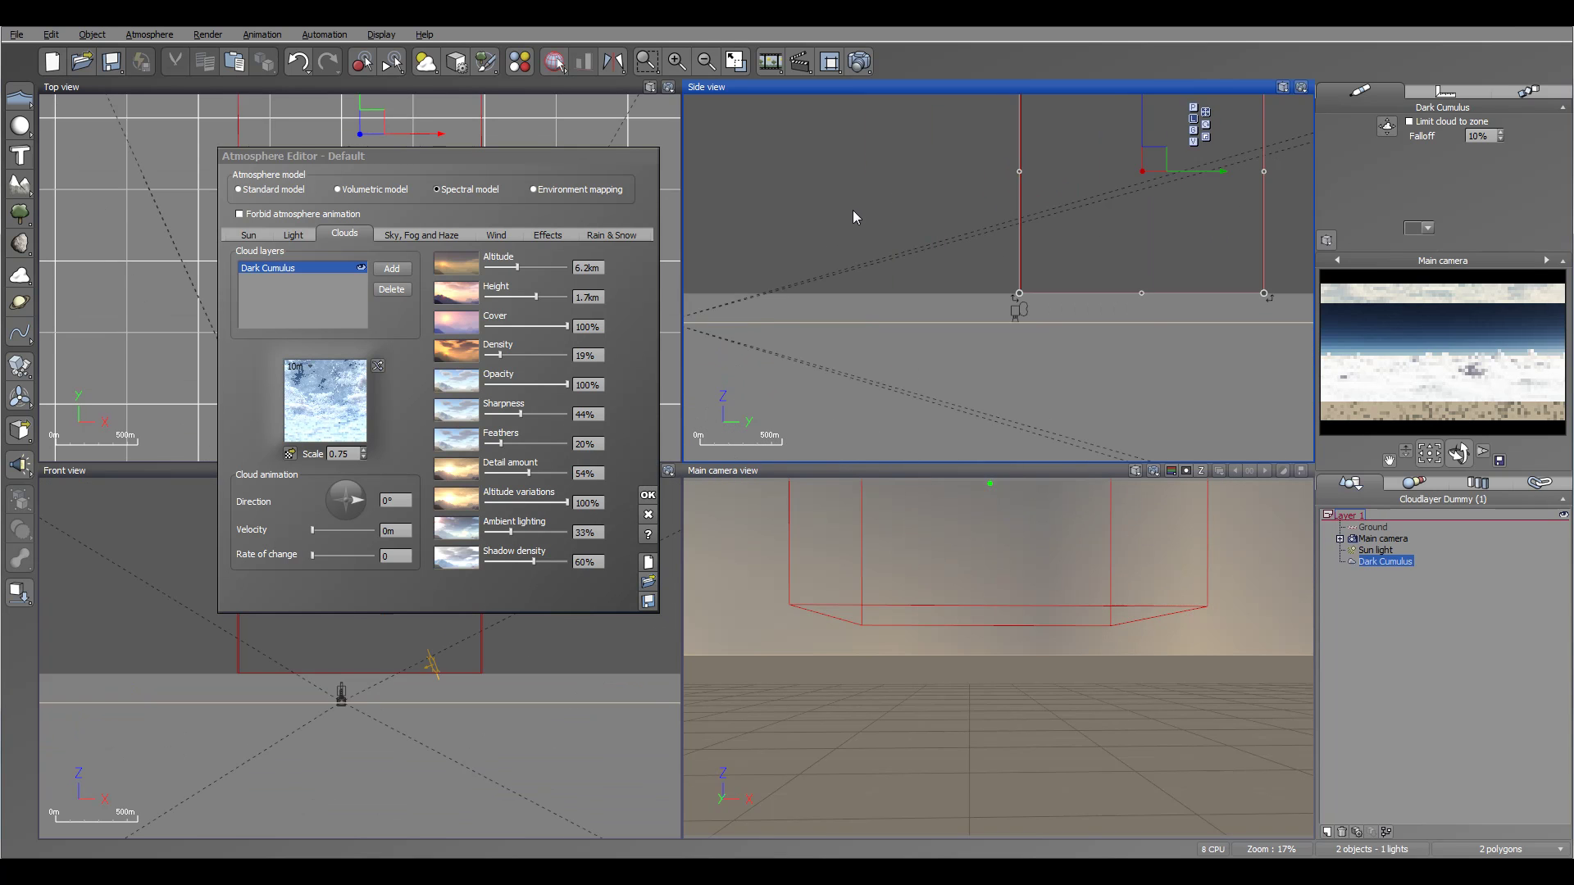
Reduce the Dark Cumulus layer's cover to 53% and try a lower ambient lighting value
right_drag(853, 211, 1078, 269)
drag(566, 326, 529, 327)
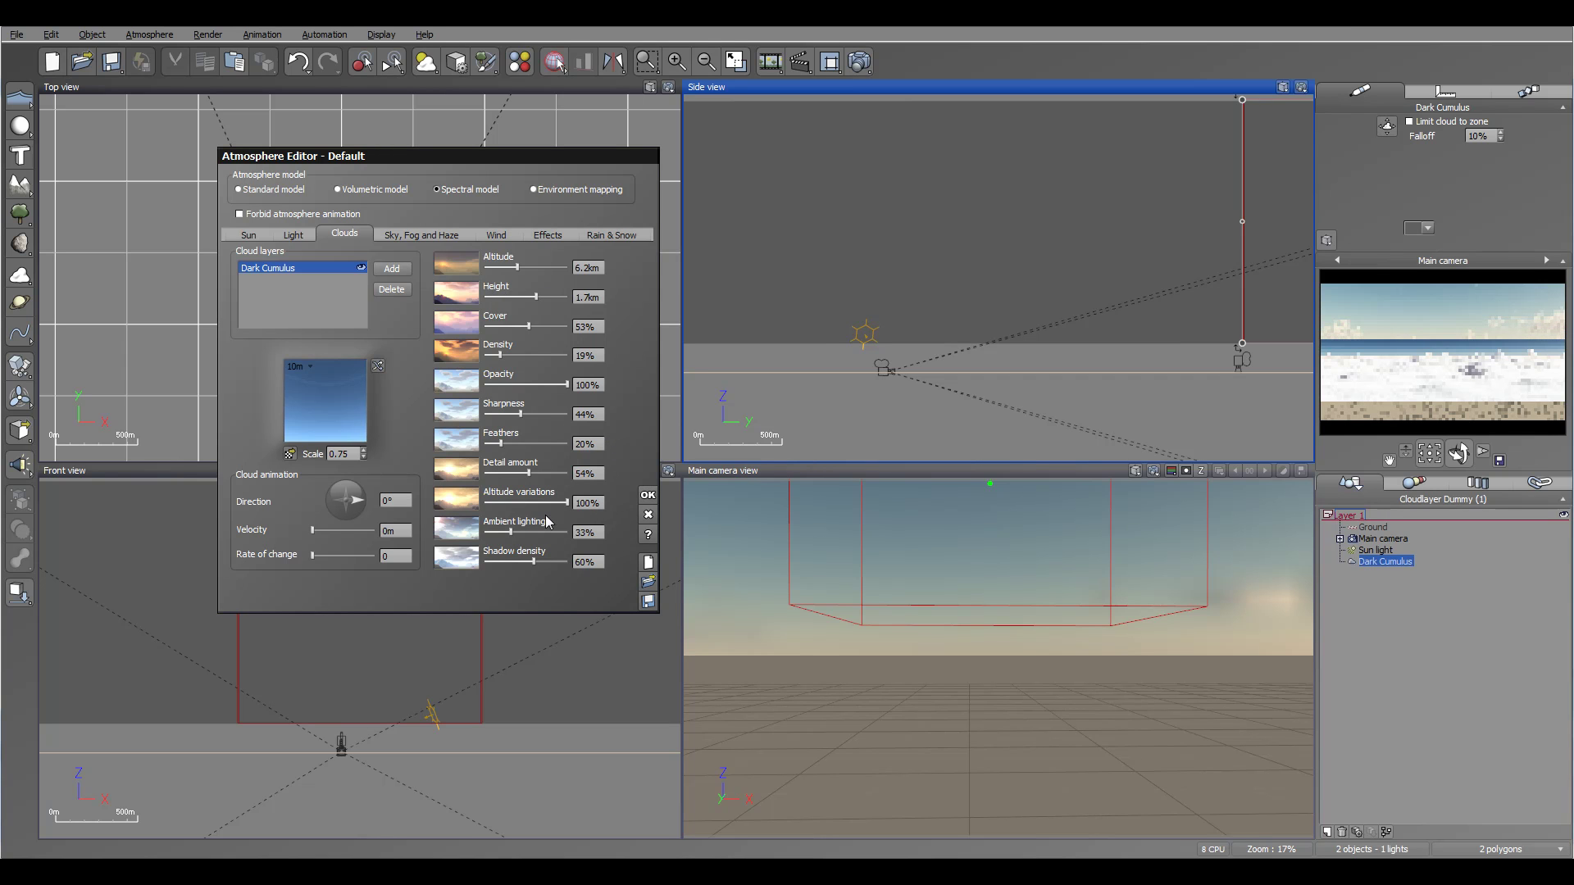
mouse_move(508, 534)
mouse_down()
mouse_move(578, 537)
mouse_move(496, 533)
mouse_up()
Change the atmosphere's ambient light color to a very dark blue
click(301, 236)
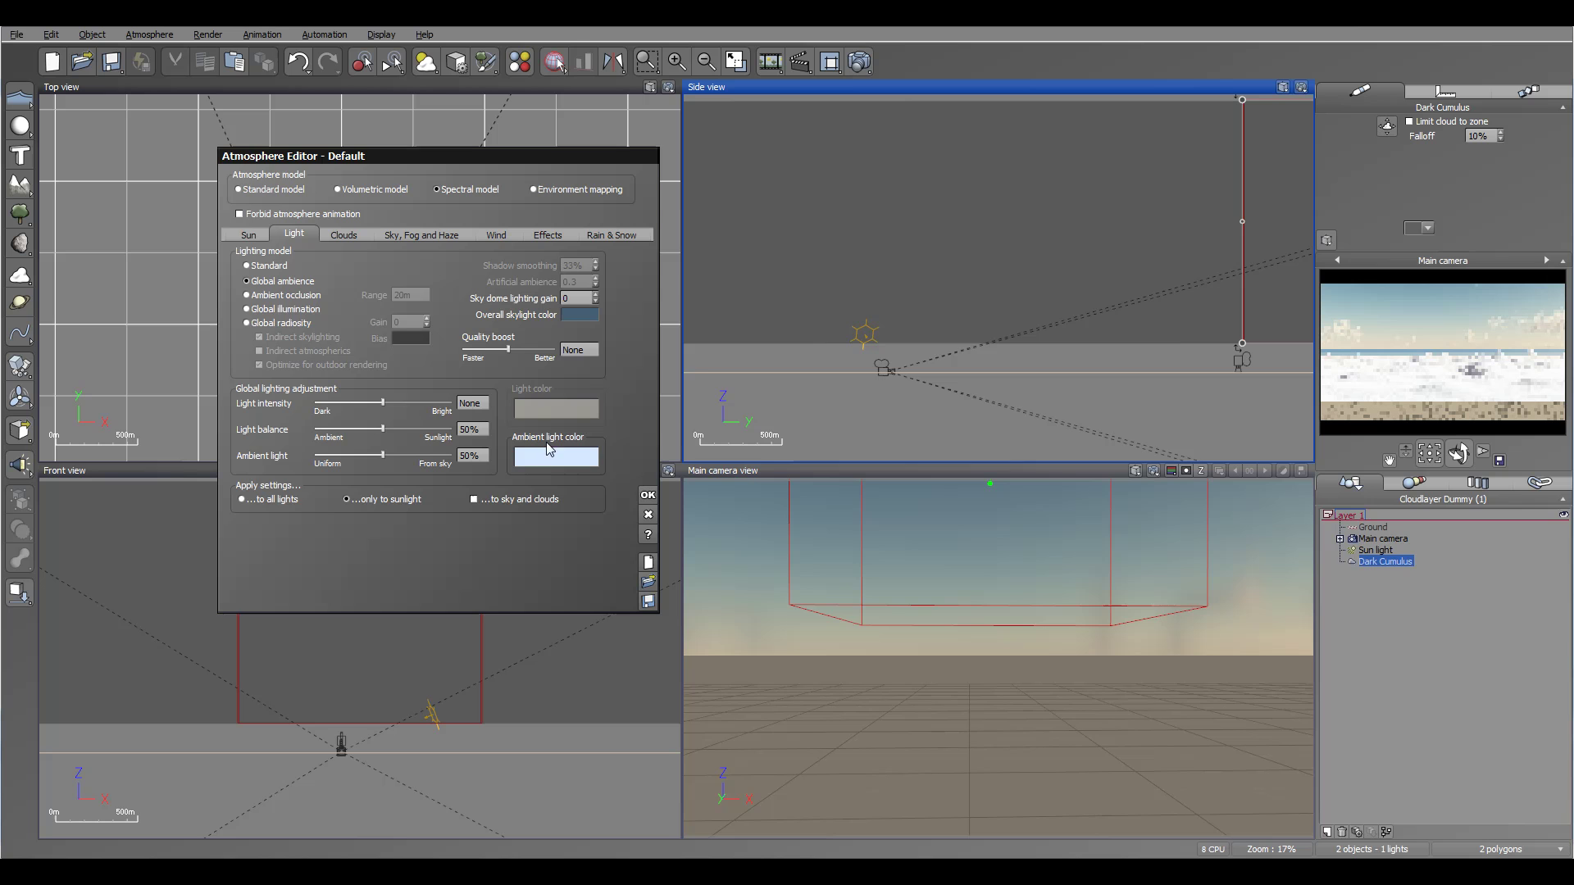
right_click(546, 457)
click(585, 467)
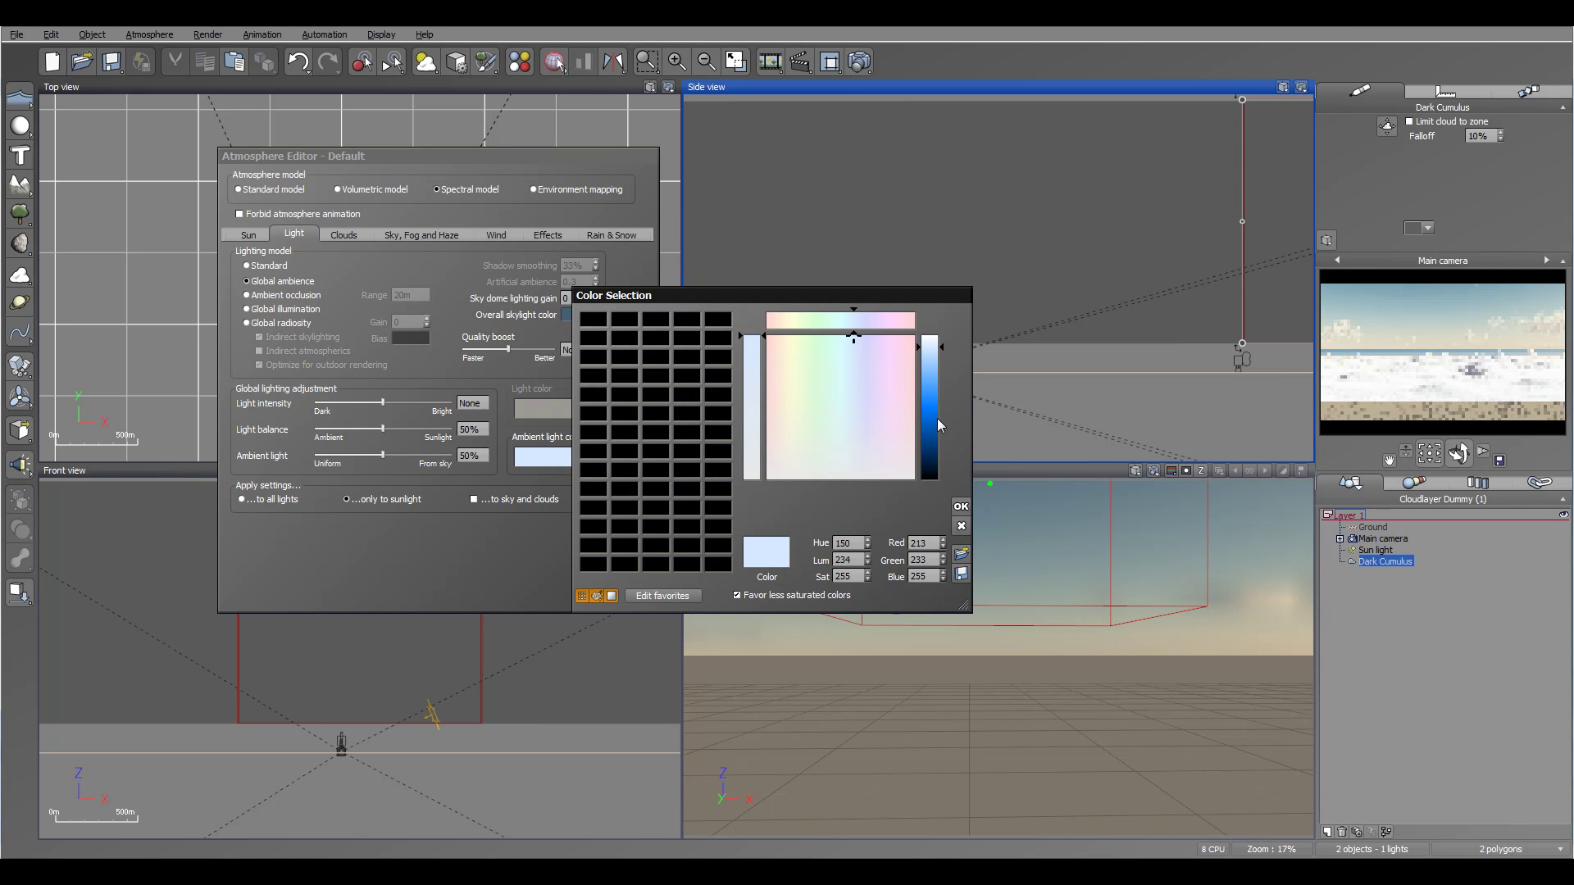
drag(937, 418, 926, 469)
click(962, 507)
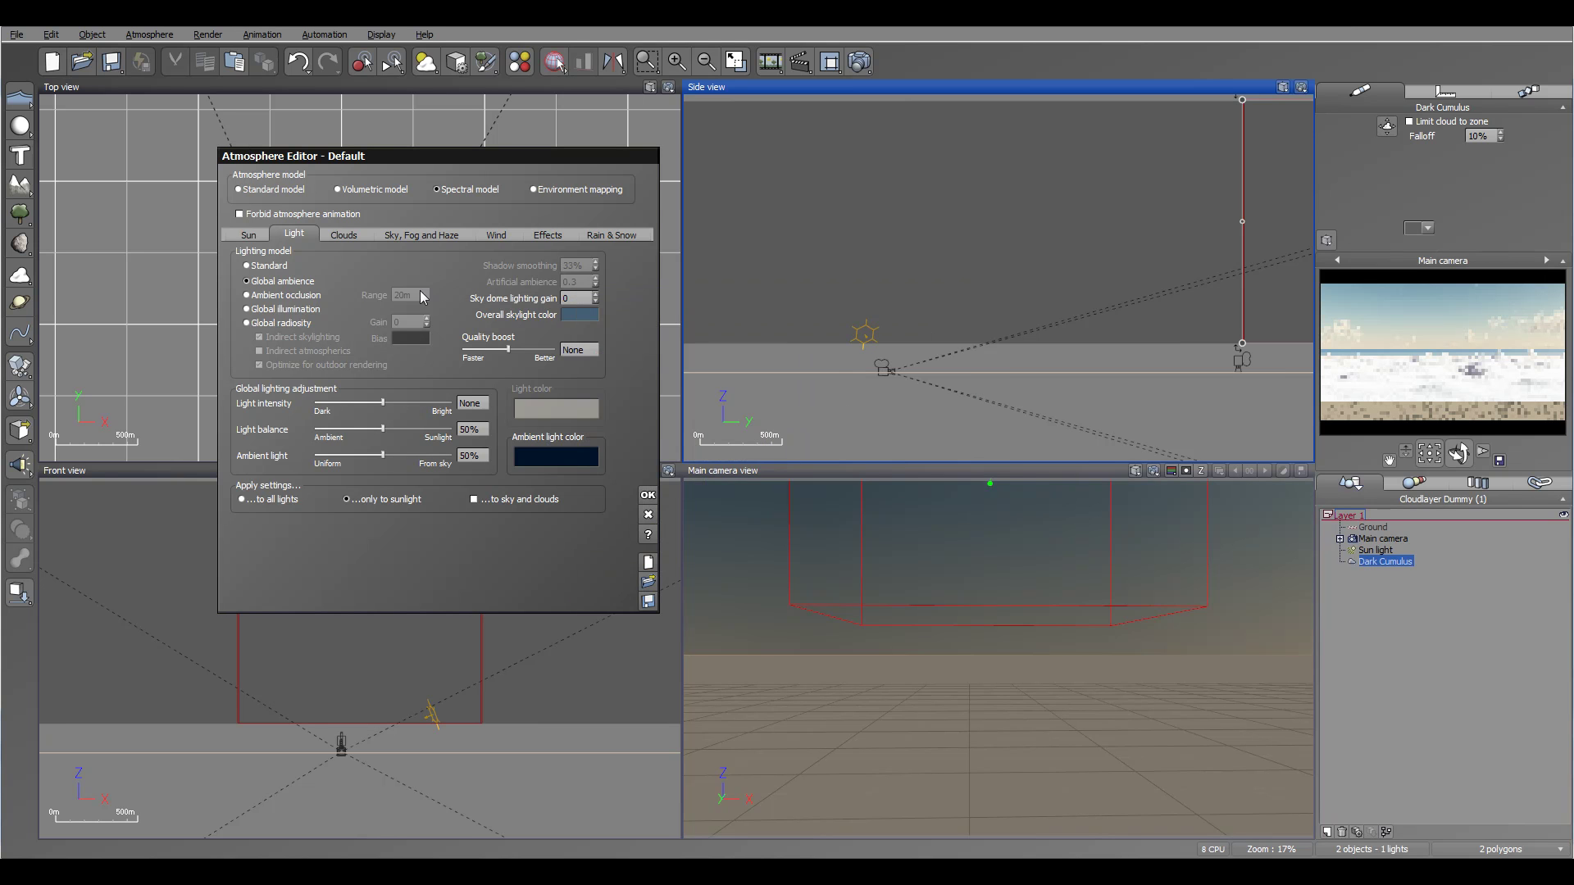
Try 0% ambient lighting on the Dark Cumulus layer, and raise it to 64%
click(344, 233)
drag(512, 531, 485, 531)
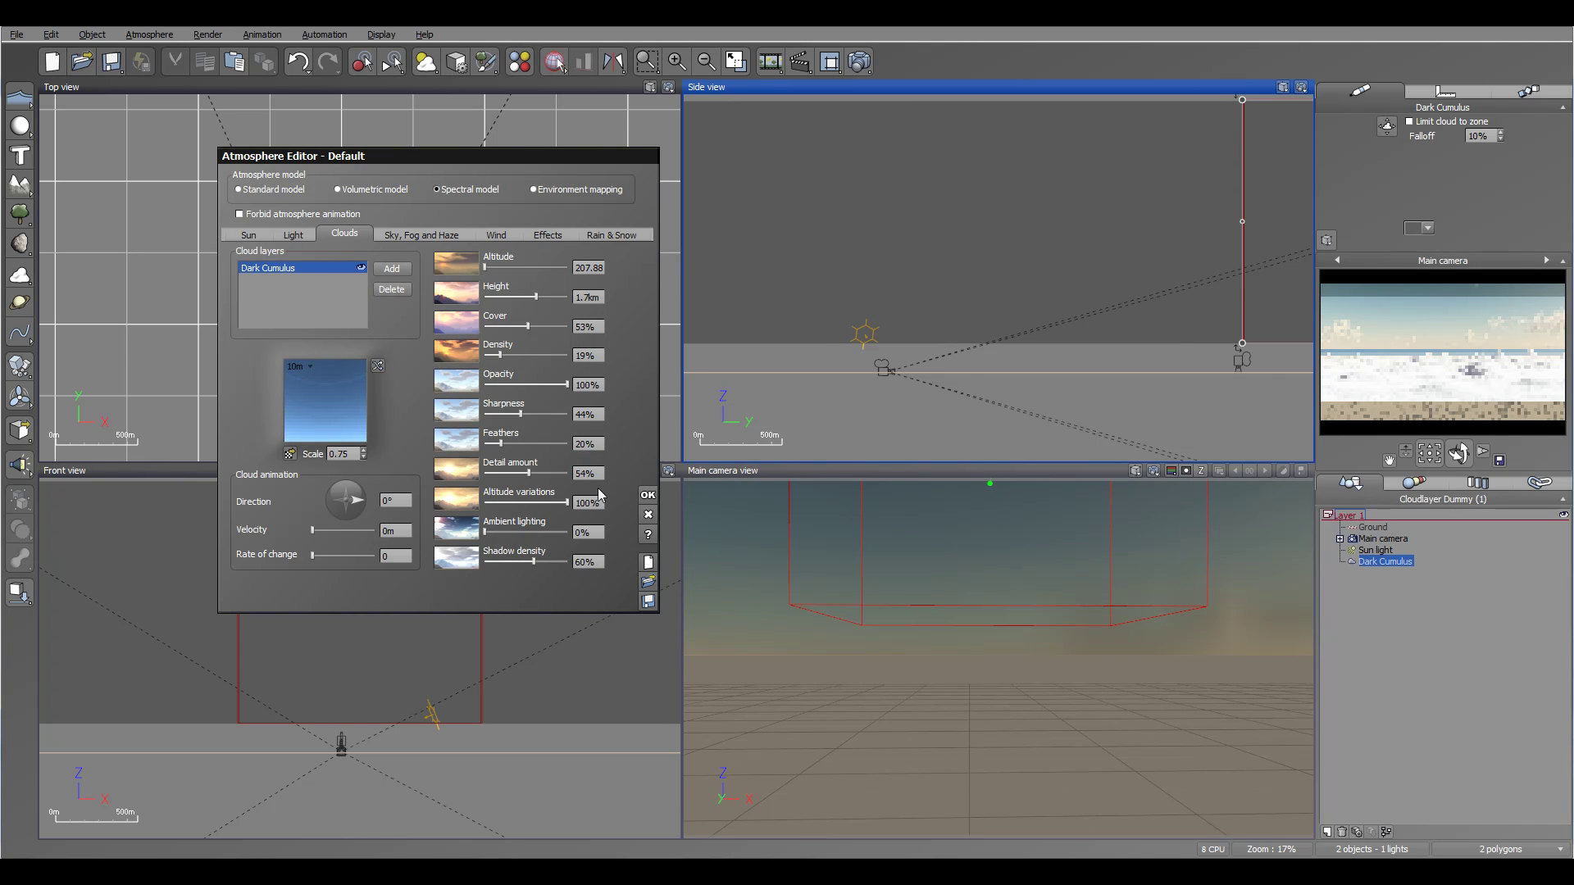
drag(485, 532, 552, 532)
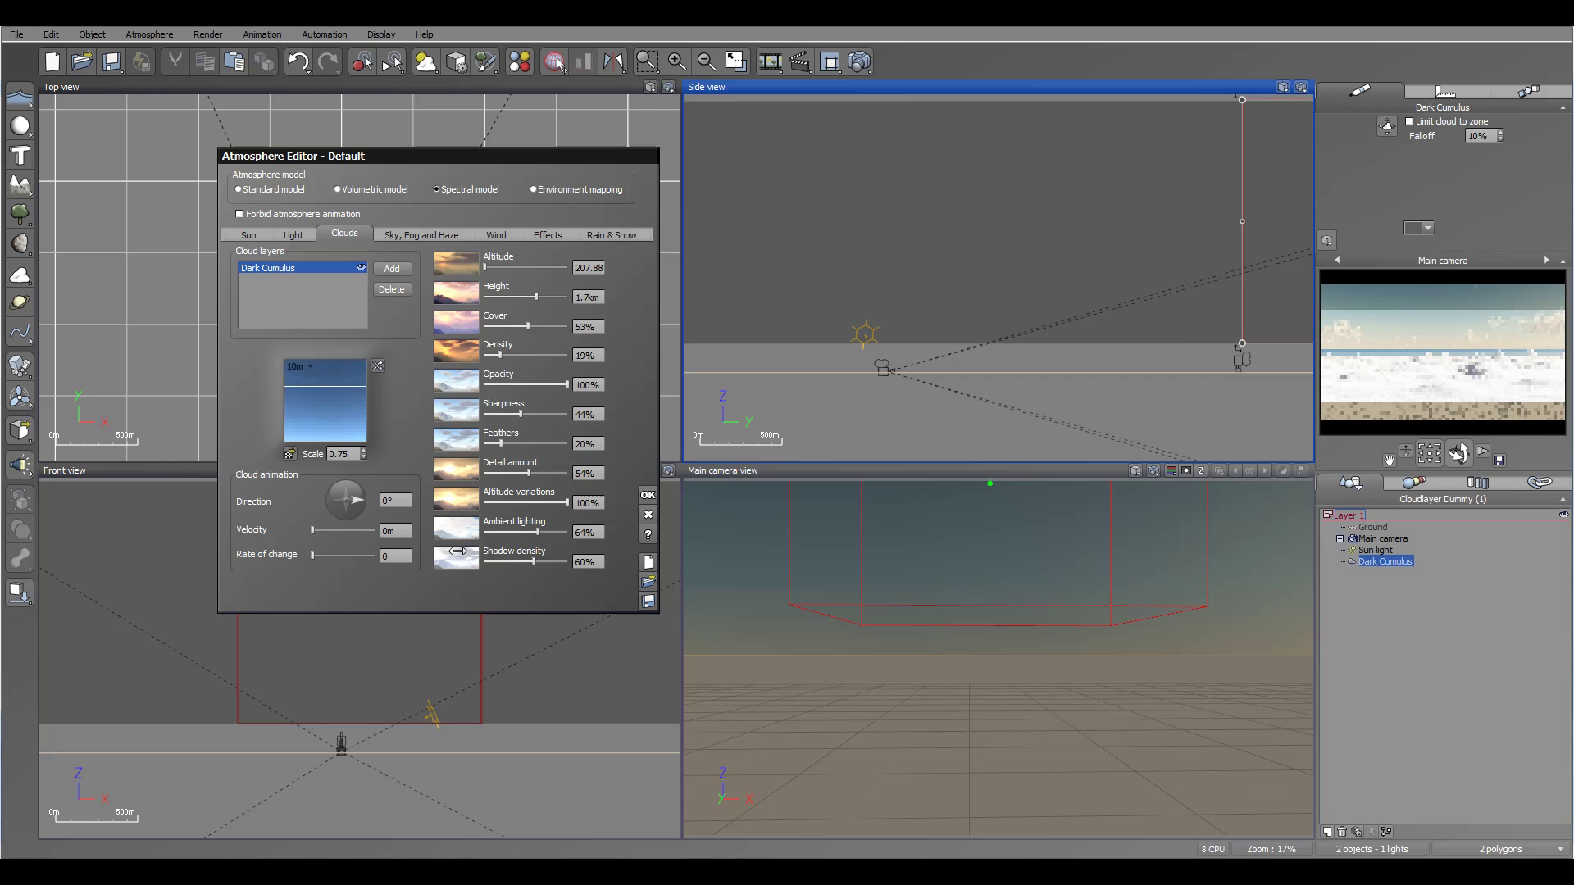
Set the Dark Cumulus layer's shadow density to 89% and its cloud animation direction to 259°
right_drag(1116, 346, 1125, 359)
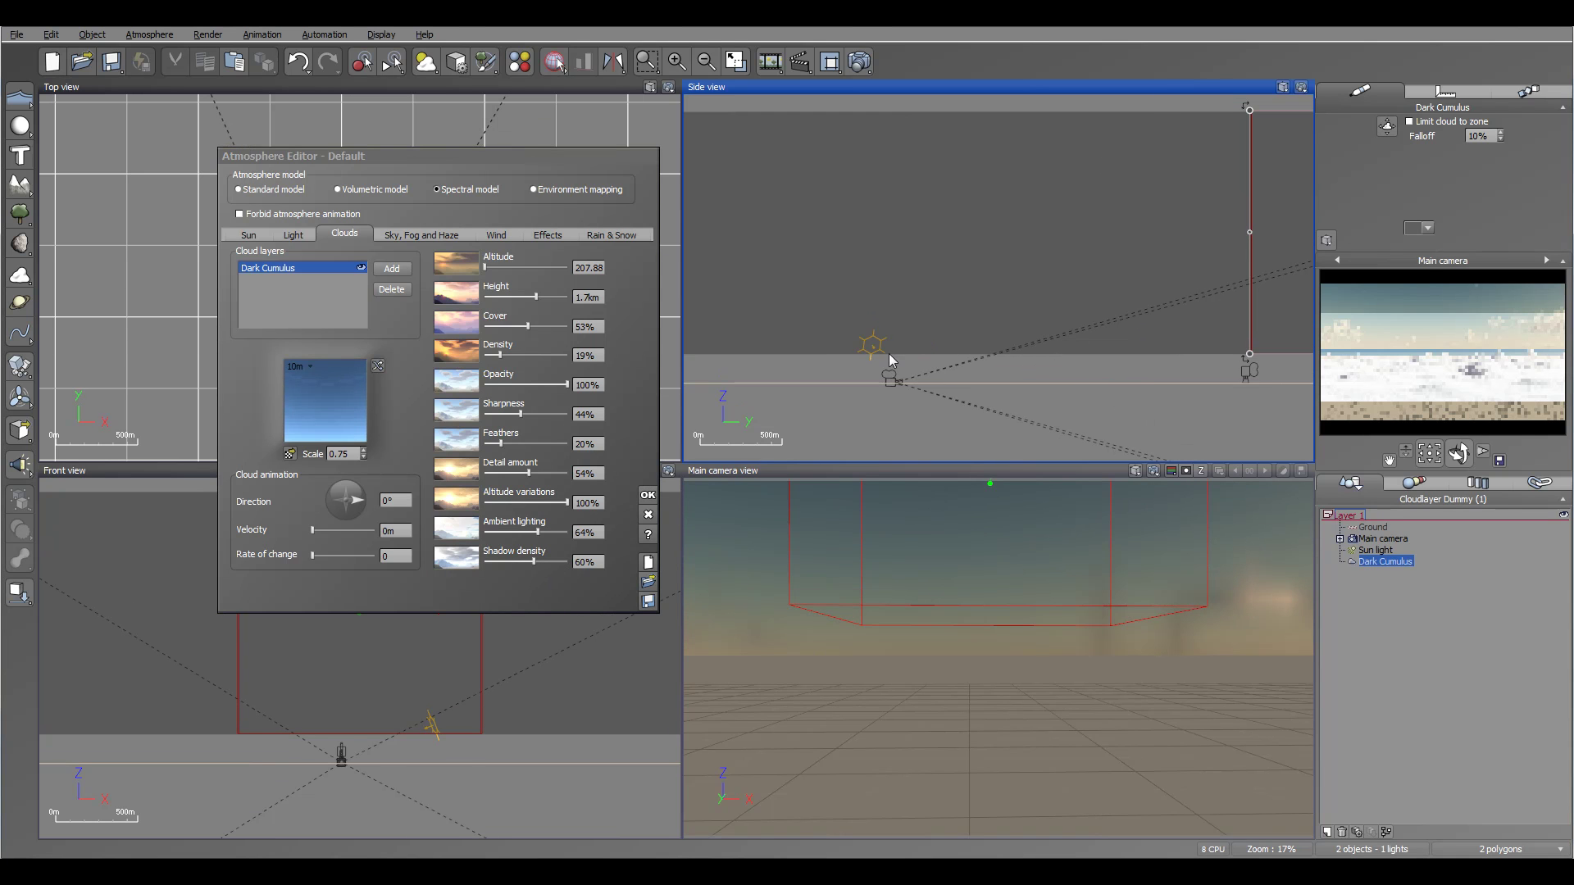
drag(541, 561, 564, 561)
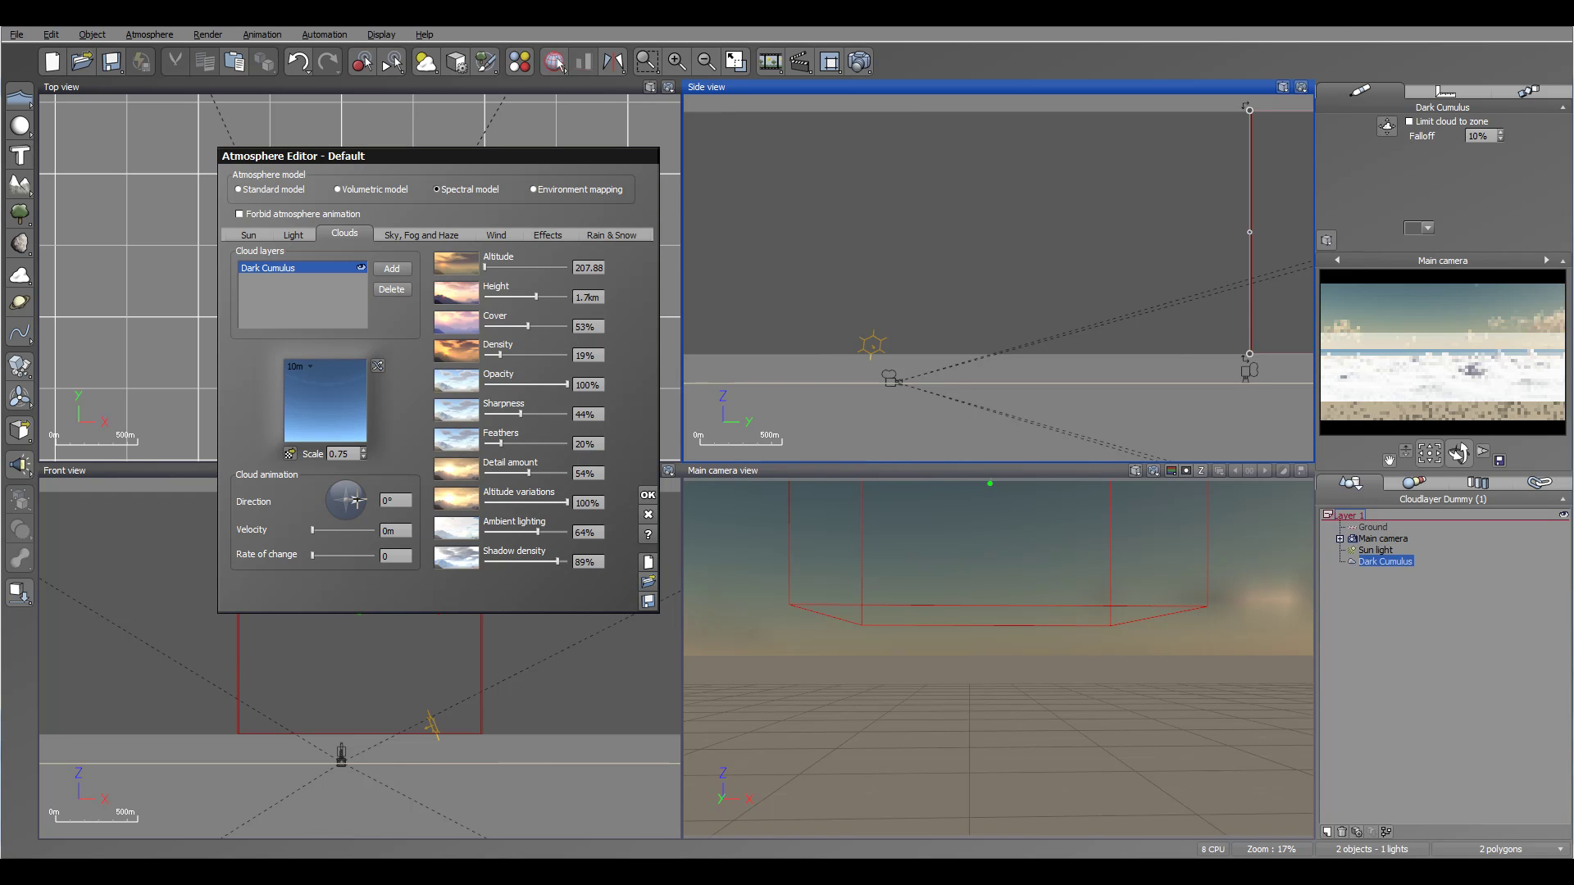
drag(301, 503, 344, 510)
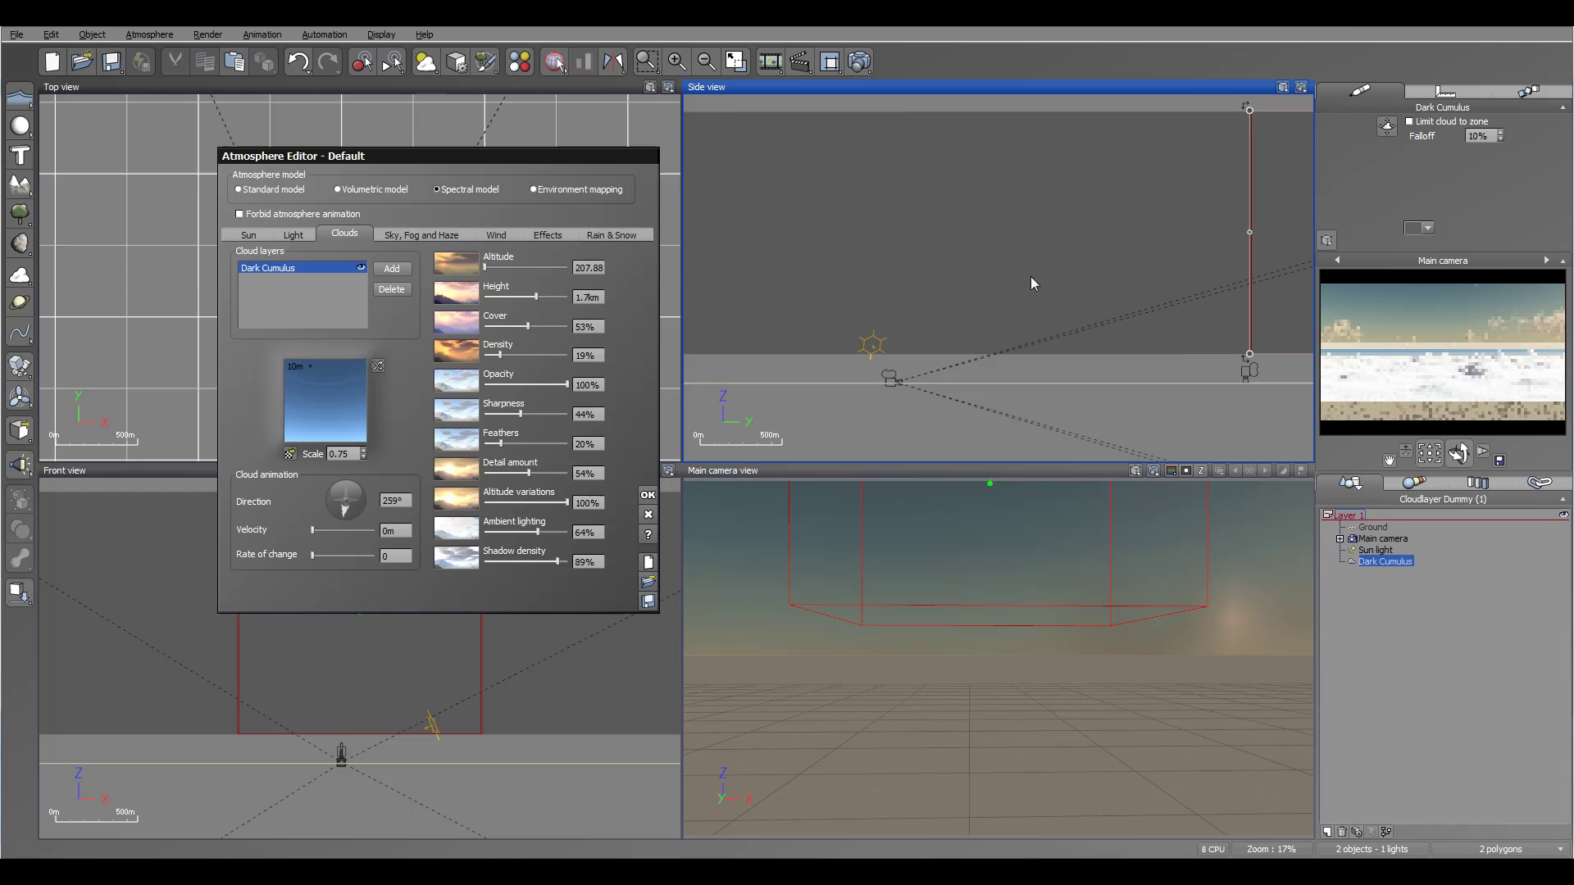
right_drag(995, 291, 997, 324)
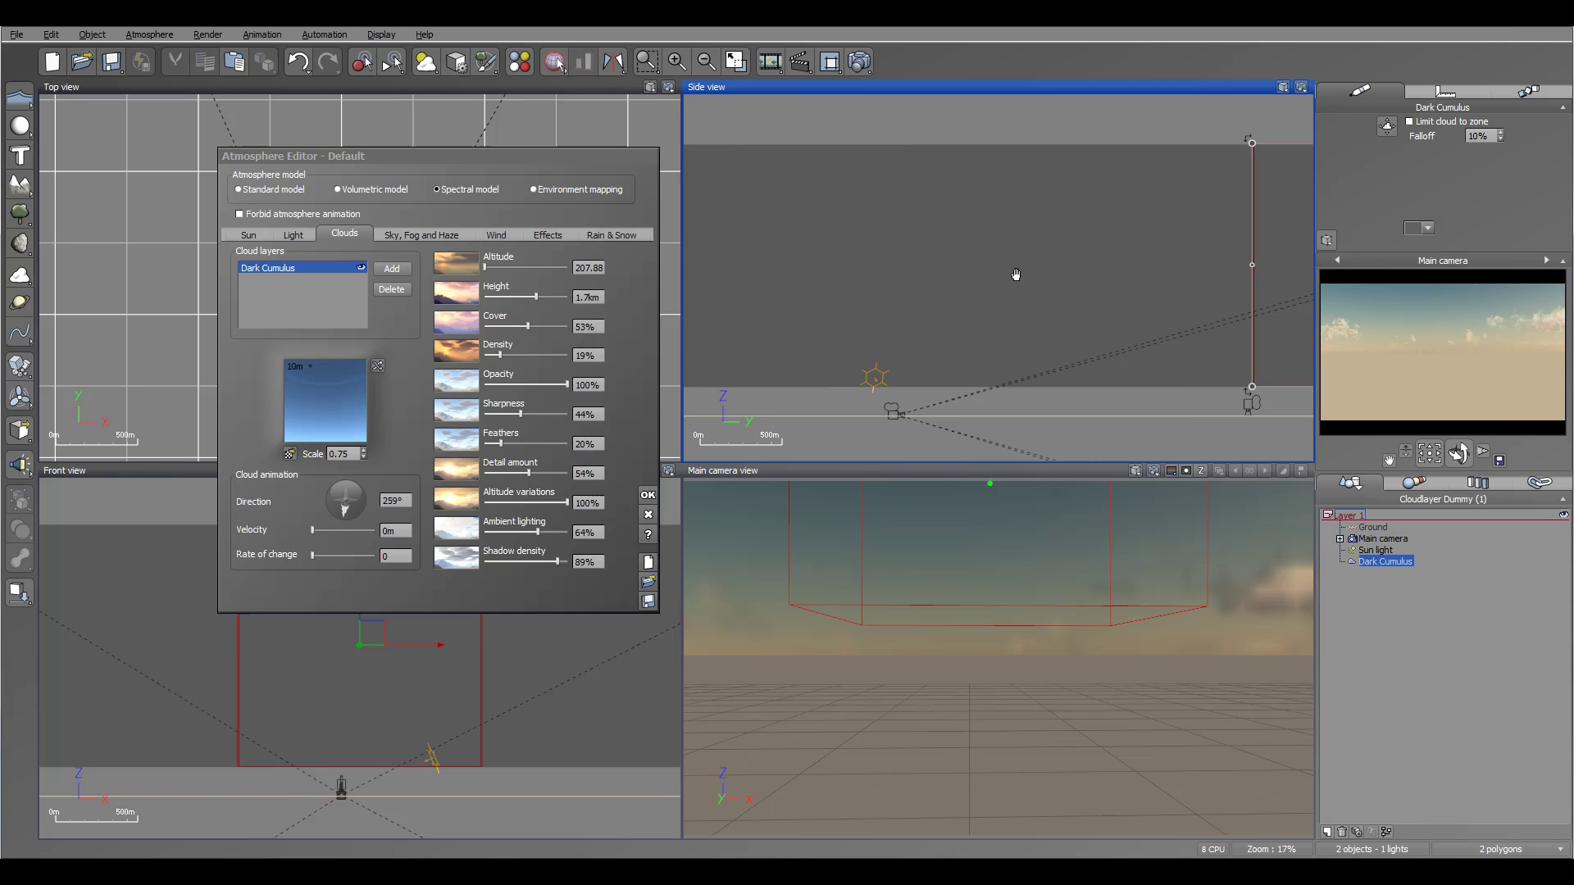
mouse_move(1034, 277)
right_down()
mouse_move(959, 217)
mouse_move(977, 214)
mouse_move(1012, 277)
right_up()
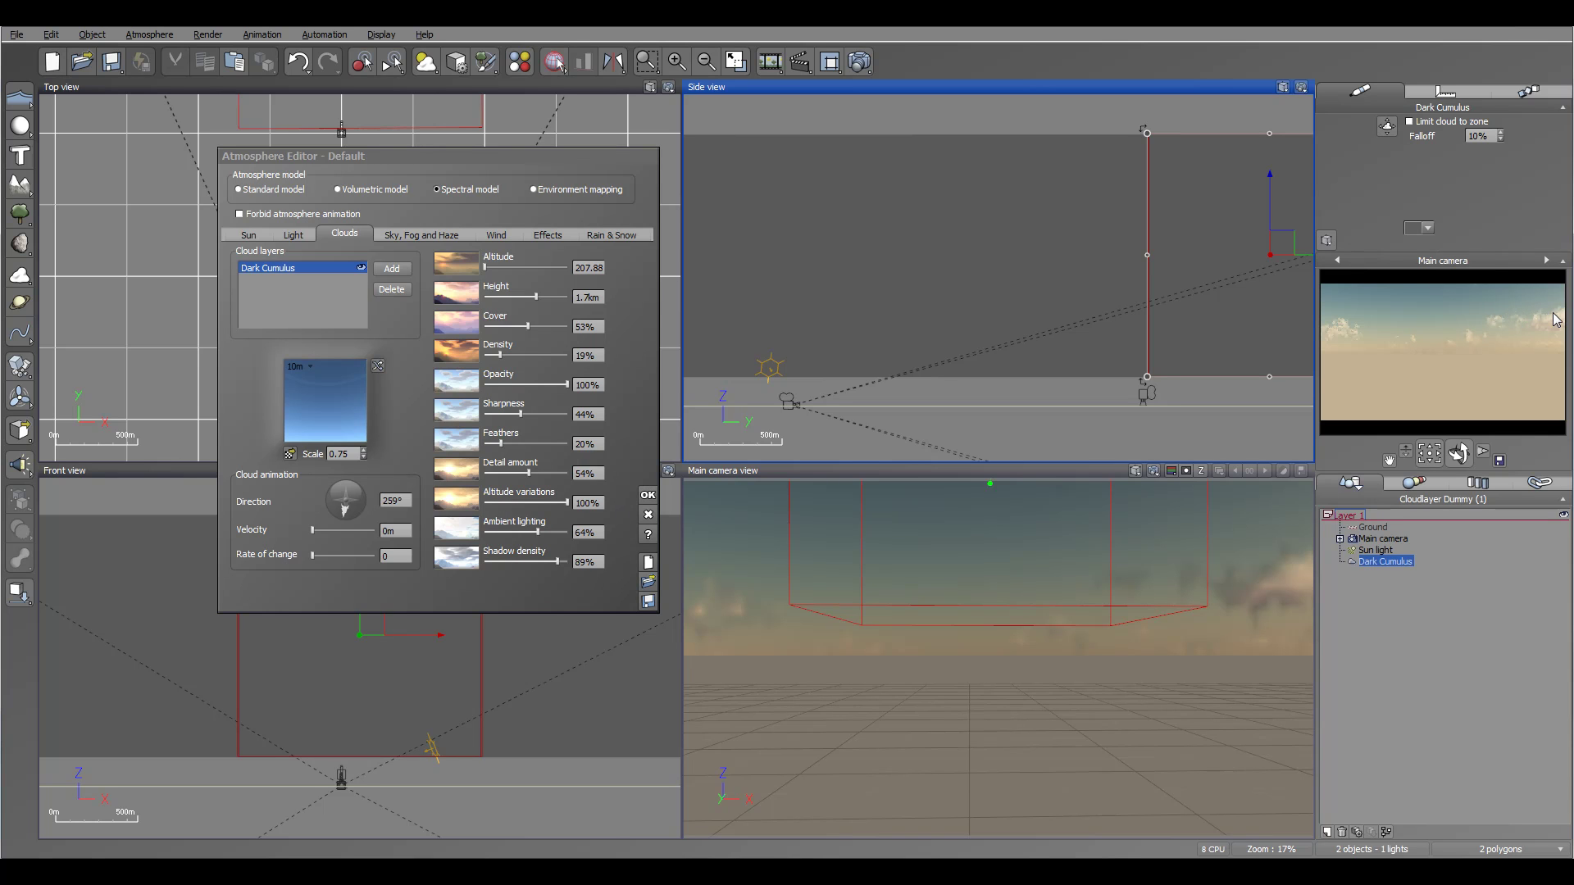
Add a second cloud layer using the Thick, High Cumulus material from the Spectral 2 collection
click(392, 271)
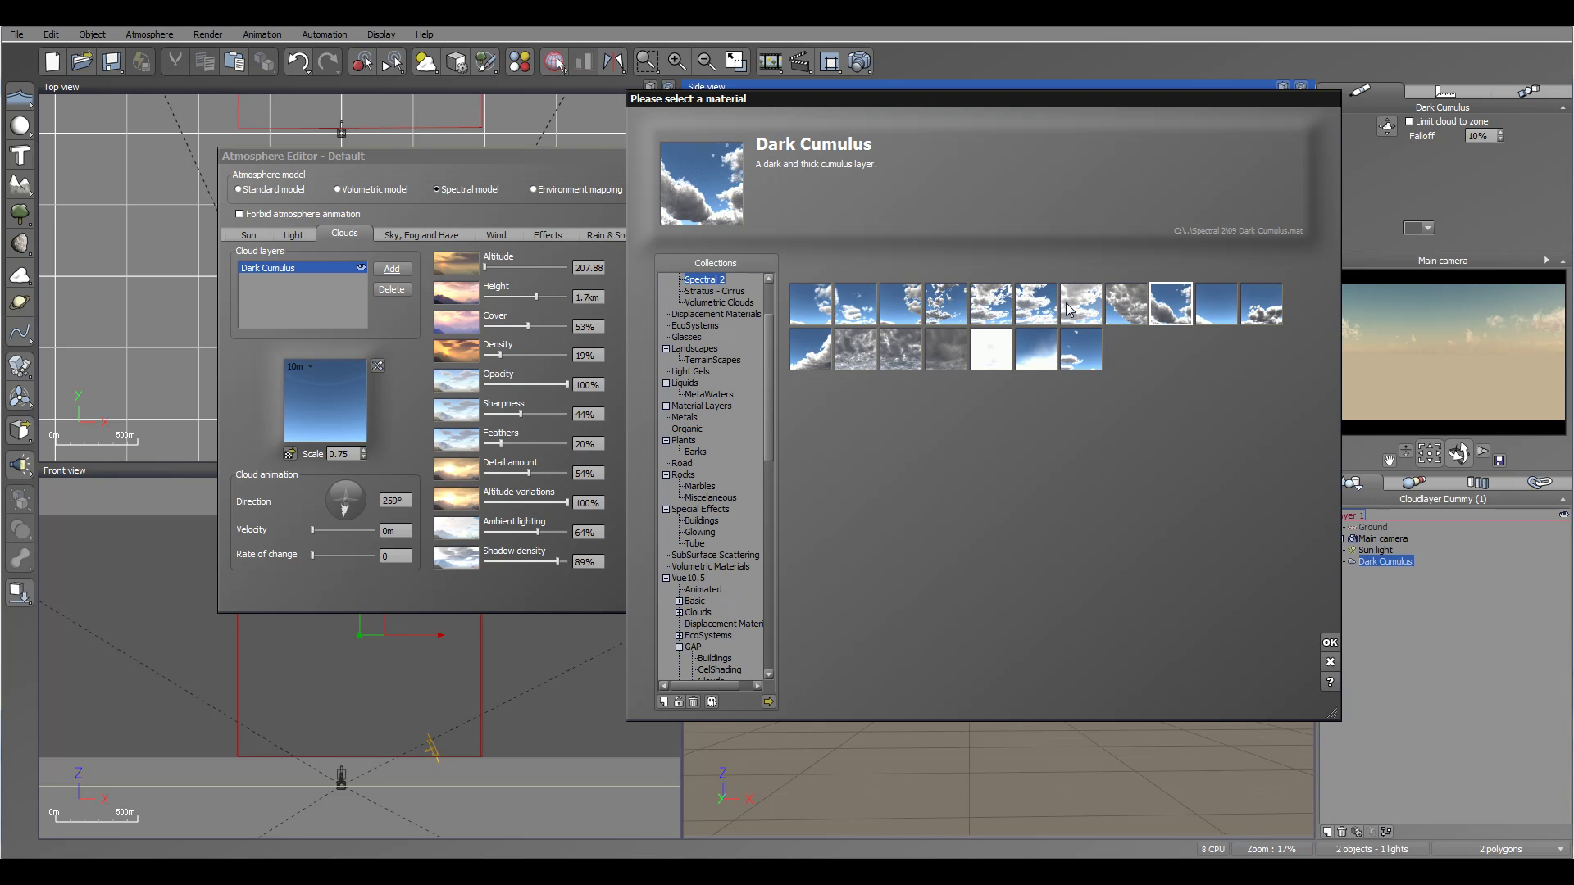
click(1035, 303)
click(1326, 642)
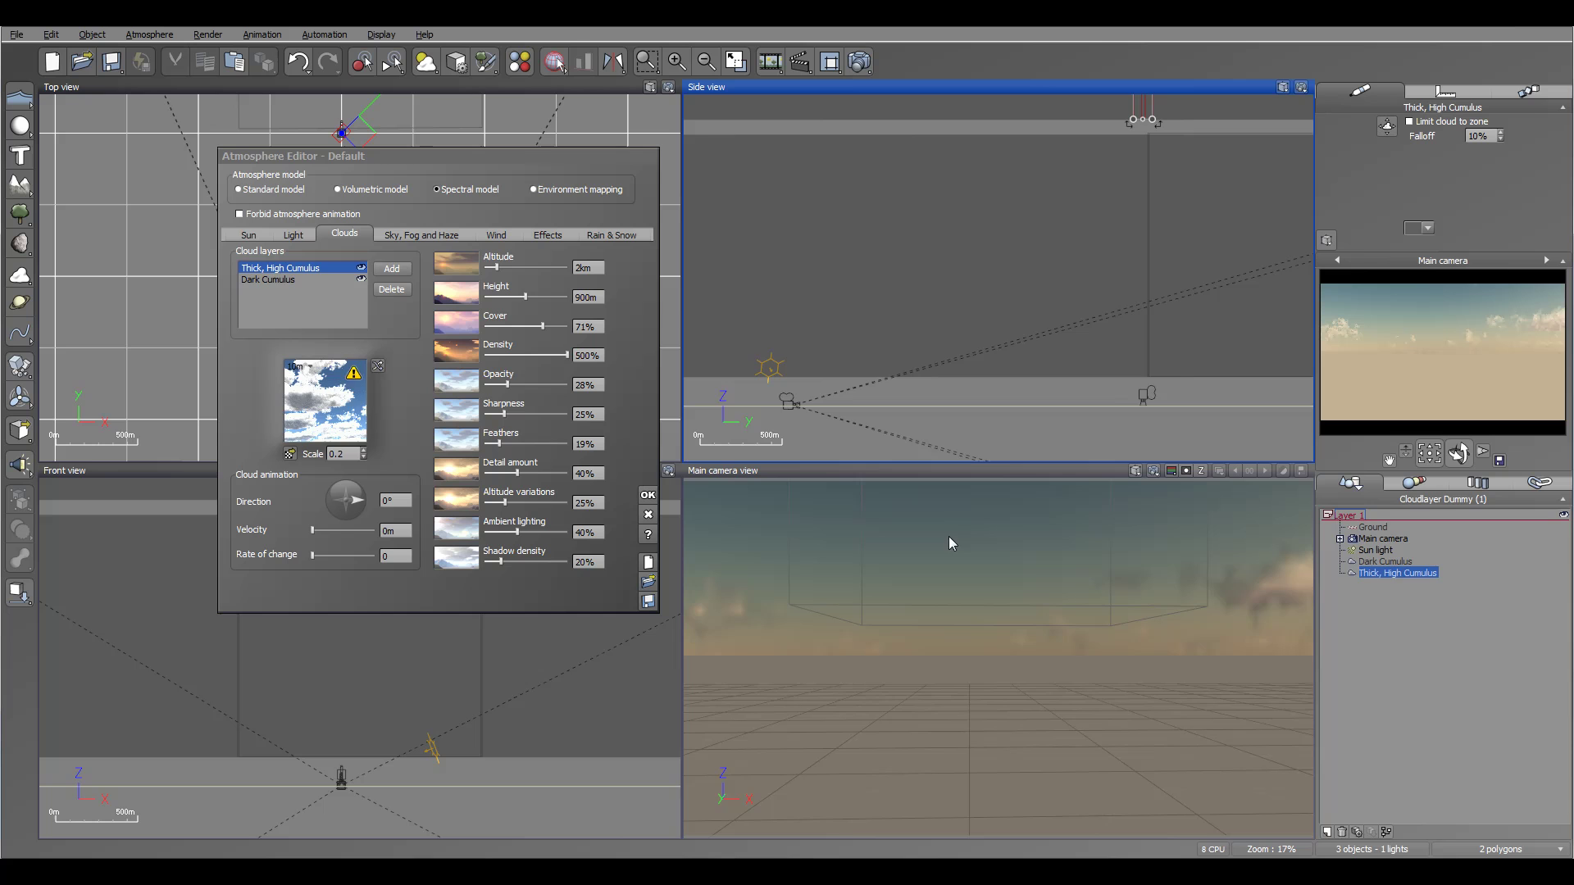
Hide both cloud layers one after the other, and show only Dark Cumulus again
click(279, 280)
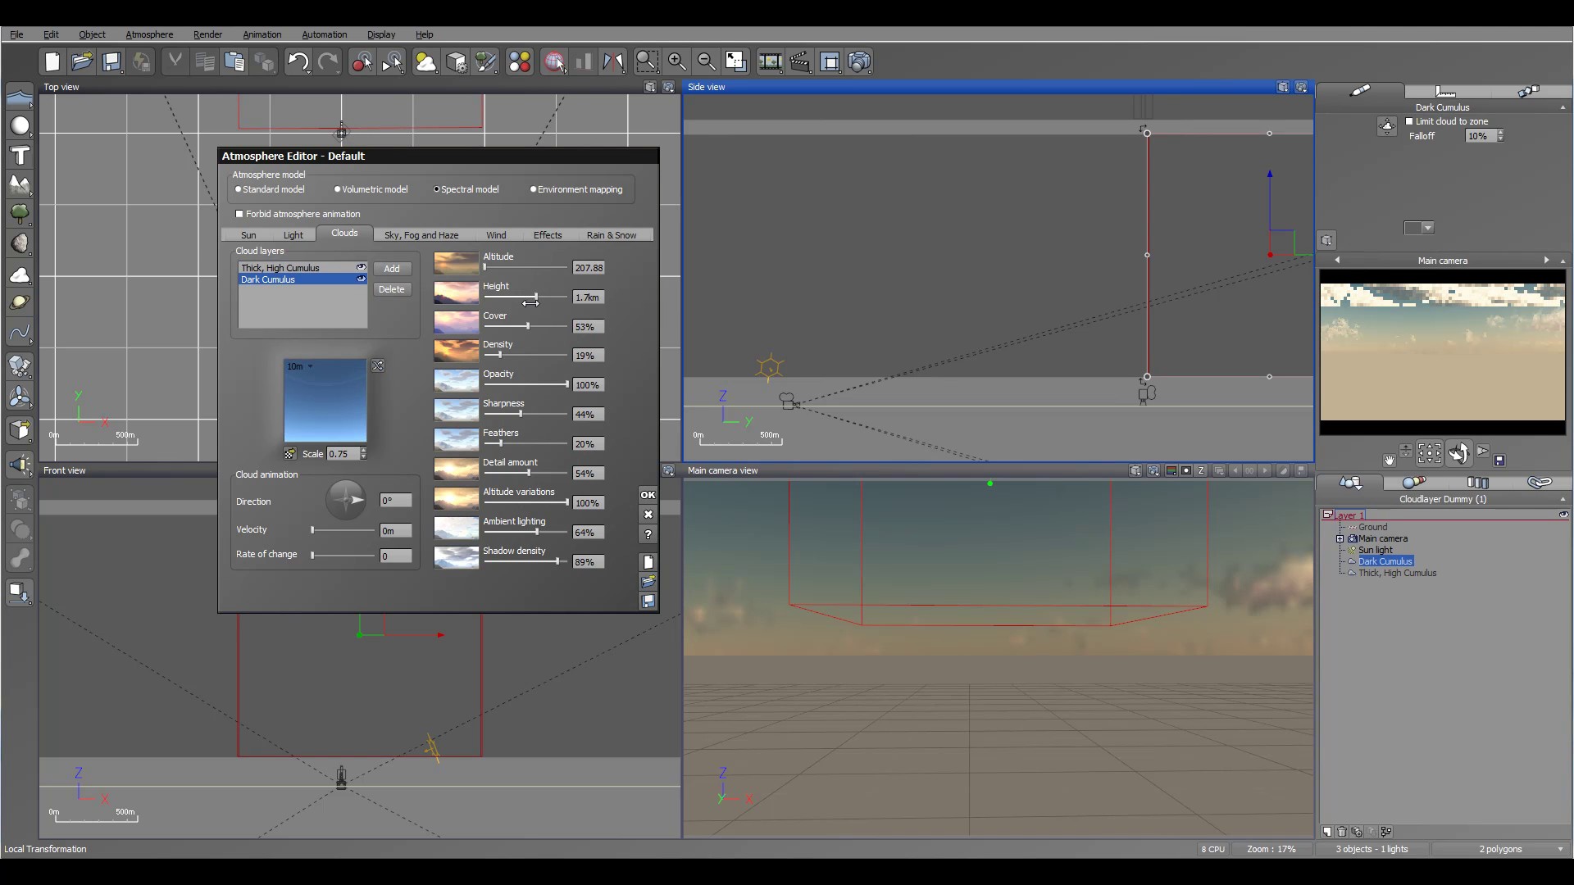
click(361, 279)
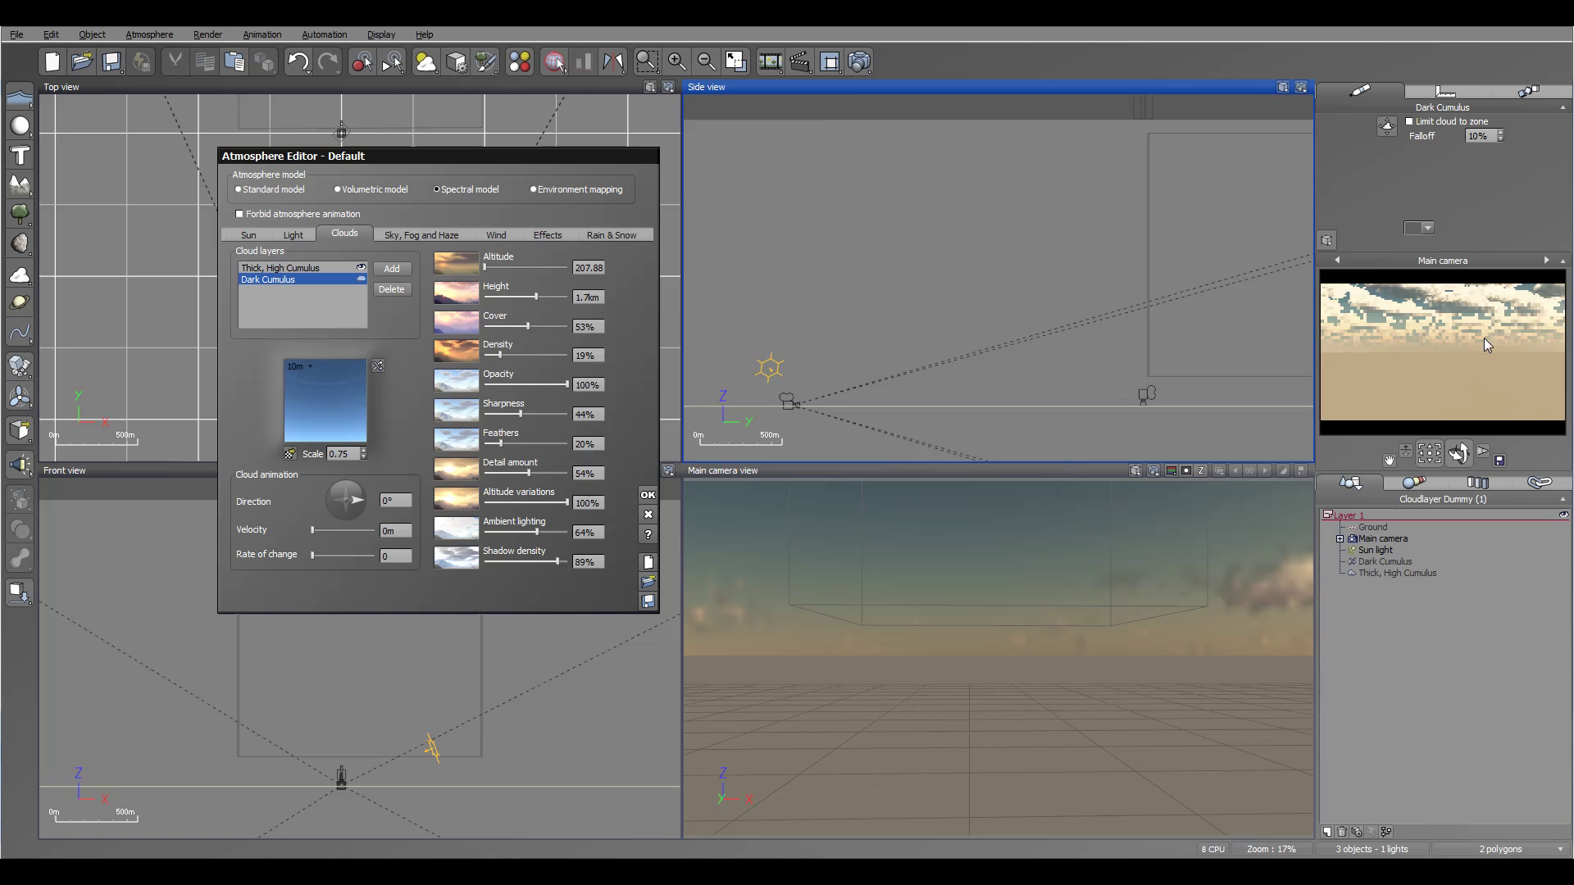
click(360, 269)
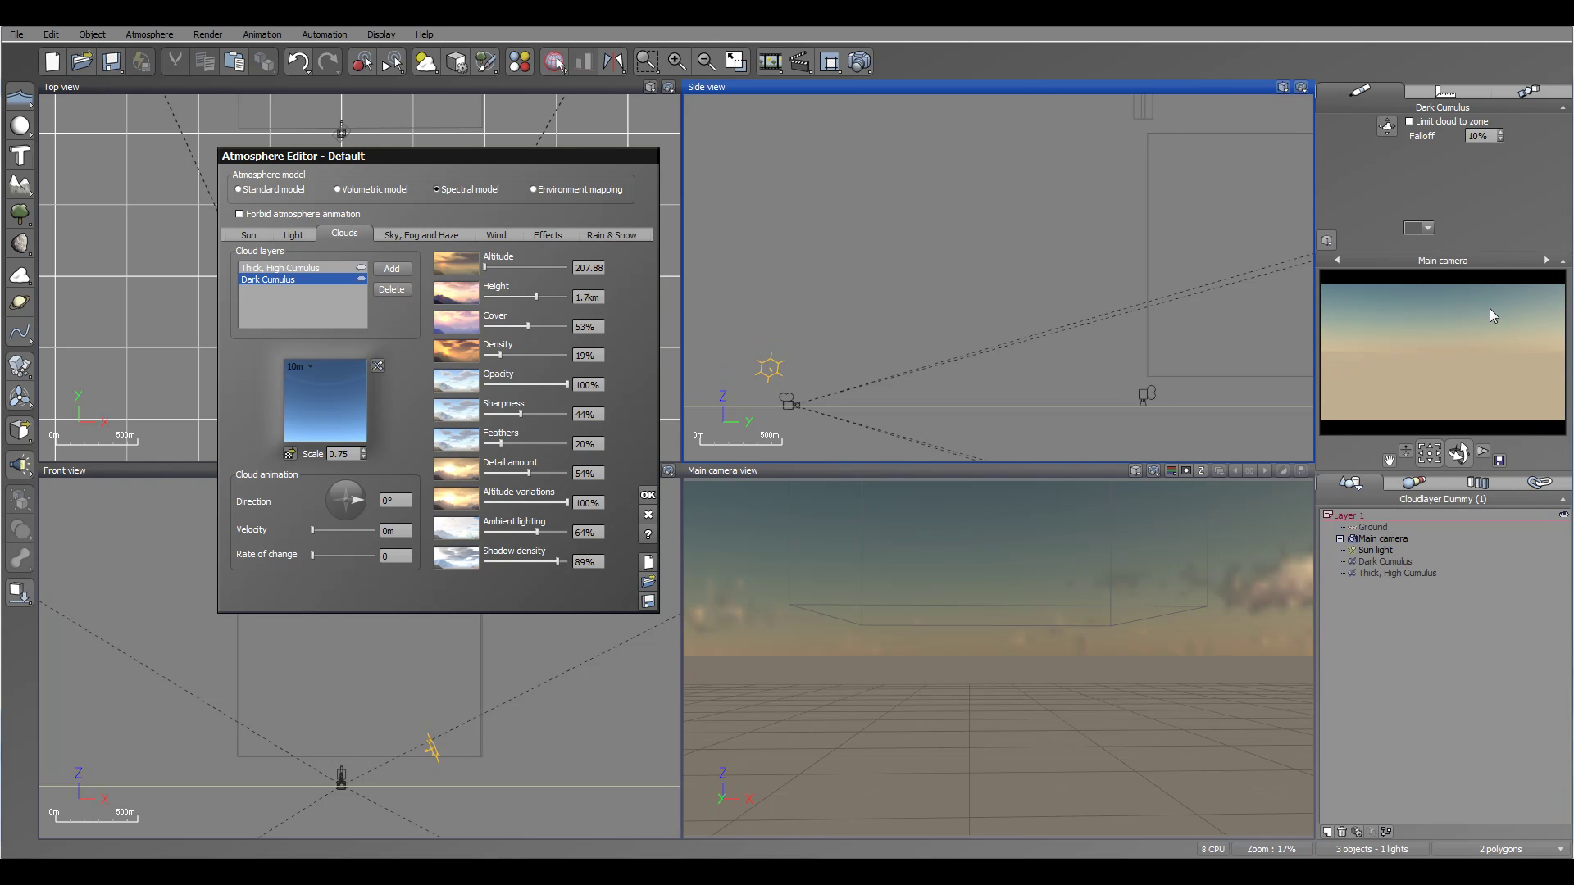
click(362, 280)
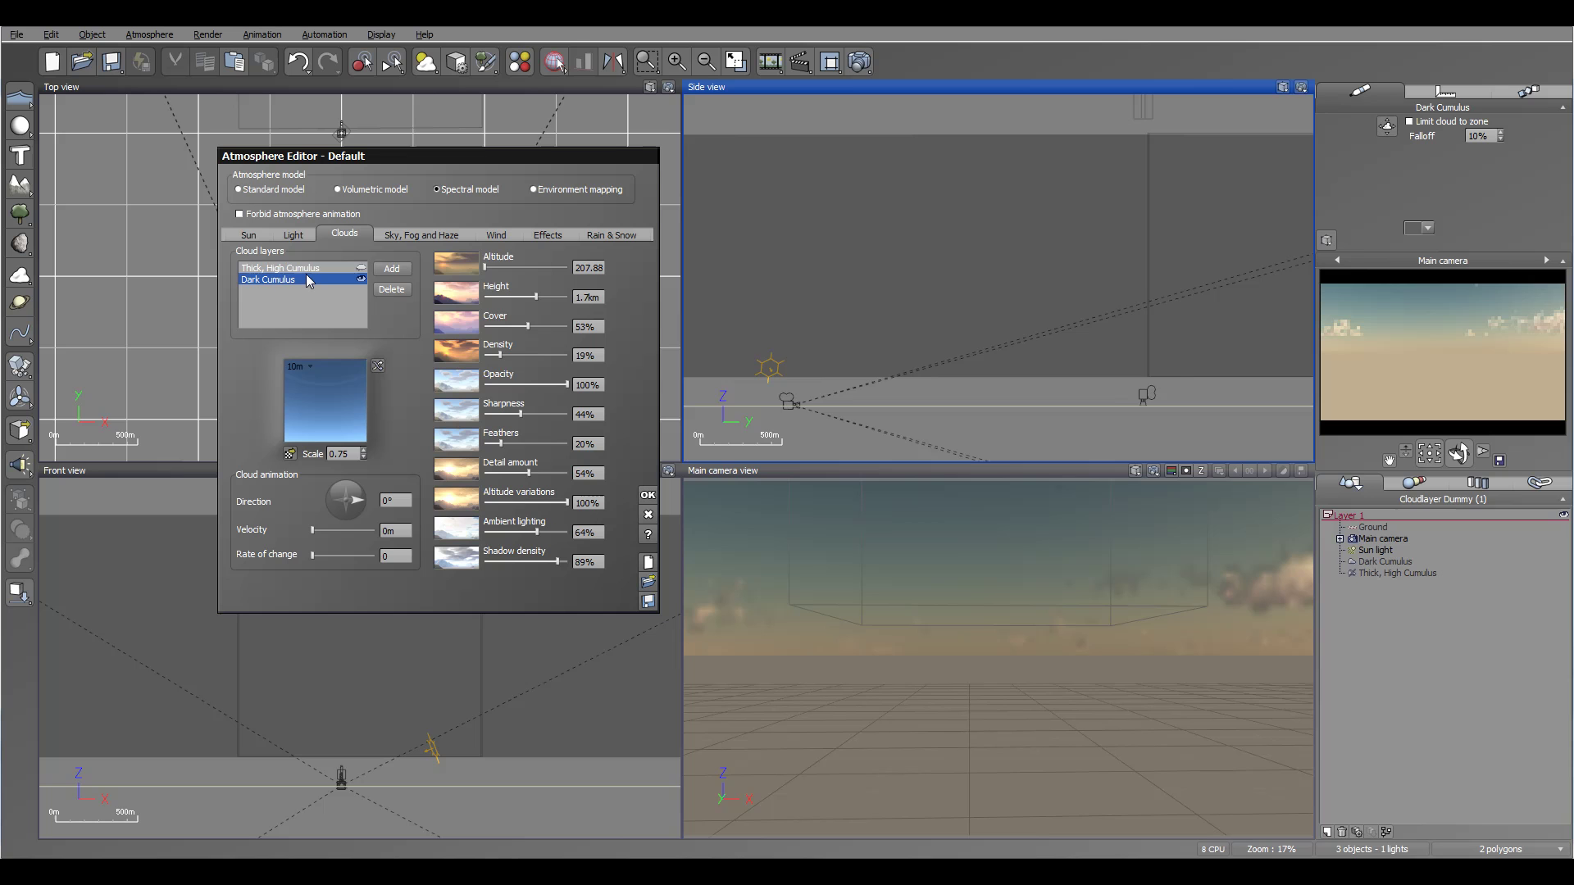
Inspect the Dark Cumulus lighting and effects settings in the advanced material editor, close it without changes, and reselect the Dark Cumulus layer
double_click(332, 391)
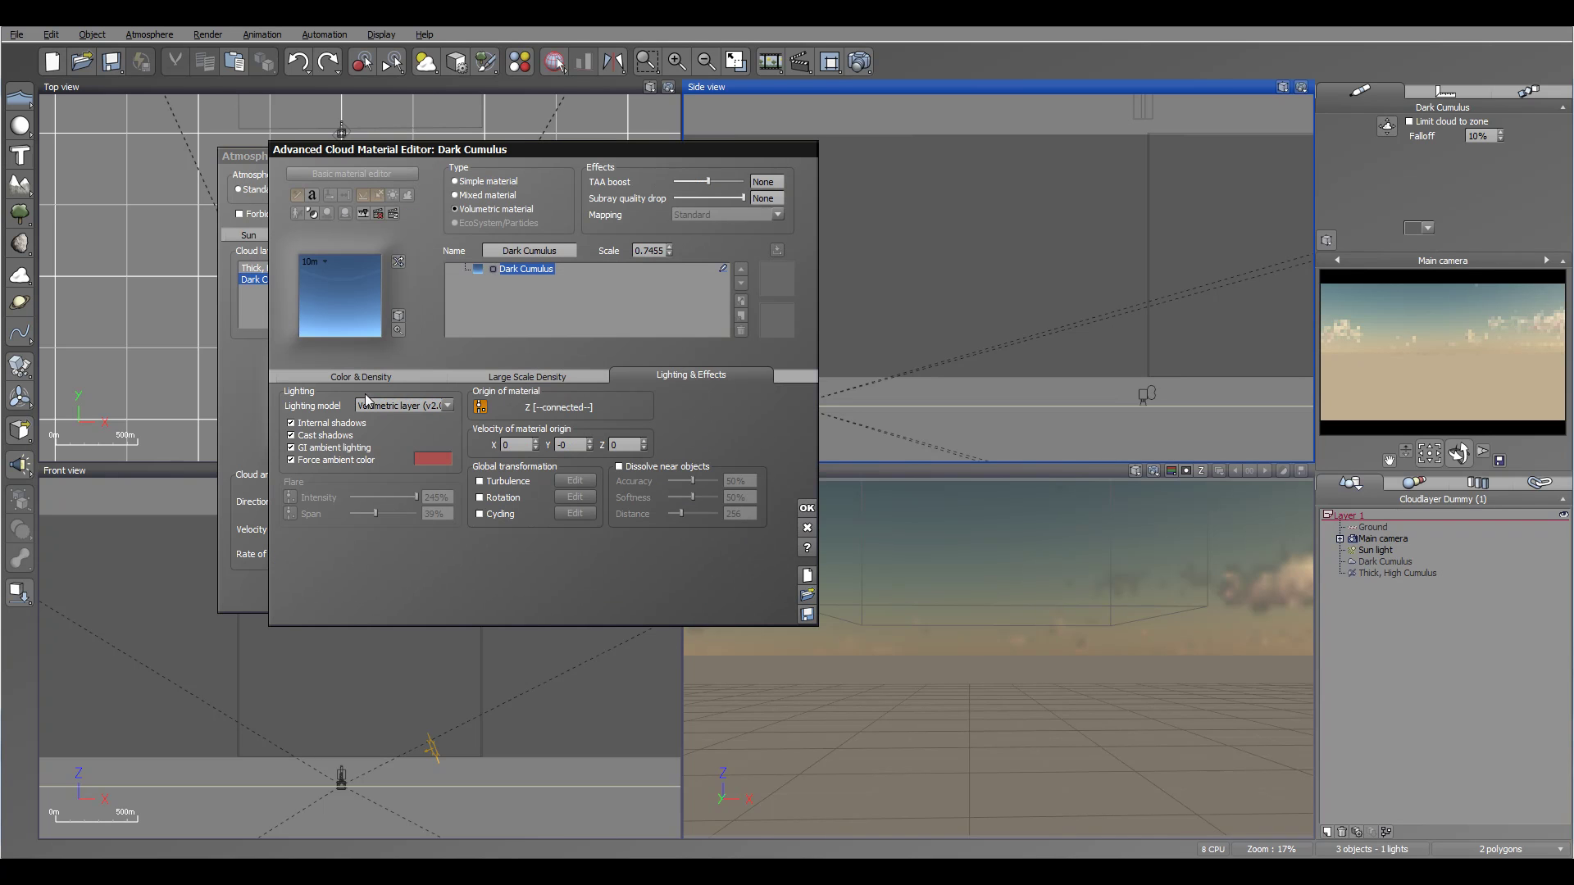
click(807, 527)
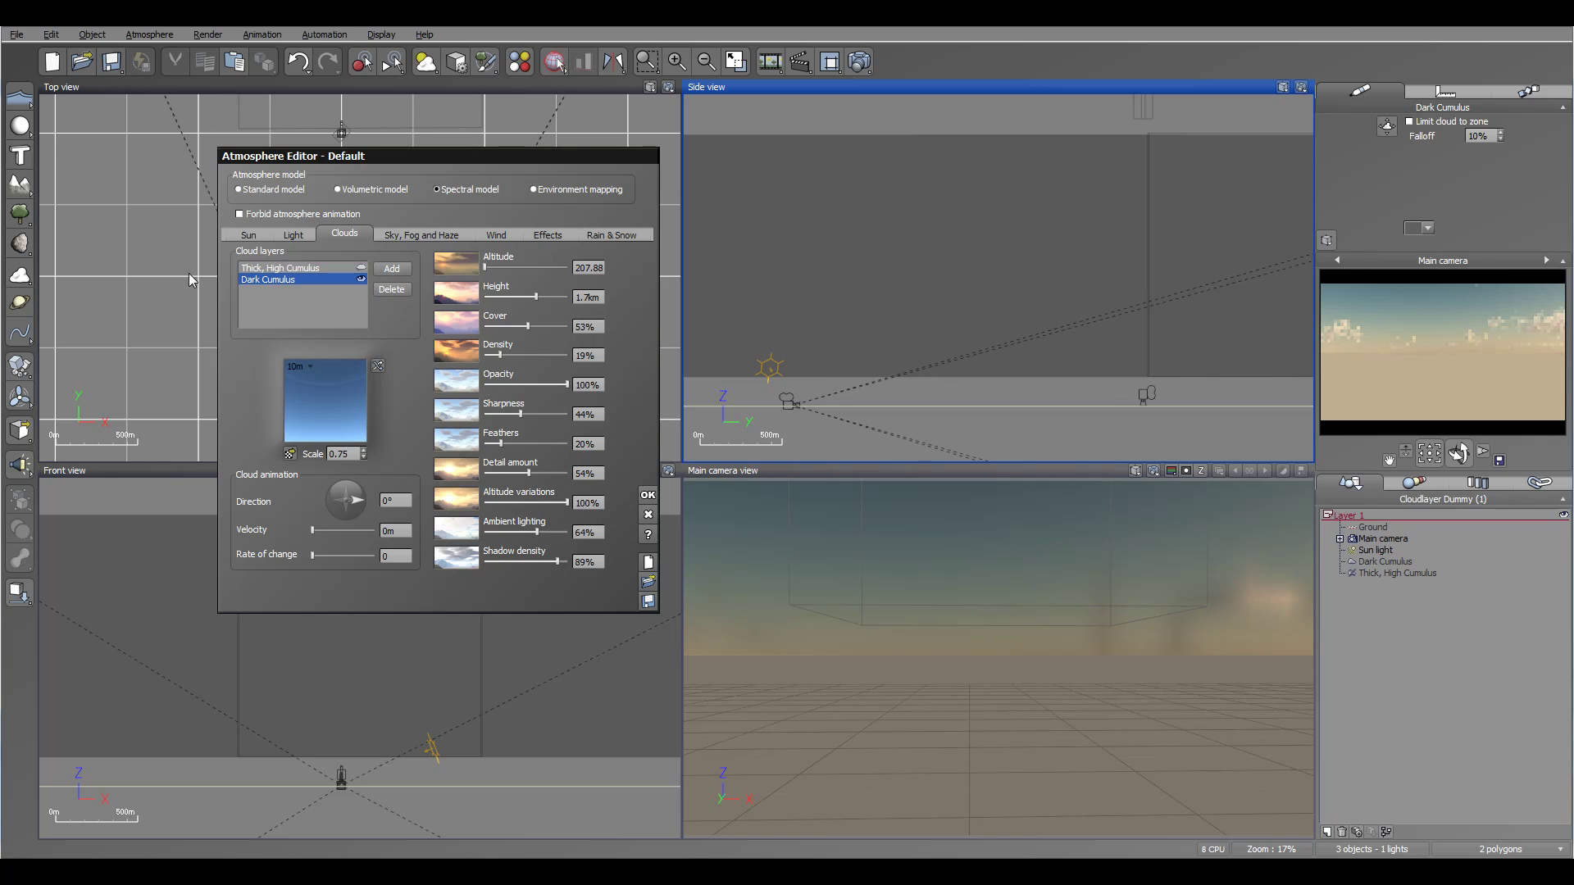
click(275, 268)
click(275, 279)
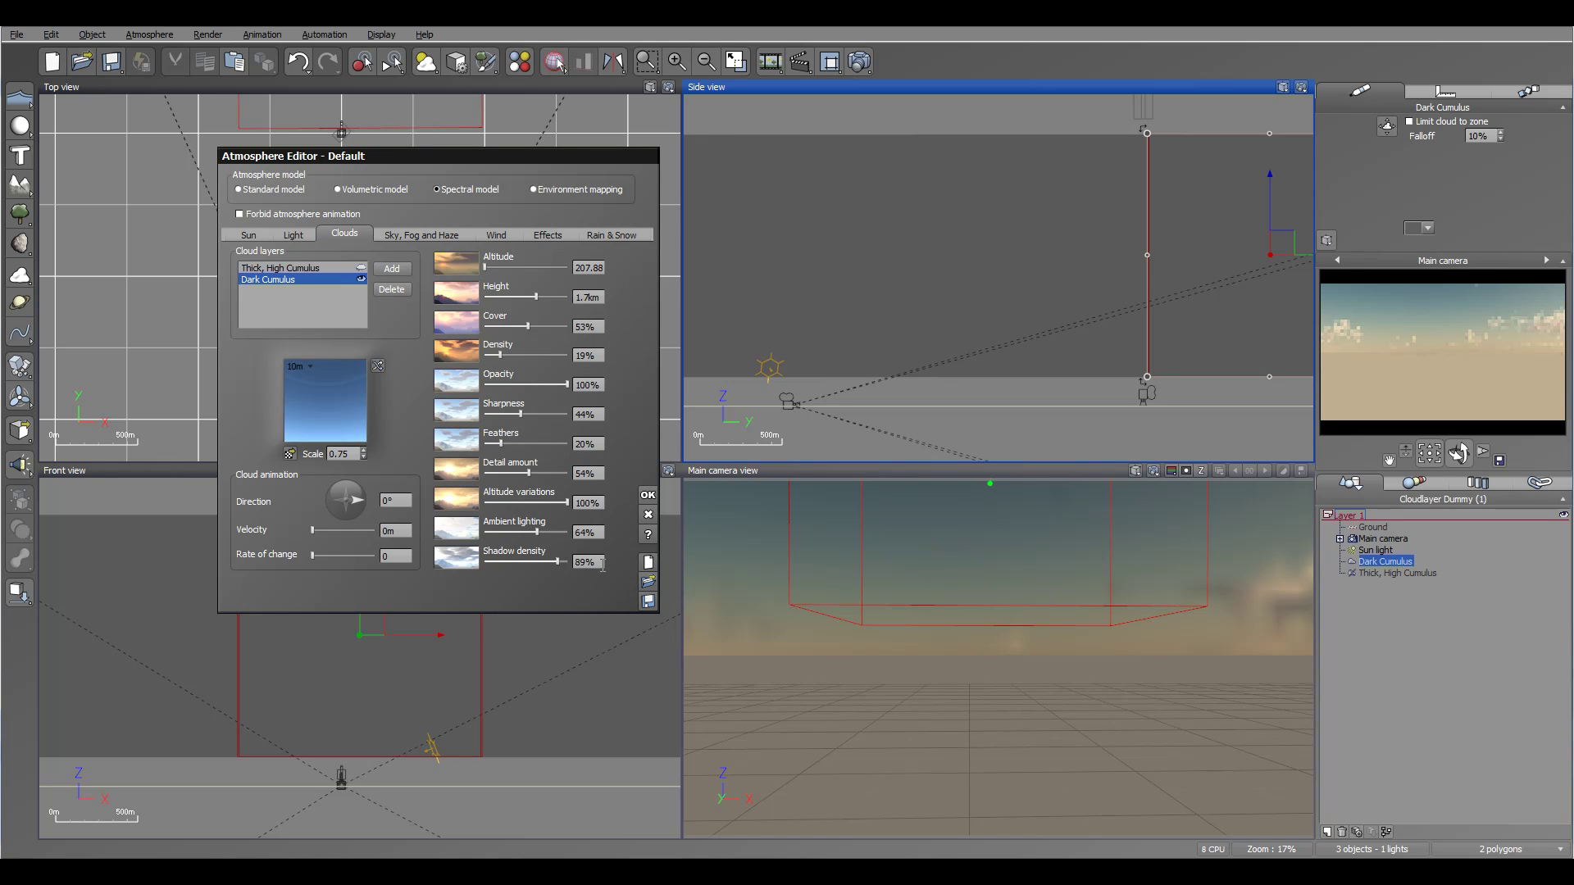
click(1472, 179)
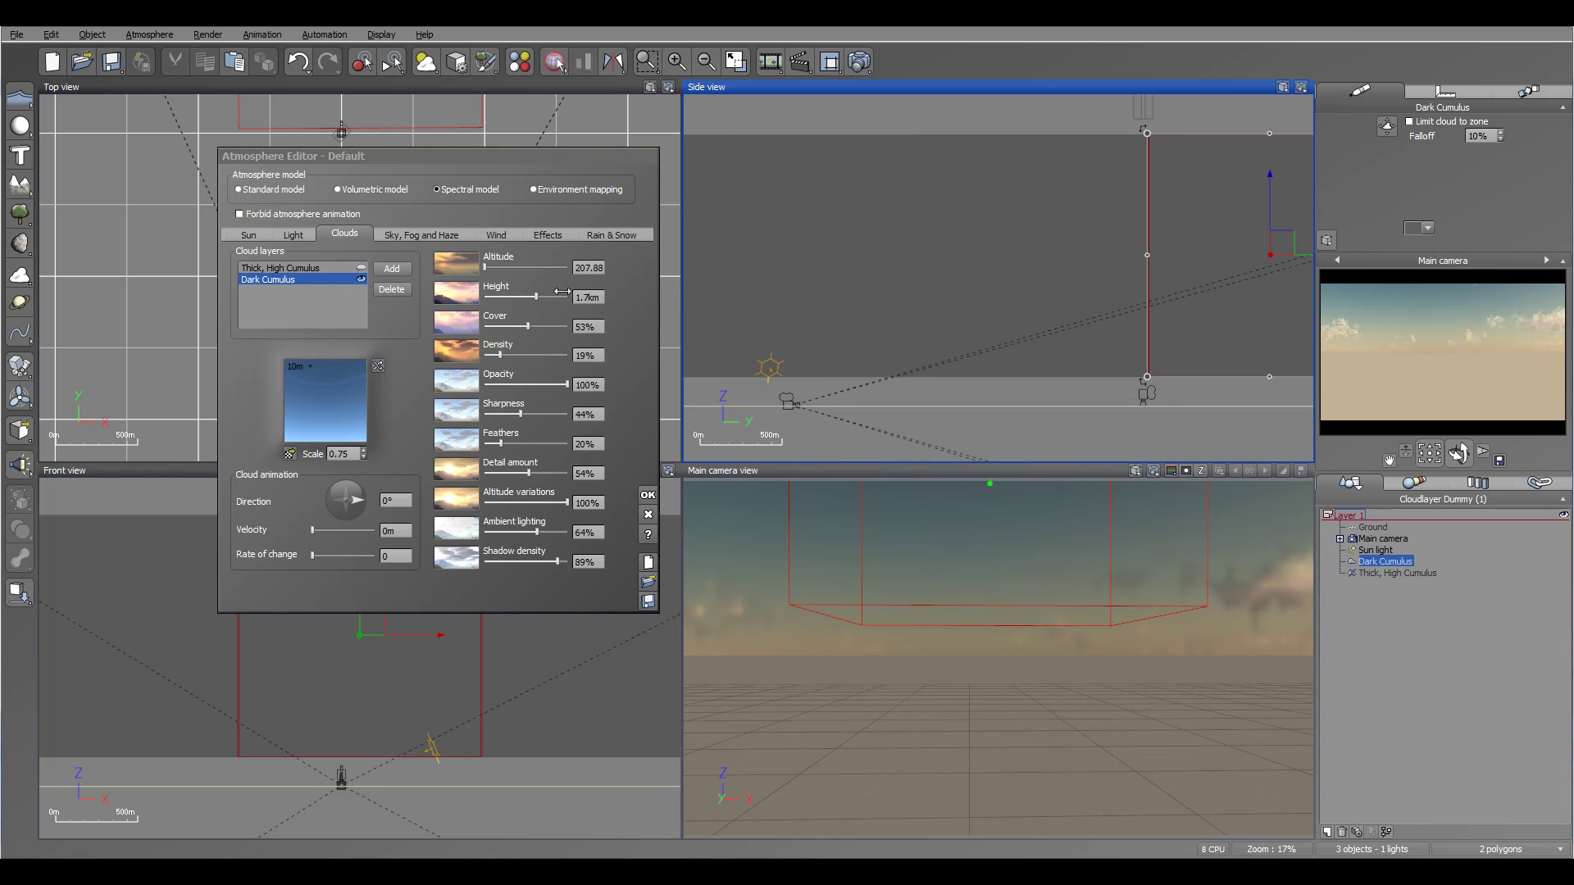